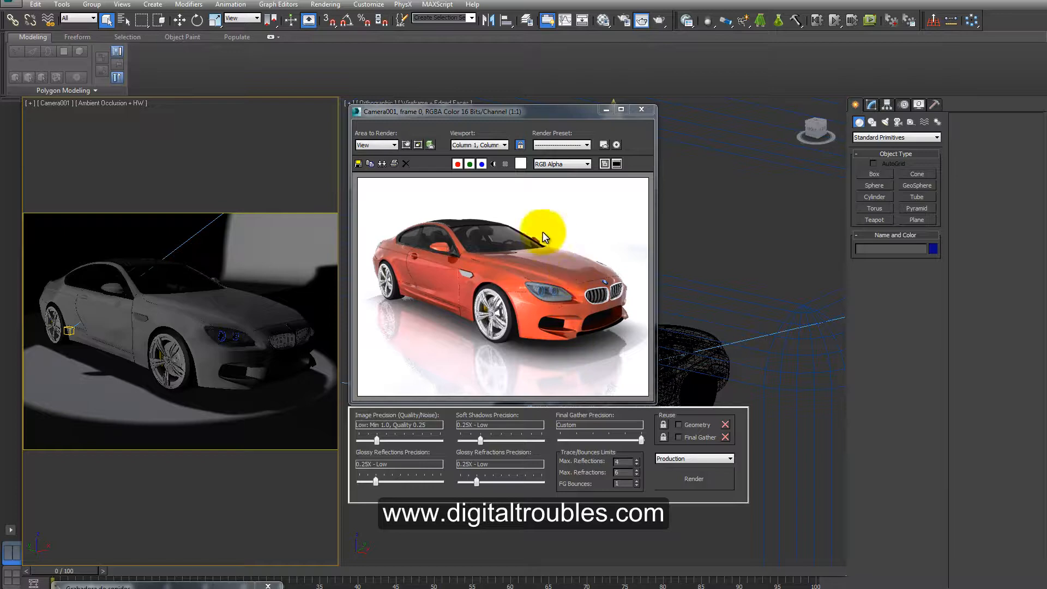
Examine the rendered image of the orange car up close, then minimize the render window.
drag(542, 111, 440, 88)
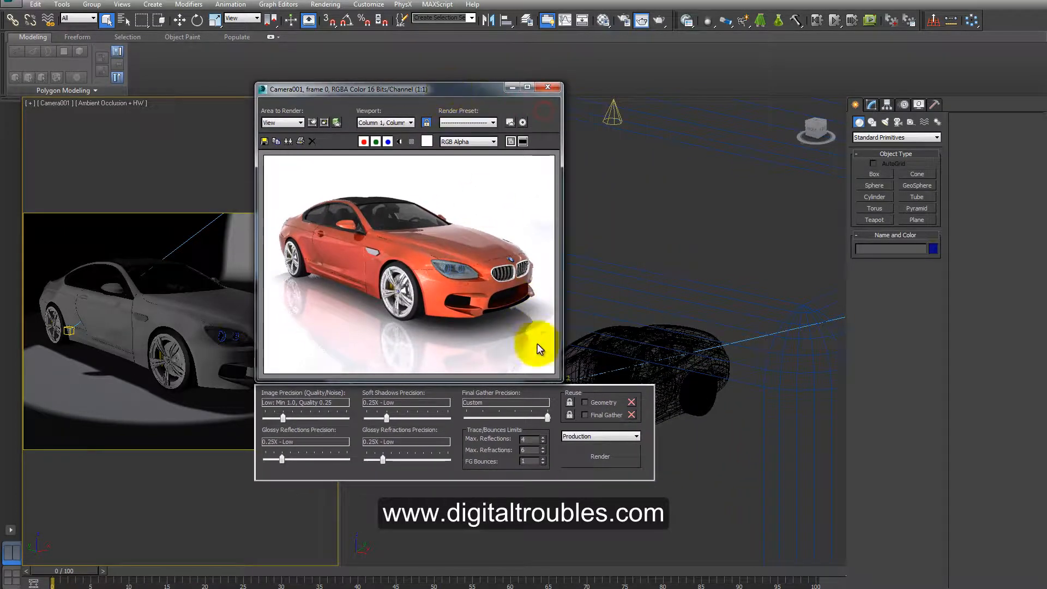
drag(562, 381, 728, 478)
scroll(578, 358, up, 2)
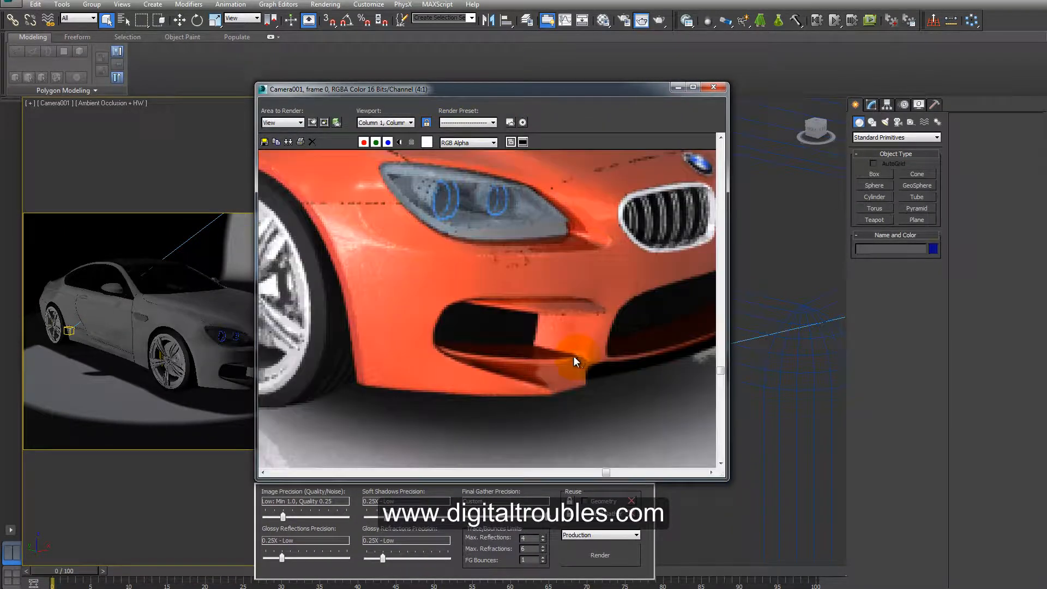
scroll(570, 351, down, 1)
middle_drag(536, 291, 619, 366)
scroll(618, 366, down, 1)
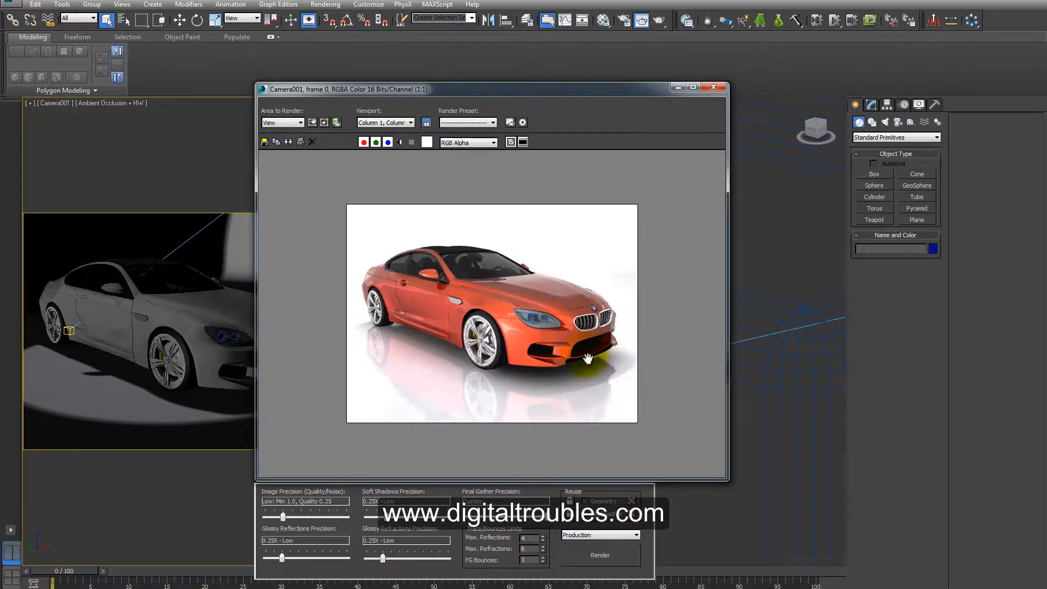
scroll(549, 341, up, 1)
middle_drag(550, 331, 610, 363)
scroll(610, 363, down, 1)
scroll(553, 338, up, 1)
middle_drag(554, 337, 610, 285)
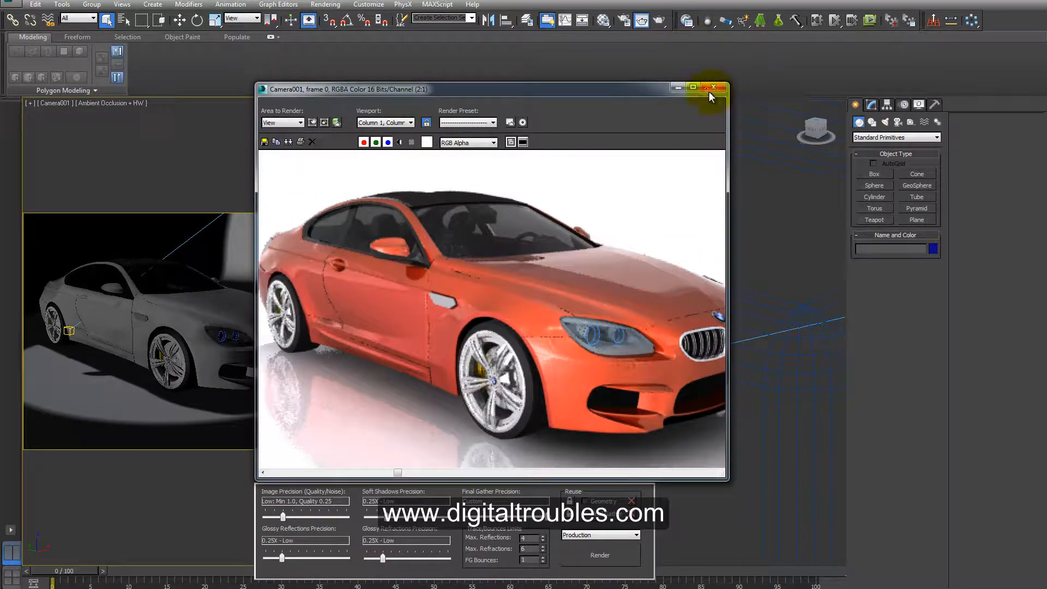
click(676, 87)
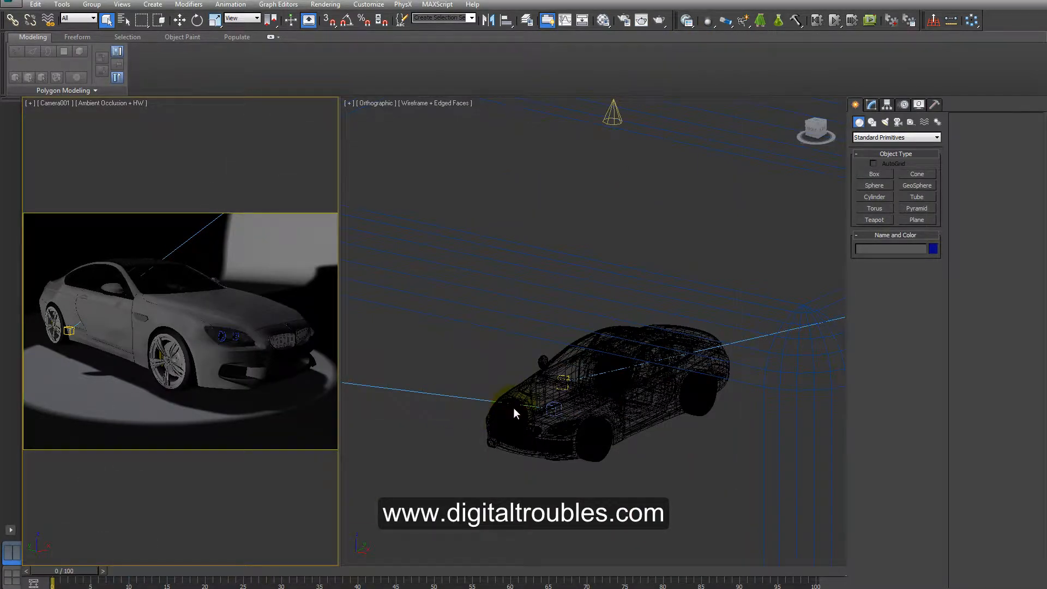
Maximize the orthographic viewport and switch it to a top view framing the whole scene.
middle_drag(527, 395, 516, 400)
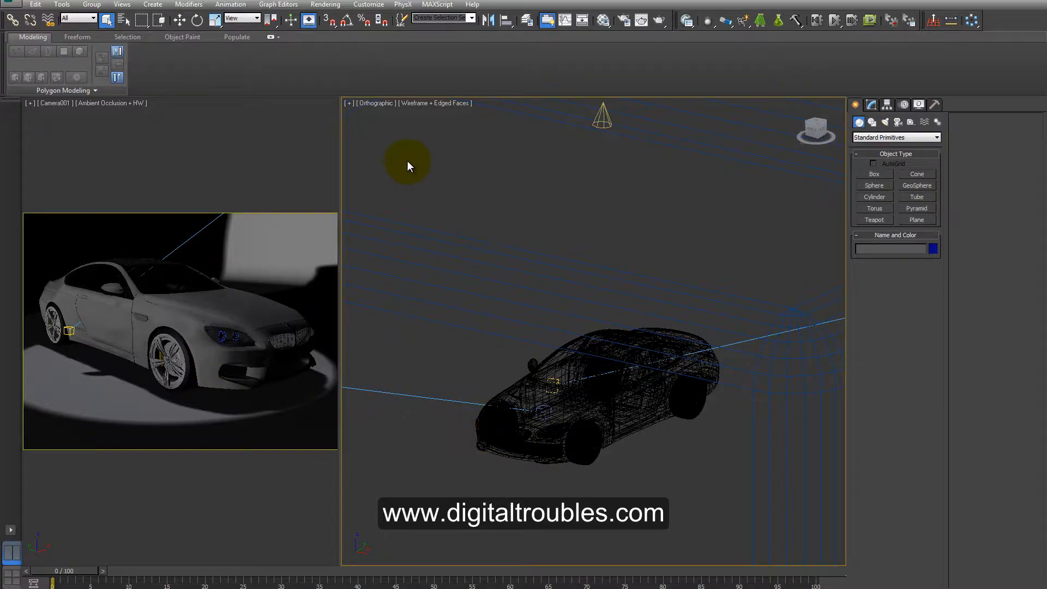
right_click(430, 153)
key(alt+w)
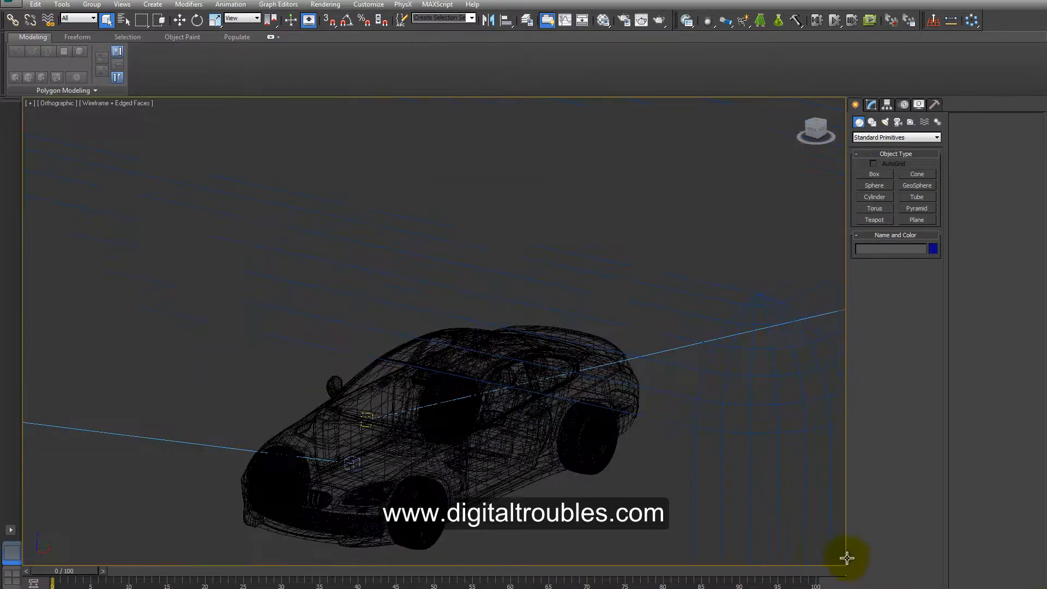
scroll(594, 425, down, 5)
scroll(587, 438, down, 5)
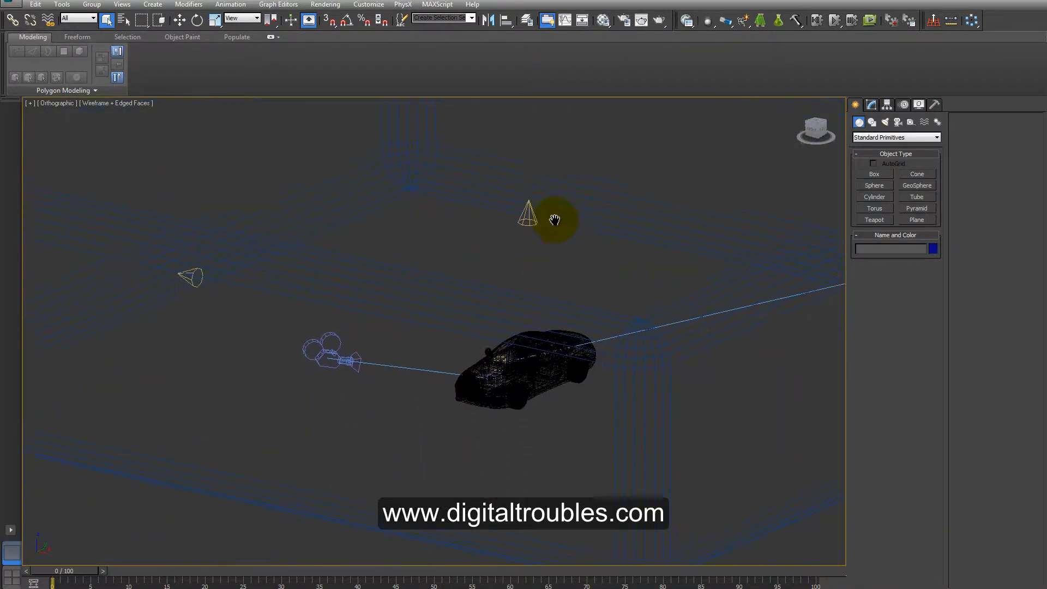
alt+middle_drag(541, 421, 612, 534)
click(818, 128)
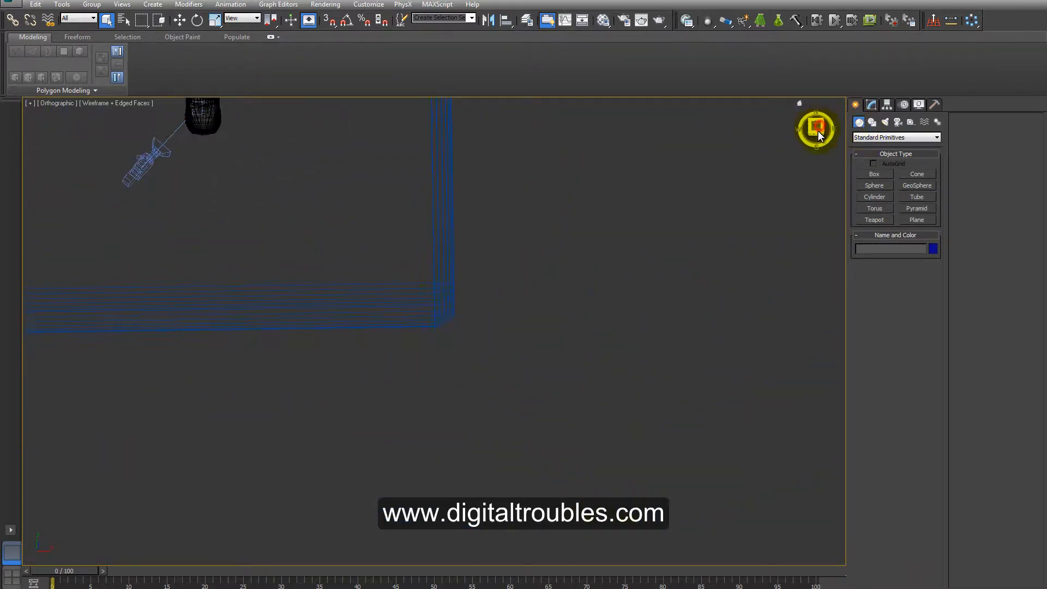
key(z)
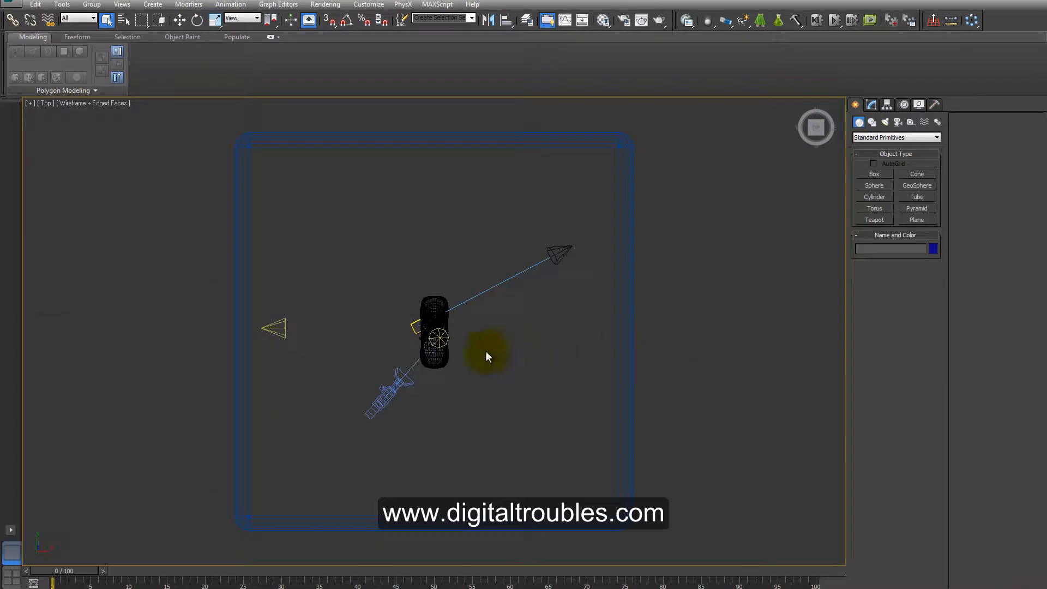
Turn off the MeshSmooth modifier on the car's outer bodywork.
scroll(464, 349, up, 8)
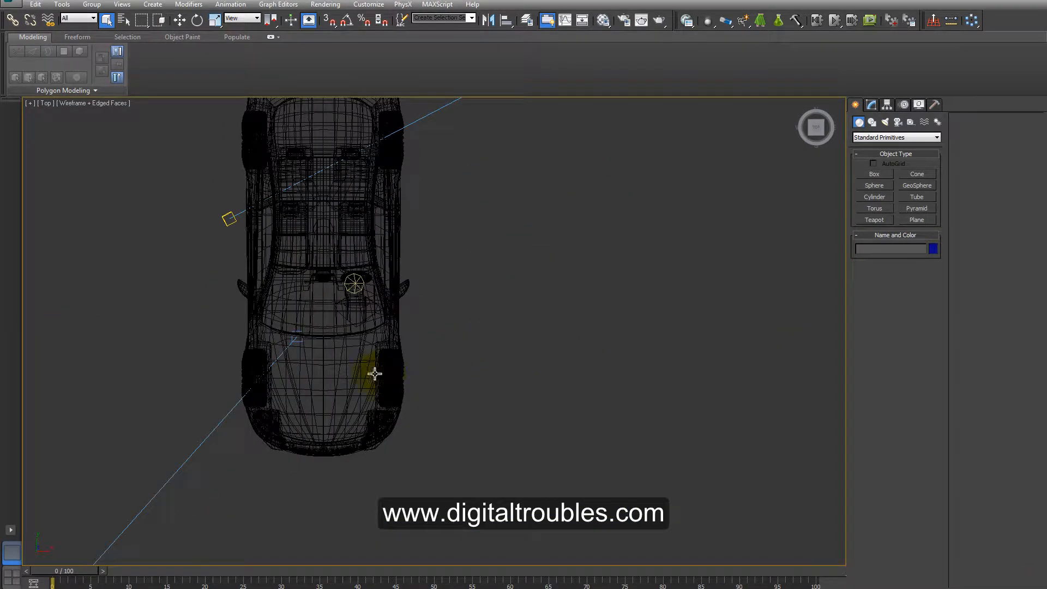
click(352, 377)
click(872, 105)
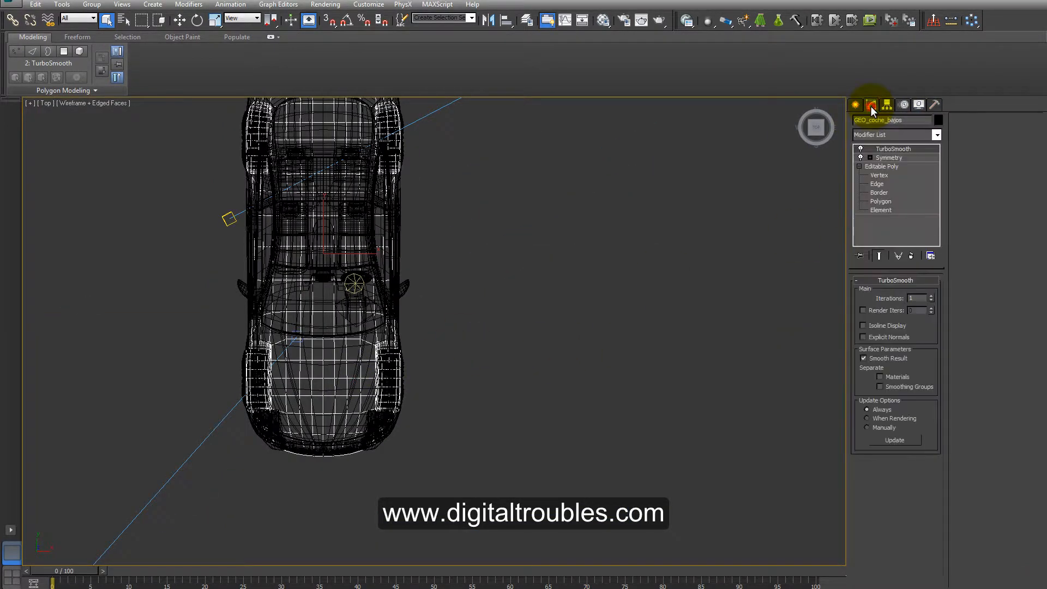
click(371, 240)
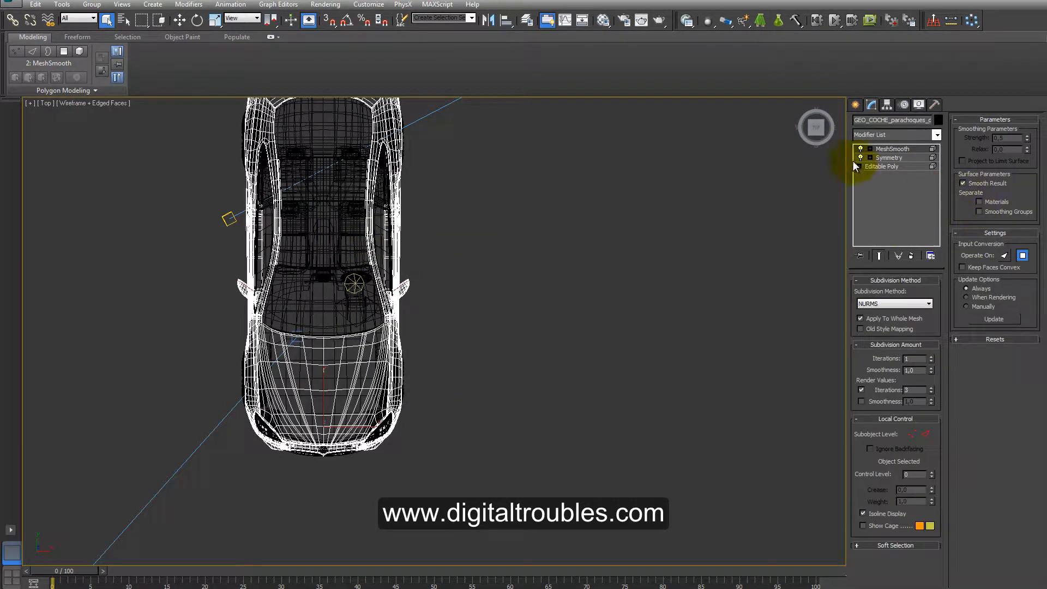
click(859, 148)
middle_drag(426, 371, 561, 321)
scroll(507, 397, down, 4)
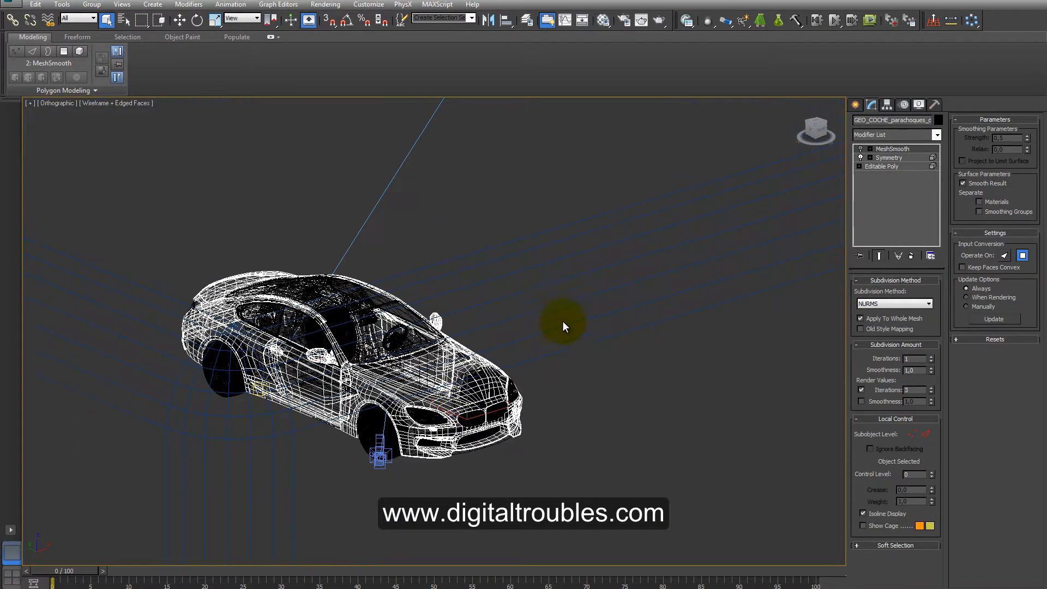
Hide the ruedas layer containing the car's wheels.
click(364, 436)
click(526, 20)
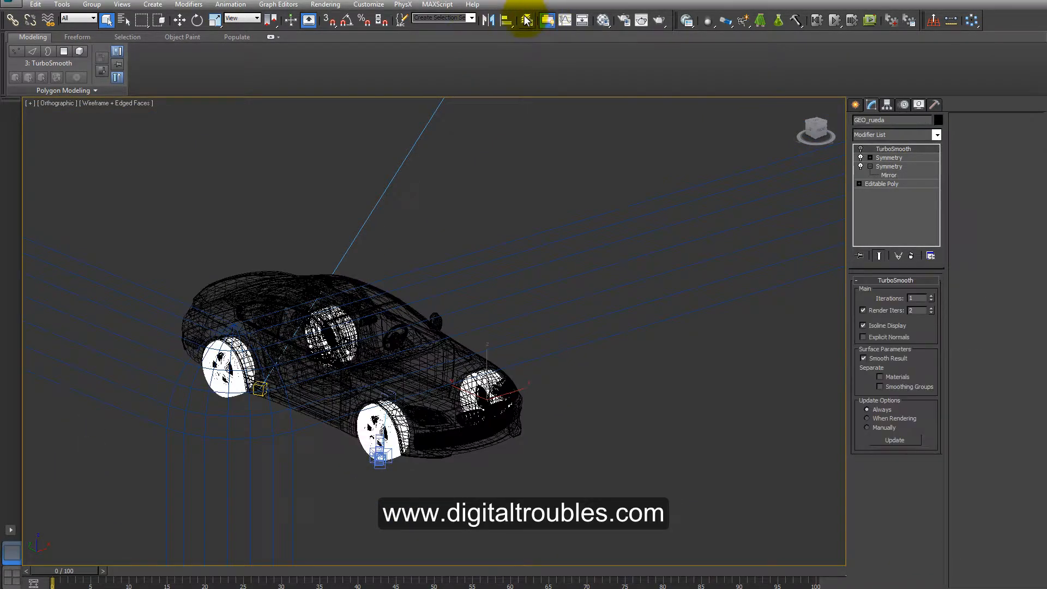
click(106, 397)
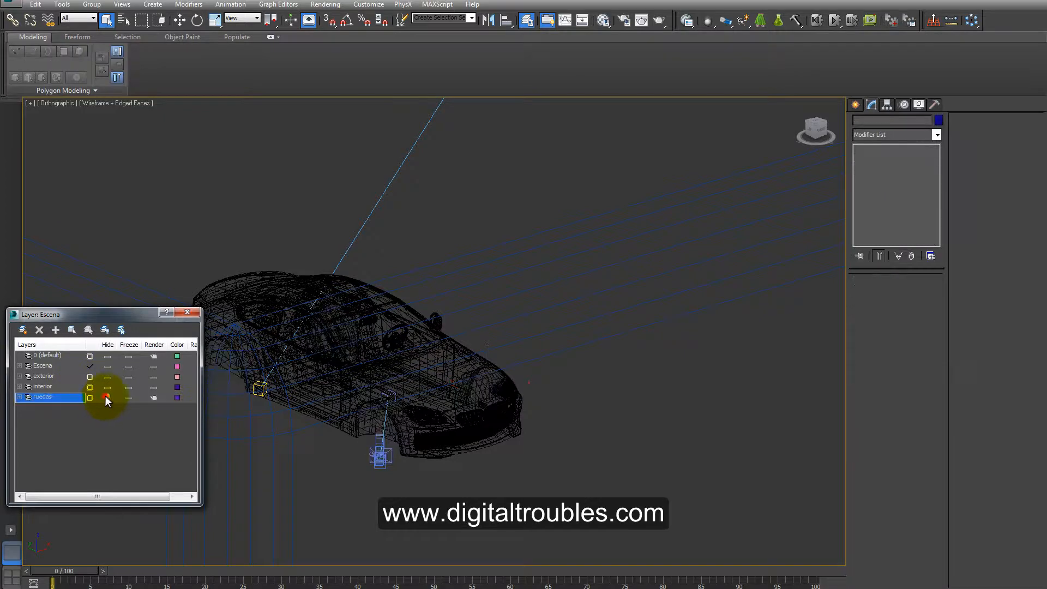
click(188, 313)
Delete the targeted miAreaLight002 light aimed at the car from the rear corner of the studio.
alt+middle_drag(304, 369, 407, 420)
click(815, 128)
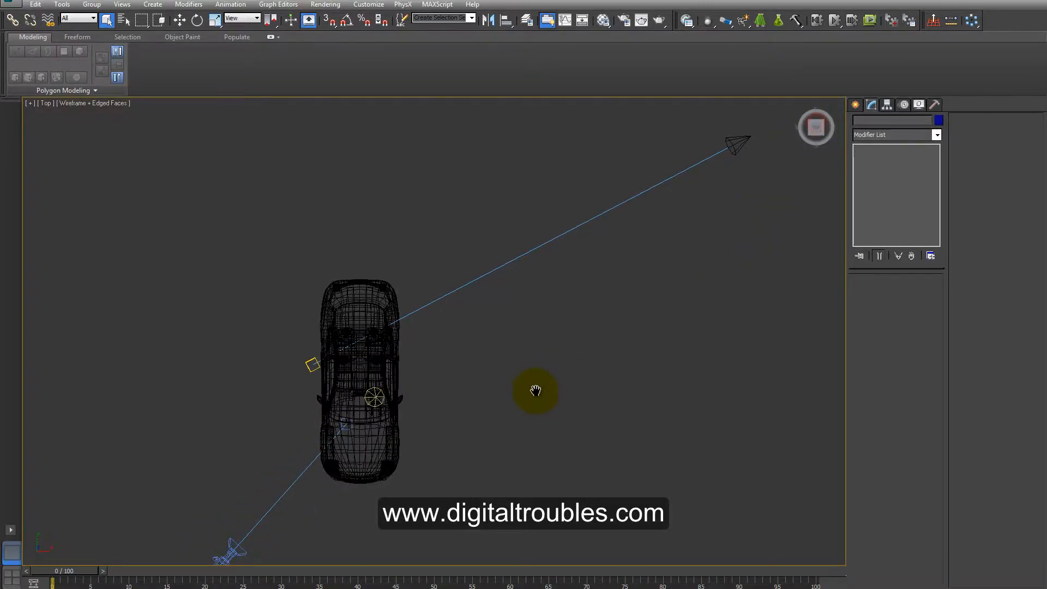
middle_drag(535, 391, 552, 358)
click(656, 234)
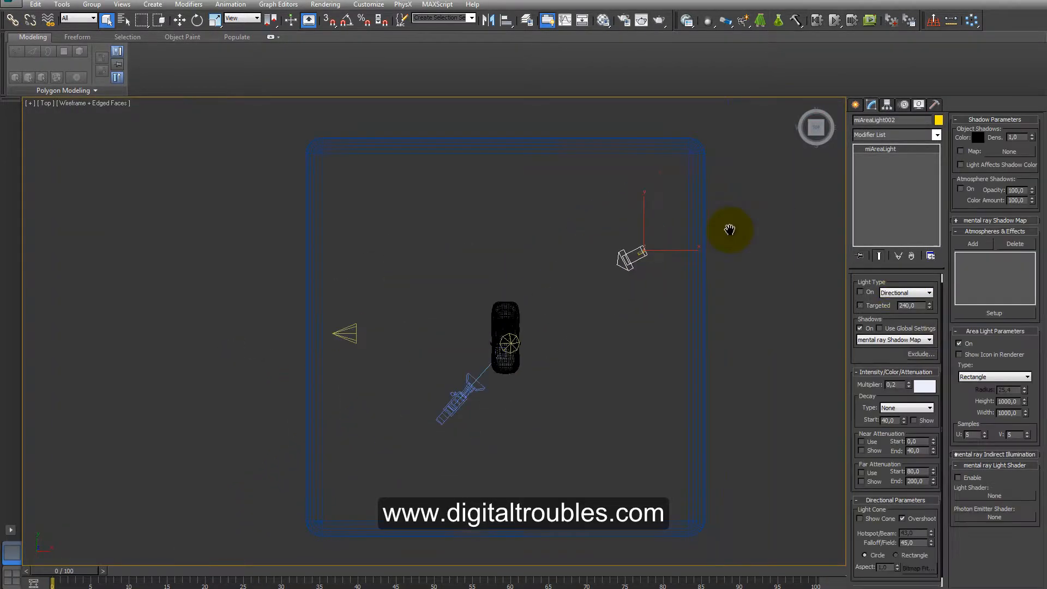
scroll(729, 229, down, 2)
middle_drag(729, 230, 714, 266)
click(855, 104)
middle_drag(729, 318, 638, 331)
key(Delete)
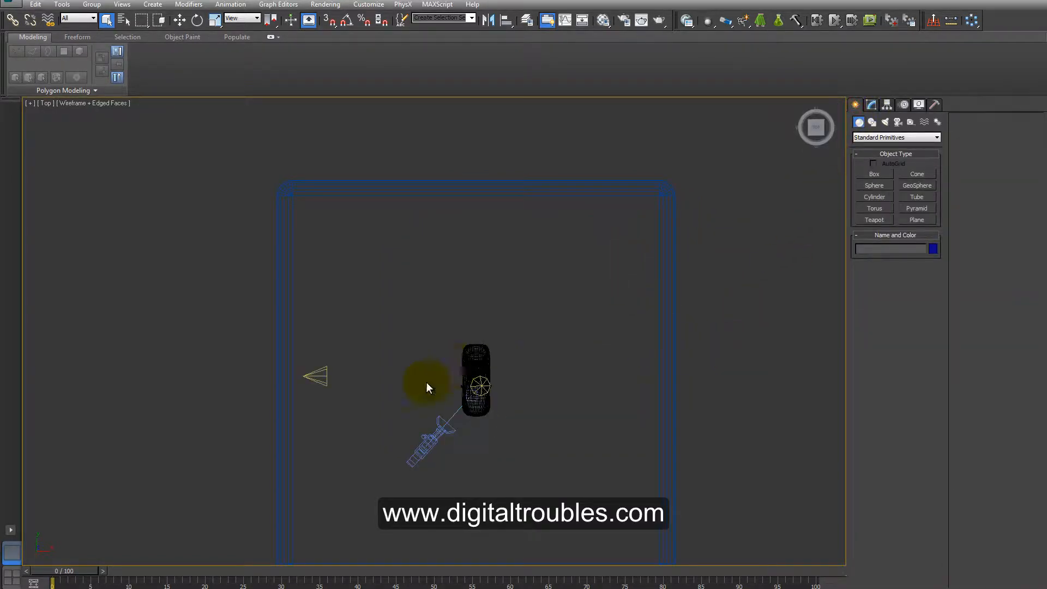
Delete the two remaining lights, the one above the car and the one near the studio's side wall.
click(482, 389)
click(300, 385)
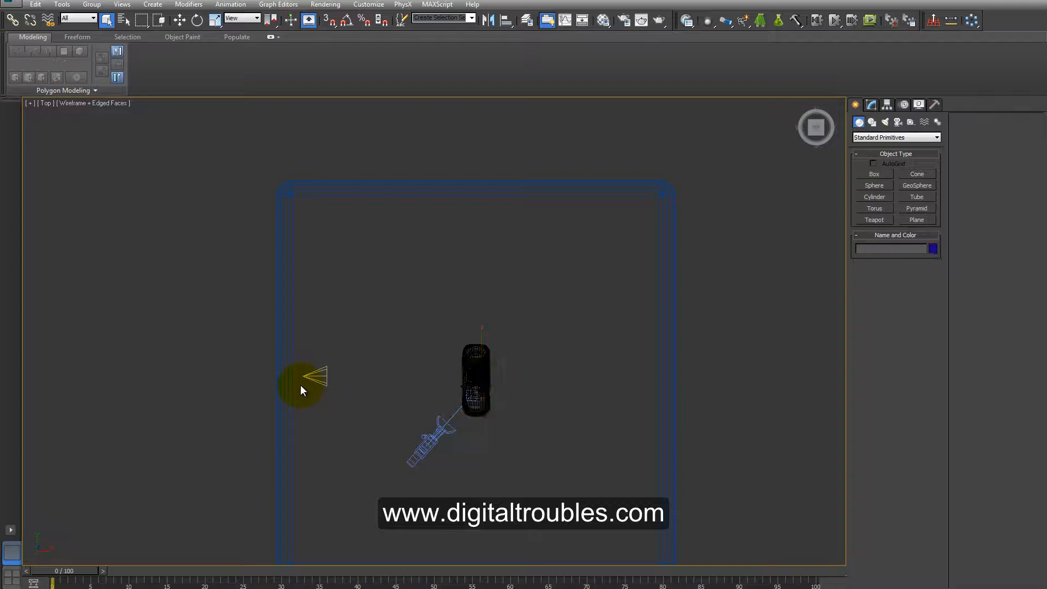
click(317, 376)
key(Delete)
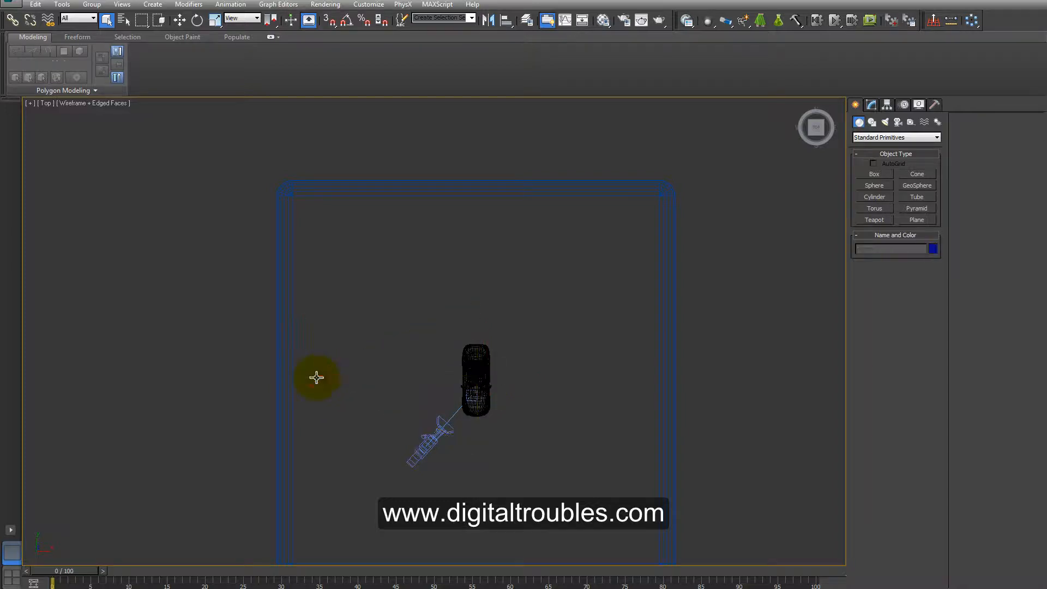
Check that Escena is the active layer and place a photometric Free Light beside the car, declining the suggested mr Photographic Exposure Control.
click(525, 22)
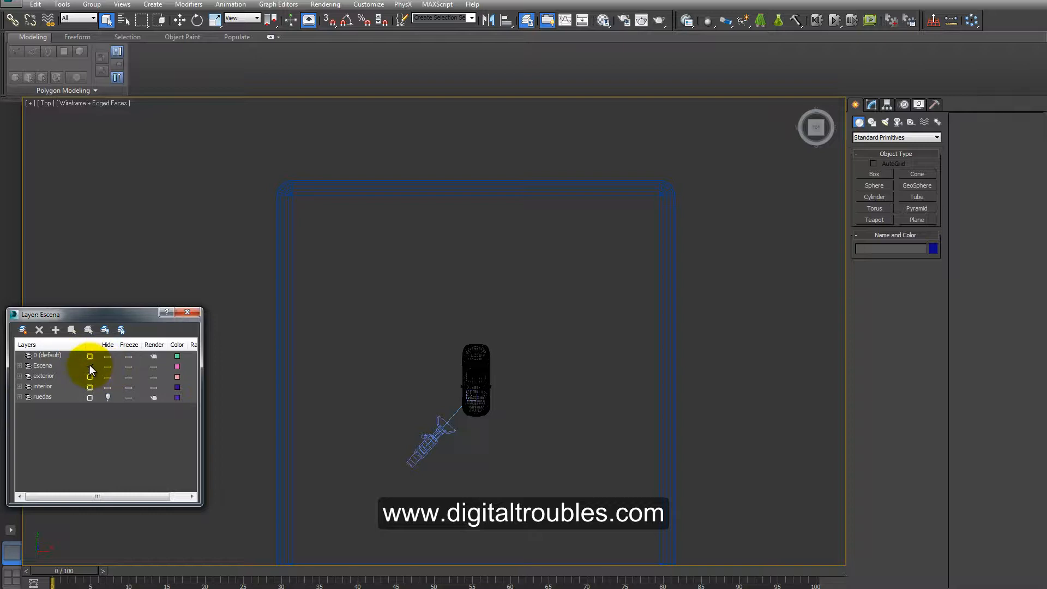
click(187, 312)
scroll(487, 352, up, 3)
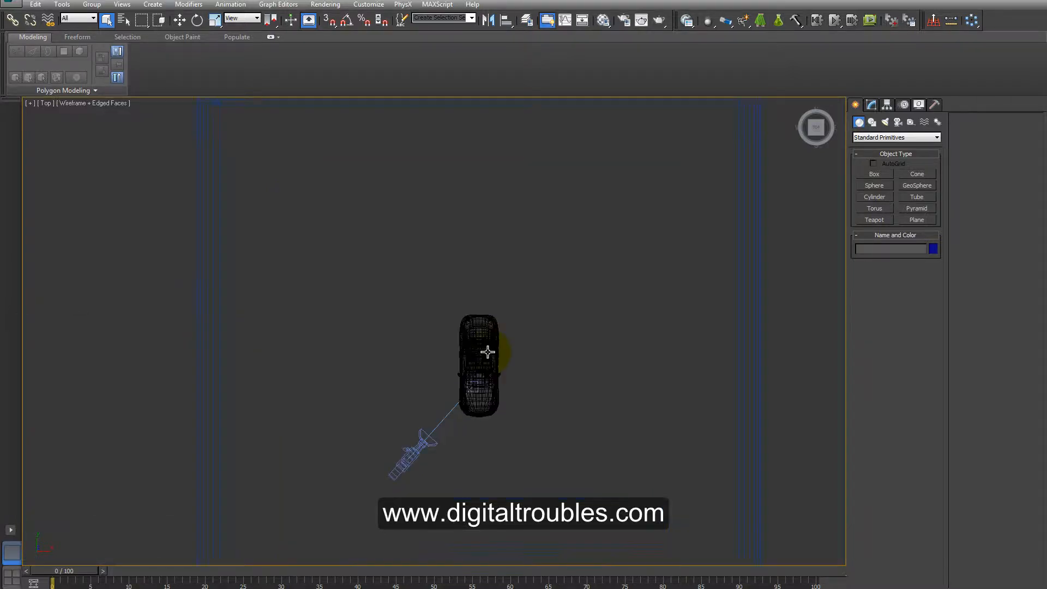
middle_drag(487, 352, 500, 332)
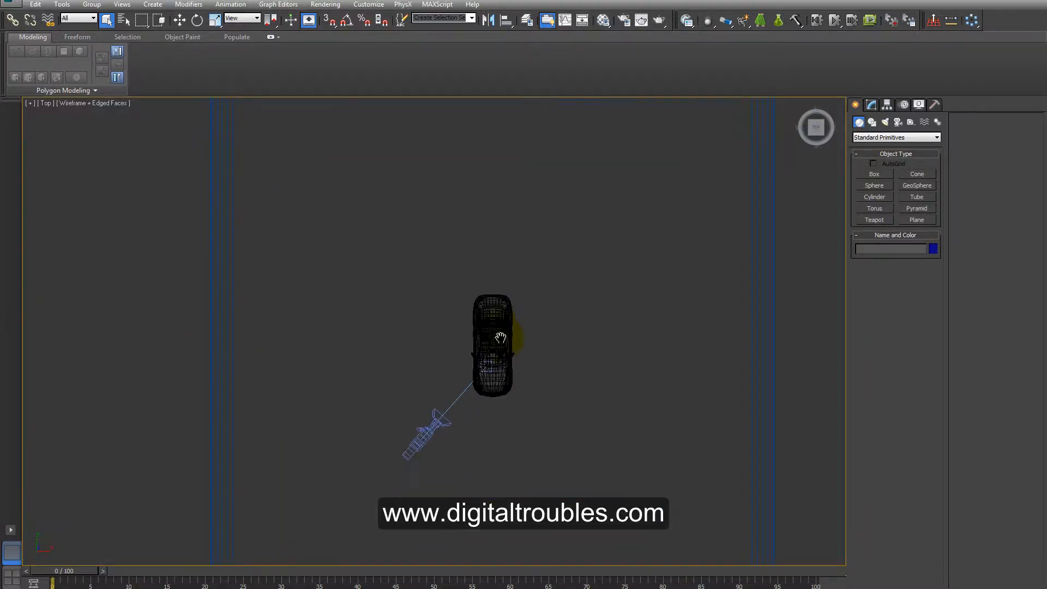
click(871, 105)
click(855, 104)
click(885, 122)
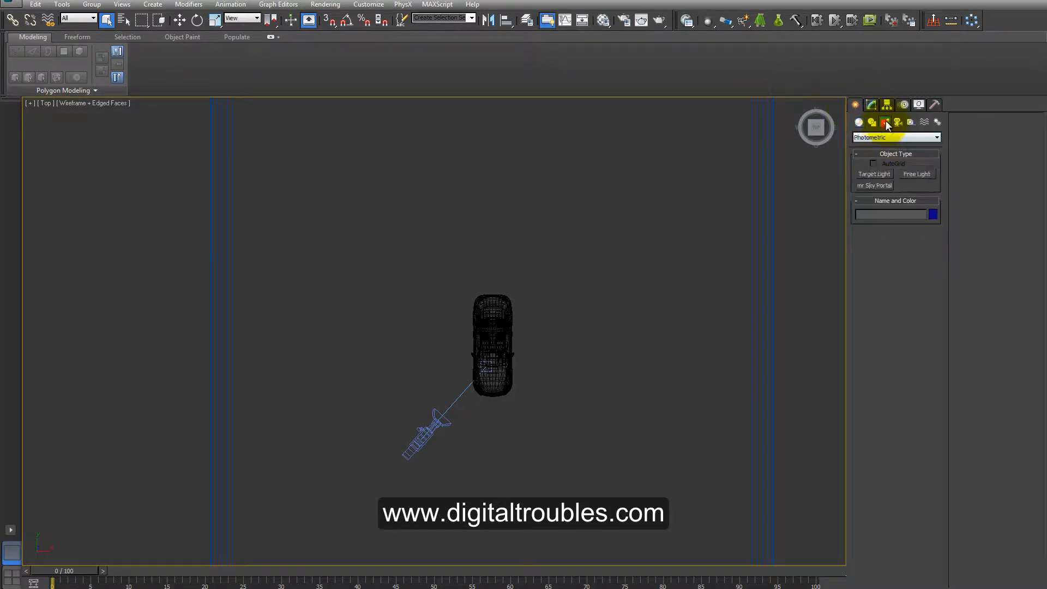
click(885, 136)
click(885, 137)
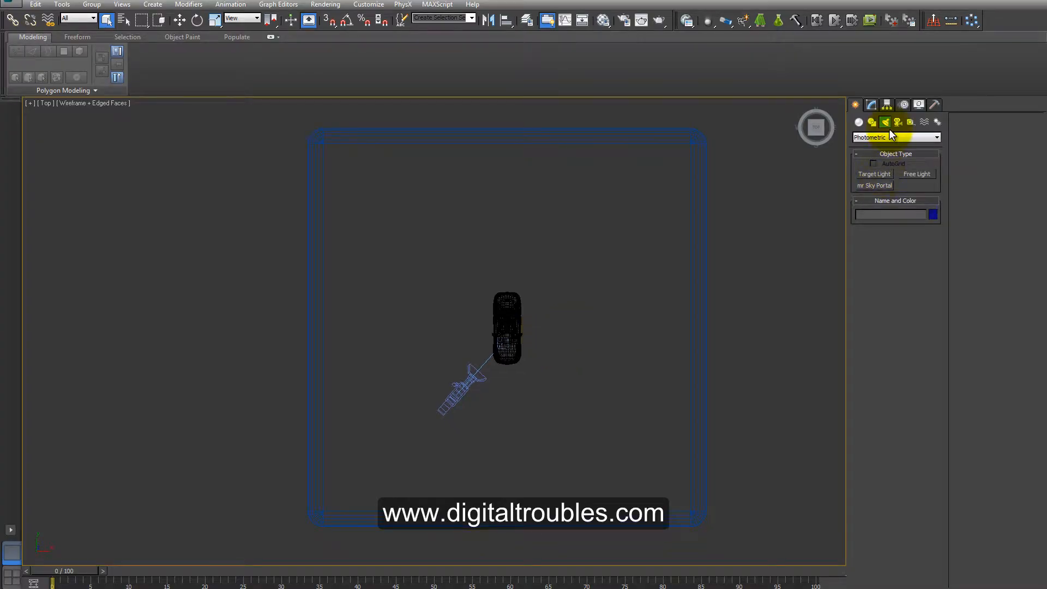
click(917, 173)
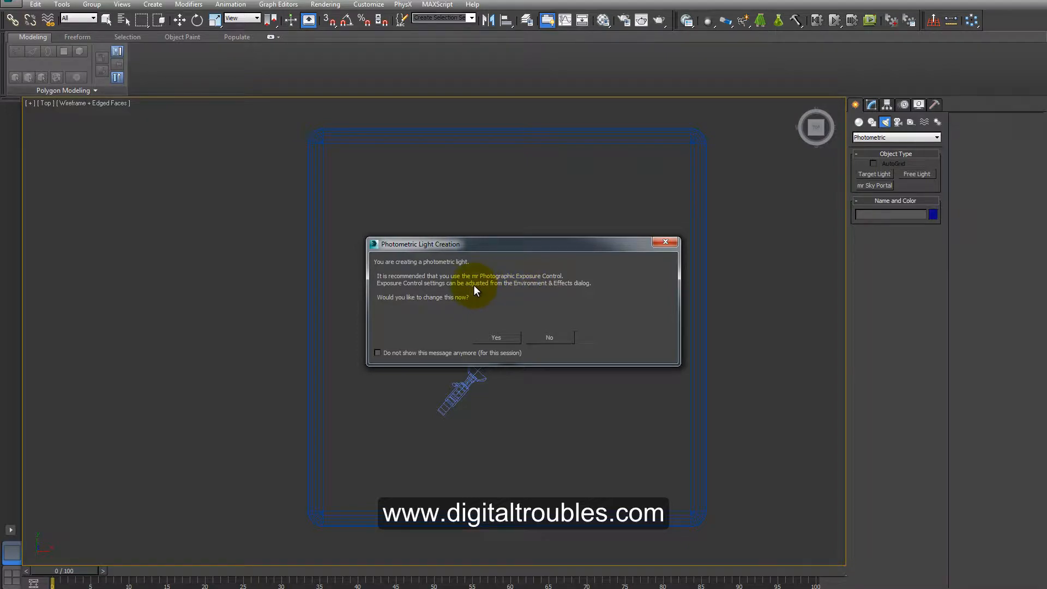
click(551, 338)
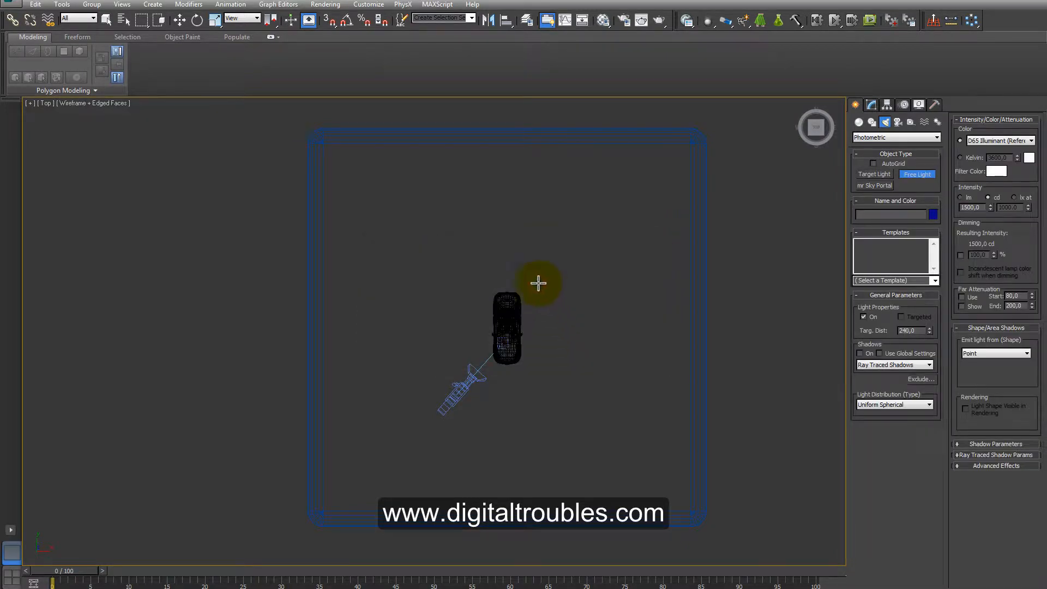
click(558, 320)
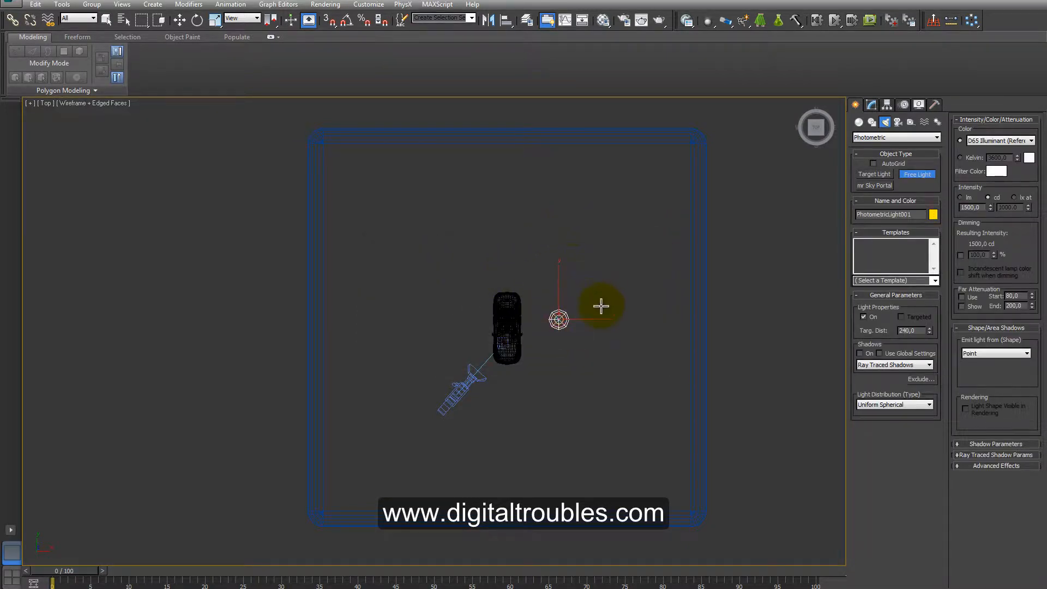
Restore the two-viewport layout and move the free light along the Y axis to just ahead of the car's front end.
alt+middle_drag(601, 306, 694, 293)
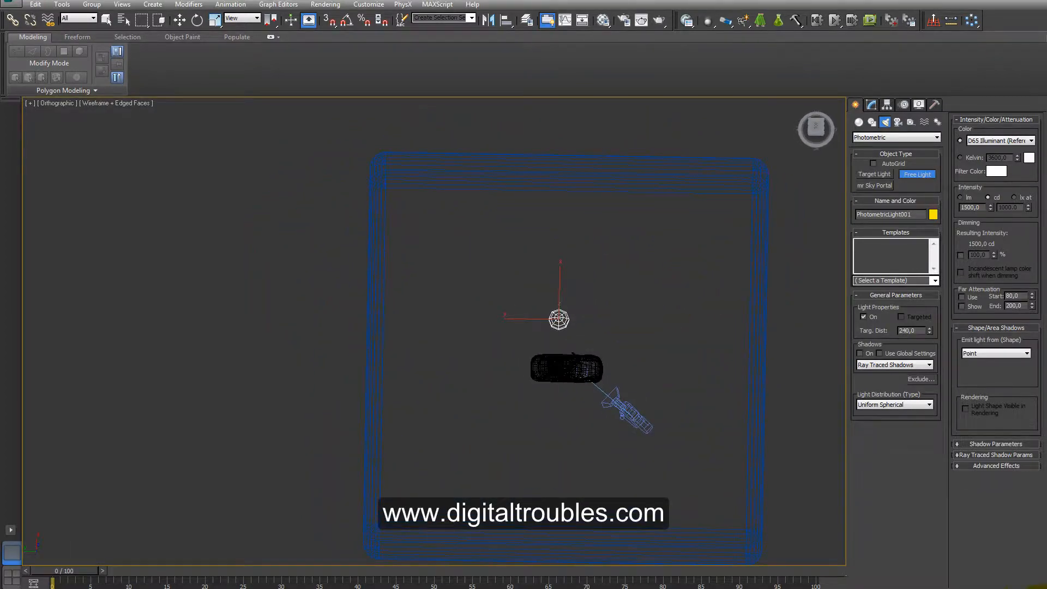
key(alt+w)
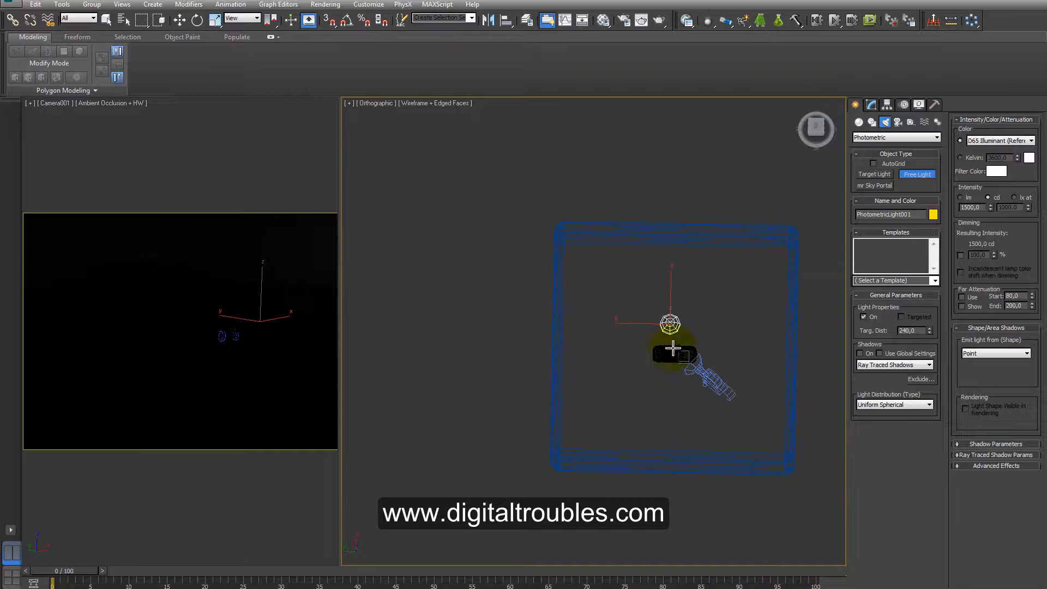
right_click(706, 329)
click(668, 324)
right_click(635, 335)
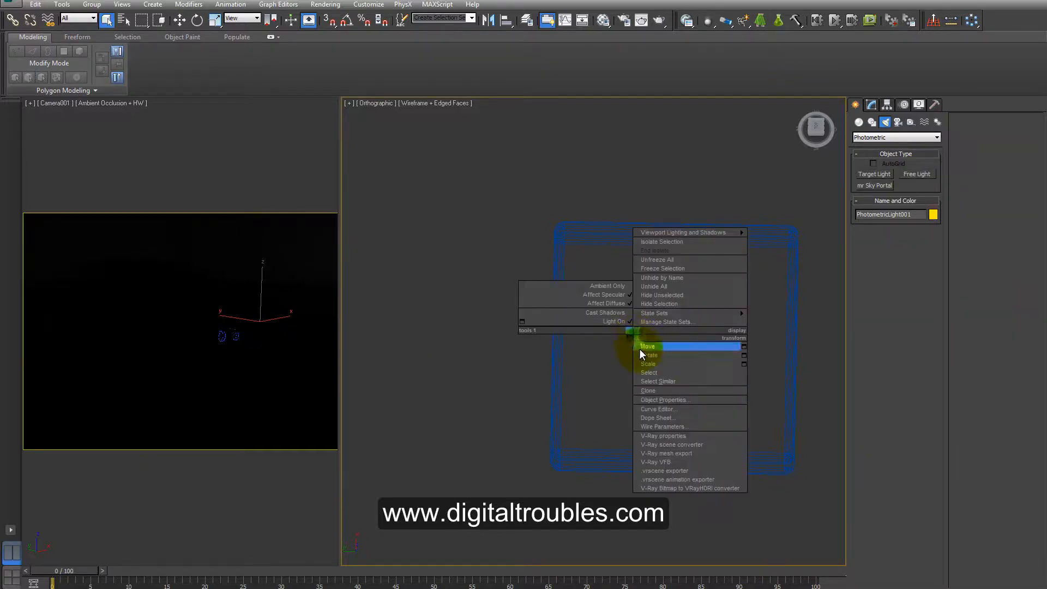
click(641, 349)
drag(631, 320, 716, 361)
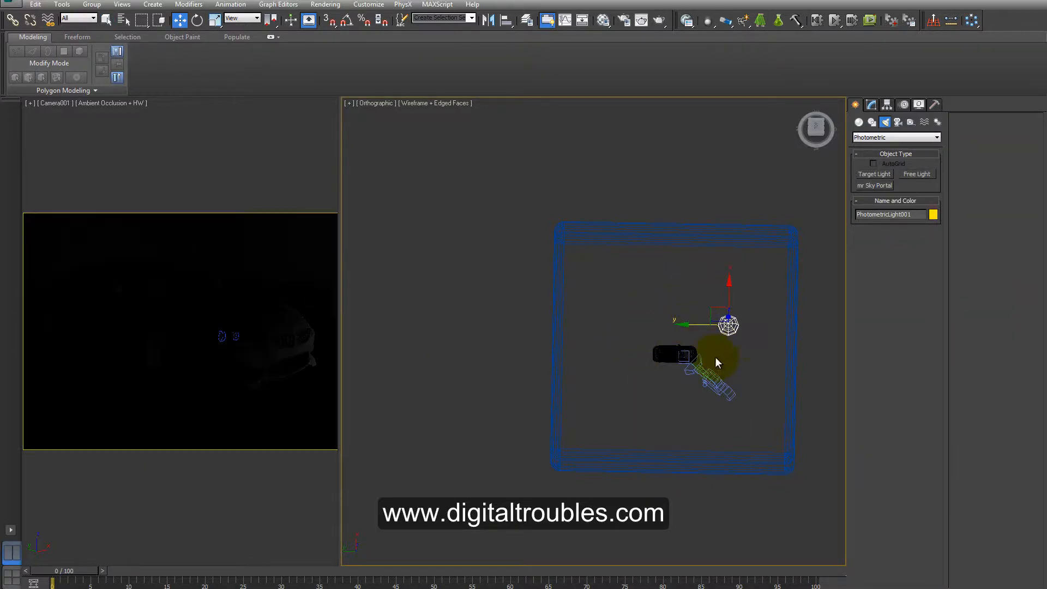
alt+middle_drag(715, 358, 631, 373)
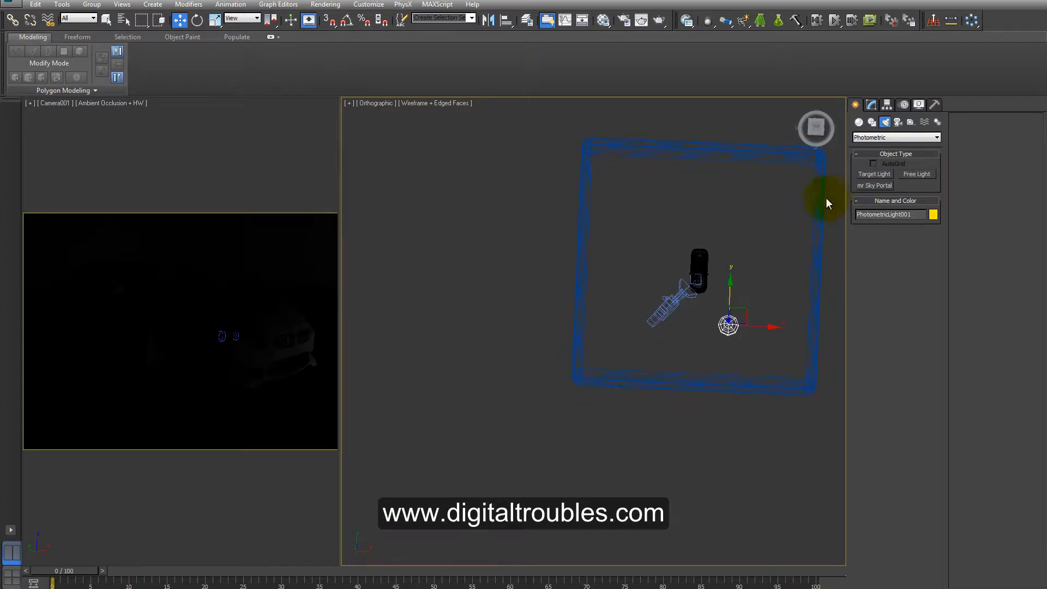
click(824, 126)
scroll(716, 277, up, 4)
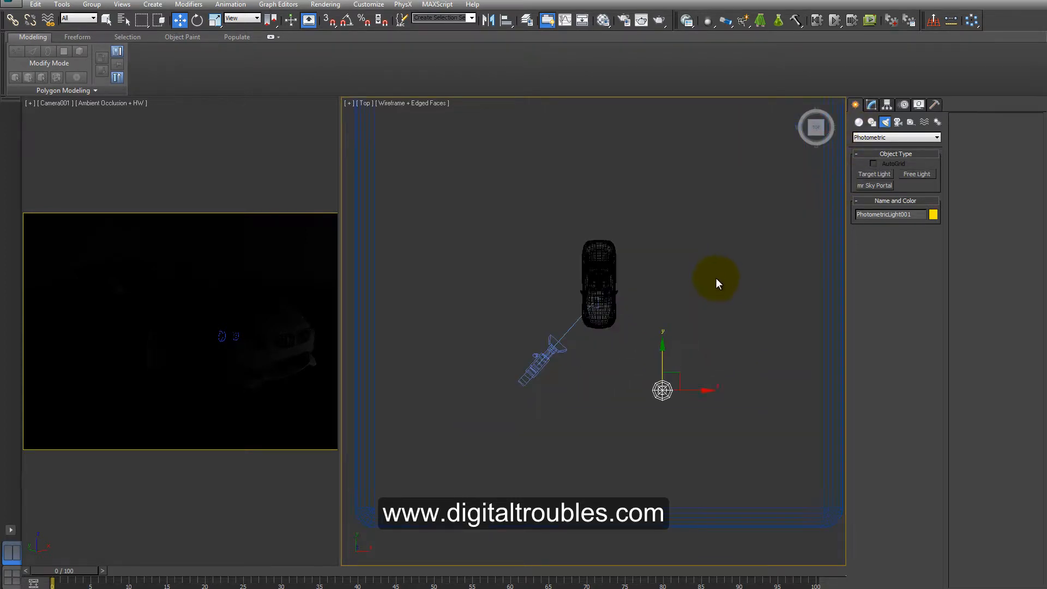
Move the free light to the car's centerline just ahead of the front bumper and raise it well above the car's height.
drag(697, 390, 637, 394)
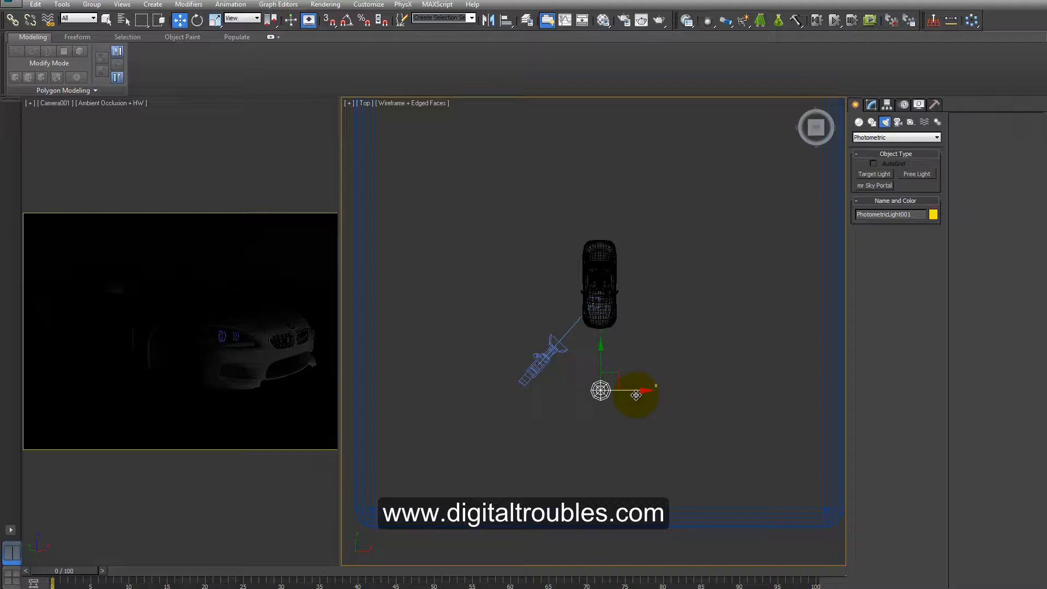
drag(600, 361, 599, 334)
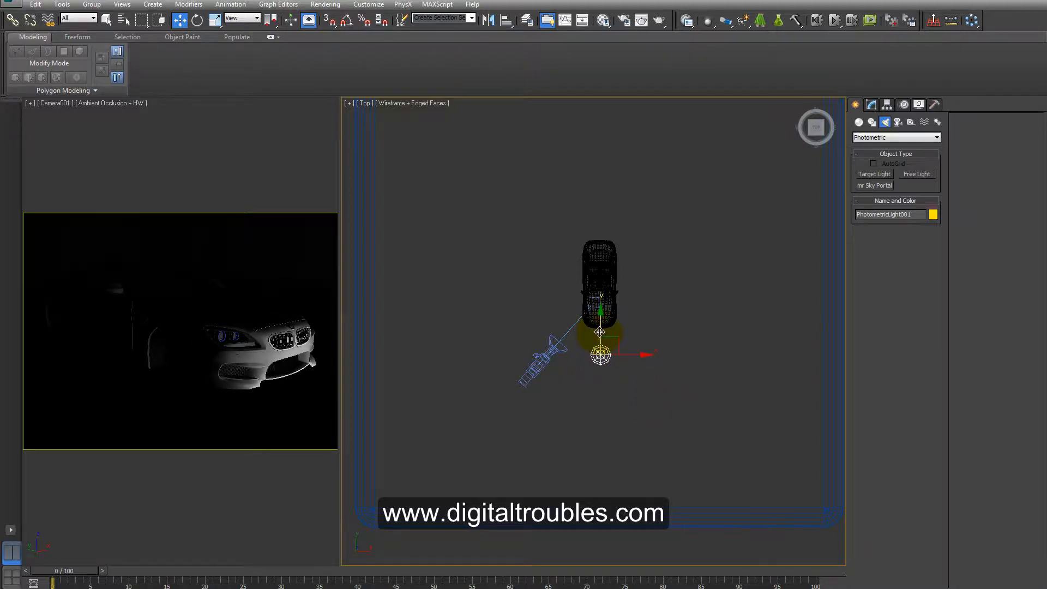
alt+middle_drag(648, 389, 645, 322)
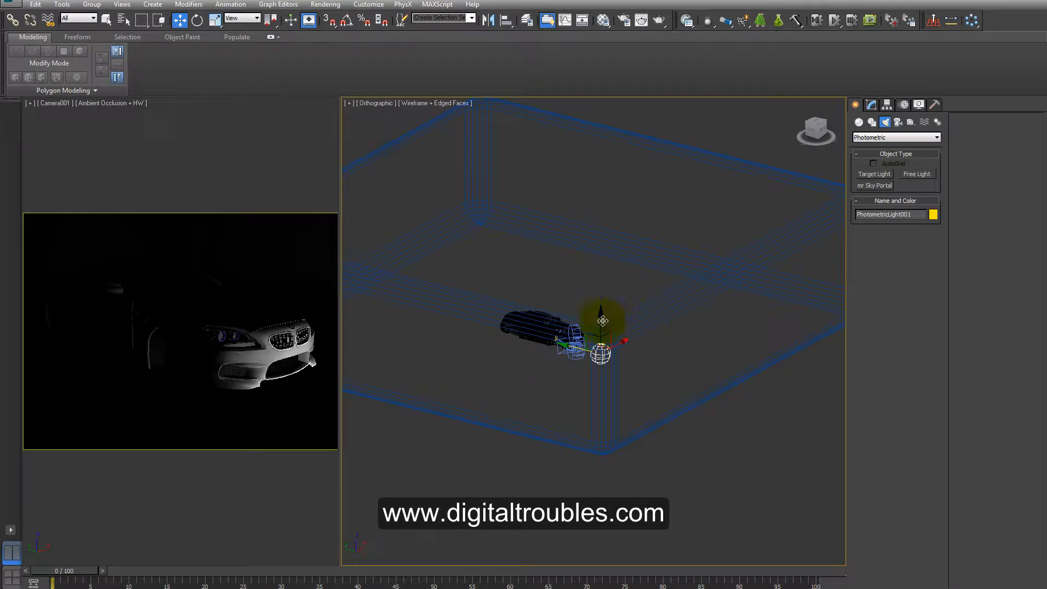
drag(601, 311, 599, 272)
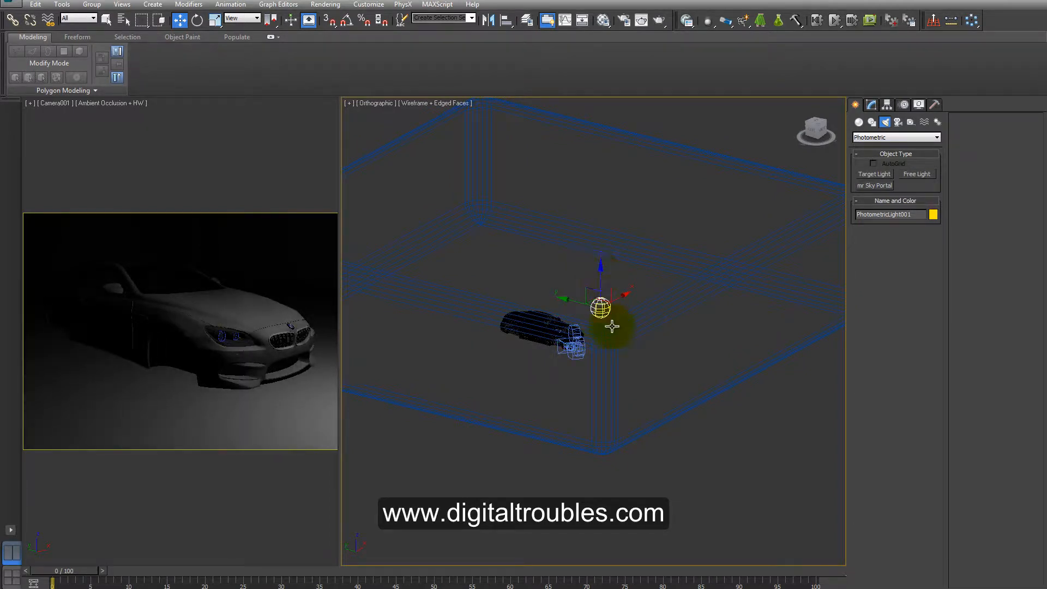
Turn on Ray Traced Shadows for the free light and keep its light distribution as Uniform Spherical.
alt+middle_drag(612, 311, 654, 316)
click(815, 129)
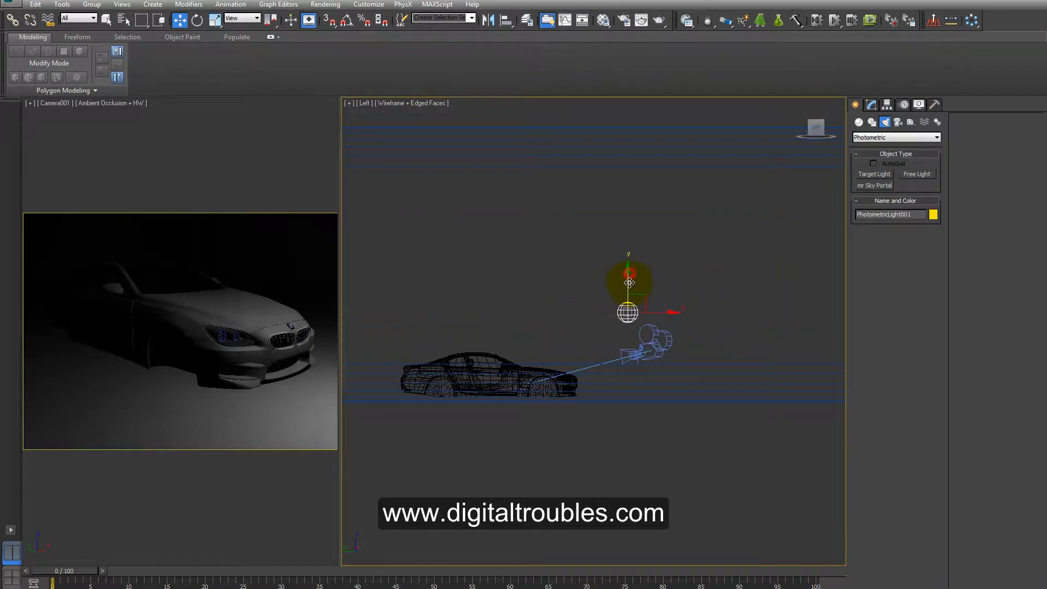
scroll(641, 314, up, 3)
middle_drag(662, 318, 693, 324)
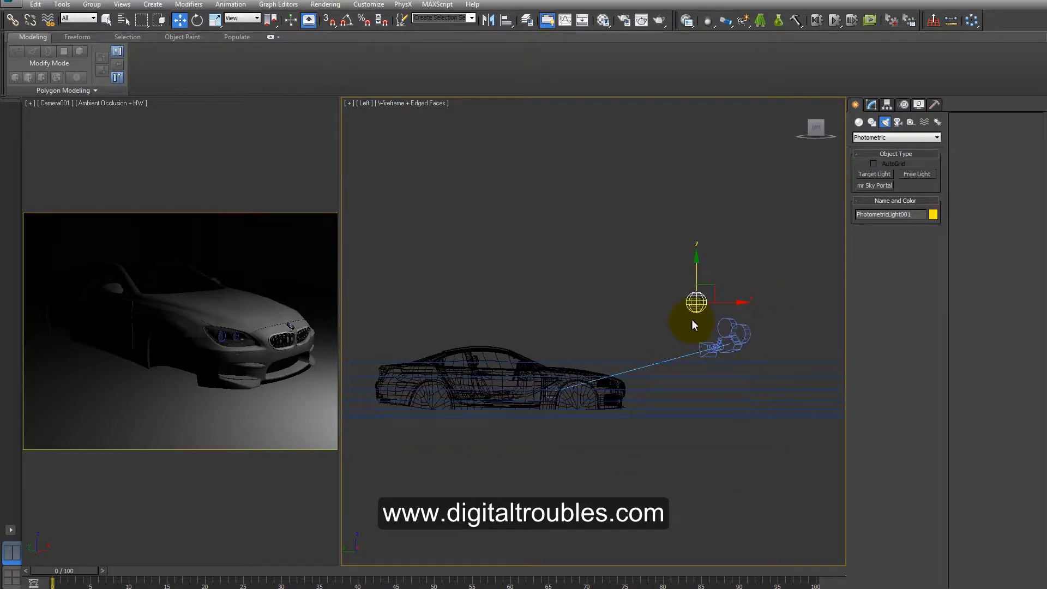
click(871, 104)
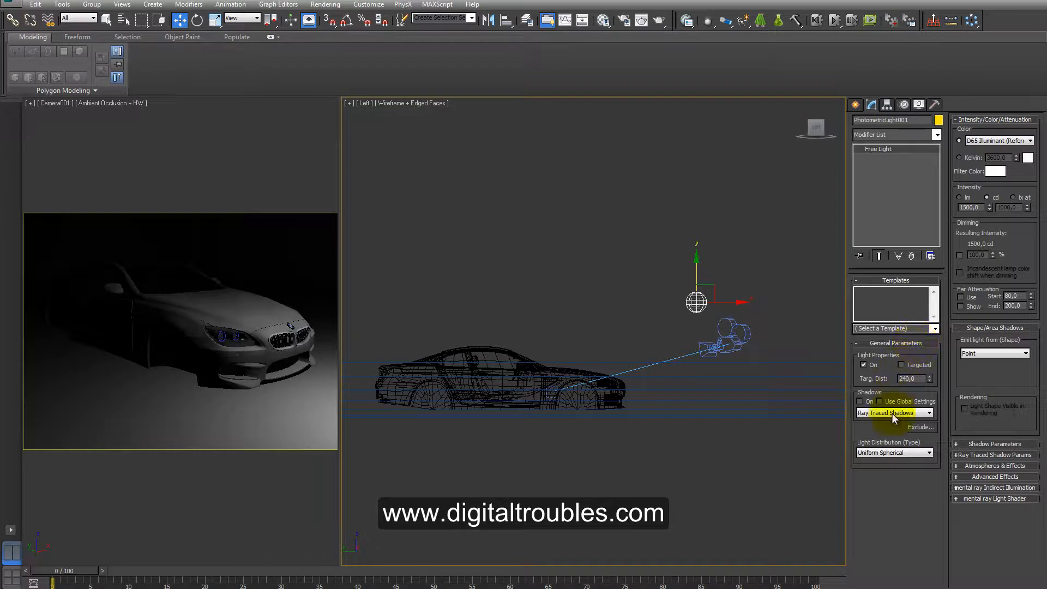
click(860, 402)
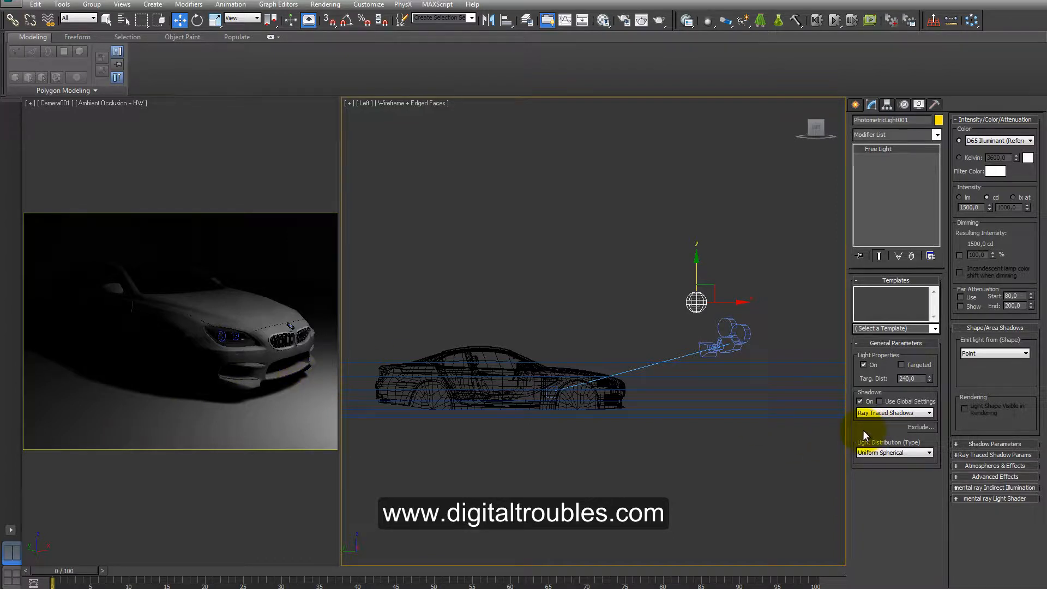
click(888, 453)
click(887, 452)
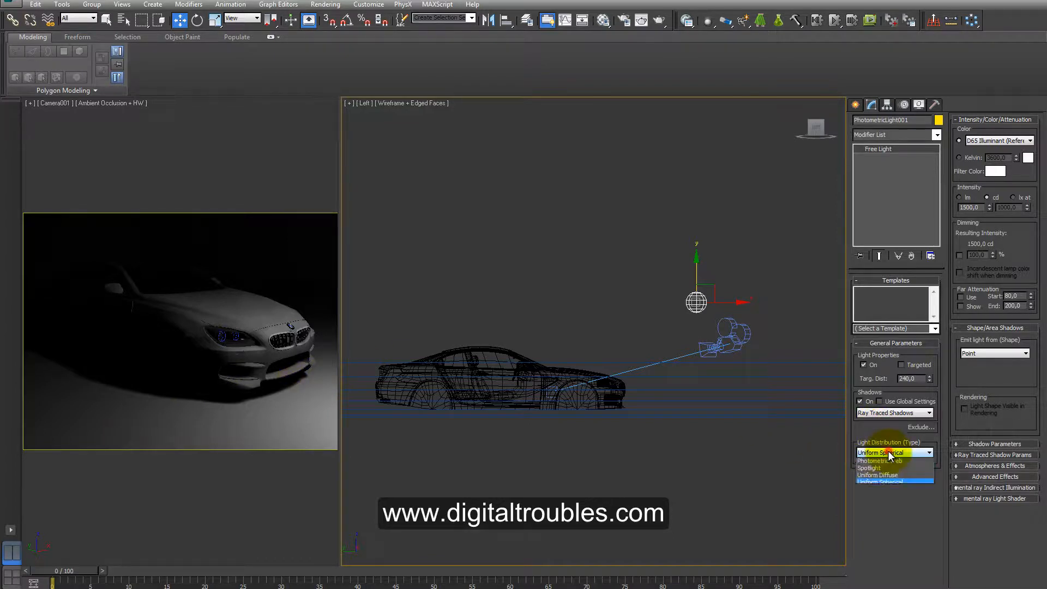
click(884, 479)
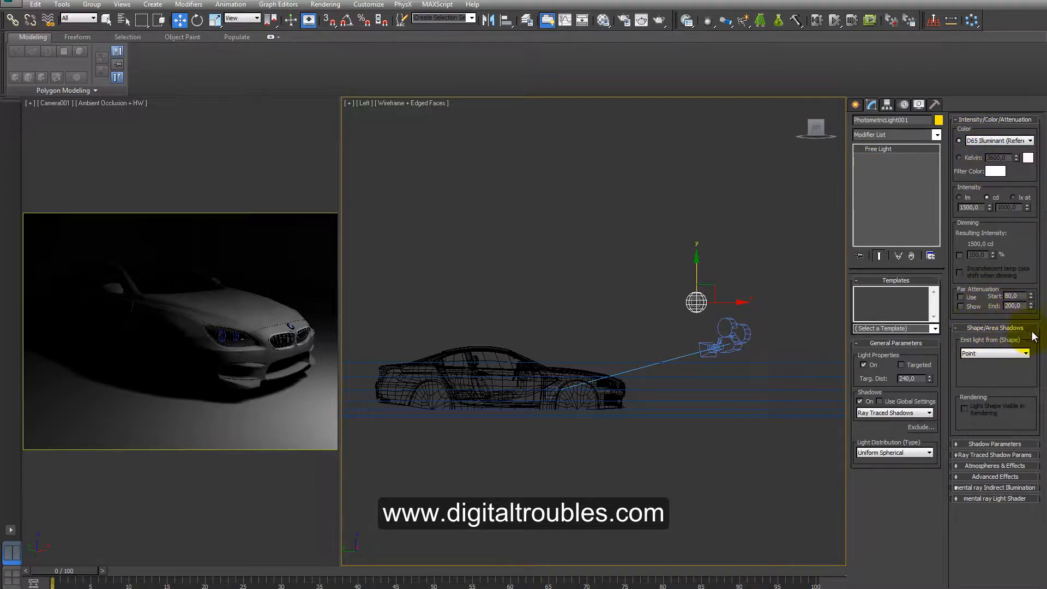
Make the light emit from a Rectangle shape with length 600 and width 1200.
click(985, 353)
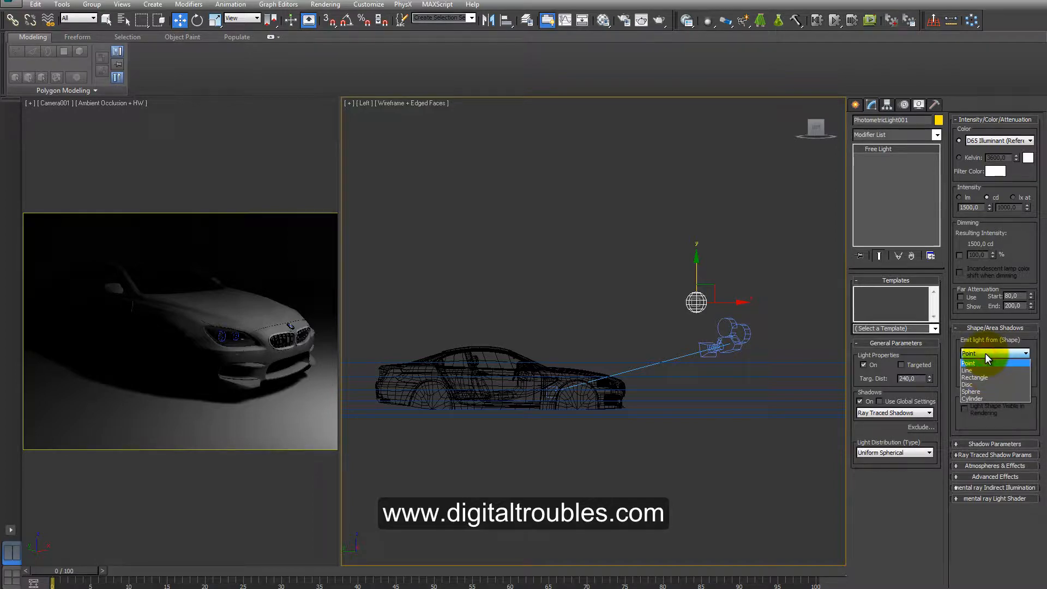
click(982, 378)
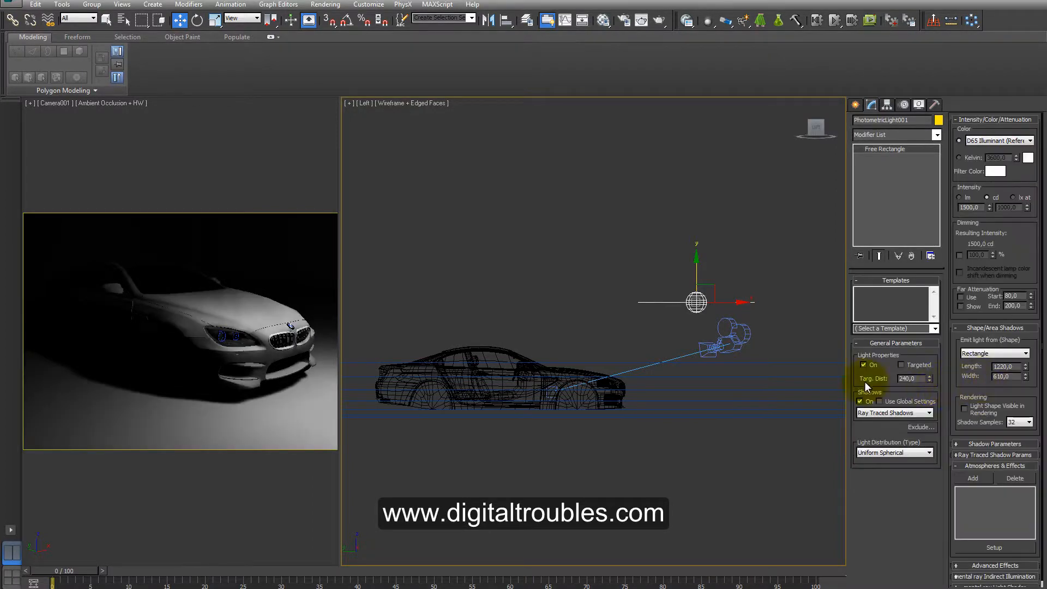
alt+middle_drag(731, 382, 766, 403)
mouse_move(741, 362)
alt+middle_down()
mouse_move(695, 356)
mouse_move(676, 308)
mouse_move(686, 344)
mouse_move(701, 340)
mouse_move(646, 414)
mouse_move(626, 378)
mouse_move(764, 371)
alt+middle_up()
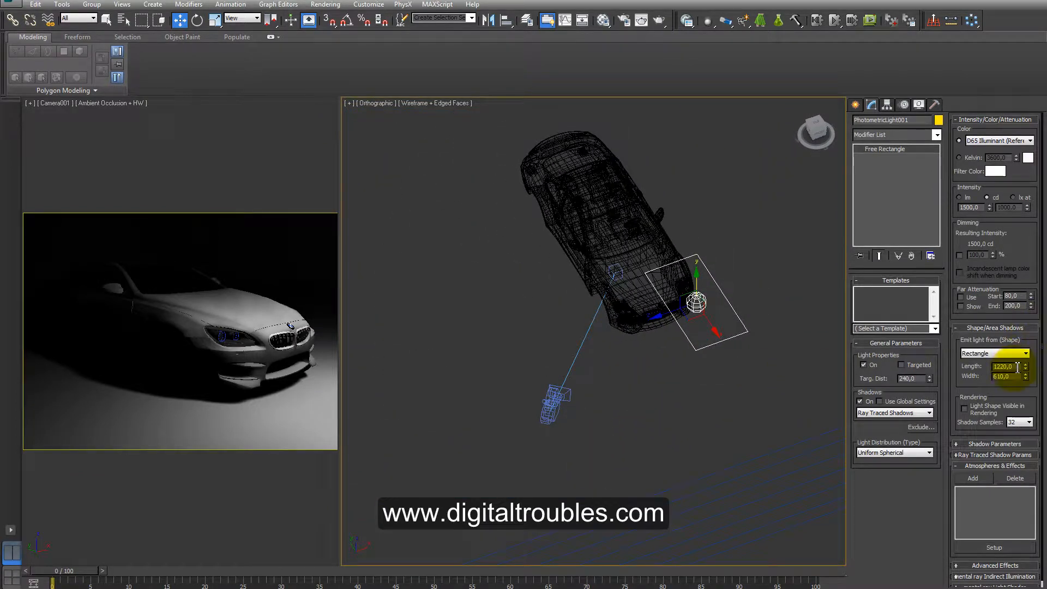
drag(1018, 366, 965, 367)
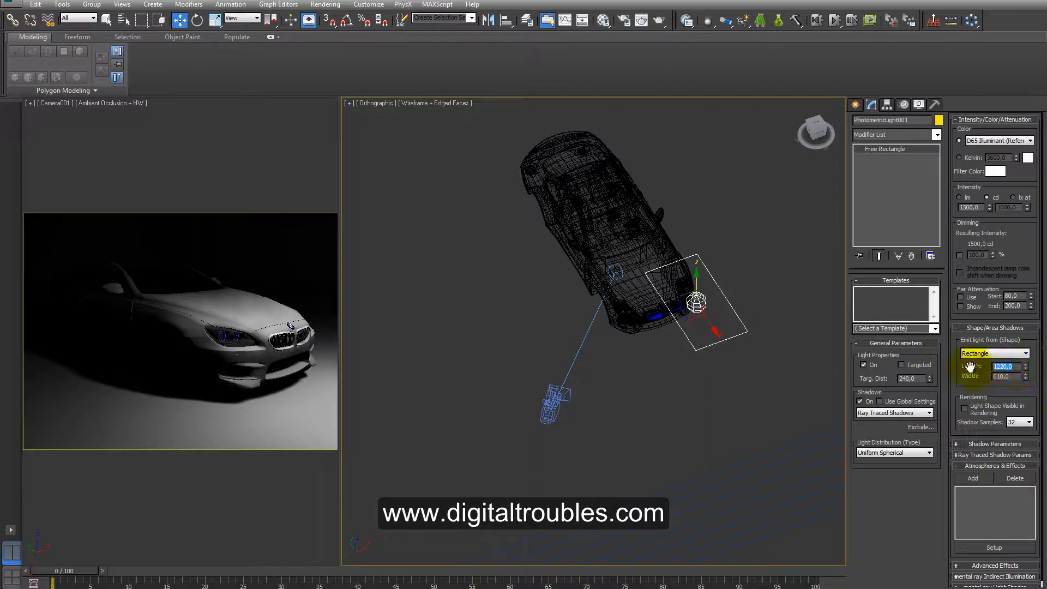
text(600)
key(Return)
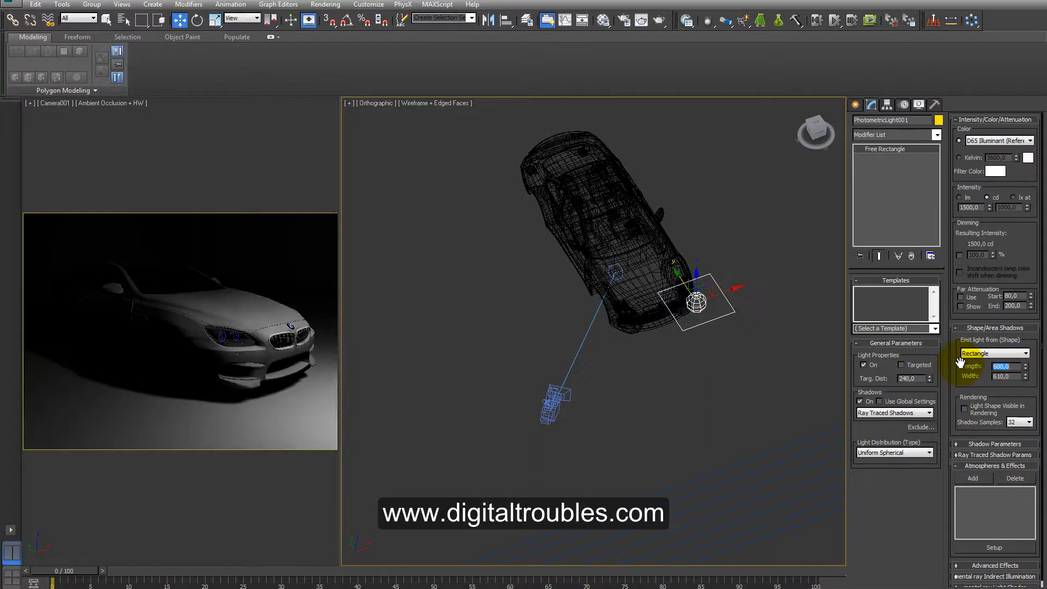
drag(1017, 377, 961, 378)
text(1200)
key(Return)
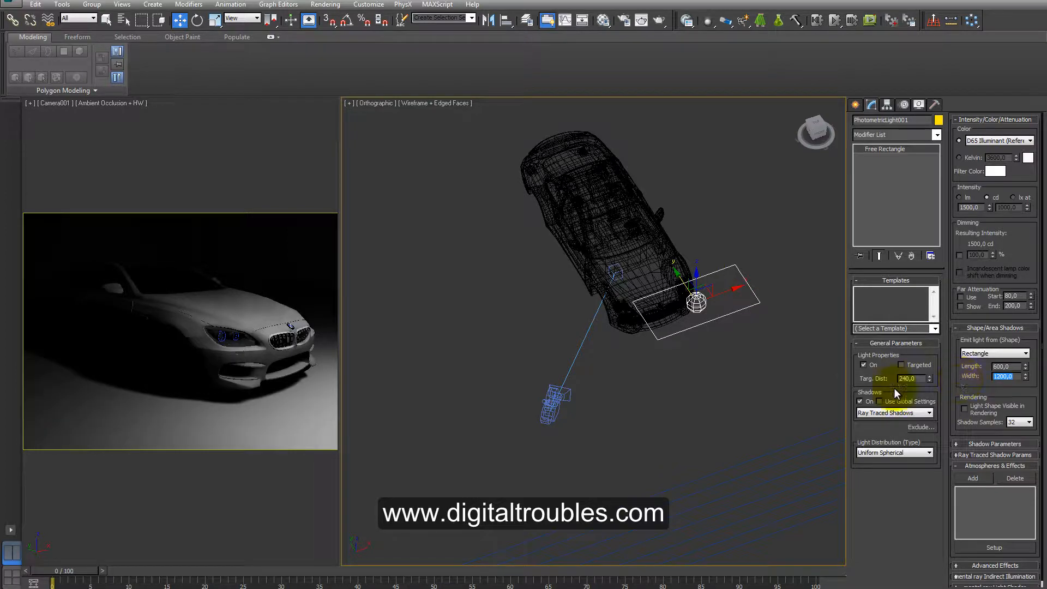
Rotate the rectangular light so its face tilts down toward the front of the car.
alt+middle_drag(734, 355, 752, 349)
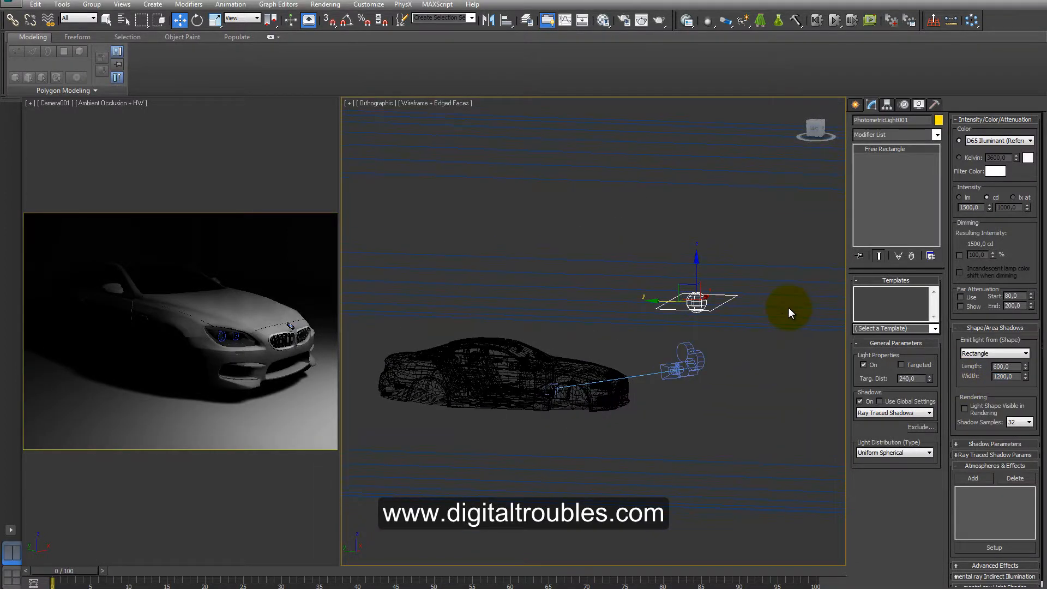
right_click(750, 286)
click(785, 306)
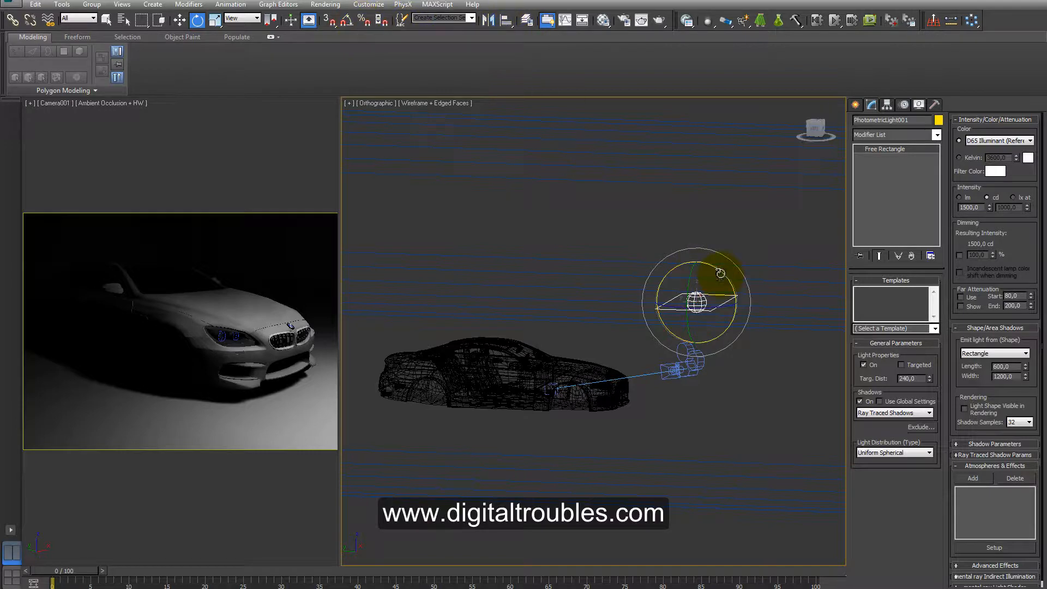
alt+middle_drag(718, 287, 693, 348)
drag(723, 282, 736, 333)
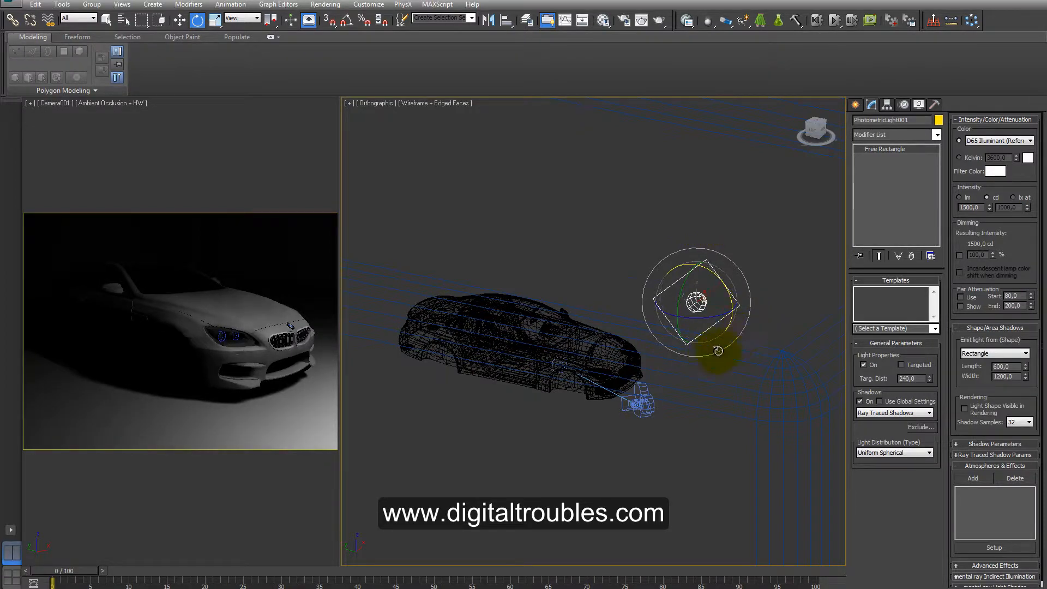
In the Left view, move the tilted light higher and back until it sits above the front end of the car.
key(l)
click(816, 124)
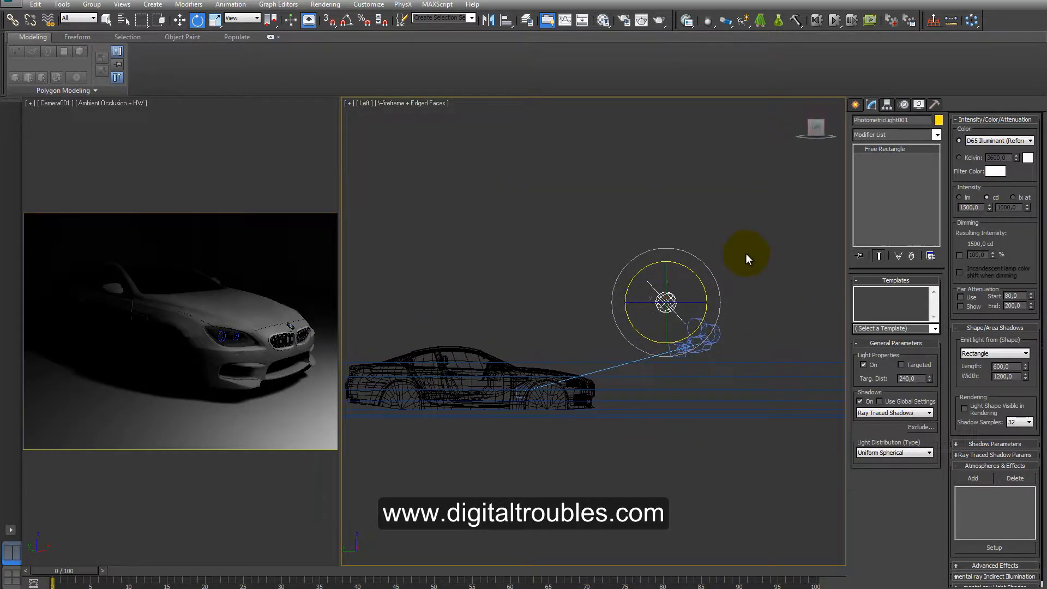
middle_drag(747, 257, 790, 255)
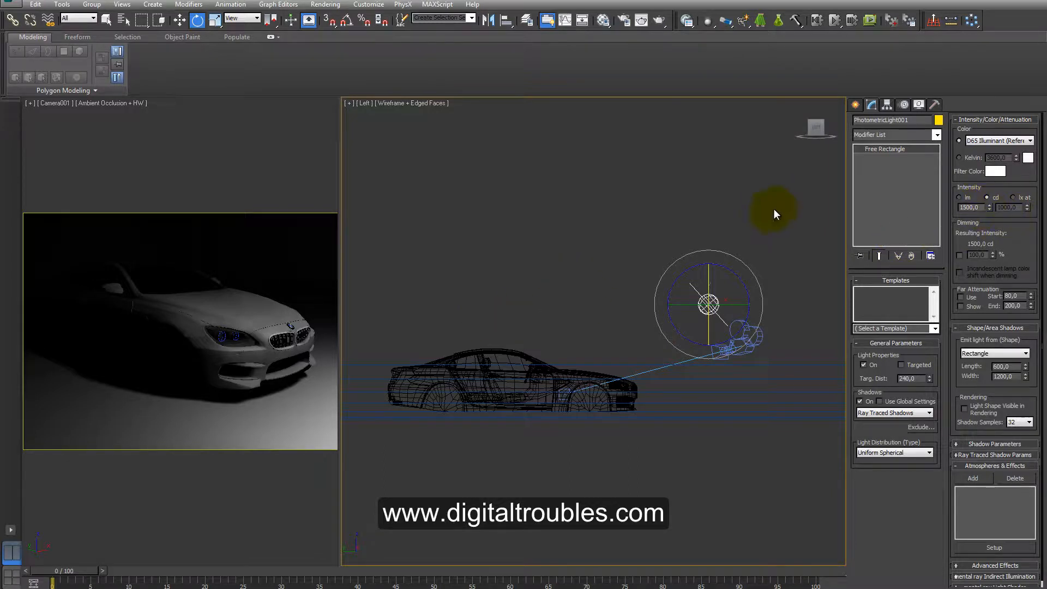
key(w)
drag(723, 285, 654, 260)
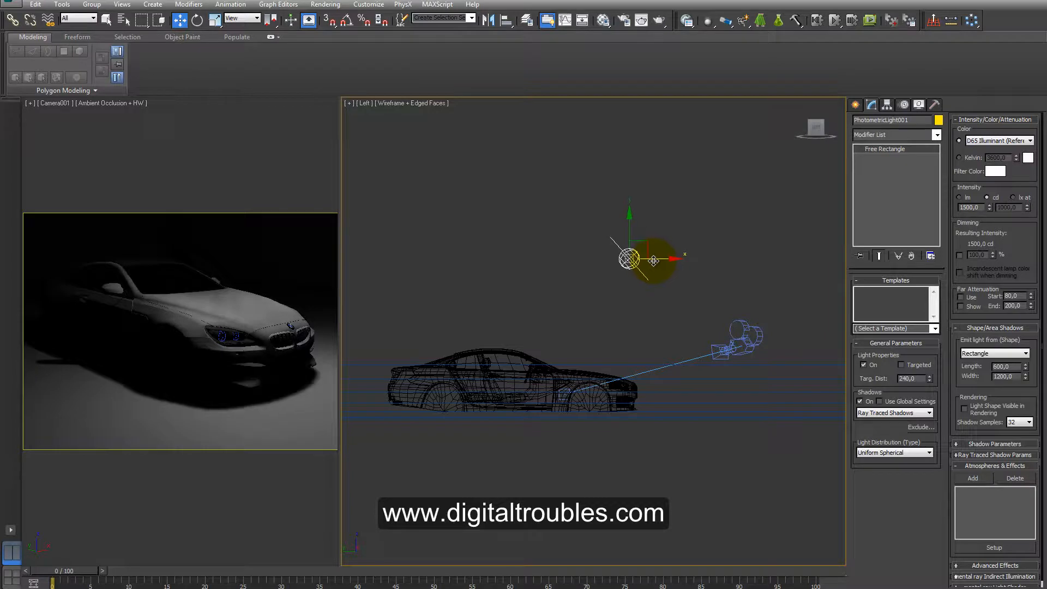
drag(629, 222, 629, 220)
drag(669, 261, 678, 261)
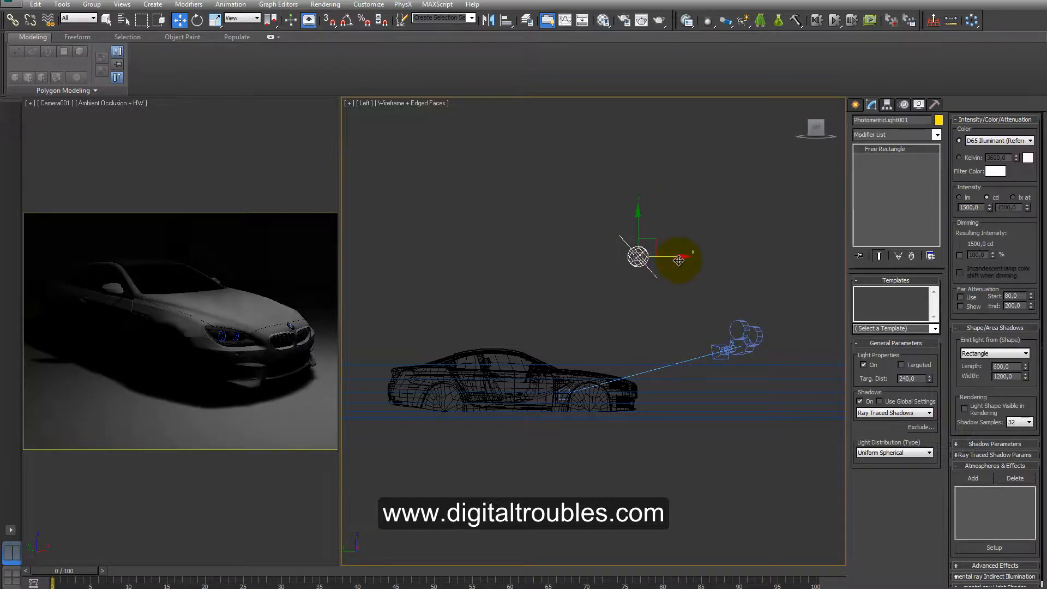
Activate the Camera001 view, bring up the rendered frame and set the area to render to Region.
right_click(236, 160)
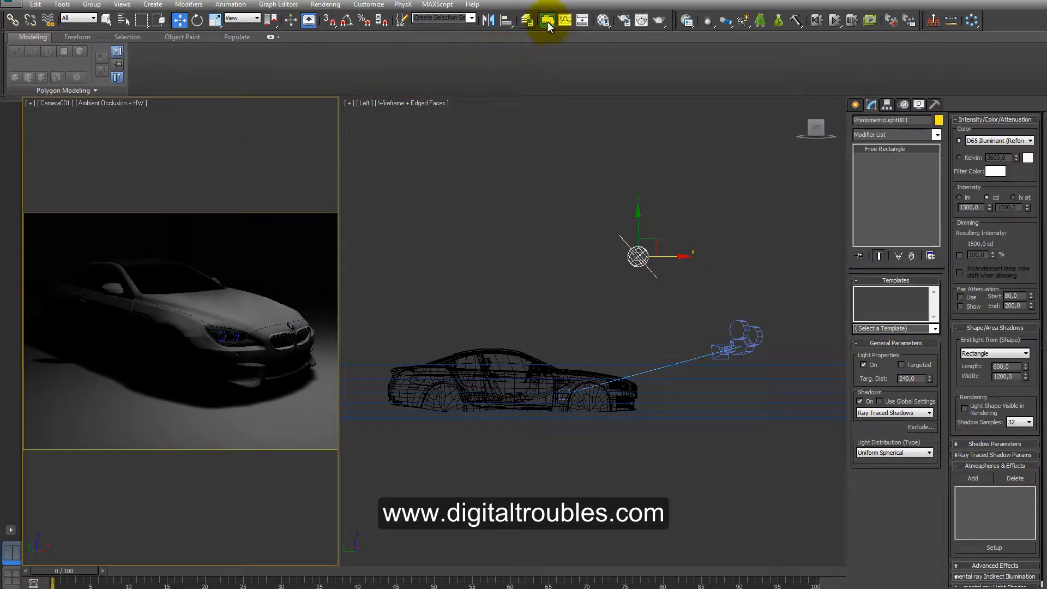
click(624, 20)
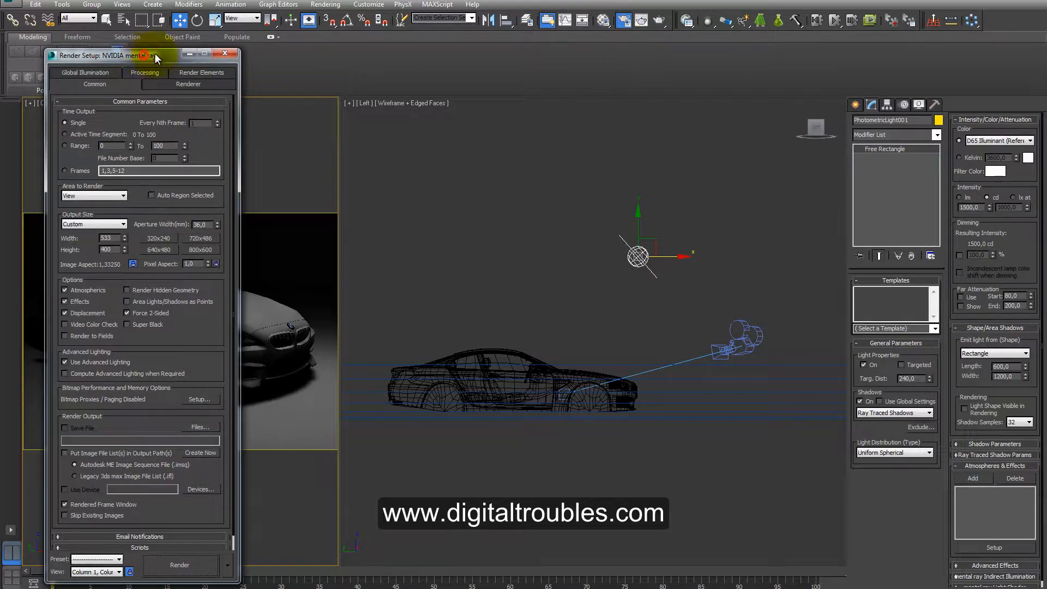
click(225, 53)
click(641, 21)
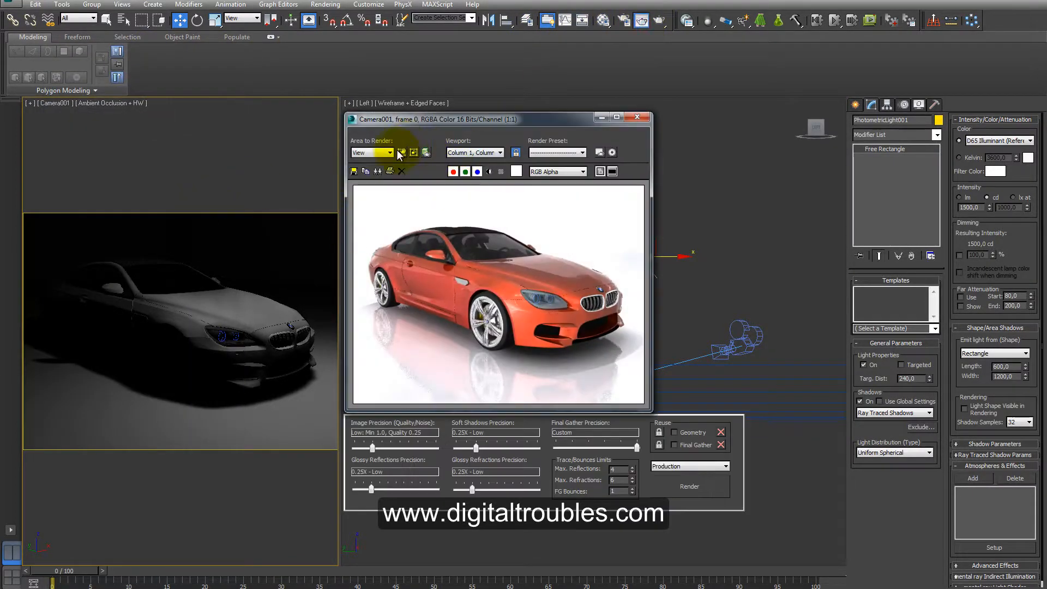
click(389, 152)
click(361, 177)
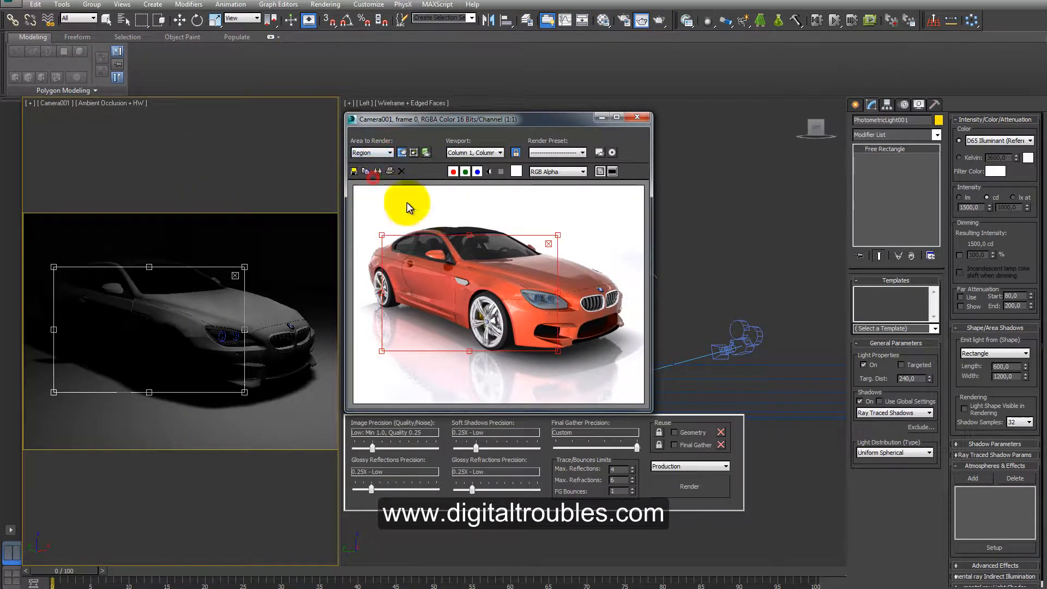
Fit the render region around the front and middle of the car out to the image's edge, and render it.
drag(380, 294, 490, 292)
drag(524, 351, 525, 375)
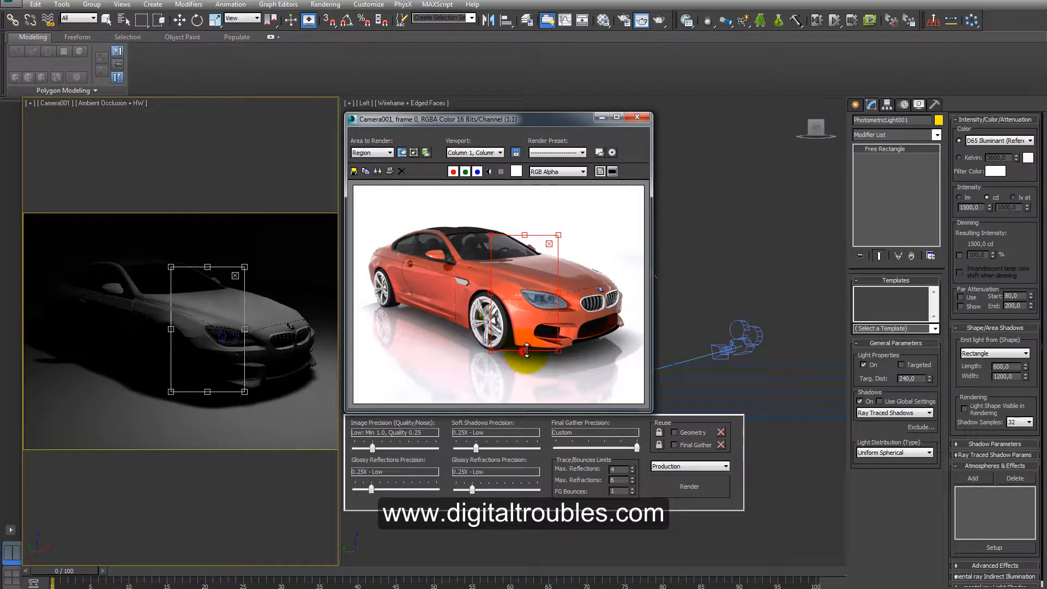
drag(558, 305, 643, 300)
drag(568, 234, 568, 224)
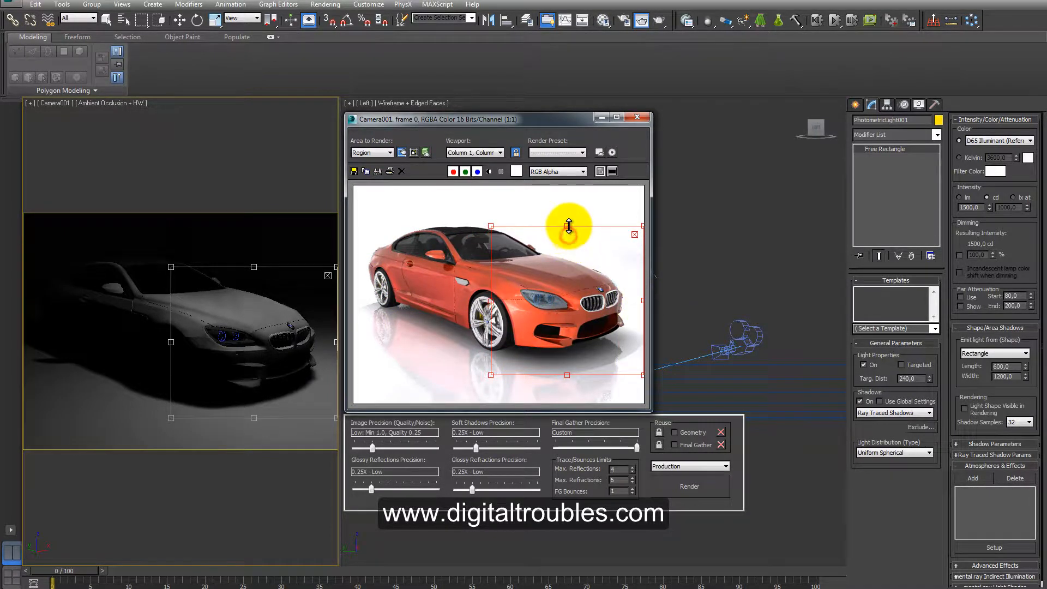
drag(492, 300, 424, 297)
drag(533, 376, 533, 357)
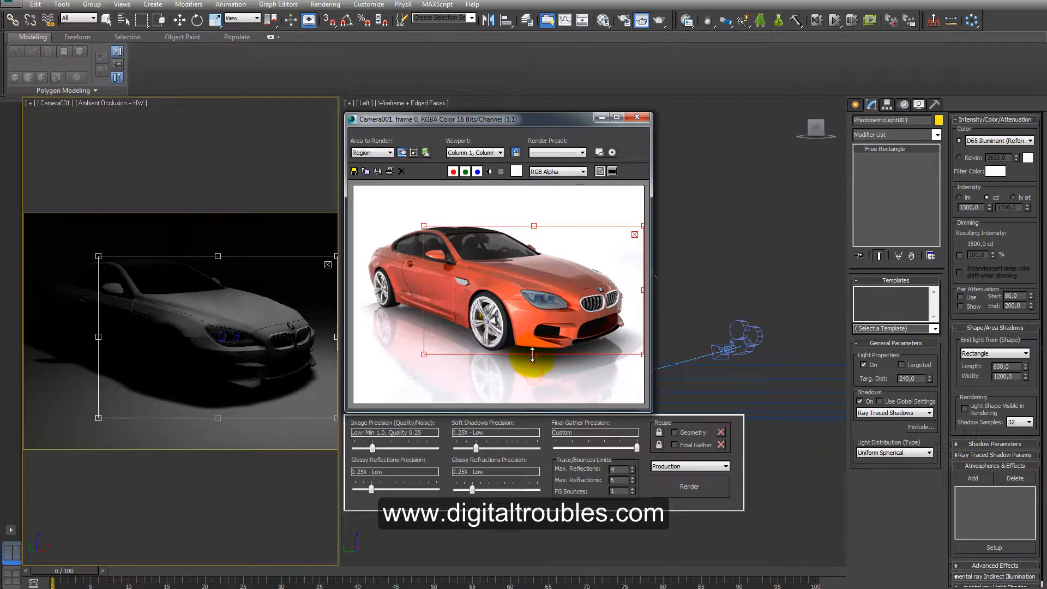
click(695, 487)
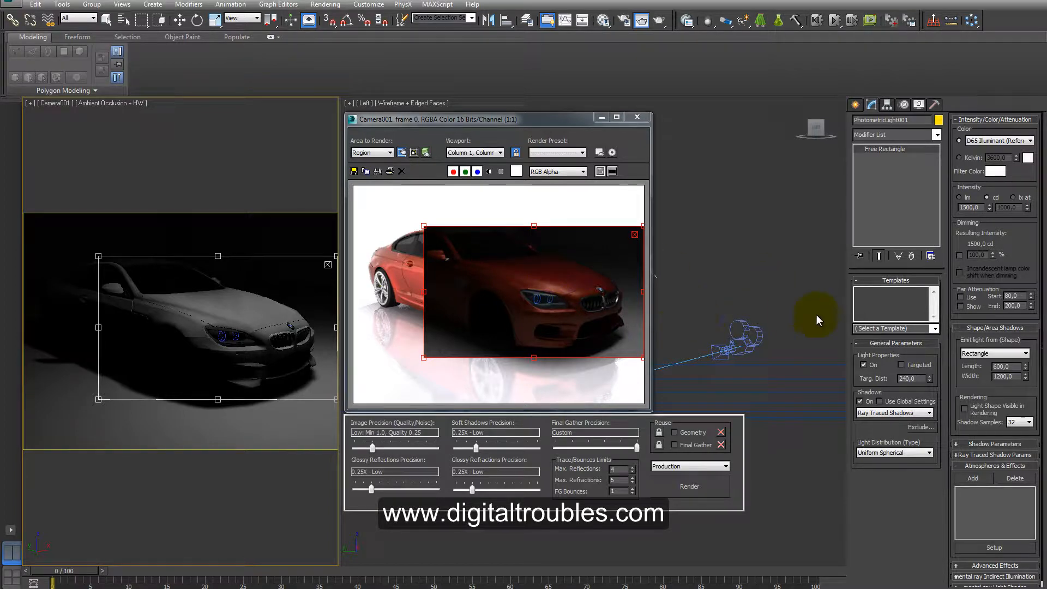
Enlarge the rectangular photometric light to a length of 1200 and a width of 2400.
drag(560, 118, 318, 130)
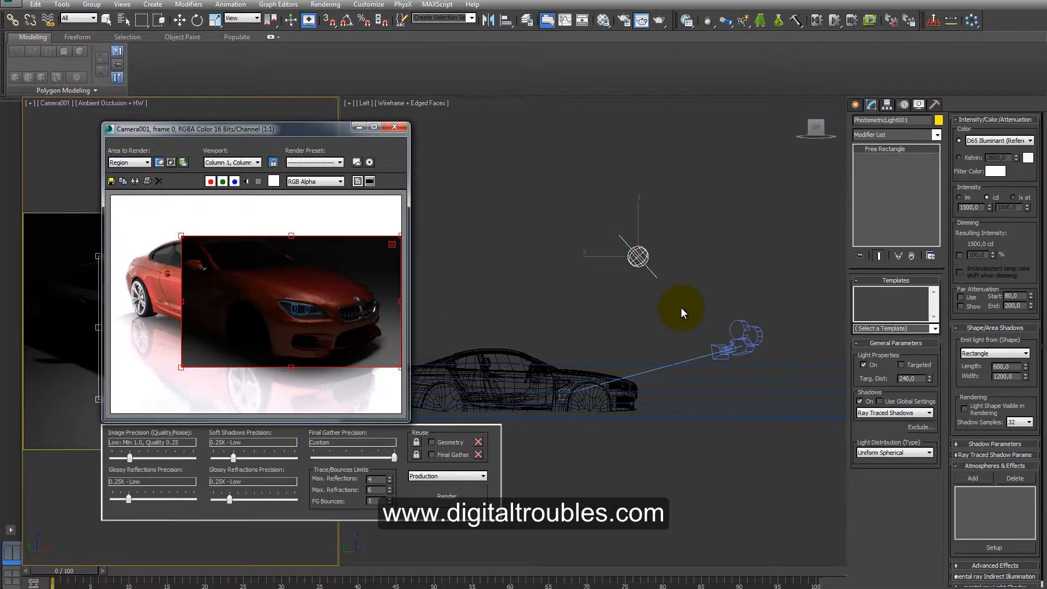
middle_drag(681, 306, 641, 319)
key(w)
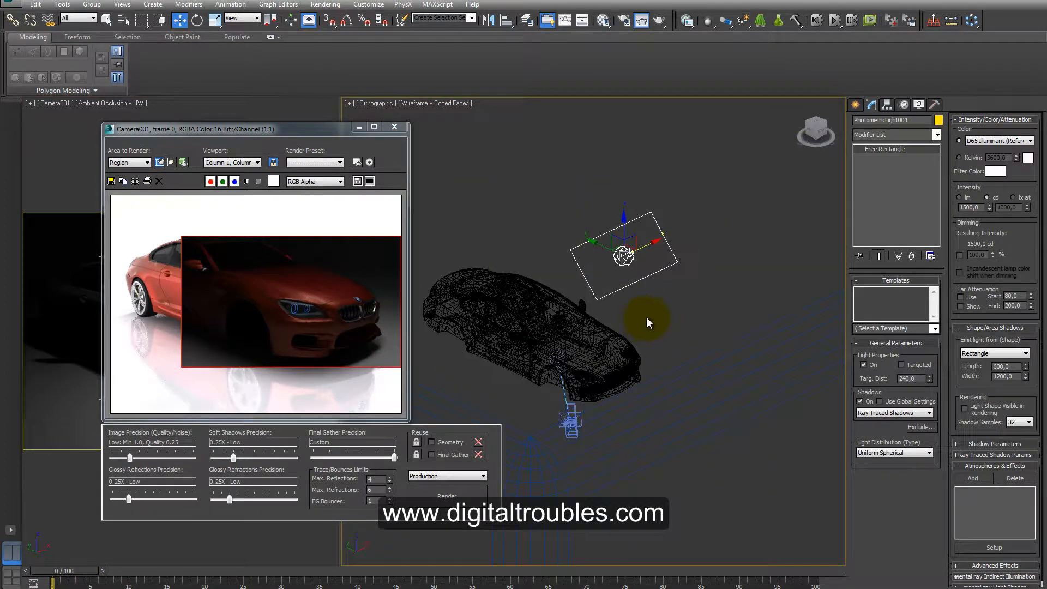
double_click(1002, 366)
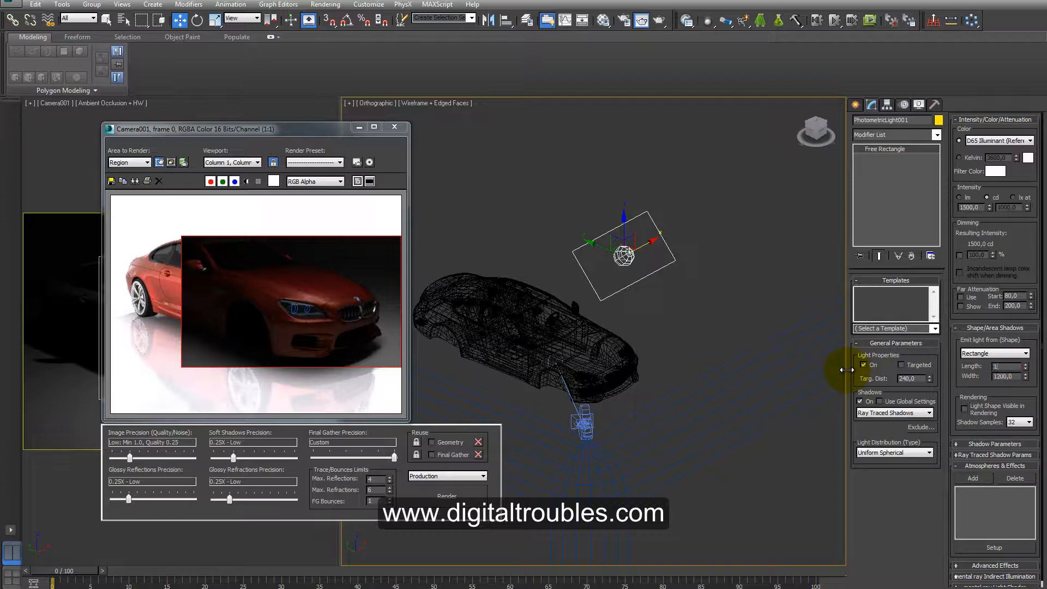
key(Return)
drag(1015, 375, 964, 375)
text(2400)
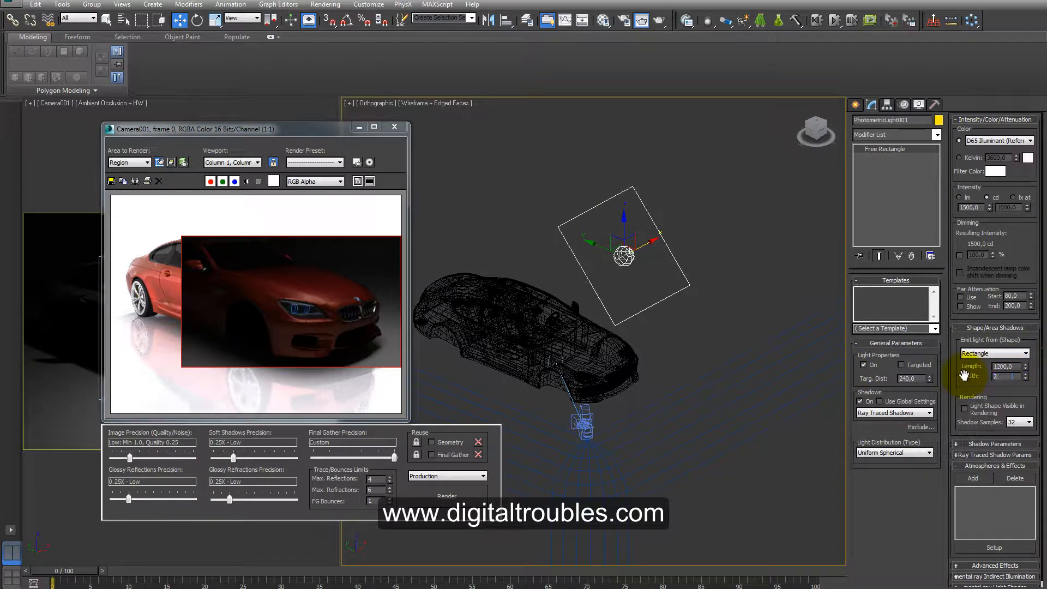
key(Return)
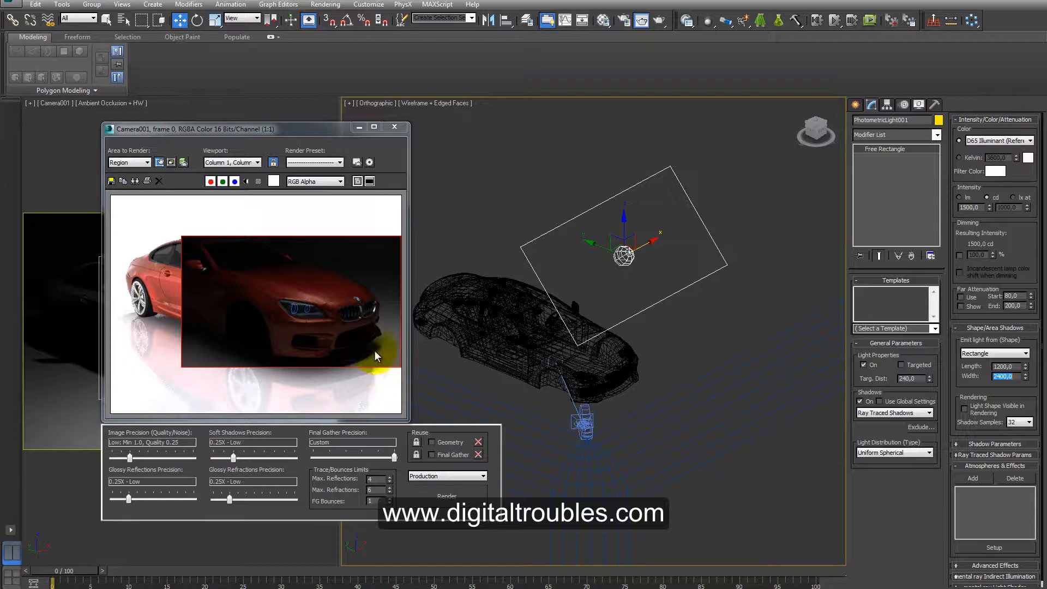
Clone the rendered frame for comparison, re-render the region with the enlarged light, and minimise both render windows.
click(123, 181)
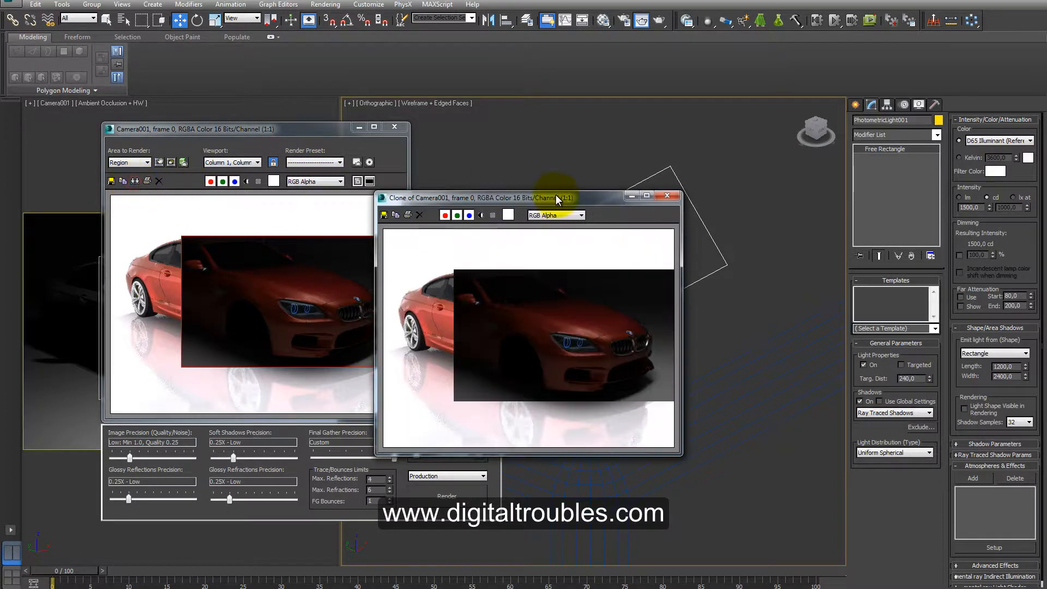
drag(556, 194, 844, 140)
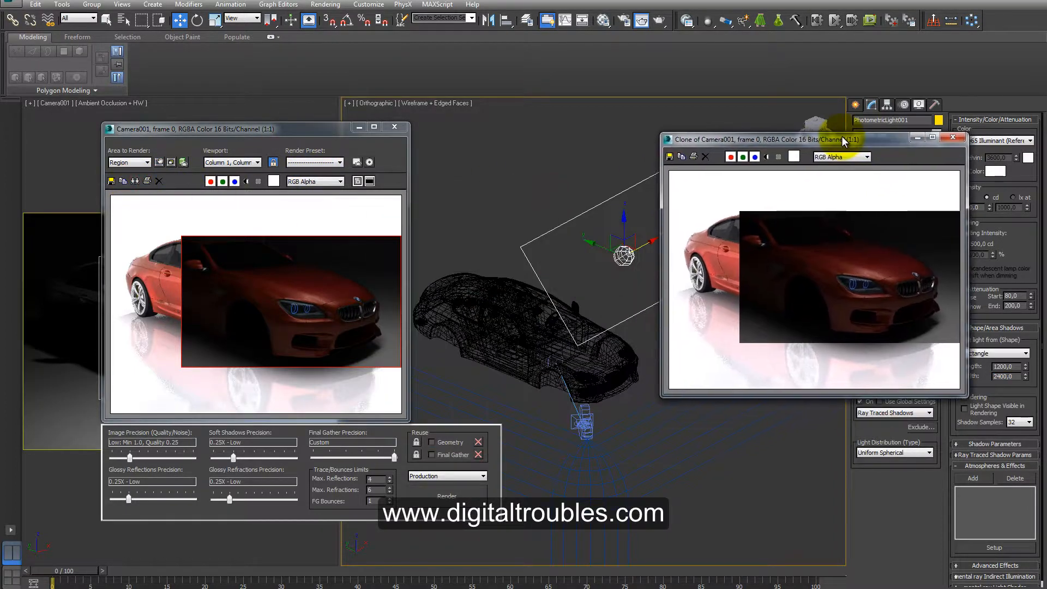
click(447, 495)
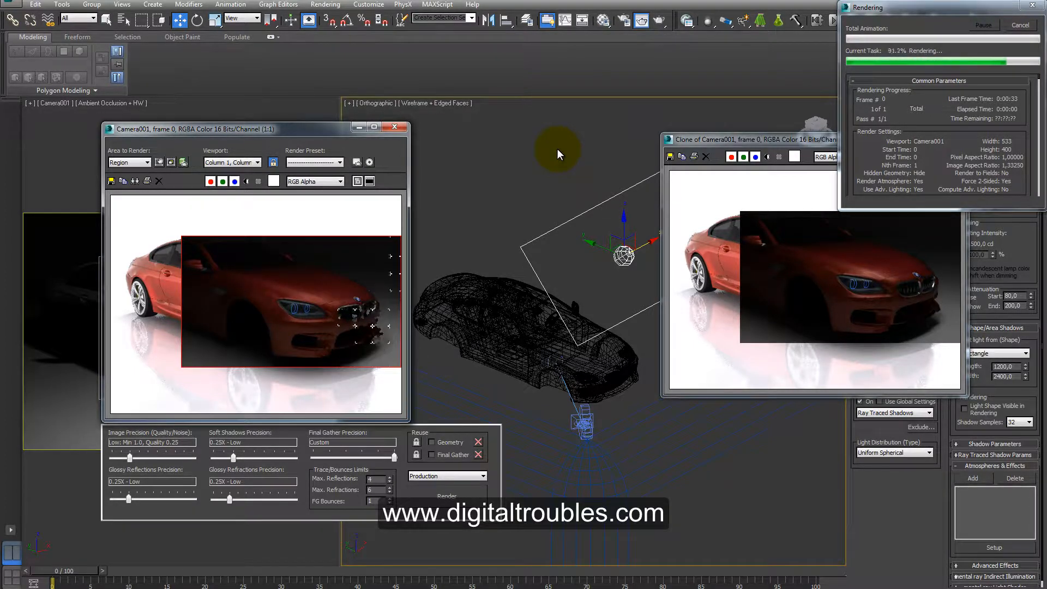
mouse_move(873, 139)
mouse_down()
mouse_move(668, 152)
mouse_move(630, 136)
mouse_up()
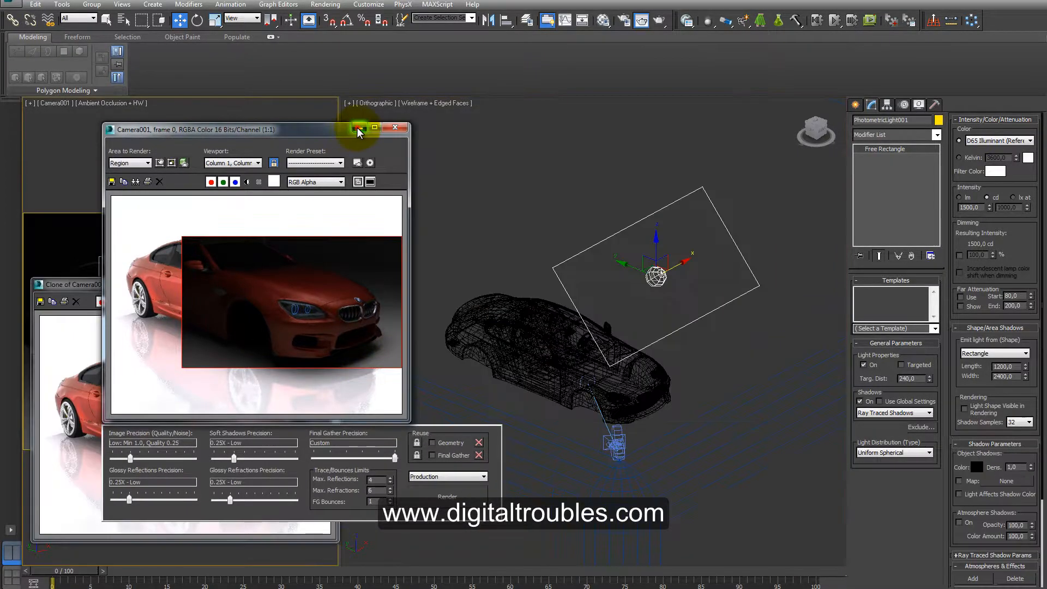
click(359, 127)
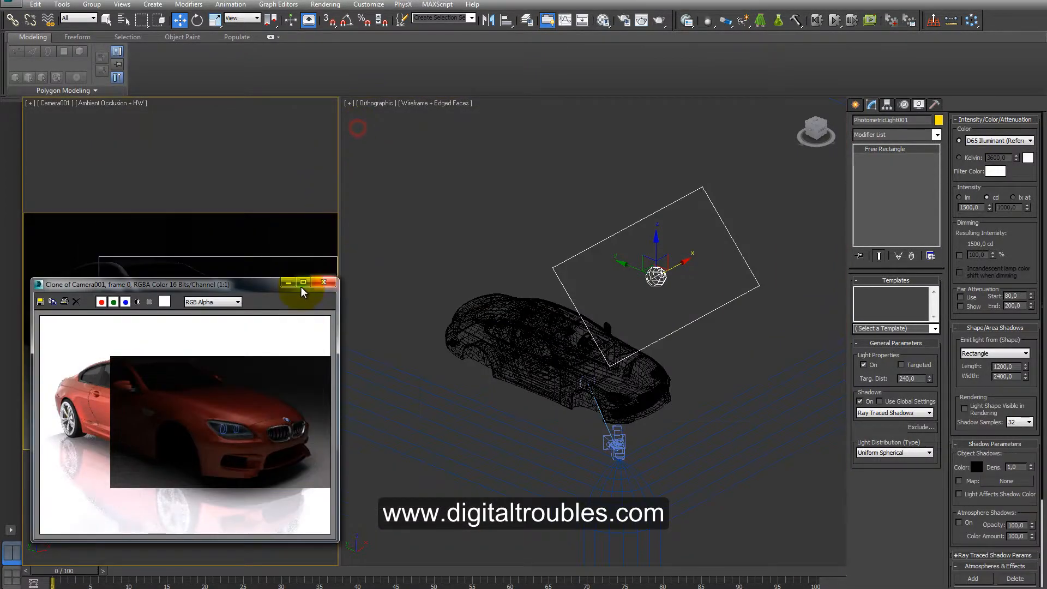
click(288, 283)
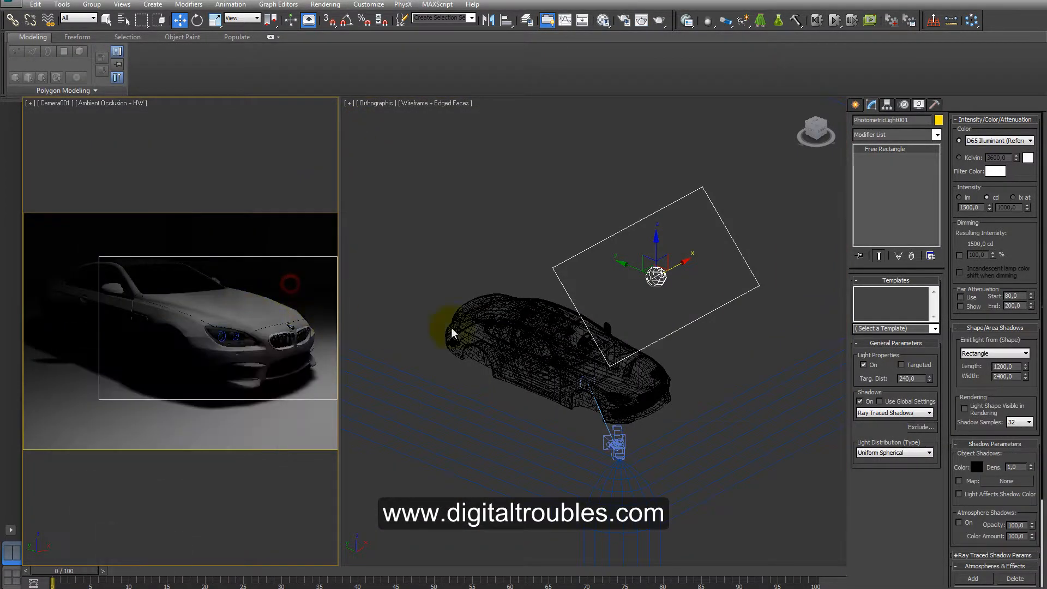
Enable and show the light's far attenuation from 1460 to about 1693, and make its light shape visible in rendering.
click(960, 297)
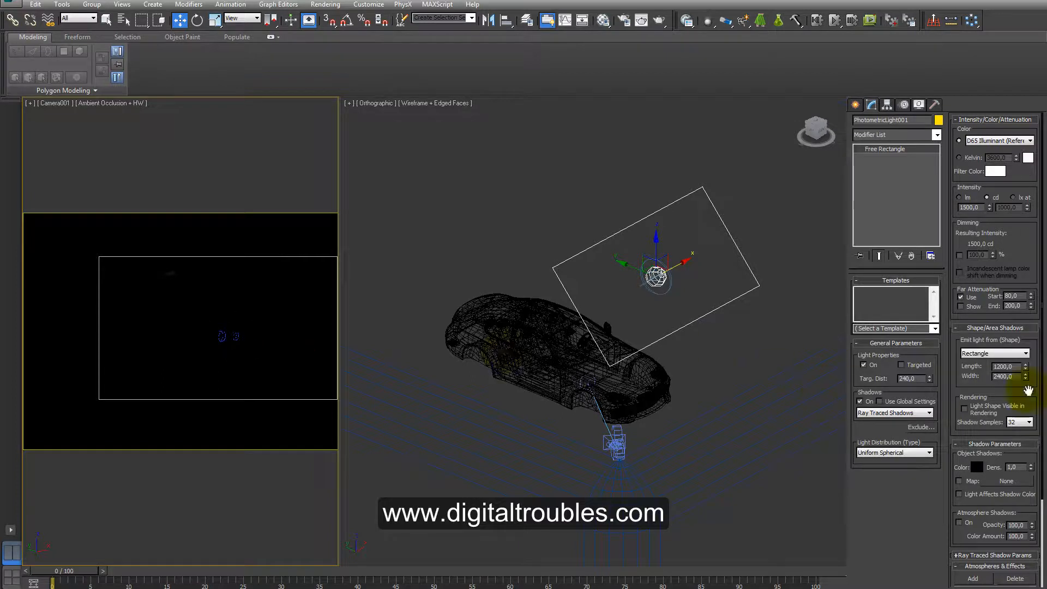
click(960, 307)
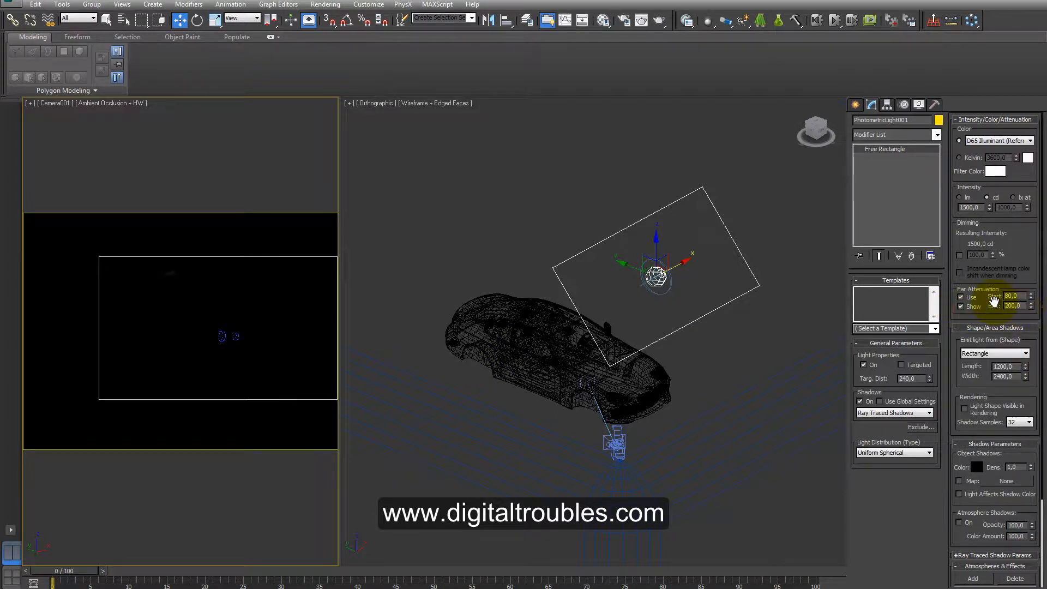
click(1031, 295)
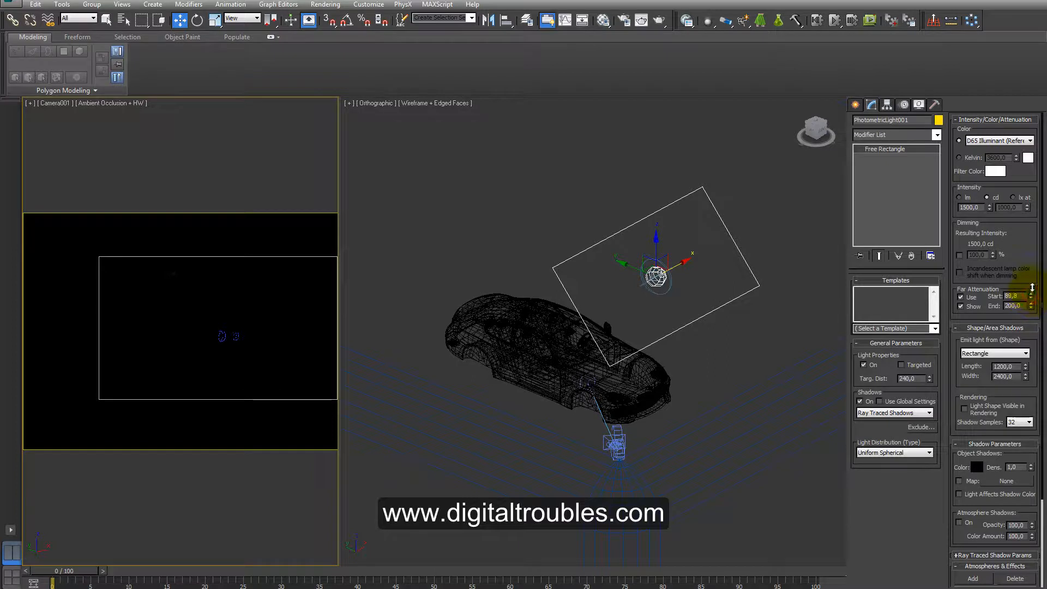
drag(1030, 211, 1039, 5)
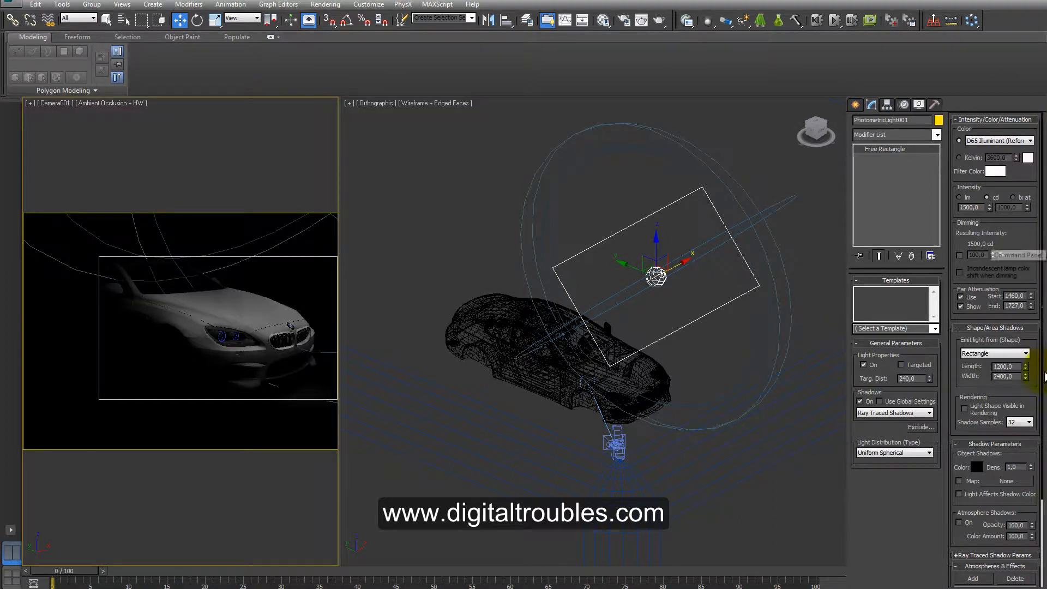
drag(1031, 307, 1032, 319)
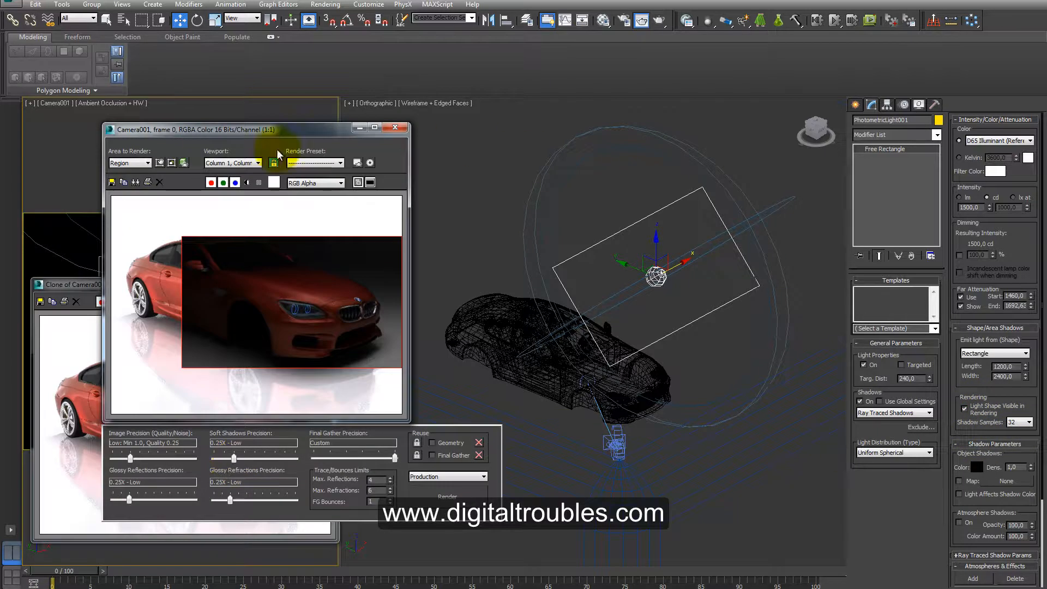
Re-render the region beside the cloned frame to compare the attenuated lighting, and put both render windows away.
drag(292, 129, 556, 129)
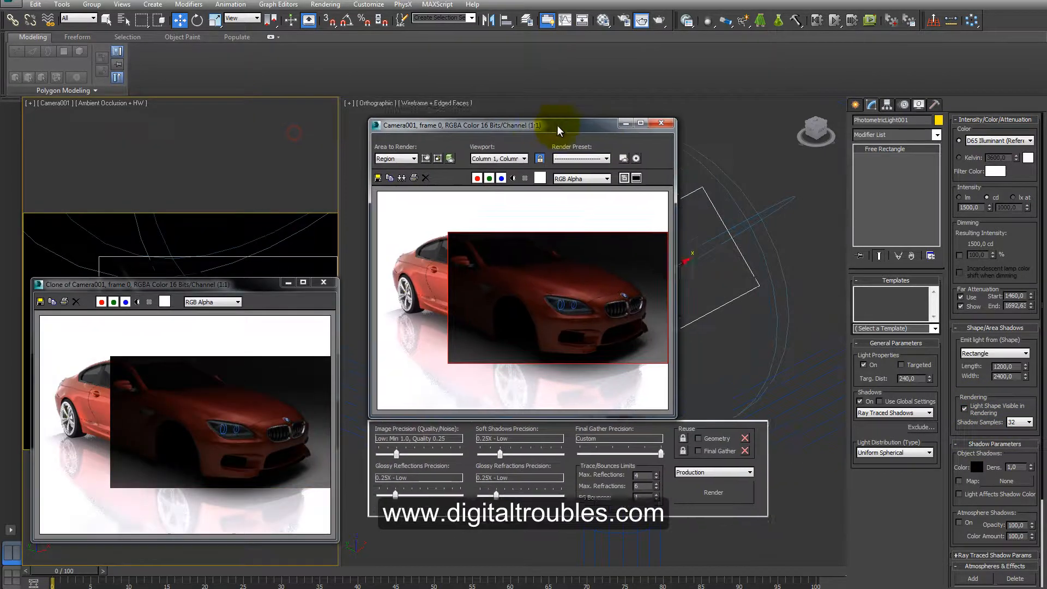
click(711, 489)
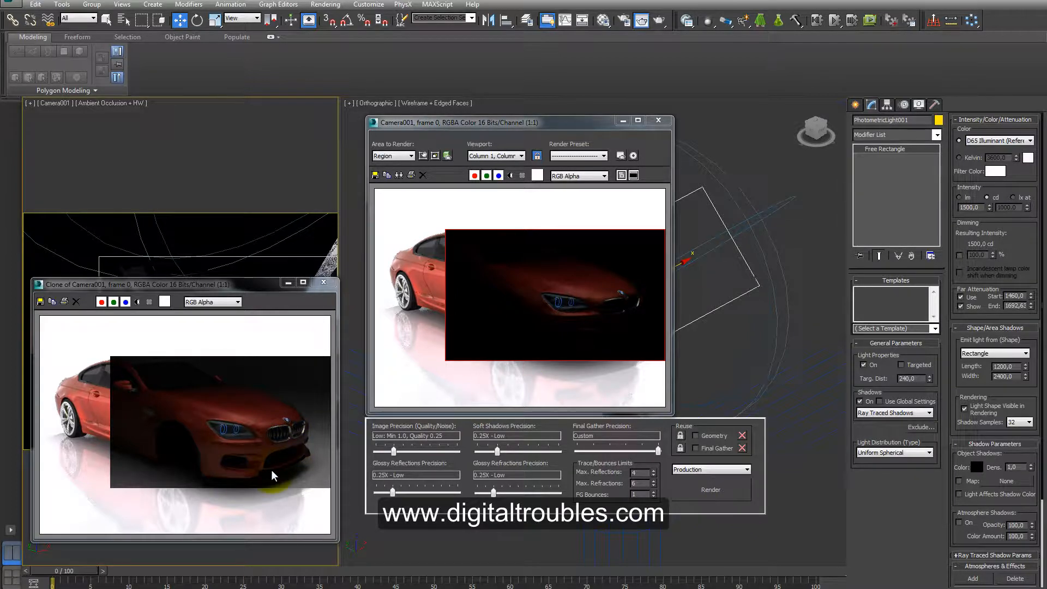
click(658, 120)
click(288, 282)
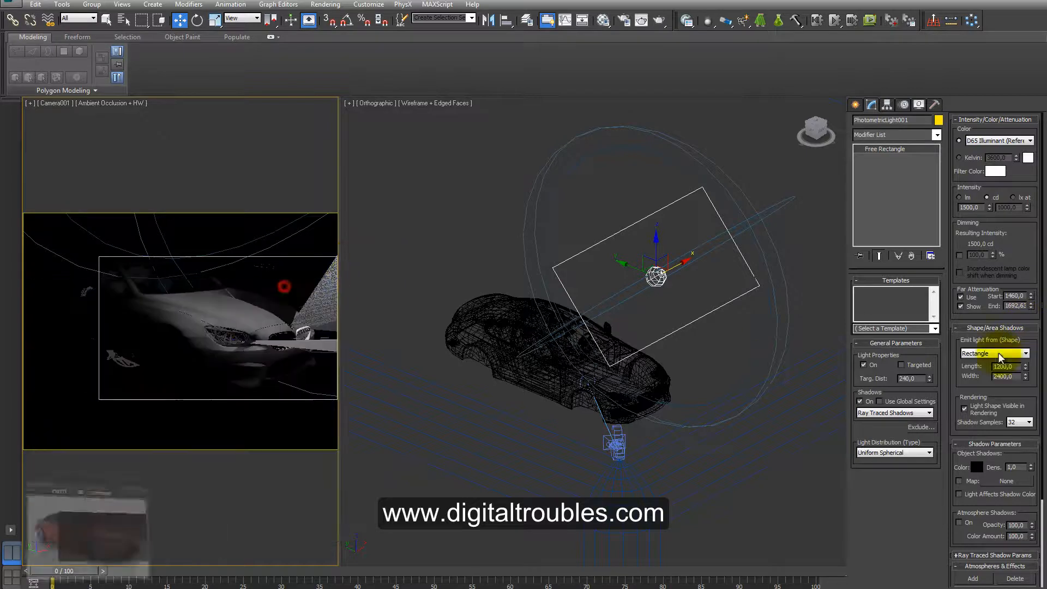
Shift the light slightly back and tilt it further, adjusting its far attenuation to start at about 1580 and end at about 1721.
mouse_move(1031, 307)
mouse_down()
mouse_move(1031, 290)
mouse_move(1028, 305)
mouse_up()
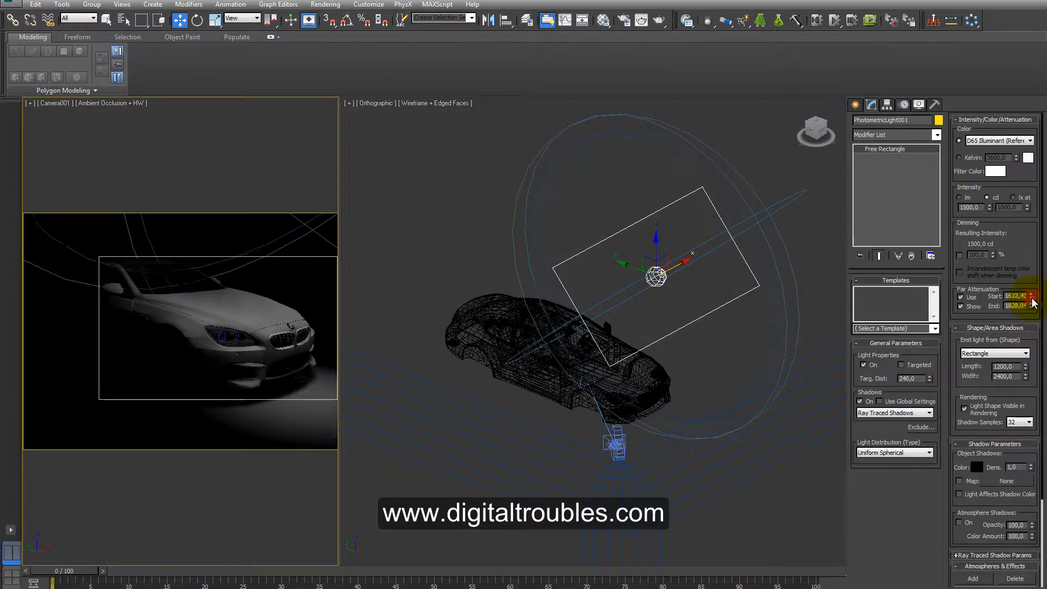
mouse_move(630, 269)
mouse_down()
mouse_move(606, 250)
mouse_move(664, 259)
mouse_move(654, 269)
mouse_move(678, 355)
mouse_move(671, 369)
mouse_move(640, 281)
mouse_up()
right_click(694, 317)
click(704, 336)
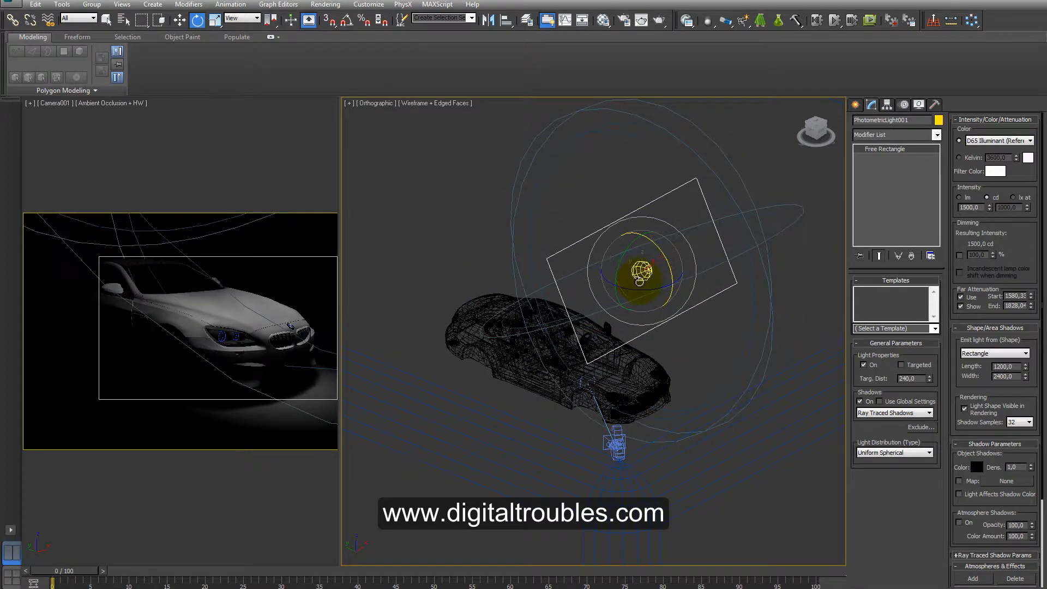
drag(1030, 306, 1031, 311)
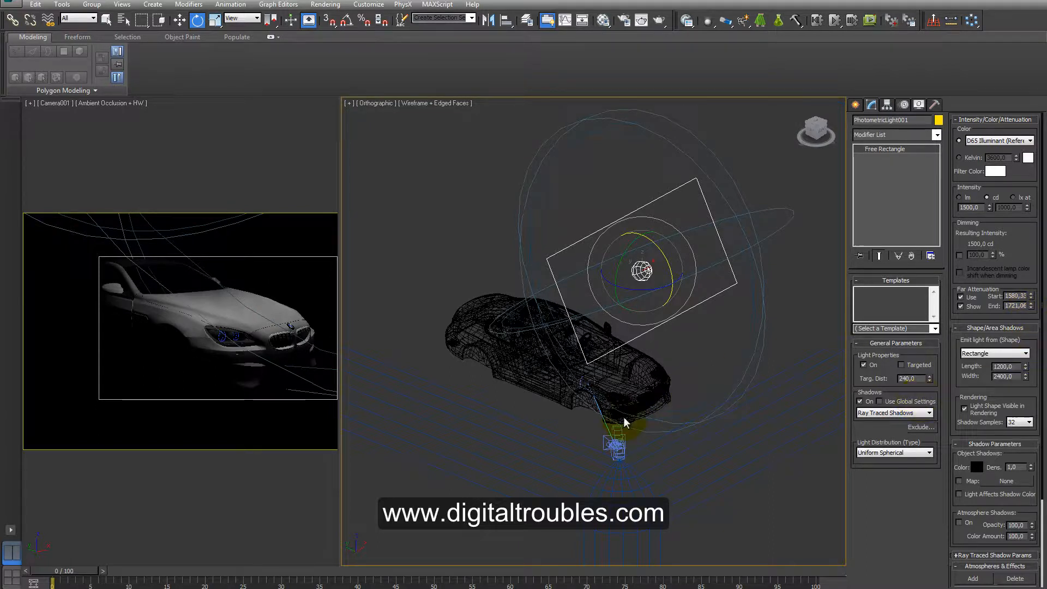
Reduce the rectangular light to a length of 1000 and a width of 2100.
drag(1015, 367, 963, 359)
text(1000)
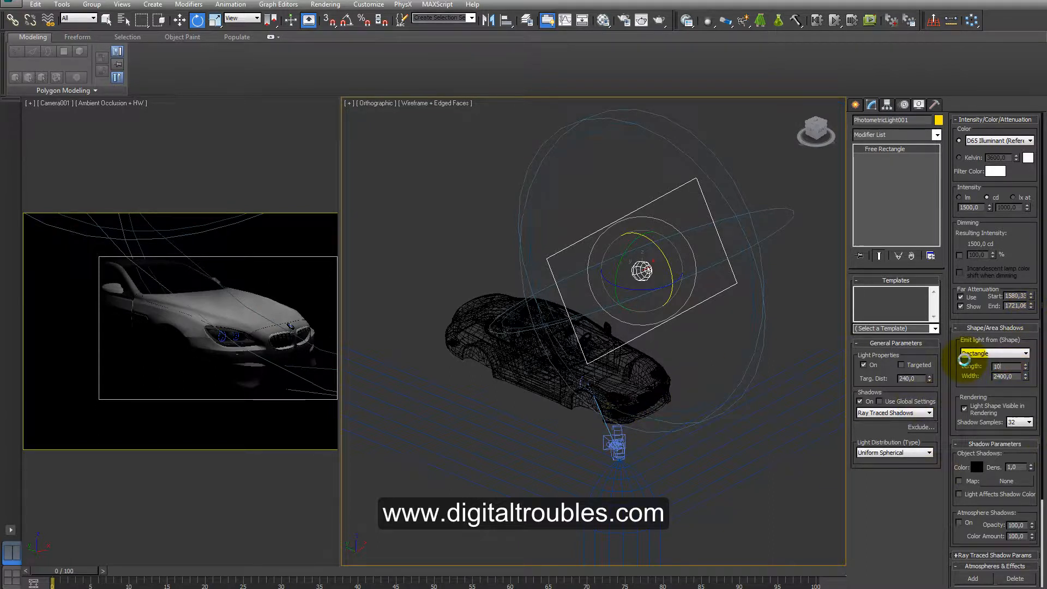
key(Return)
key(Tab)
text(2100)
key(Return)
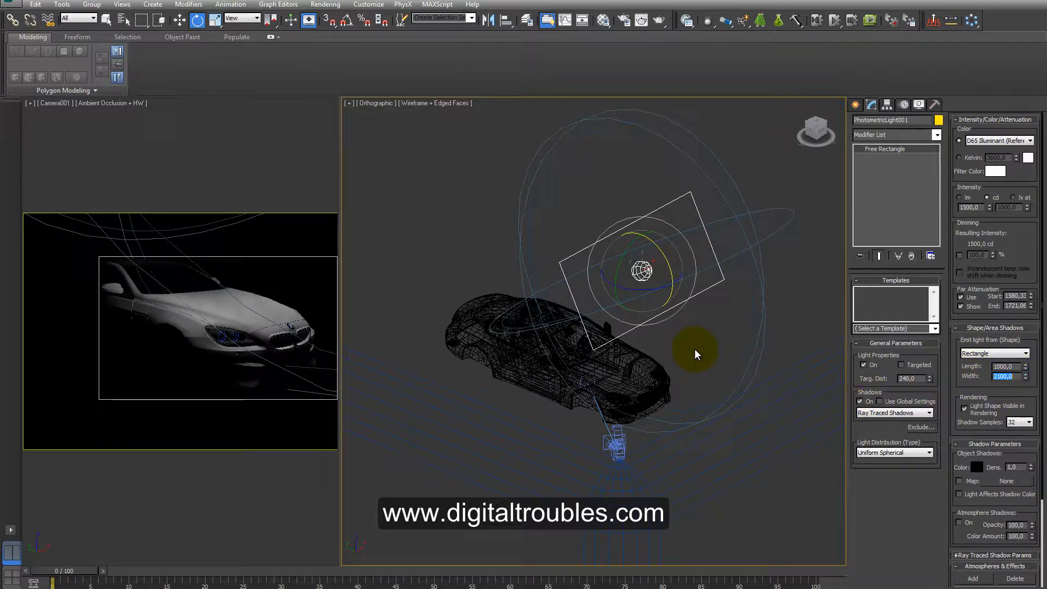
Looking from the top, clone the rectangular light as a copy out to the camera side of the car.
alt+middle_drag(693, 358, 727, 430)
click(816, 127)
middle_drag(649, 285, 619, 326)
scroll(620, 325, down, 3)
right_click(698, 287)
click(720, 294)
click(855, 105)
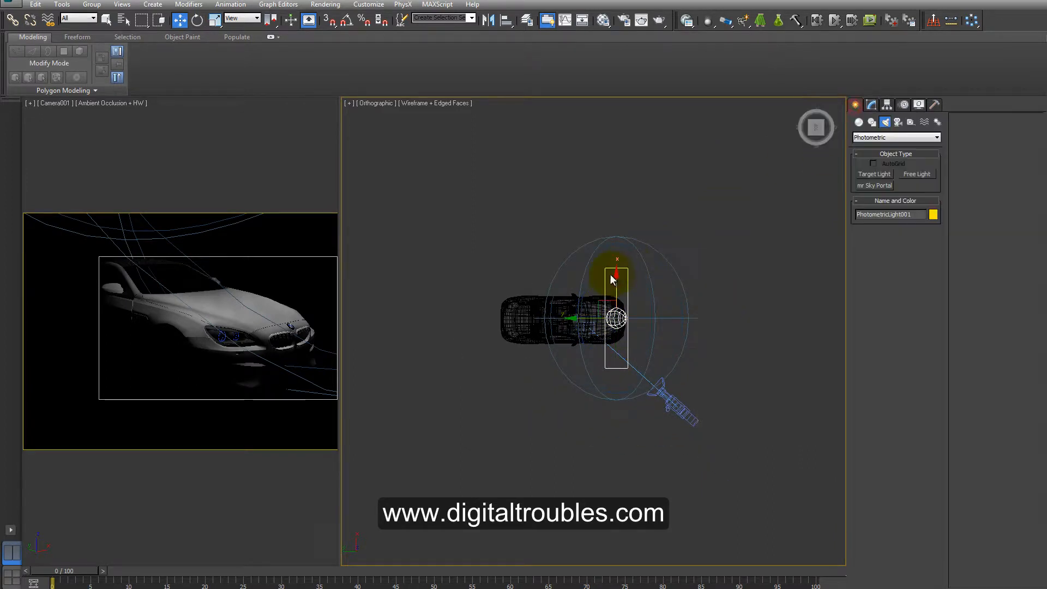
shift+drag(611, 275, 610, 389)
click(523, 353)
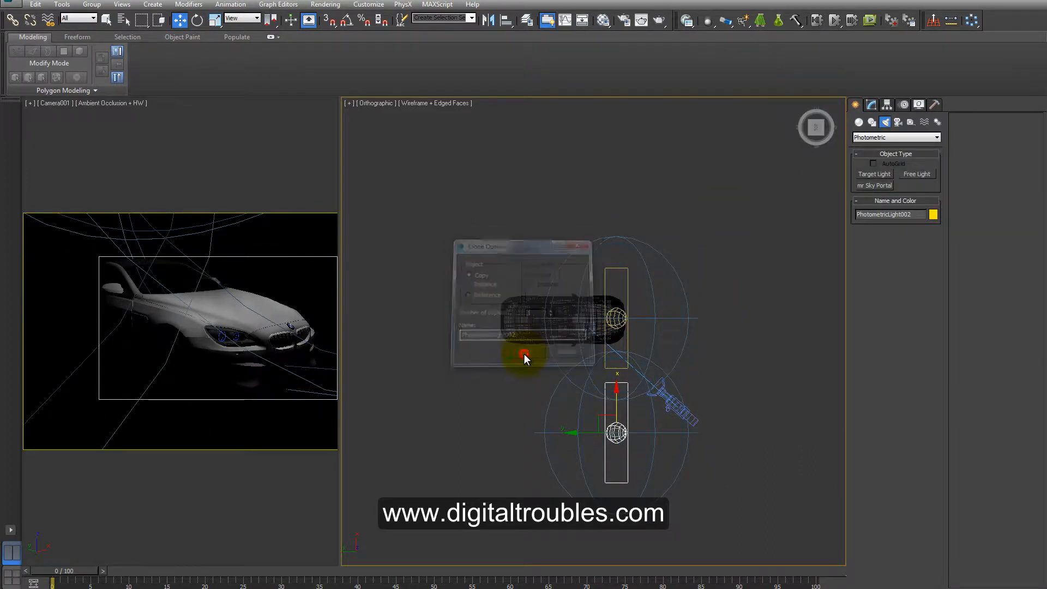
Turn on angle snap and rotate the copied light 90 degrees so its long side runs parallel to the car.
right_click(571, 401)
click(594, 420)
drag(732, 388, 759, 392)
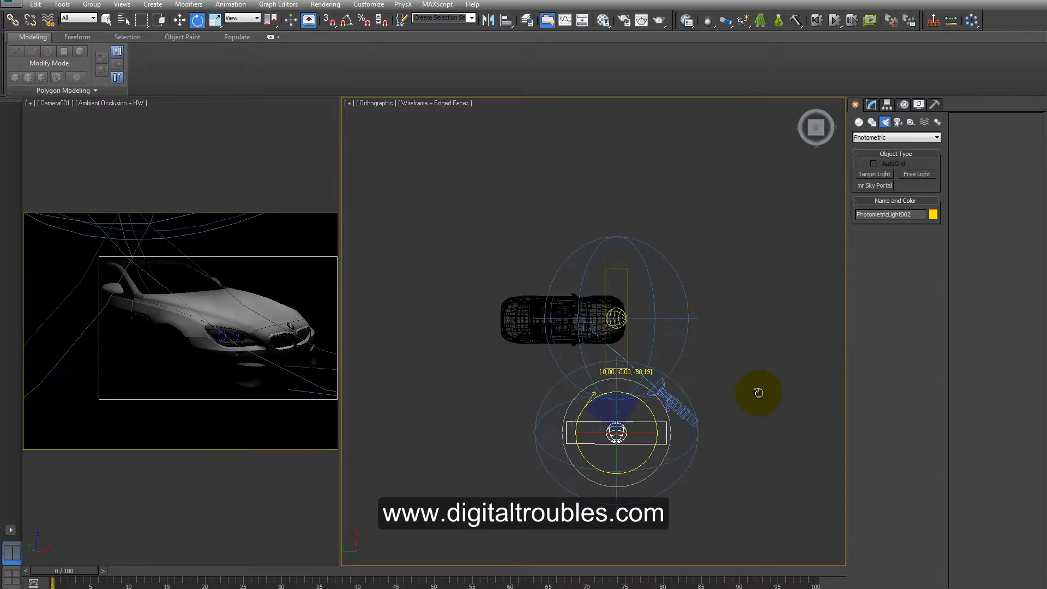
right_click(759, 392)
click(347, 23)
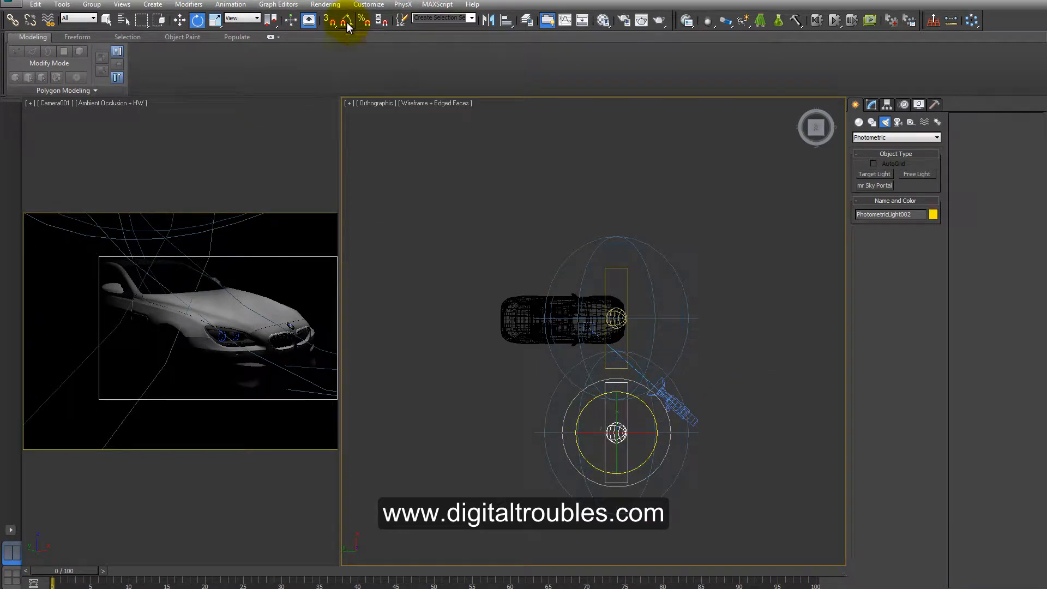
drag(600, 395, 660, 391)
Move the copied light in alongside the car's camera-facing side, and lower it in the Front view.
right_click(728, 391)
click(737, 401)
click(602, 420)
drag(602, 423, 545, 331)
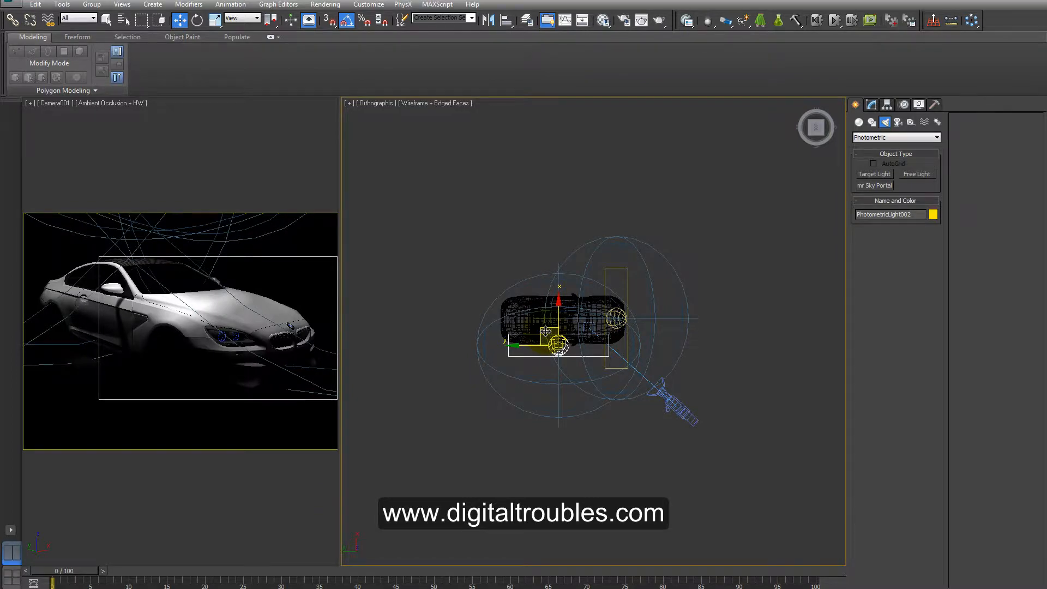
alt+middle_drag(545, 331, 638, 416)
click(816, 128)
drag(570, 335, 560, 377)
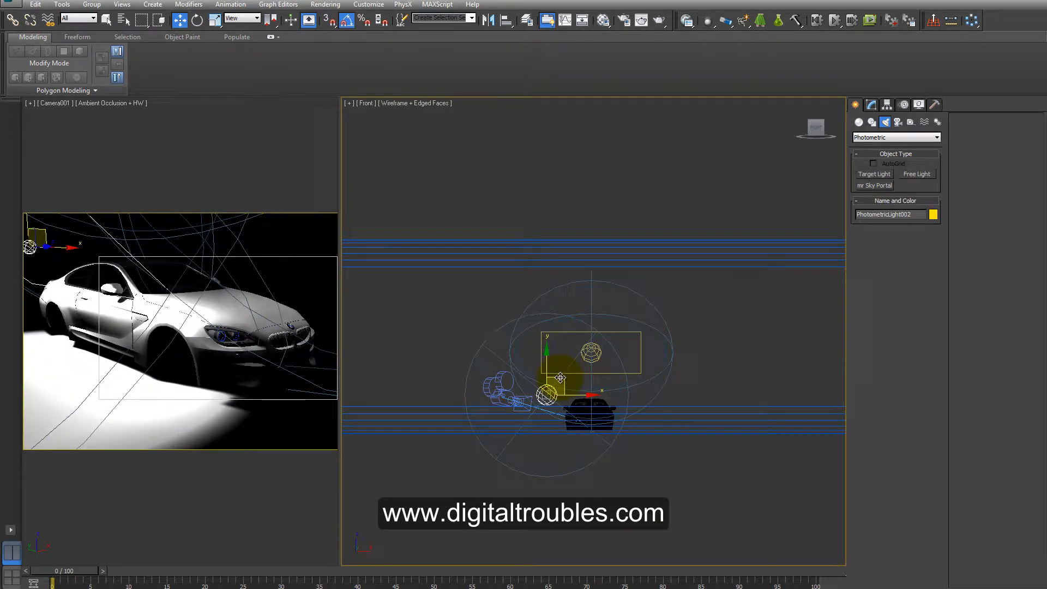
Reset the side light's far attenuation and raise it to start at about 641 and end at about 904.
right_click(590, 353)
key(z)
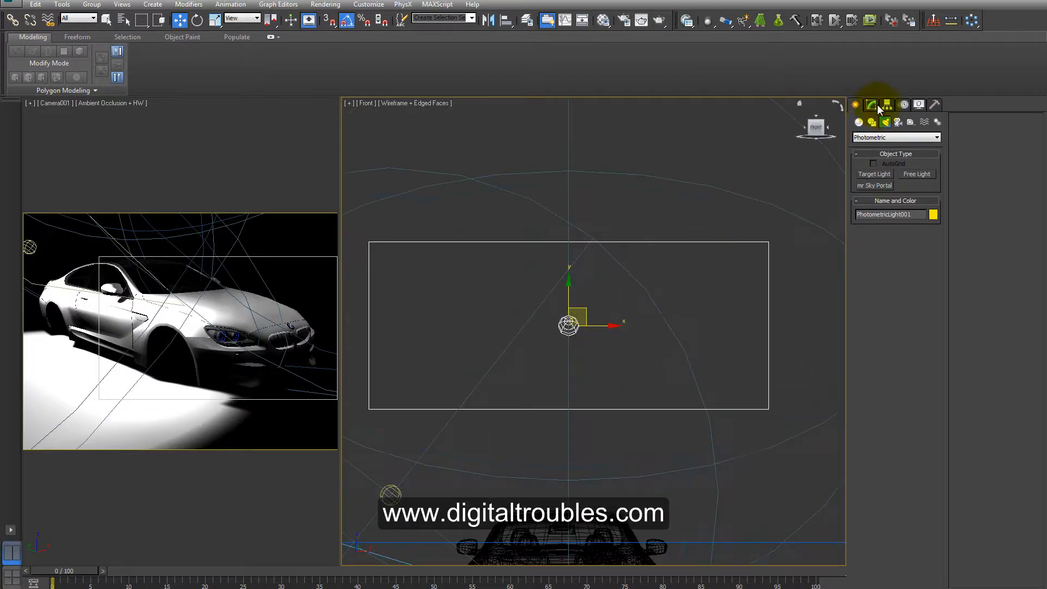
click(874, 105)
scroll(961, 312, down, 1)
scroll(741, 395, down, 4)
click(552, 407)
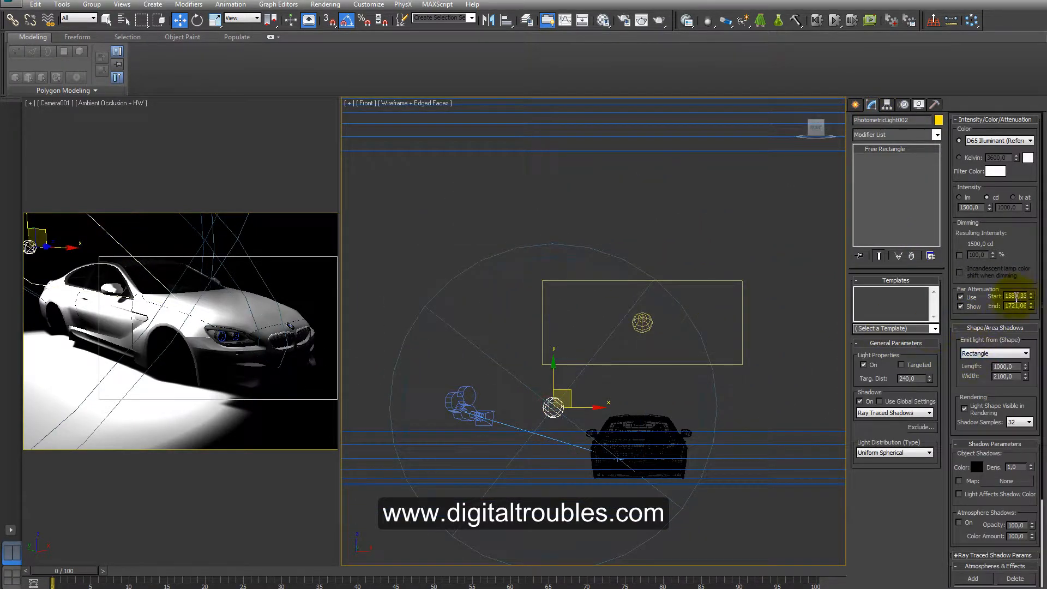
double_click(1019, 296)
text(0)
key(Return)
key(Return)
click(1031, 295)
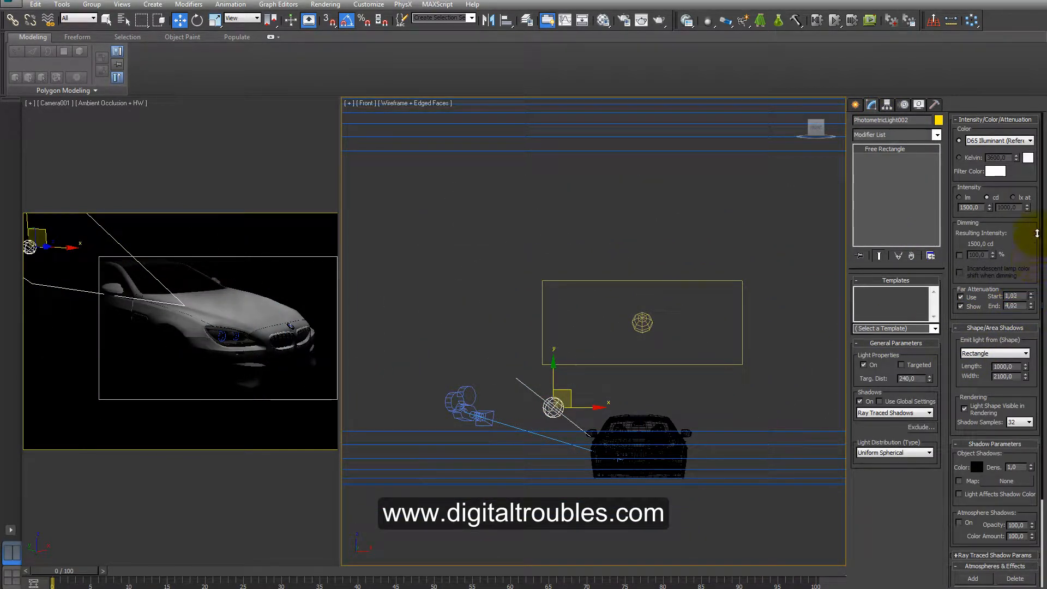
middle_drag(621, 407, 628, 416)
scroll(628, 416, up, 3)
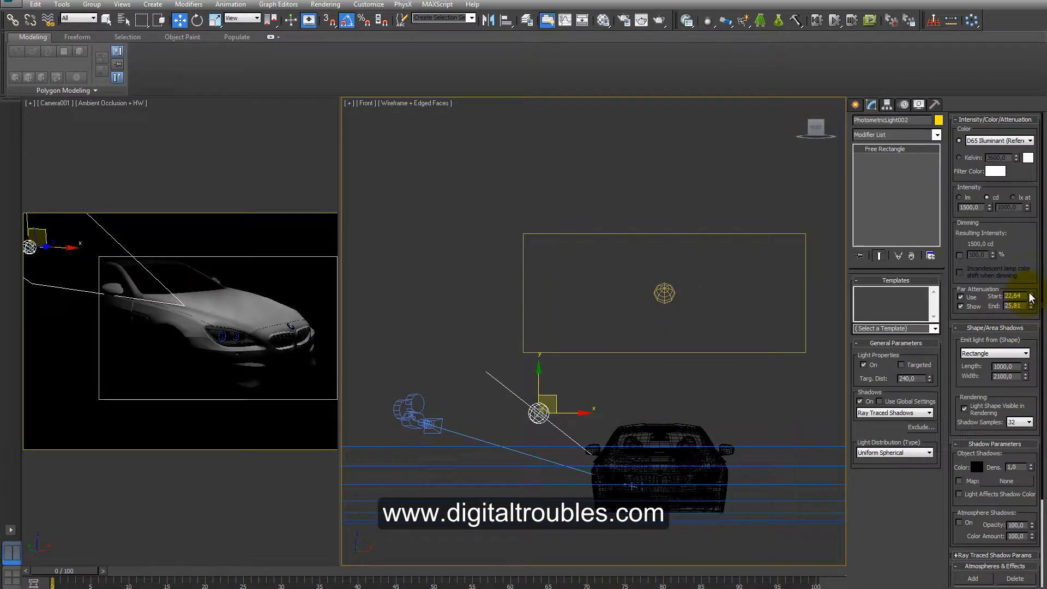
drag(1031, 295, 1028, 28)
Set the side light's intensity to 1000 cd and lower its far attenuation end to about 777.
click(983, 207)
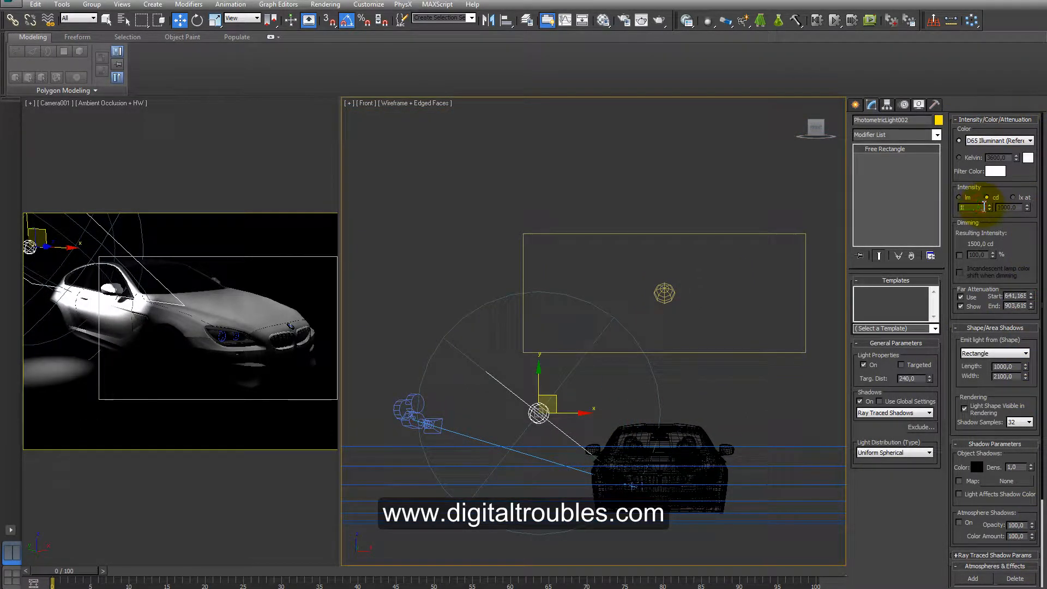
text(1000)
key(Return)
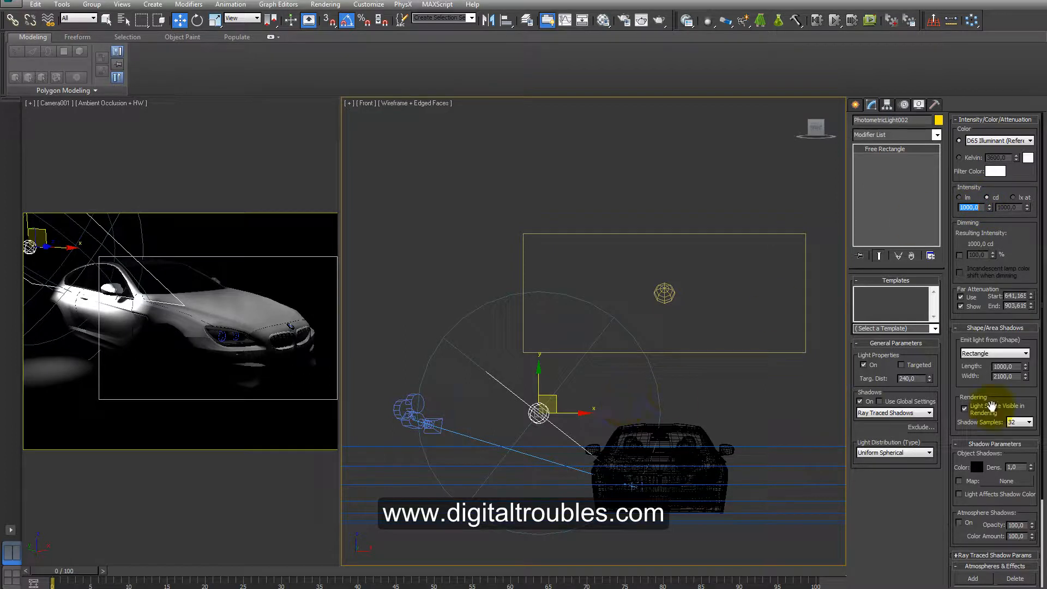
drag(1031, 308, 1031, 349)
Rotate the side light so its face tilts down toward the car, and raise it slightly in the Front view.
drag(541, 384, 579, 370)
right_click(576, 379)
click(603, 402)
alt+middle_drag(546, 401, 546, 406)
key(f)
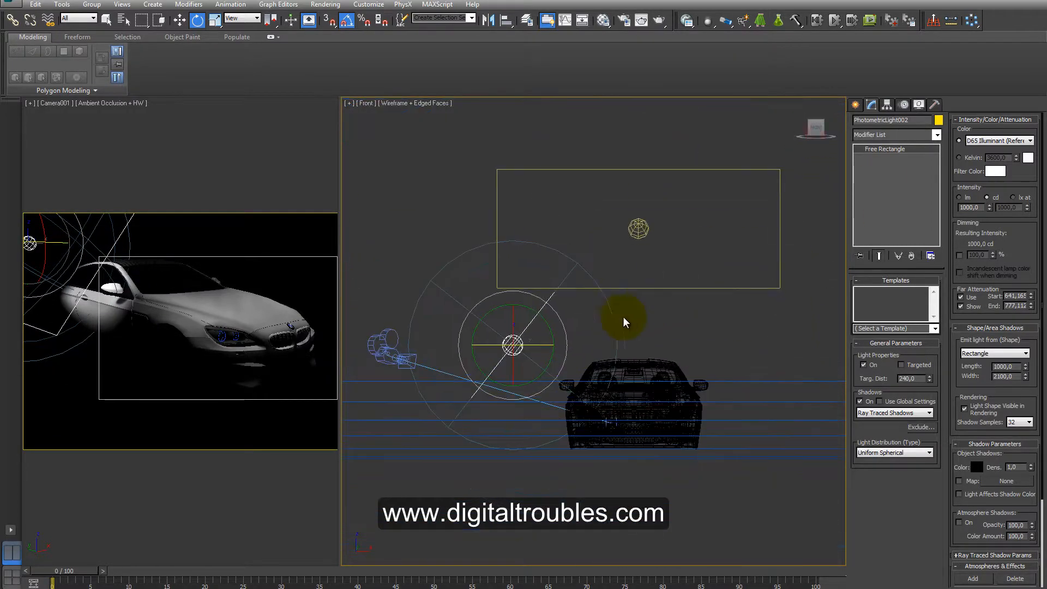
right_click(540, 323)
click(565, 336)
drag(513, 308, 512, 288)
Raise the side light further and resize it to 540 by about 1245, with far attenuation from about 1239 to 1325.
drag(1026, 366, 1024, 401)
drag(1026, 299, 1028, 274)
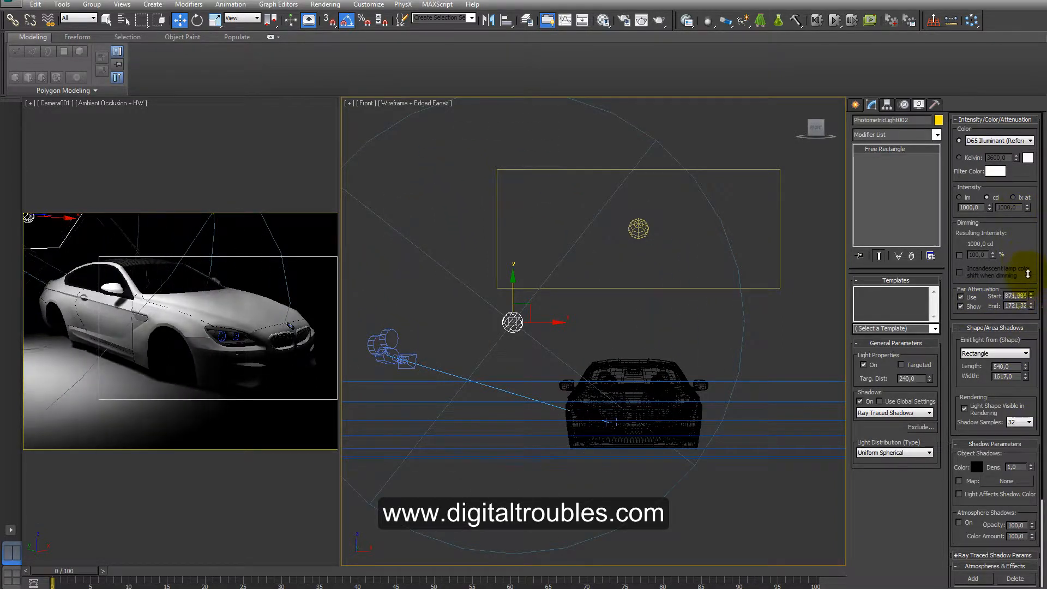
drag(513, 289, 518, 239)
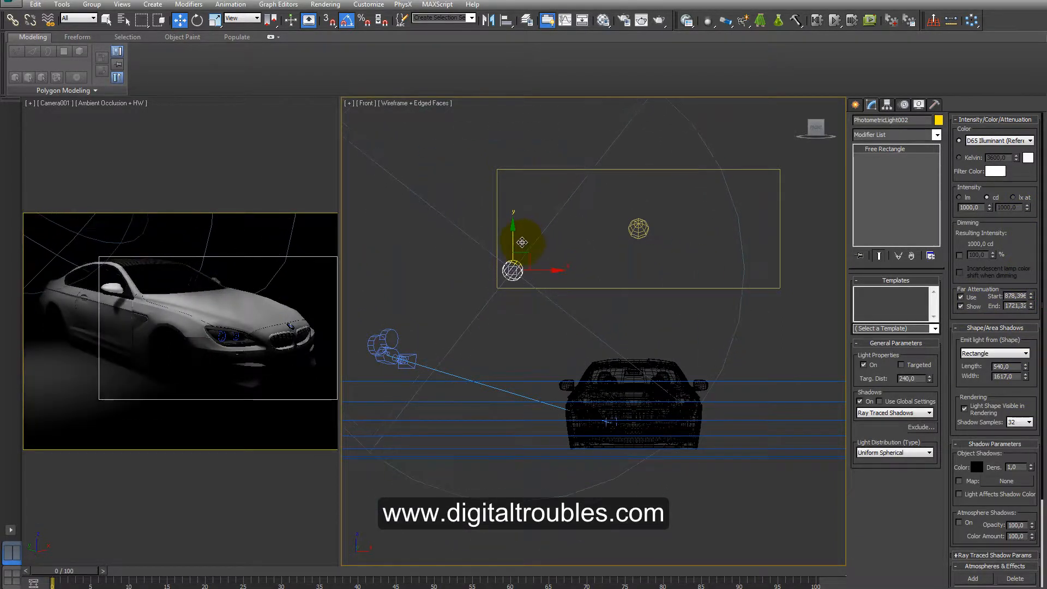
drag(1025, 378, 1027, 388)
drag(1031, 308, 1034, 271)
Increase the side light's width to about 2229, and move it slightly lower and in over the car.
alt+middle_drag(820, 384, 692, 376)
right_click(614, 298)
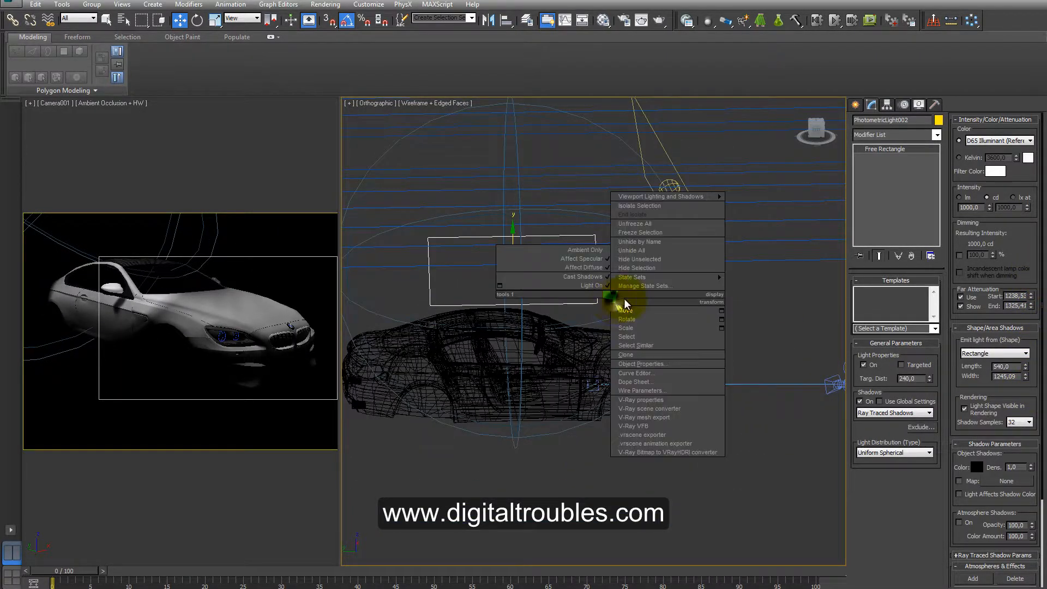
click(977, 356)
drag(1026, 377, 1010, 307)
alt+middle_drag(559, 382, 678, 394)
drag(512, 231, 513, 246)
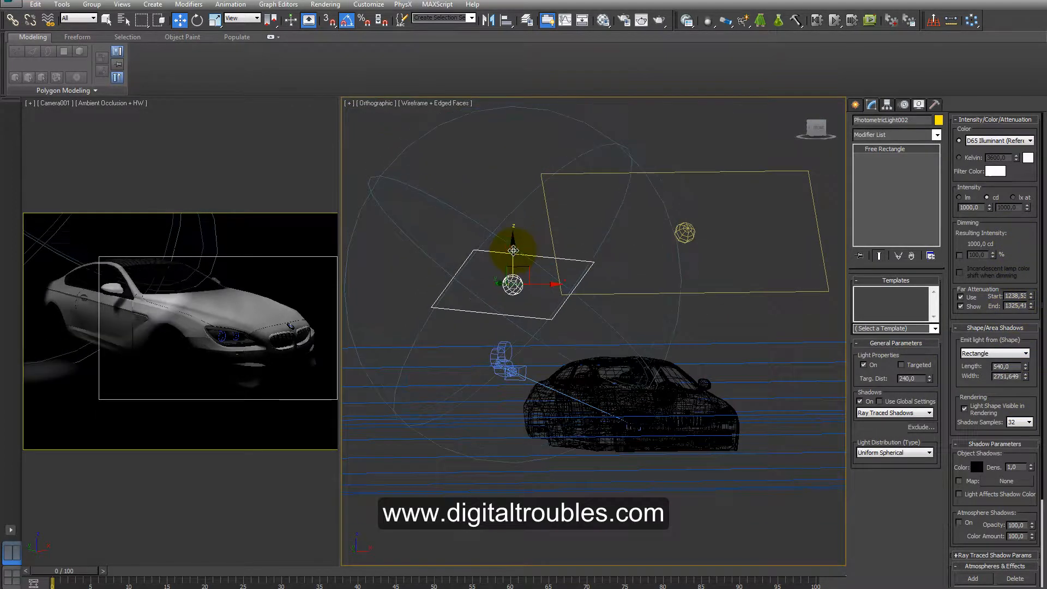
drag(547, 283, 593, 278)
alt+middle_drag(584, 280, 682, 354)
drag(1026, 377, 1027, 391)
alt+middle_drag(725, 384, 619, 400)
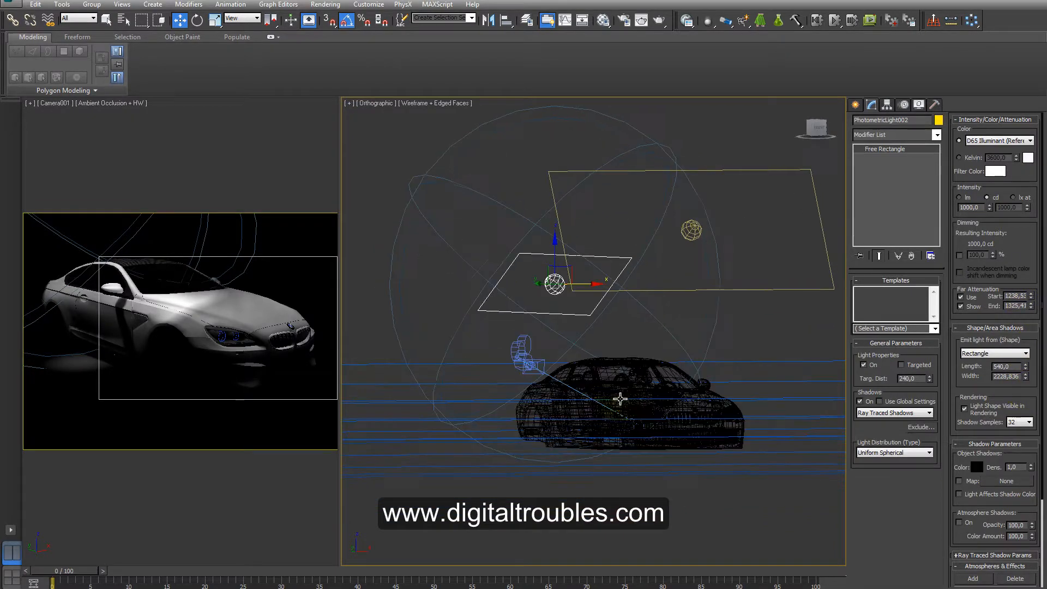
alt+middle_drag(439, 330, 500, 364)
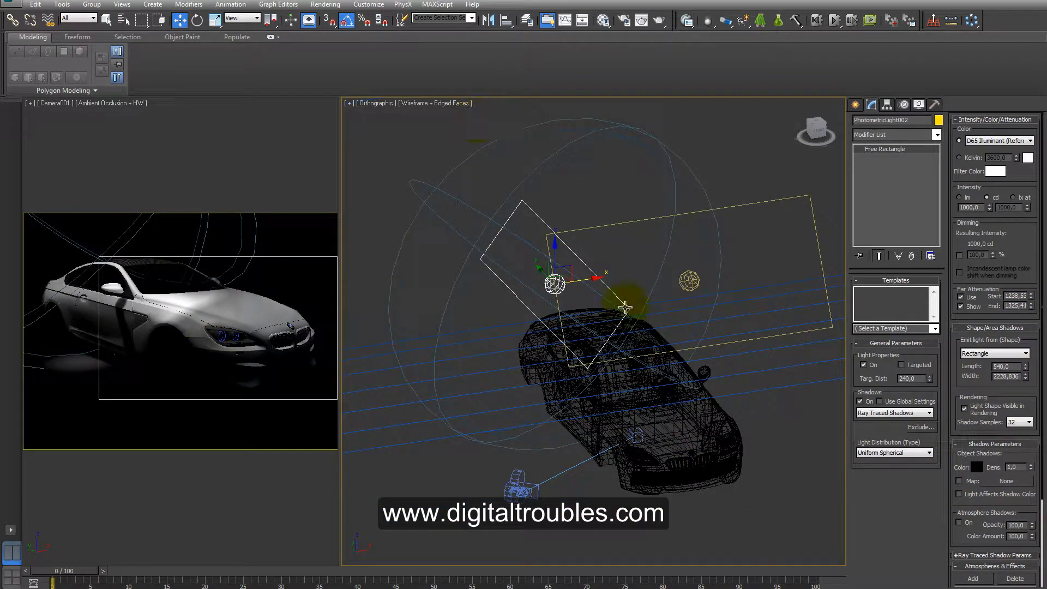
Refit the render region around the car's cabin, side and hood, and test-render the camera view.
click(641, 20)
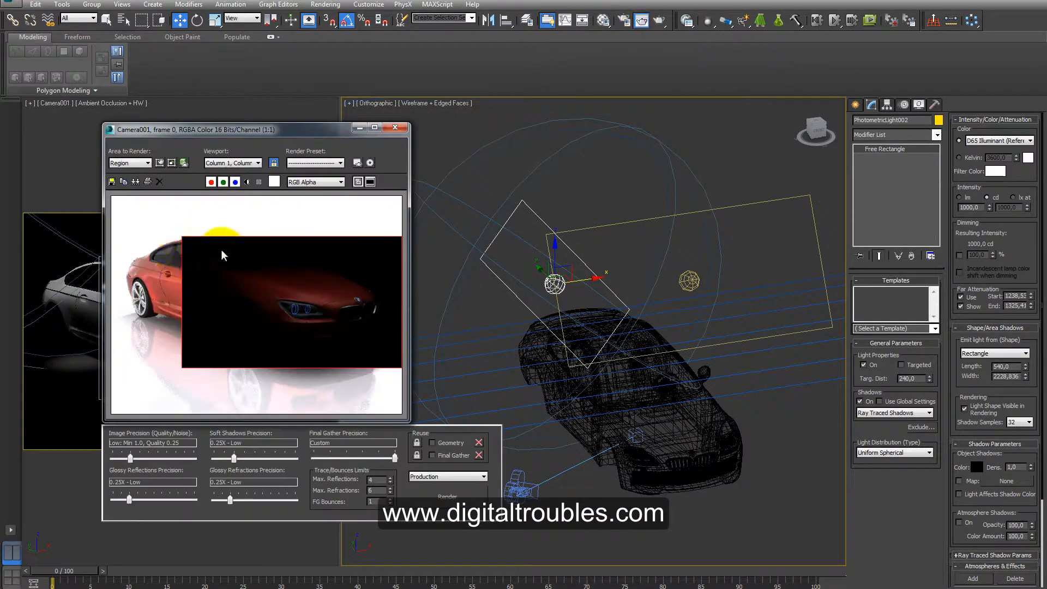
drag(181, 302, 124, 303)
drag(402, 302, 351, 305)
drag(237, 368, 237, 336)
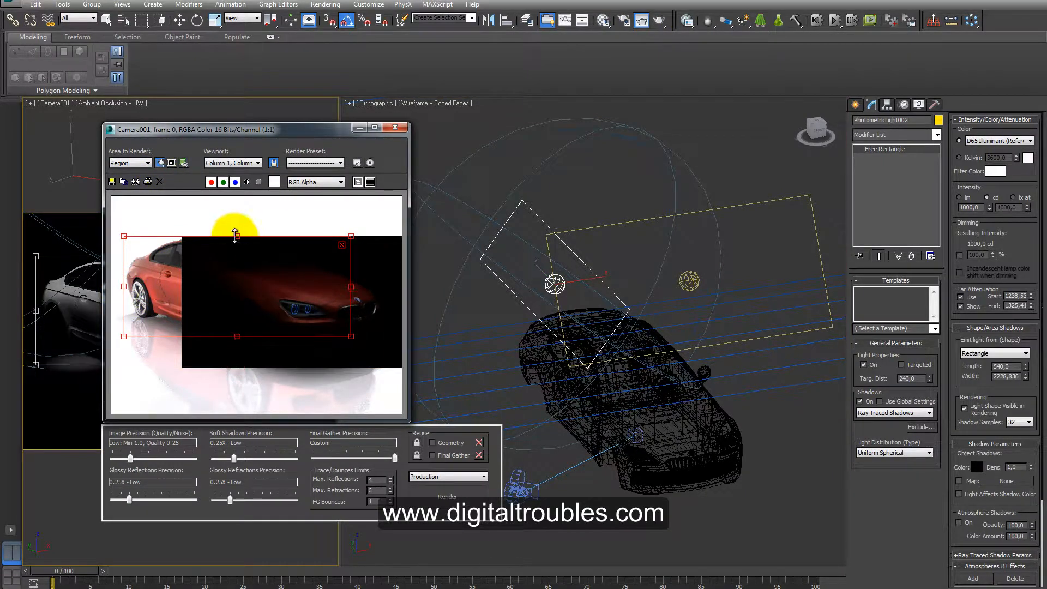
drag(237, 235, 236, 229)
click(426, 492)
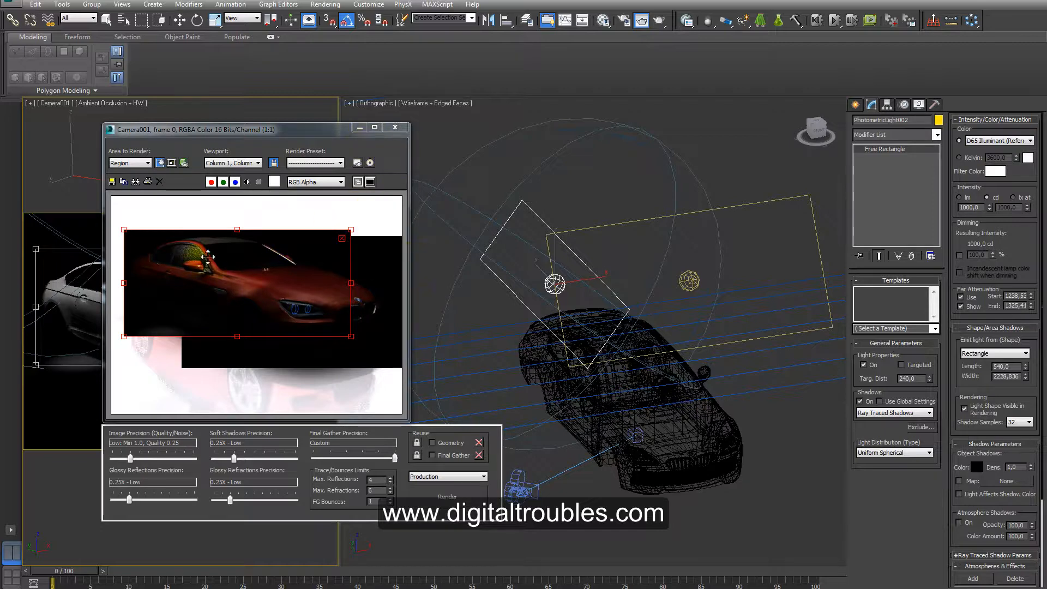
click(395, 127)
Looking from the top, clone the side light out past the car's far rear corner and rotate it diagonally.
scroll(540, 304, down, 6)
key(w)
click(817, 123)
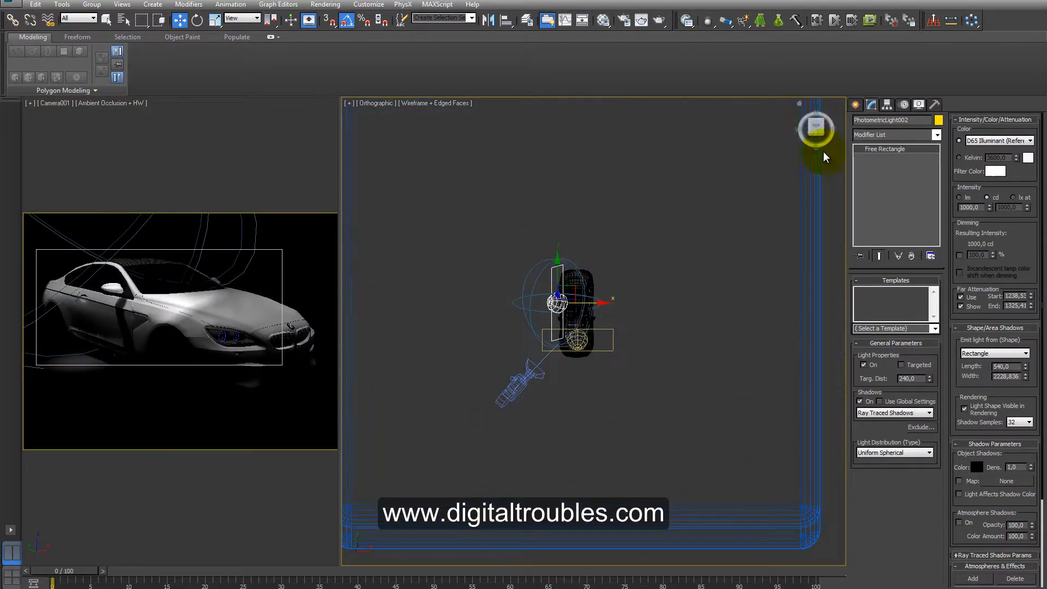
click(855, 104)
mouse_move(559, 343)
shift+mouse_down()
mouse_move(735, 192)
mouse_move(742, 228)
mouse_move(627, 185)
mouse_move(631, 206)
mouse_move(747, 175)
mouse_move(823, 140)
shift+mouse_up()
click(524, 353)
right_click(732, 310)
click(751, 343)
key(w)
Make the cloned light's shape invisible in renderings, and switch its far attenuation use and display off and on again.
click(870, 104)
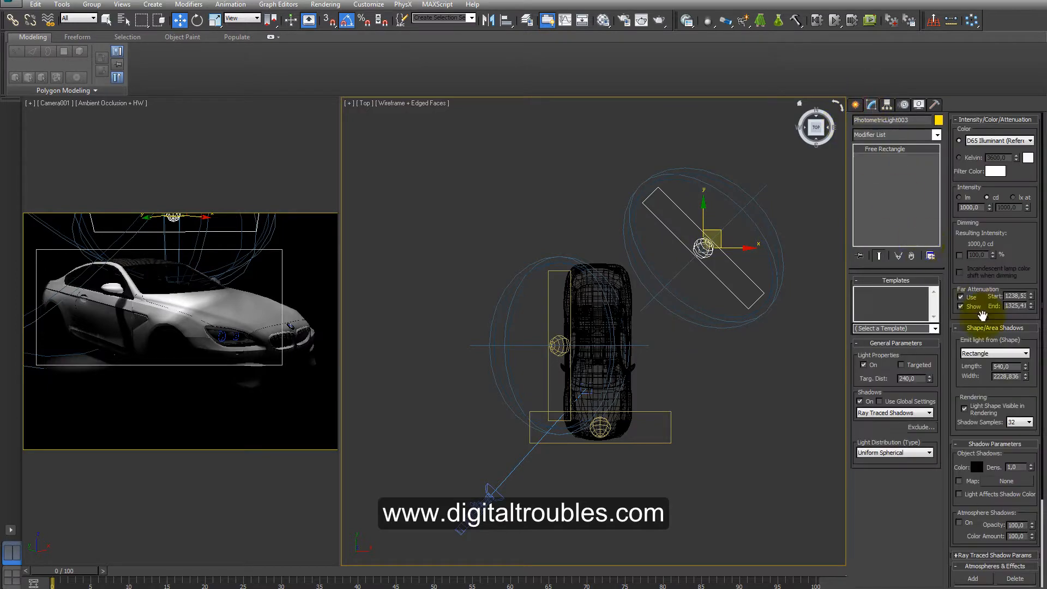
click(973, 306)
click(970, 297)
click(964, 408)
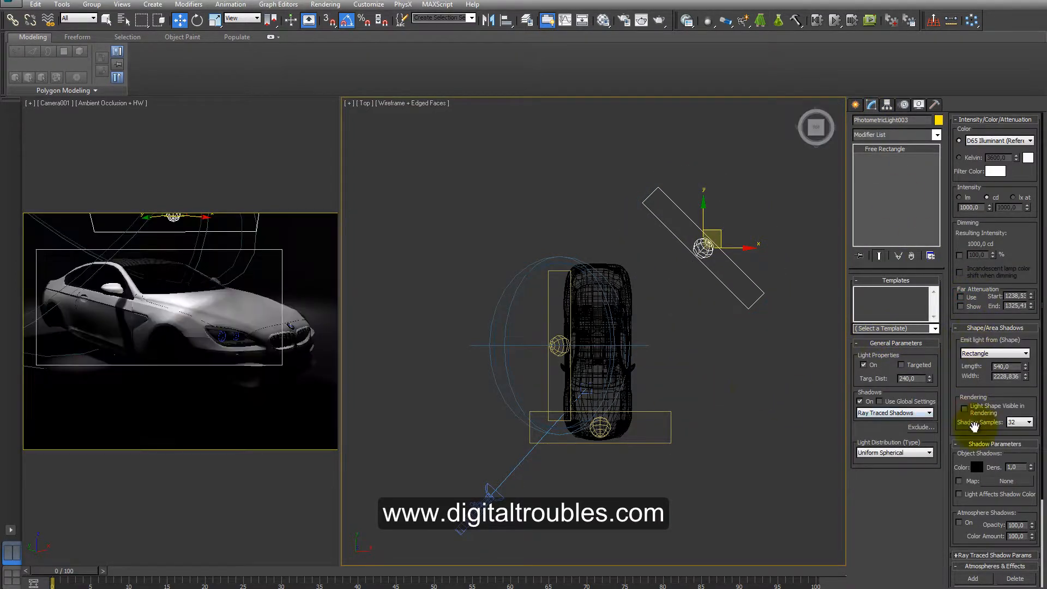
alt+middle_drag(719, 371, 651, 306)
click(960, 297)
click(960, 307)
Move the cloned light closer to the car's far side in the top view.
alt+middle_drag(726, 365, 709, 398)
click(816, 128)
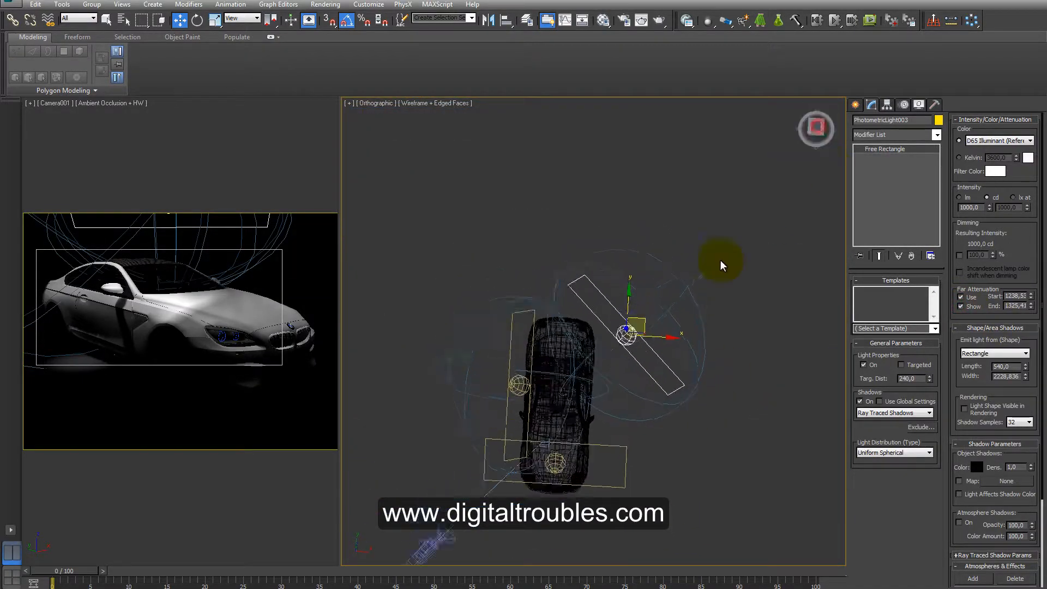
drag(641, 368, 627, 369)
Test-render the camera view's region with the cloned light in place, and close the rendered frame.
alt+middle_drag(651, 387, 676, 312)
right_click(244, 178)
click(659, 21)
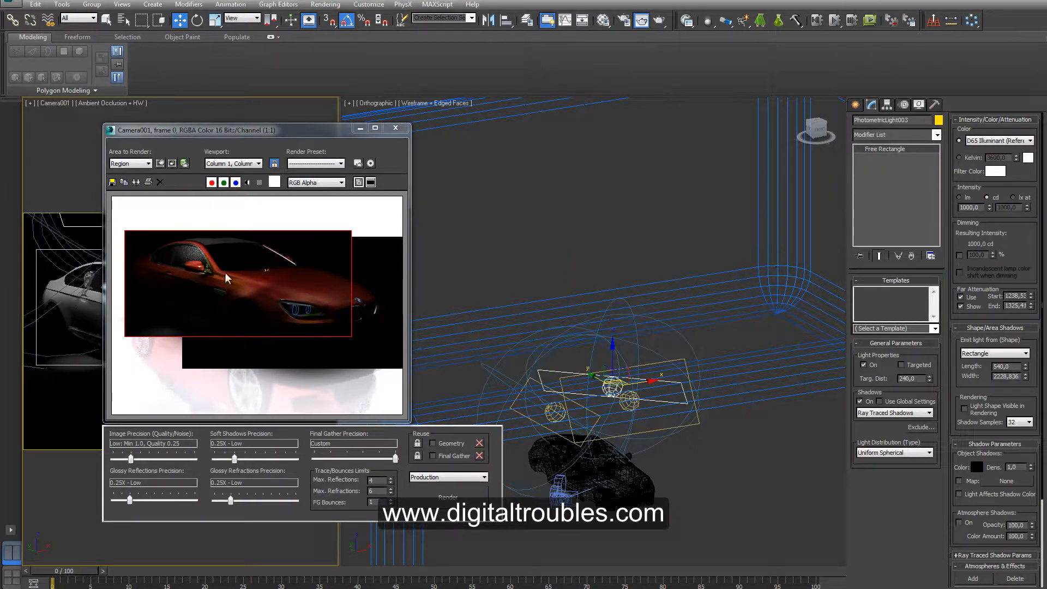
click(395, 128)
click(817, 122)
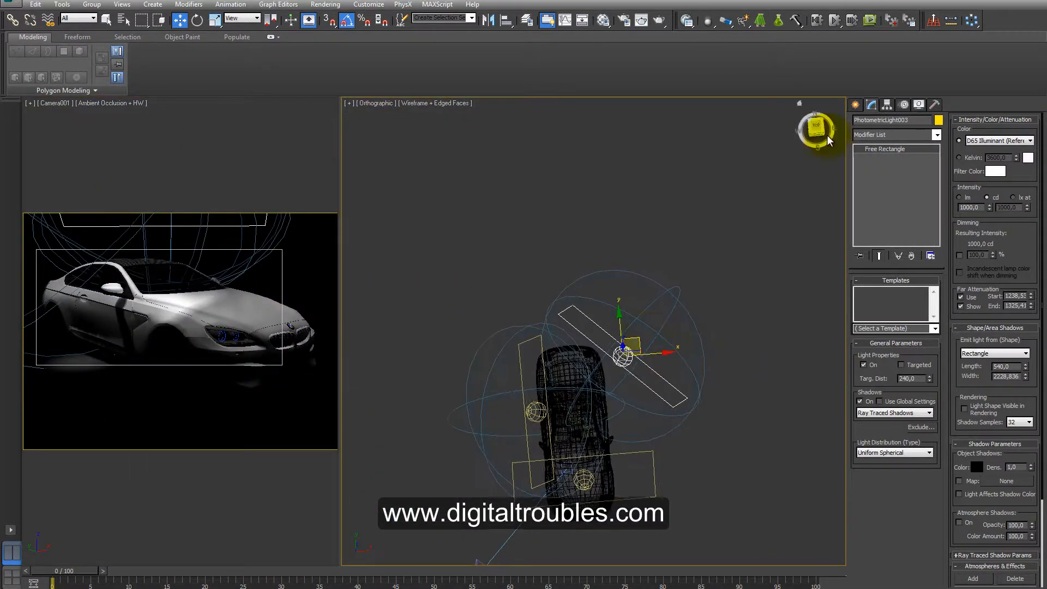
scroll(632, 343, up, 4)
middle_drag(632, 343, 717, 257)
click(815, 130)
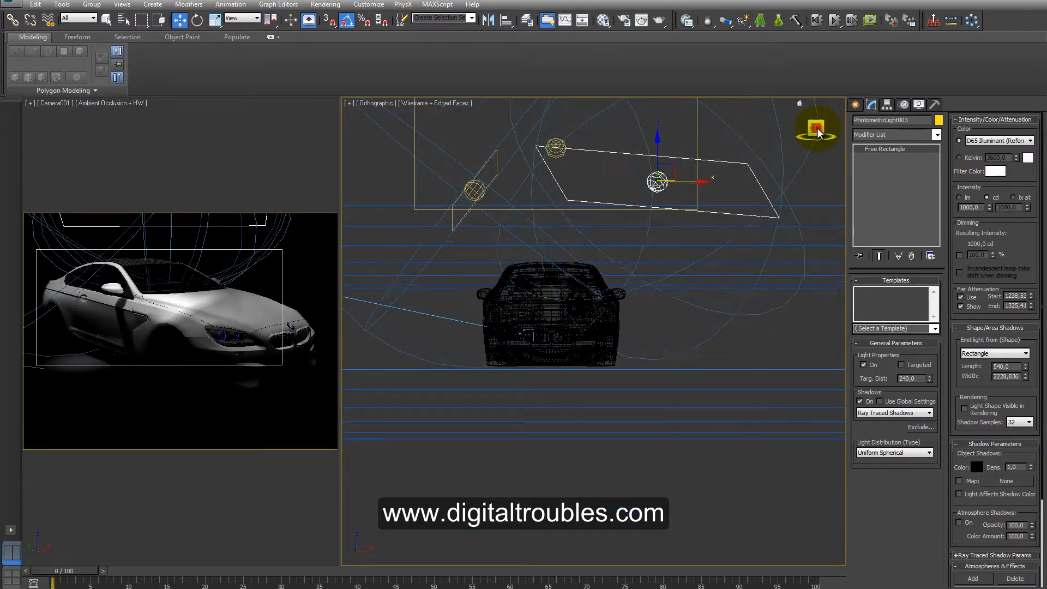
scroll(663, 314, up, 4)
middle_drag(664, 314, 737, 380)
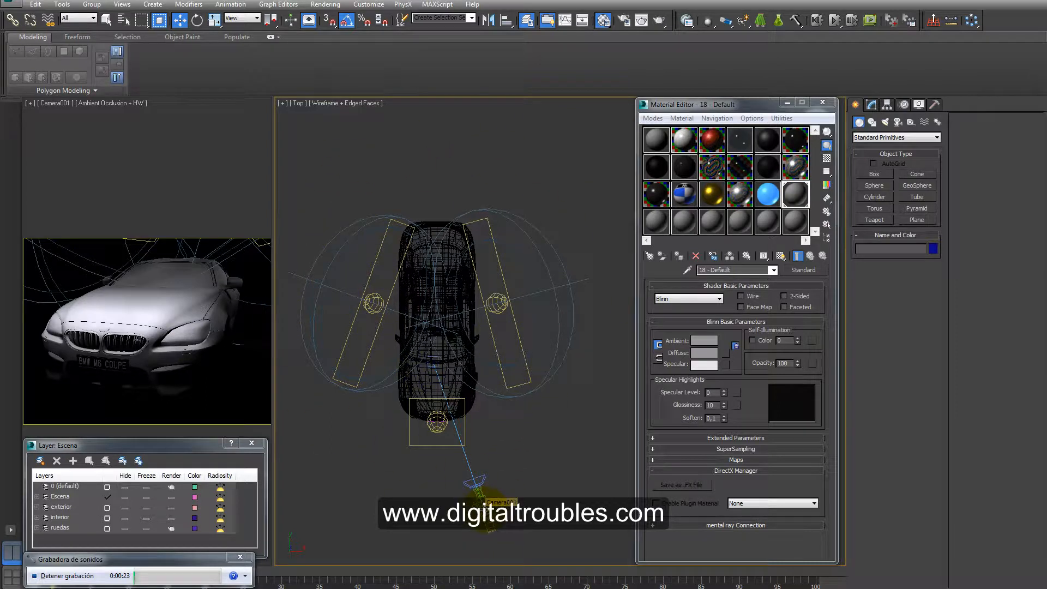
Examine the camera placement, the parameters of the front and far side lights, and the front light's tilt from the side.
click(483, 501)
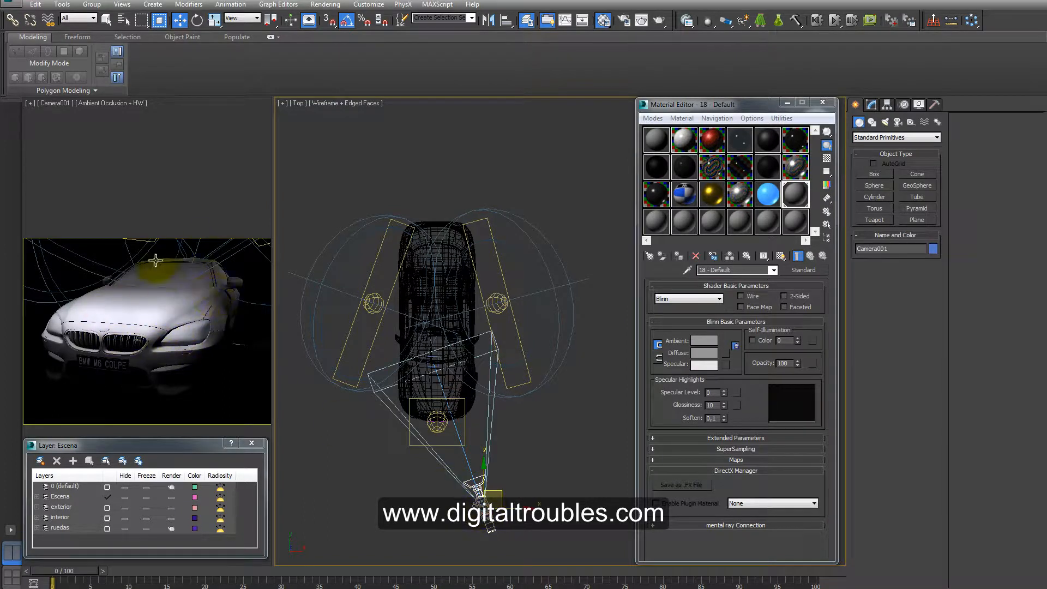
click(436, 423)
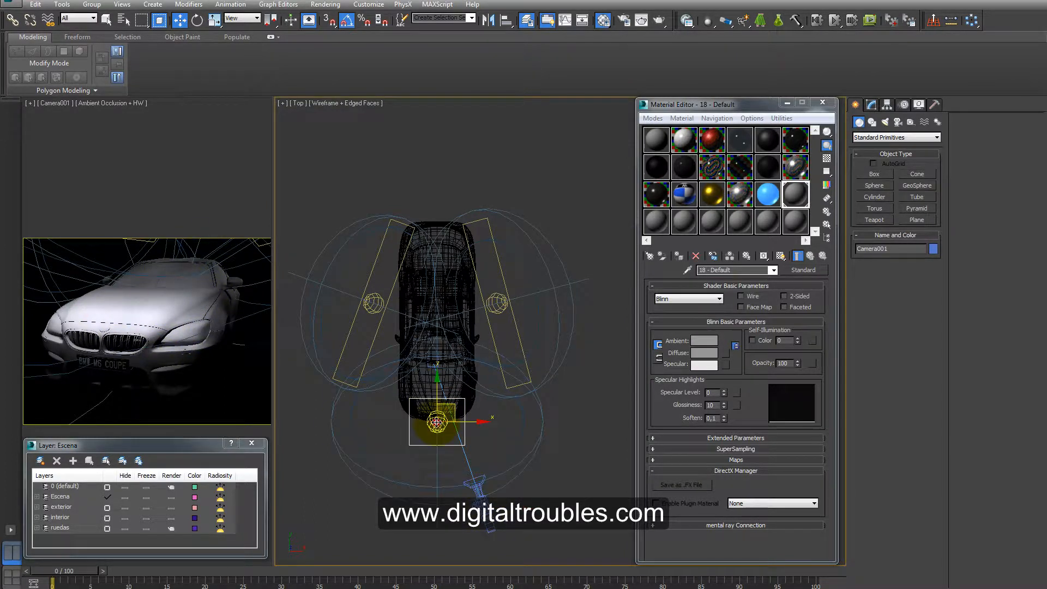
click(870, 104)
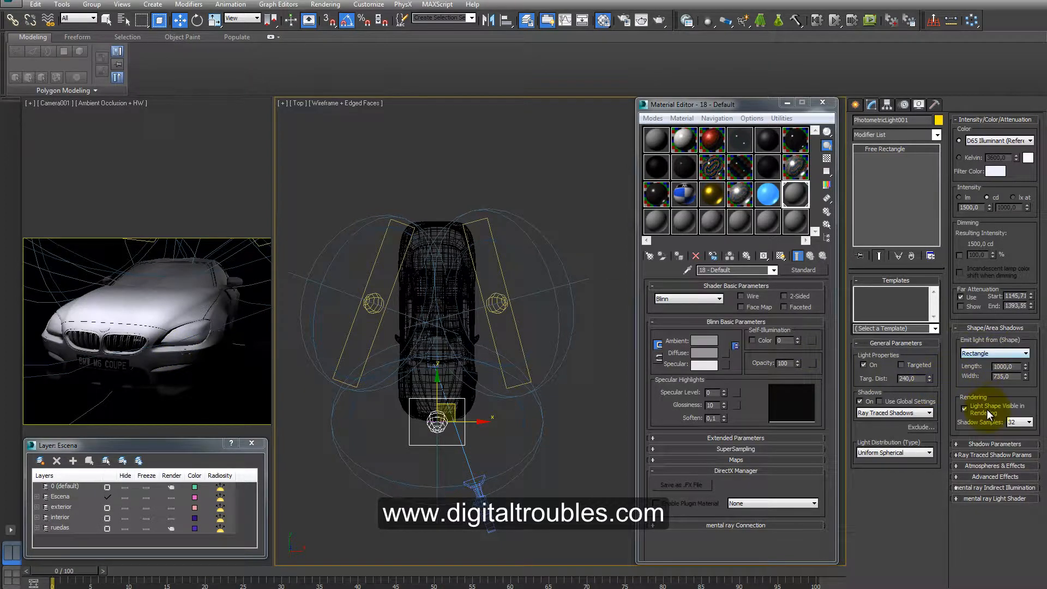
click(498, 301)
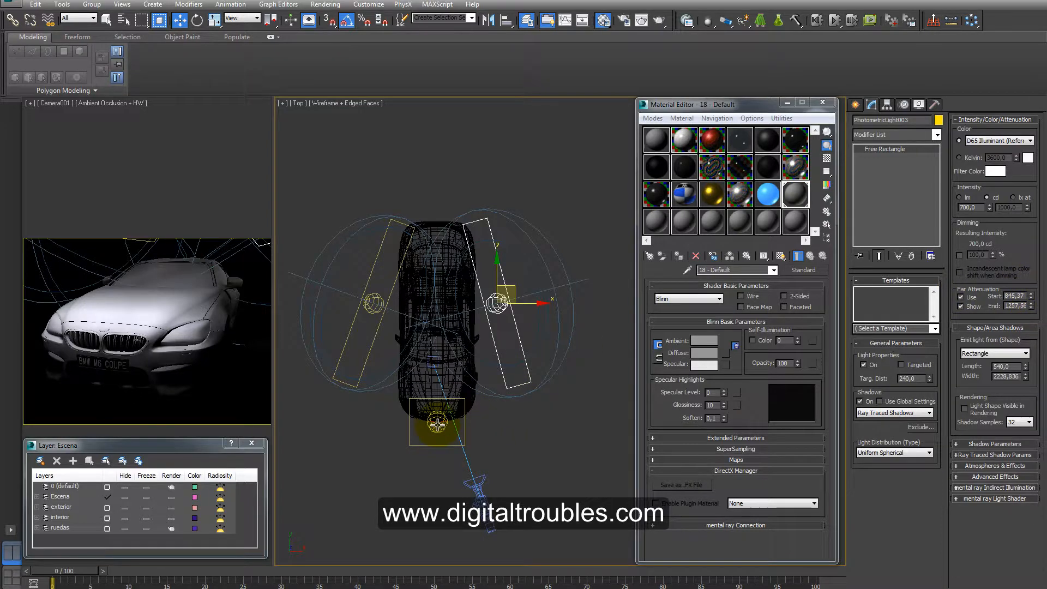
click(437, 422)
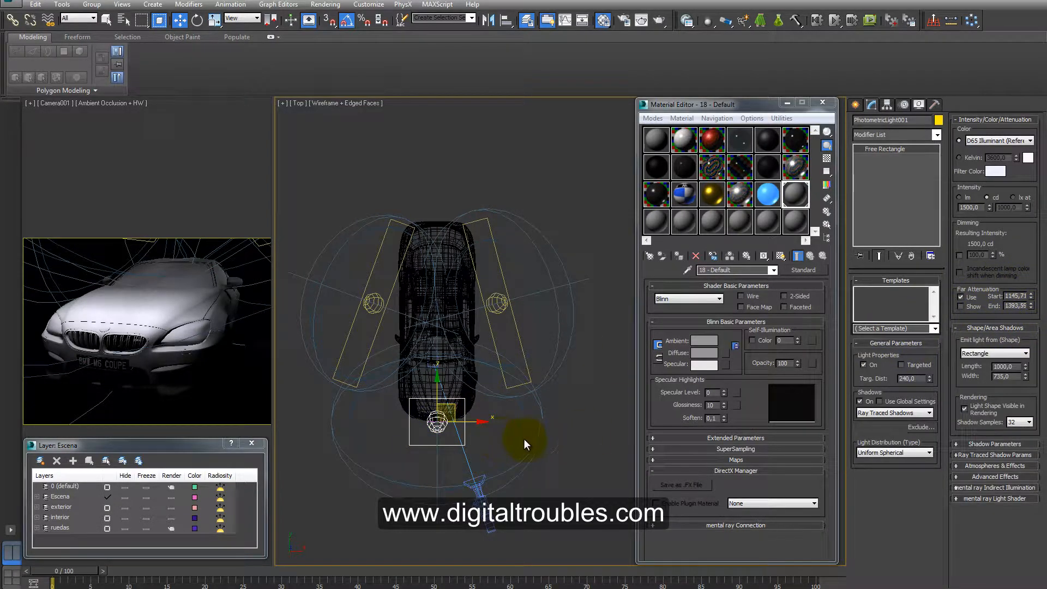
alt+middle_drag(542, 436, 446, 339)
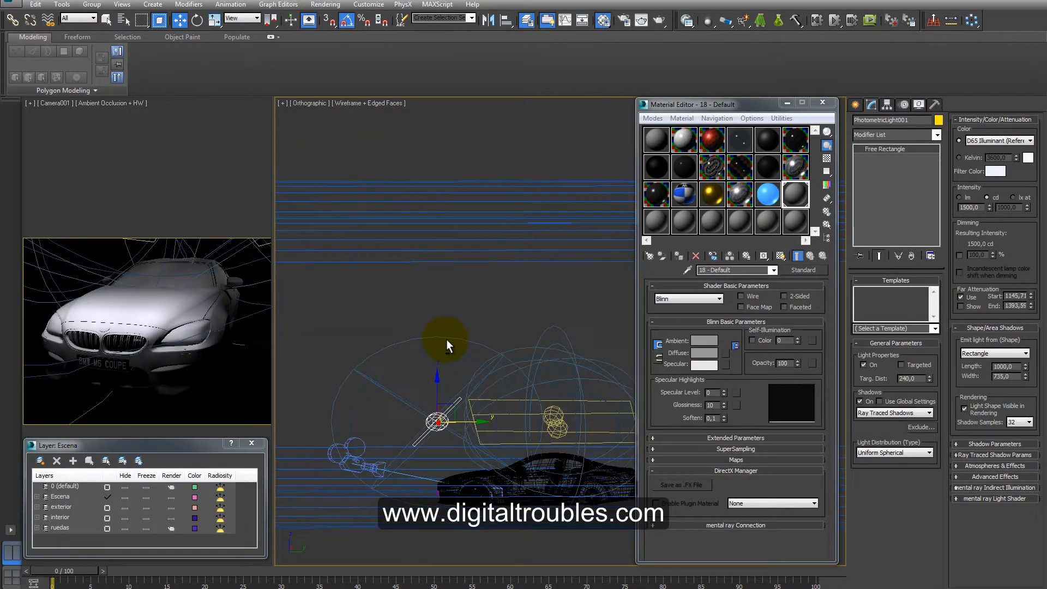
alt+middle_drag(497, 428, 529, 440)
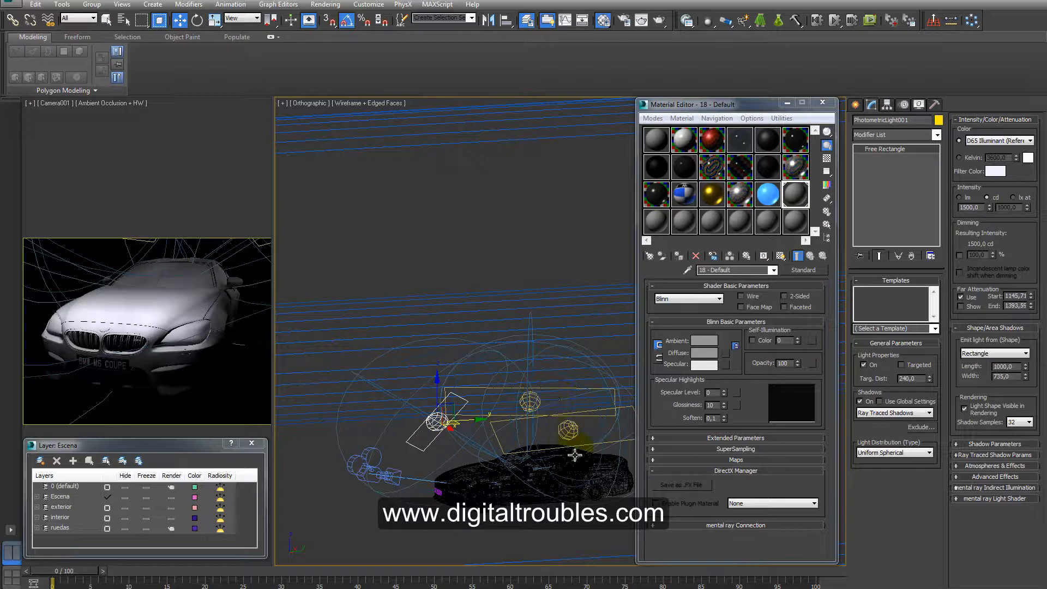
Try to resize the front rectangular light with the Scale tool.
right_click(452, 446)
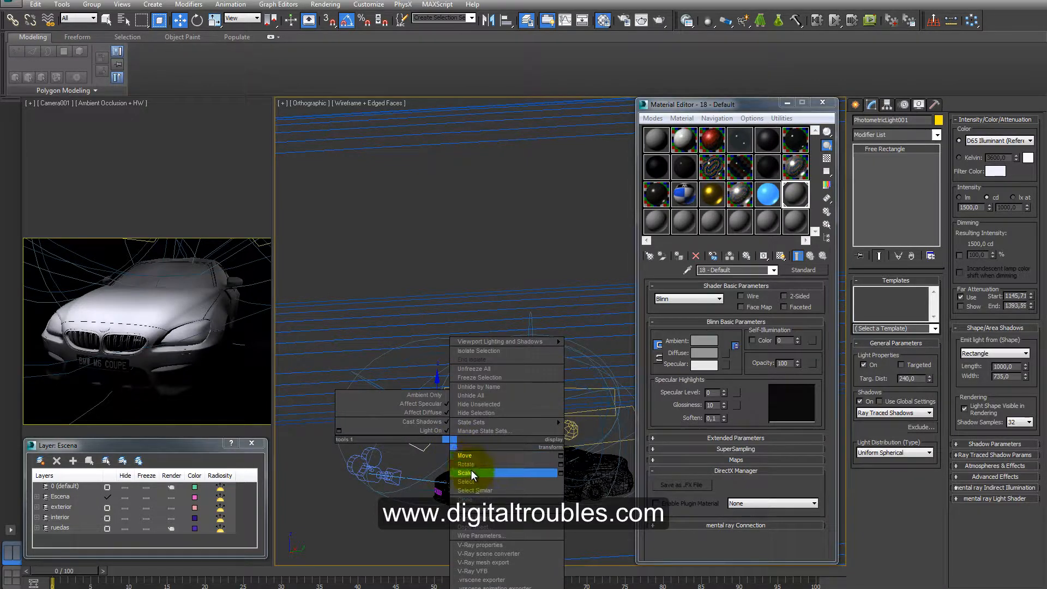
click(512, 474)
drag(439, 422, 437, 331)
mouse_move(447, 385)
mouse_down()
mouse_move(448, 399)
mouse_move(447, 346)
mouse_move(450, 374)
mouse_up()
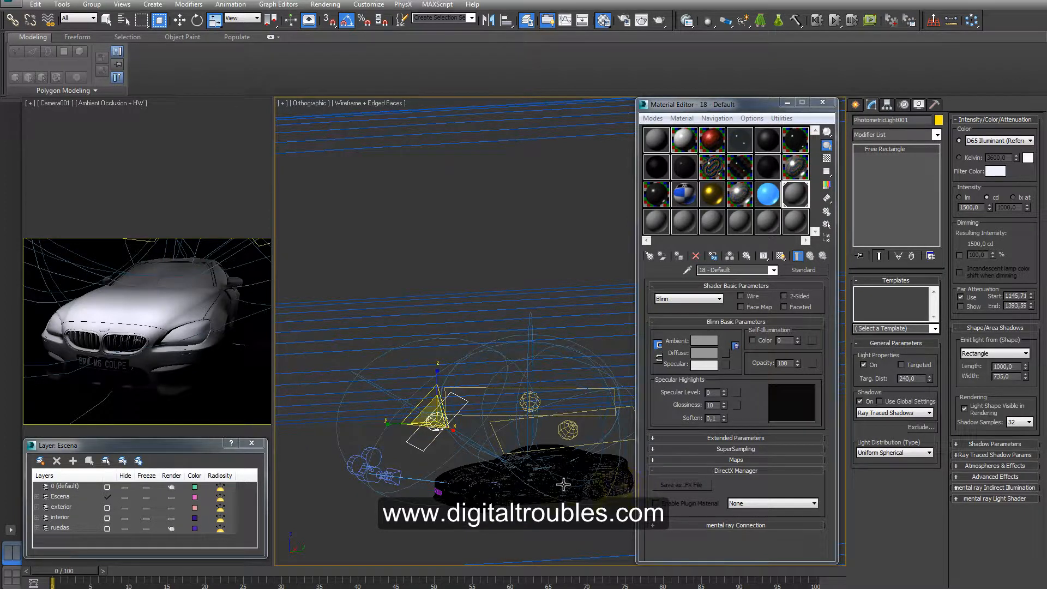
Select the car's bodywork mesh in the top view with the Material Editor minimized, and bring the Material Editor back up.
middle_drag(559, 212, 549, 203)
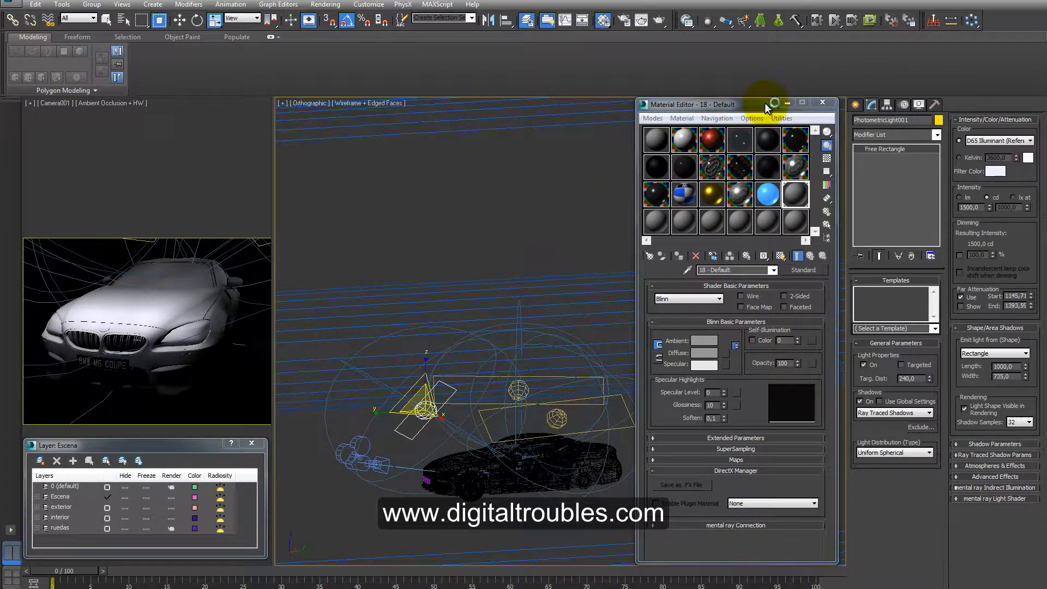
click(786, 103)
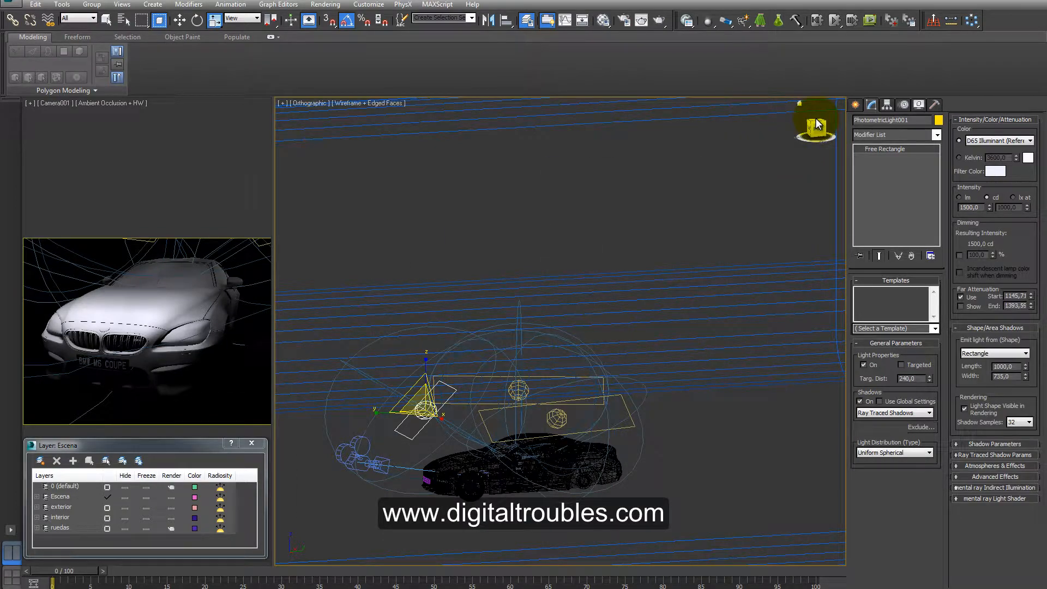
click(817, 124)
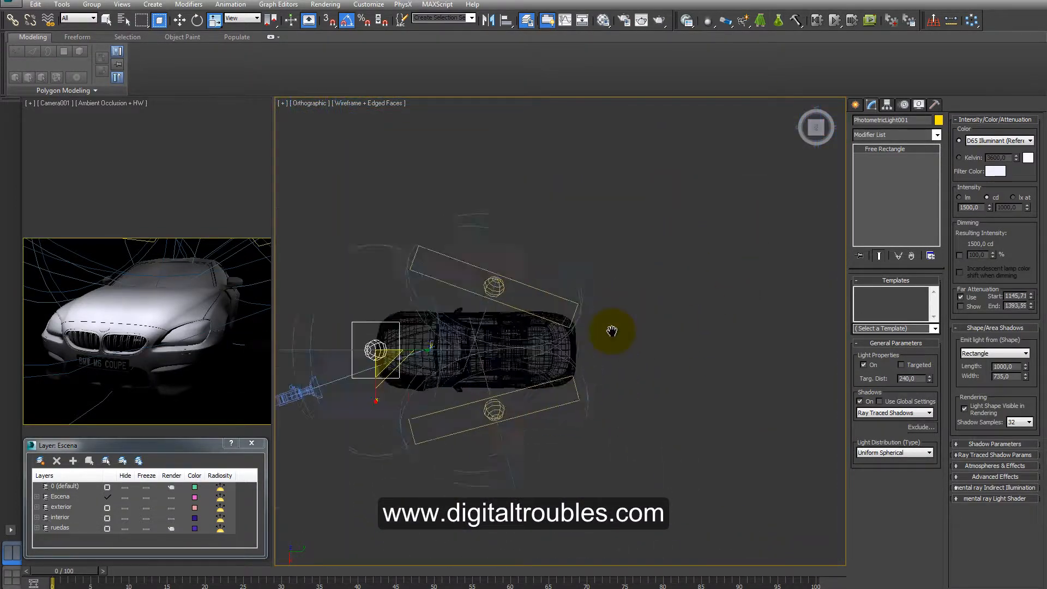
scroll(577, 343, up, 1)
middle_drag(577, 342, 781, 355)
scroll(670, 342, up, 2)
scroll(780, 355, down, 1)
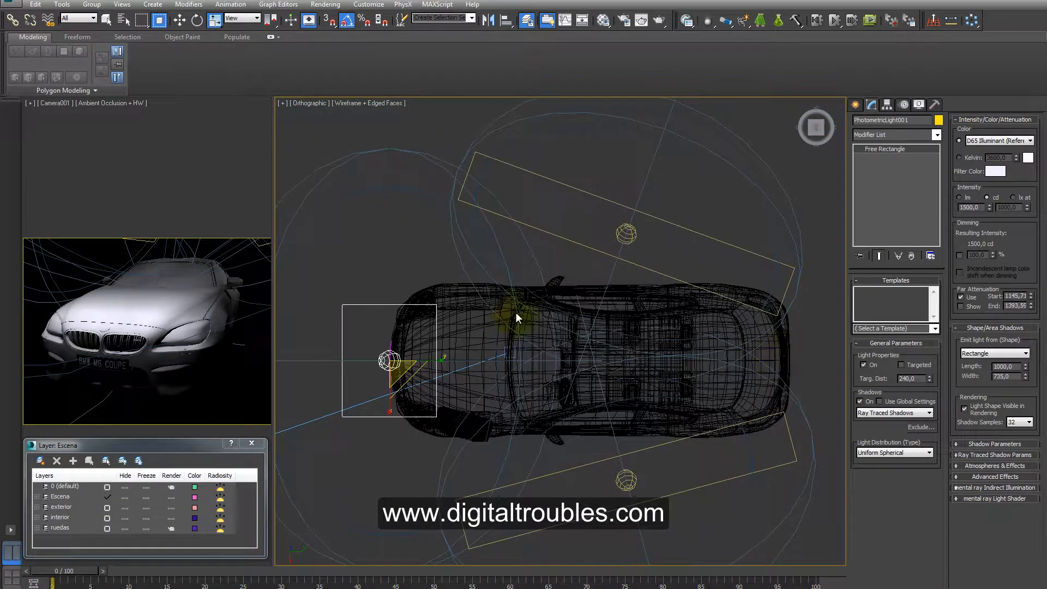
click(489, 328)
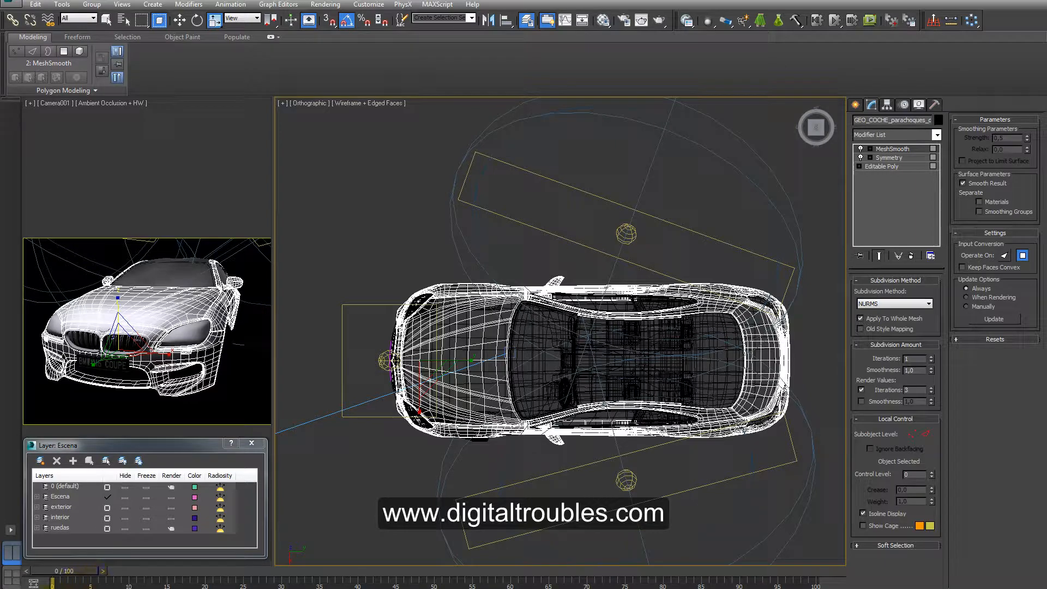
key(m)
scroll(514, 355, down, 3)
middle_drag(514, 355, 456, 357)
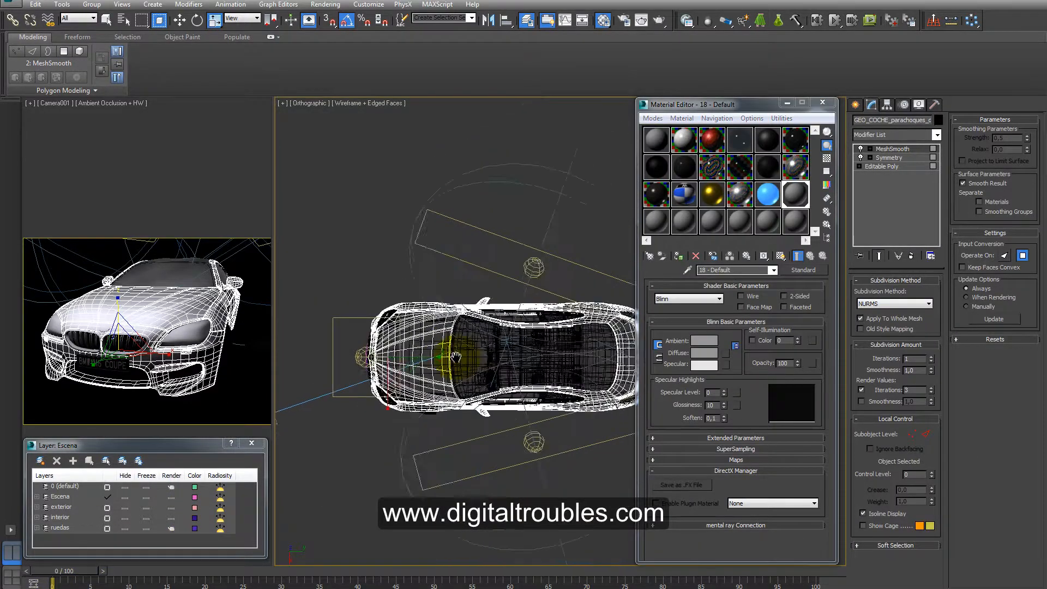
Turn the orthographic view into an upright Top view framing the car and its lights, with the Material Editor moved clear of them.
scroll(455, 357, down, 1)
drag(760, 105, 600, 115)
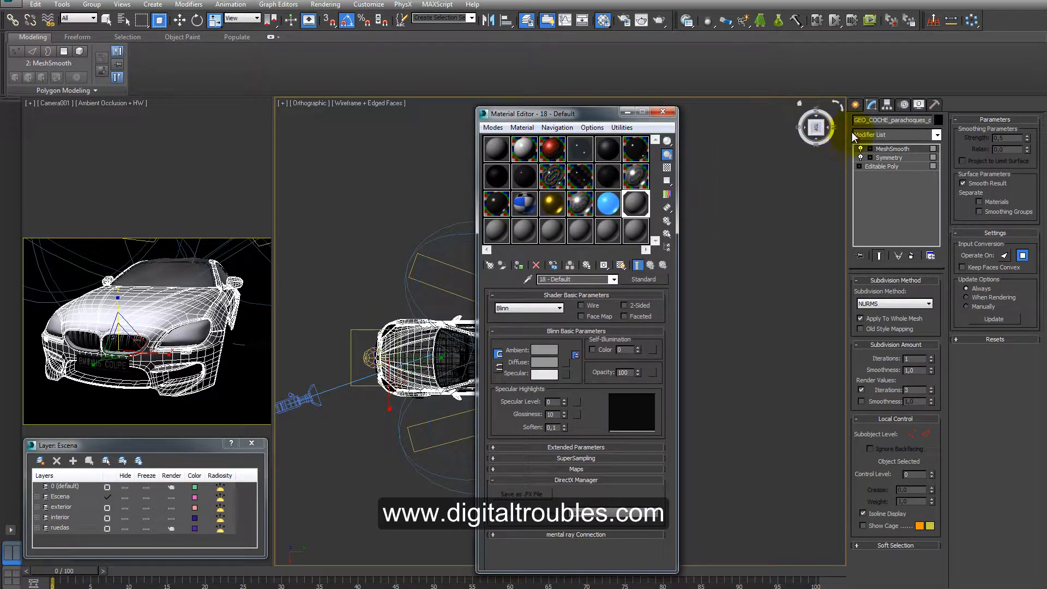
click(840, 109)
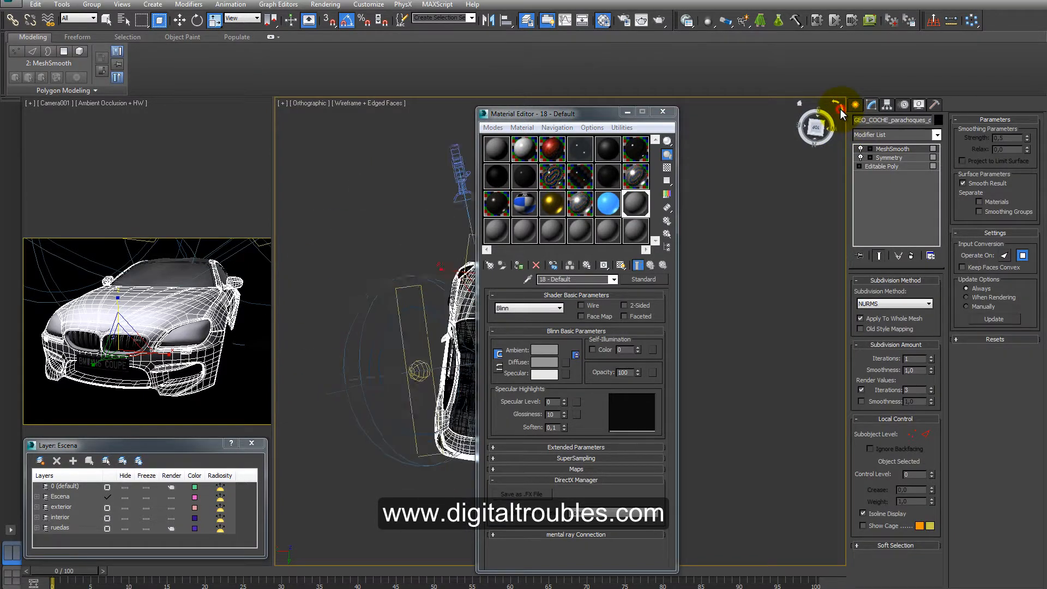
drag(586, 116, 746, 110)
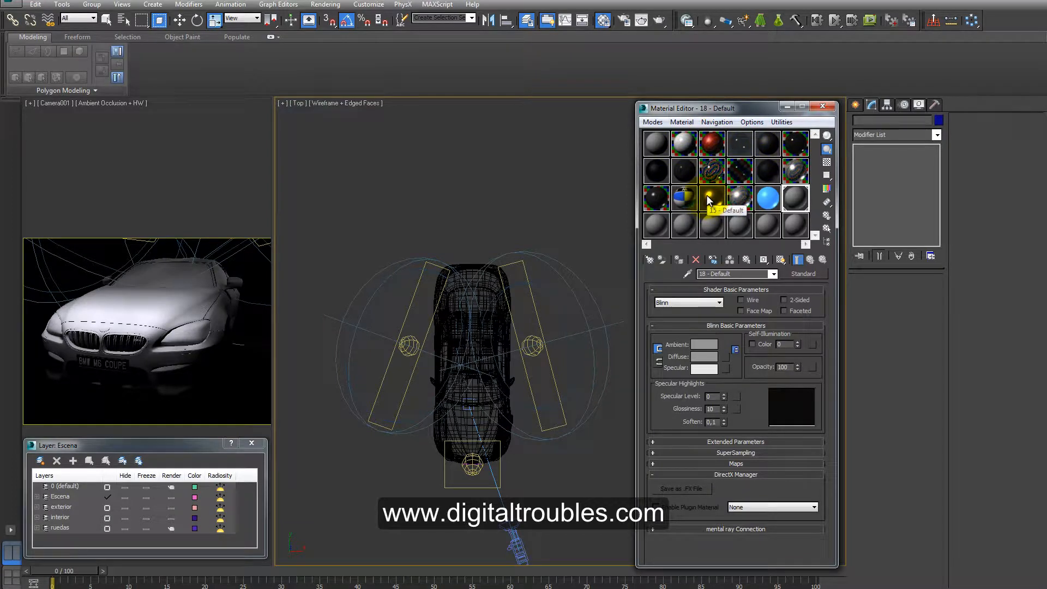
middle_click(535, 315)
scroll(513, 330, up, 4)
scroll(509, 339, down, 2)
middle_drag(509, 338, 562, 273)
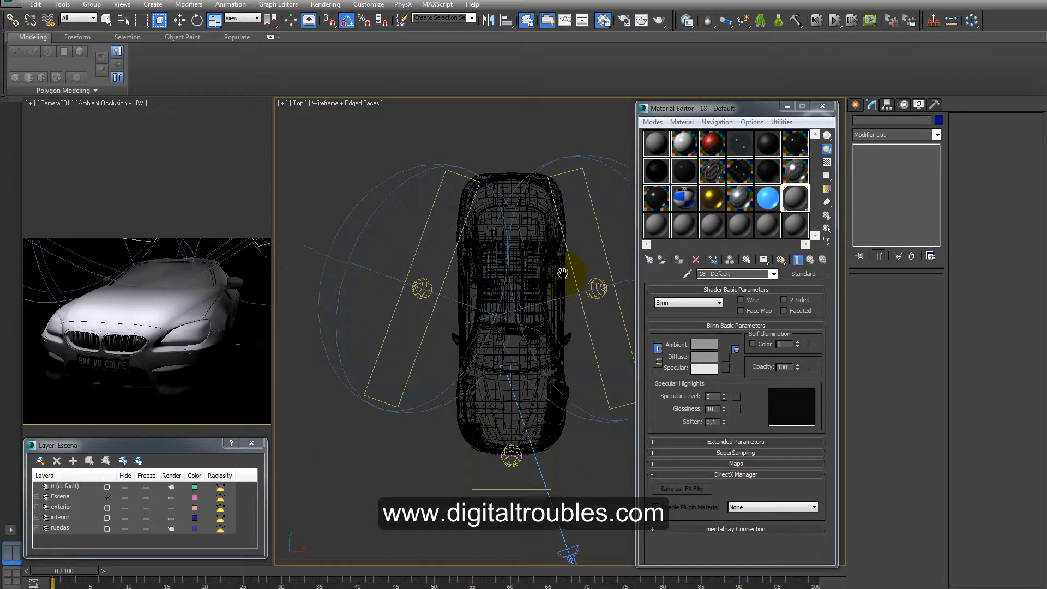
scroll(559, 273, down, 3)
scroll(549, 267, up, 3)
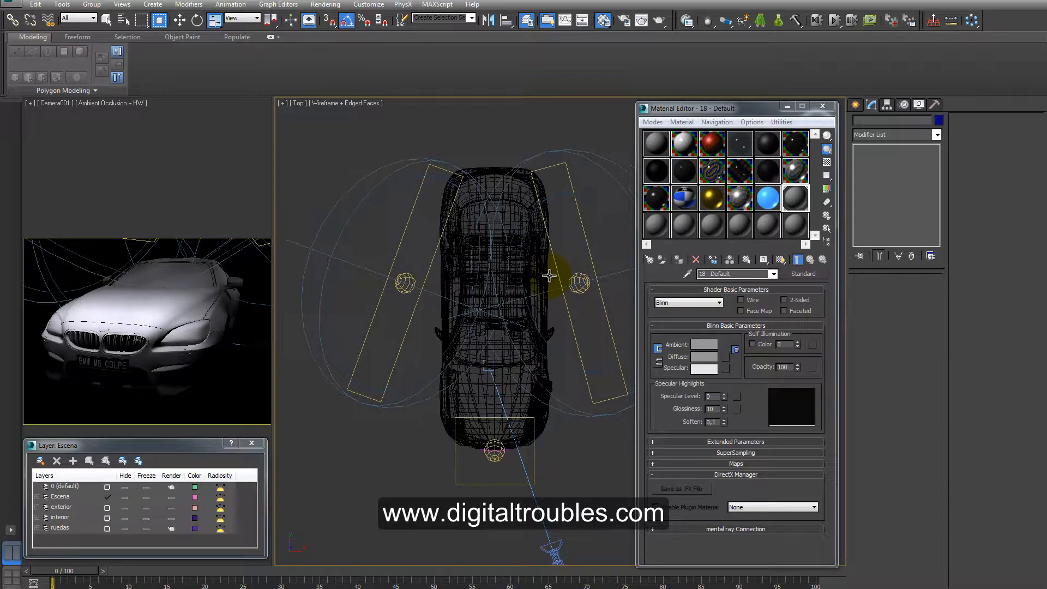
Select the car's bodywork in the camera view and assign it the red Car Paint material 03 - Default.
click(167, 354)
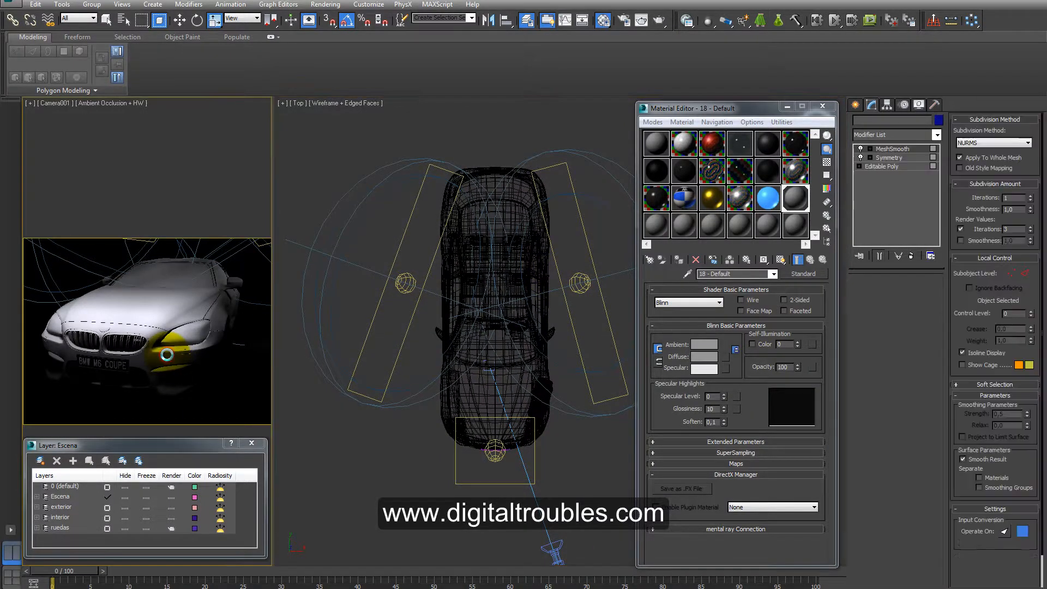
click(709, 146)
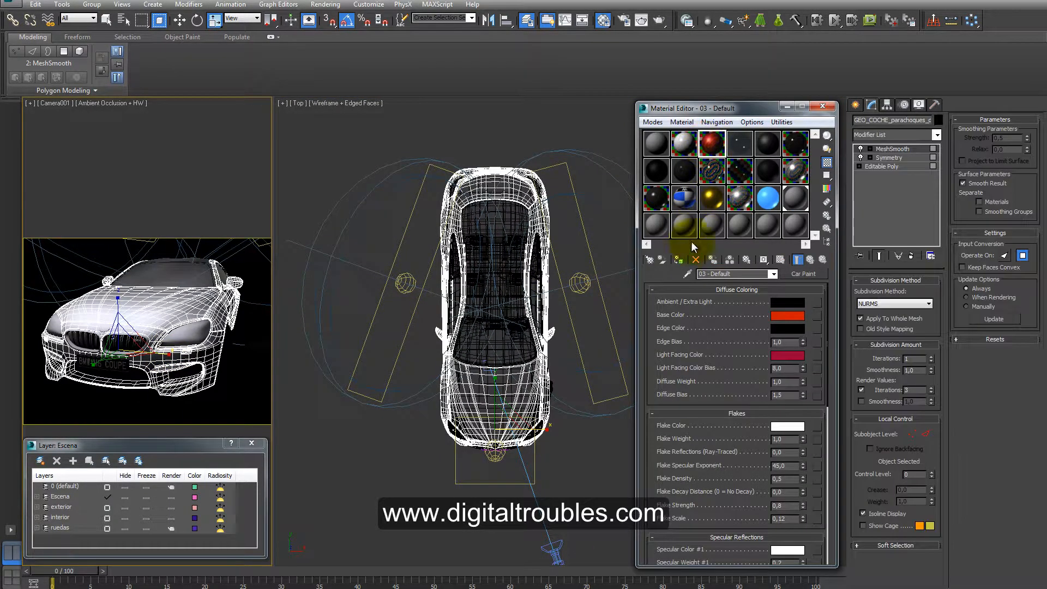
click(679, 261)
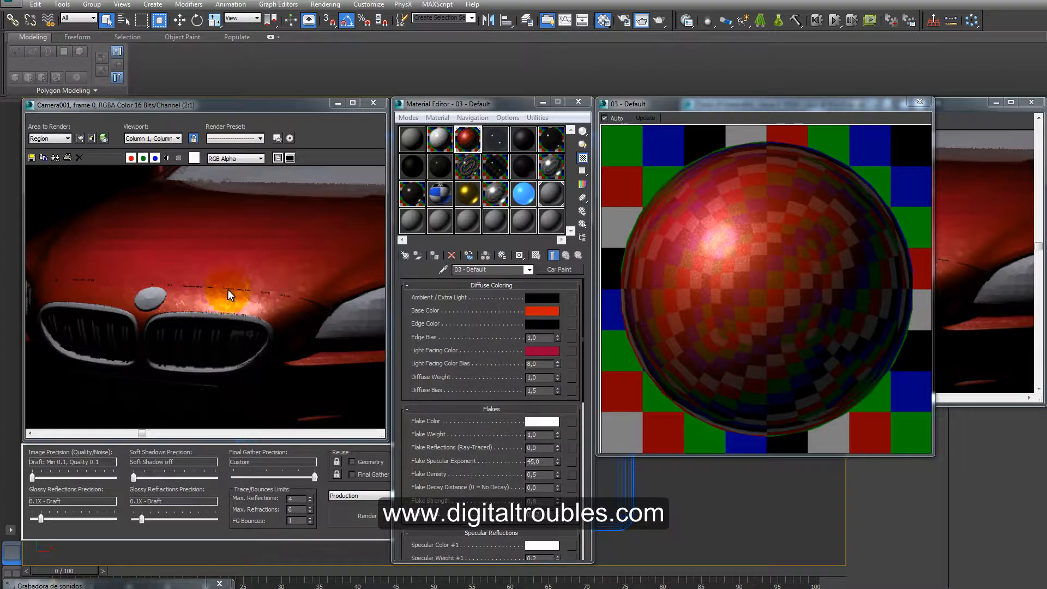
Check the cloned render and the enlarged material preview, and set the car paint's Ambient / Extra Light color to grey 121.
click(955, 104)
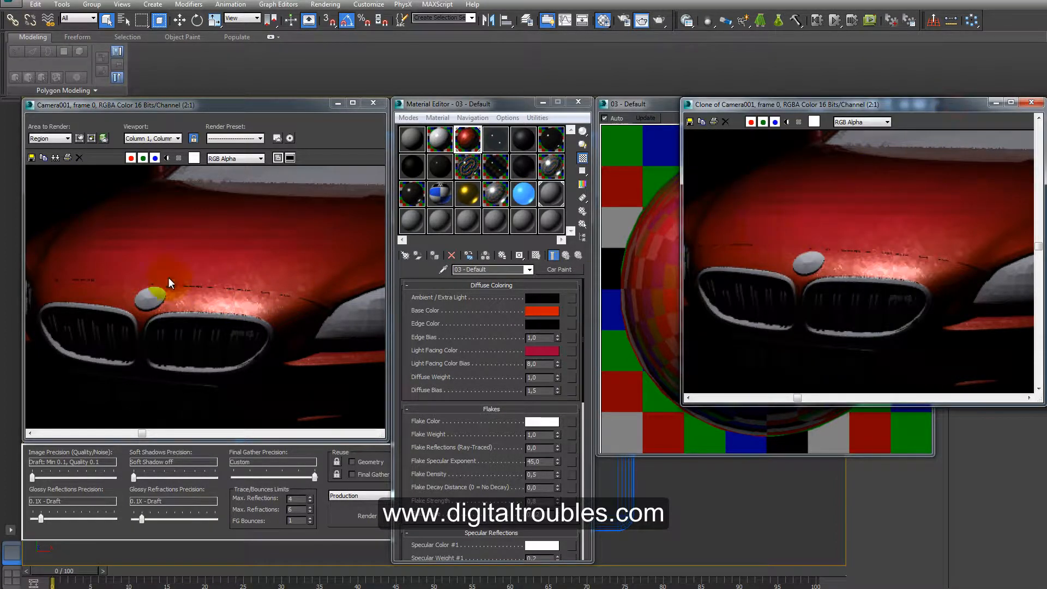
click(665, 102)
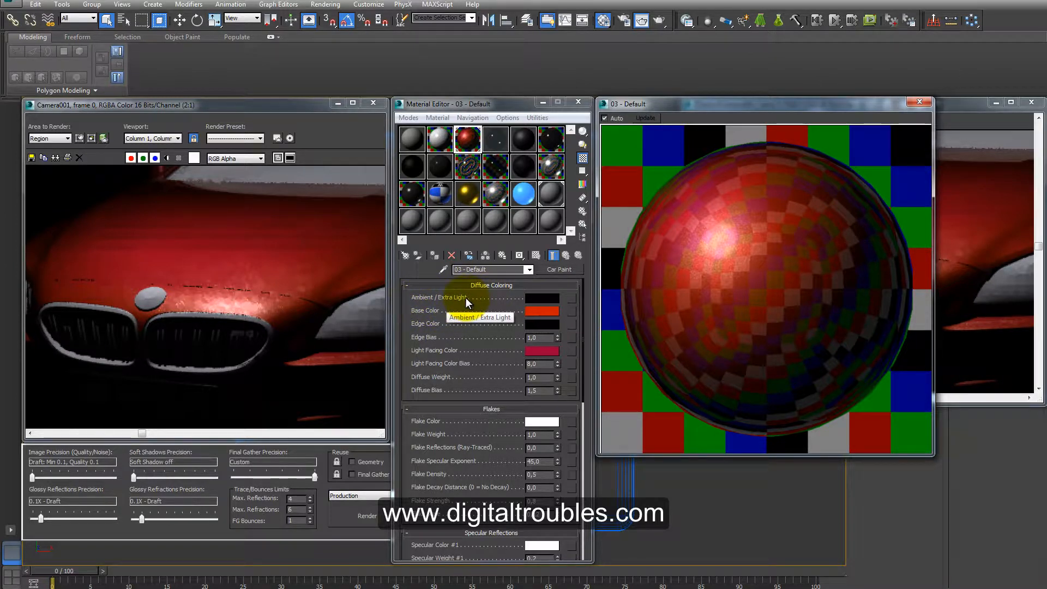
click(540, 297)
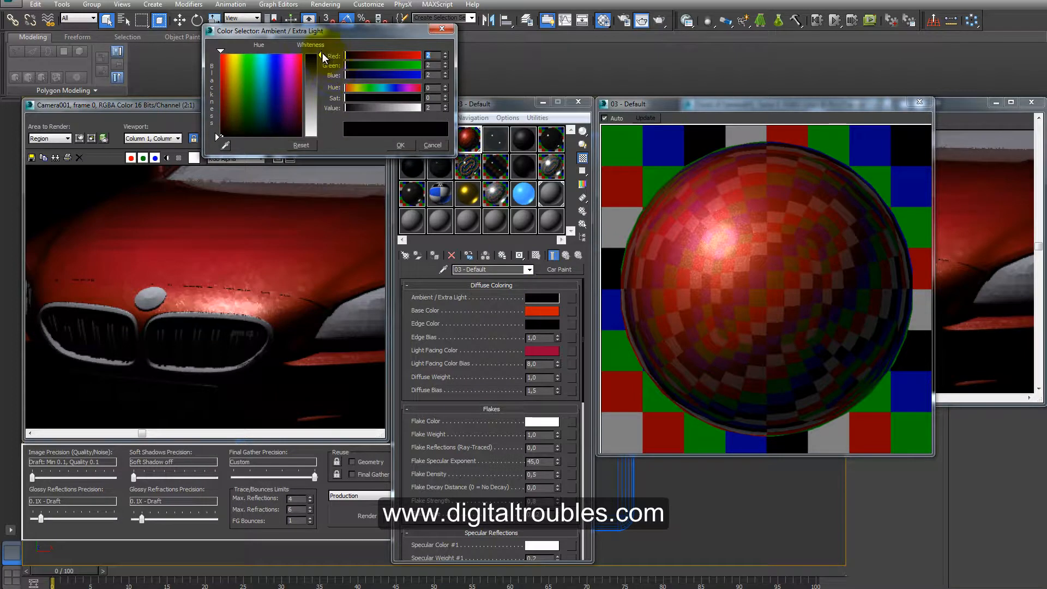
drag(320, 55, 319, 92)
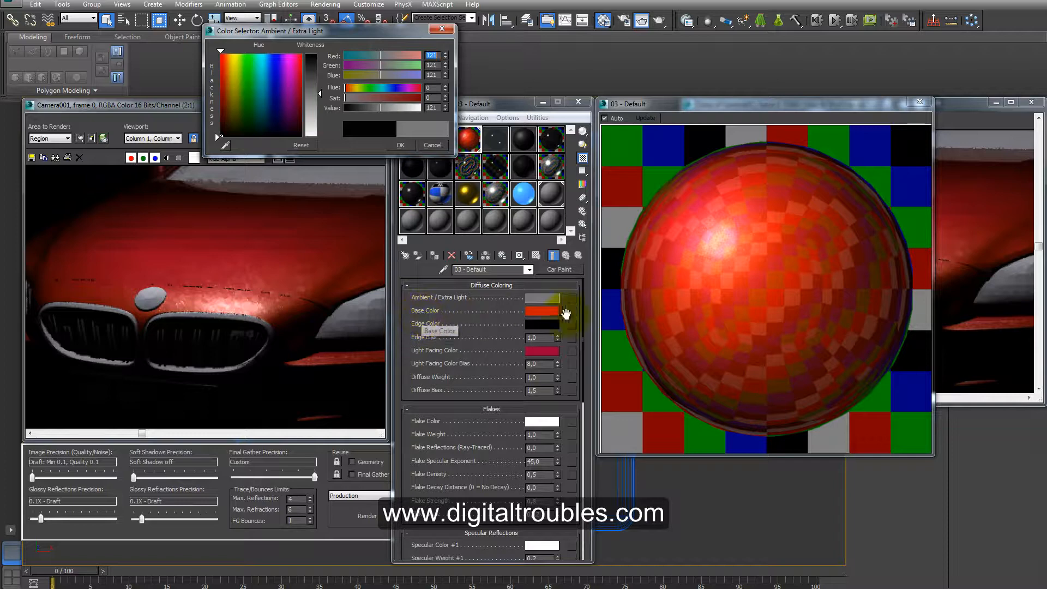
Set the car paint's Base Color to a brighter red, RGB 233, 21, 10.
click(540, 311)
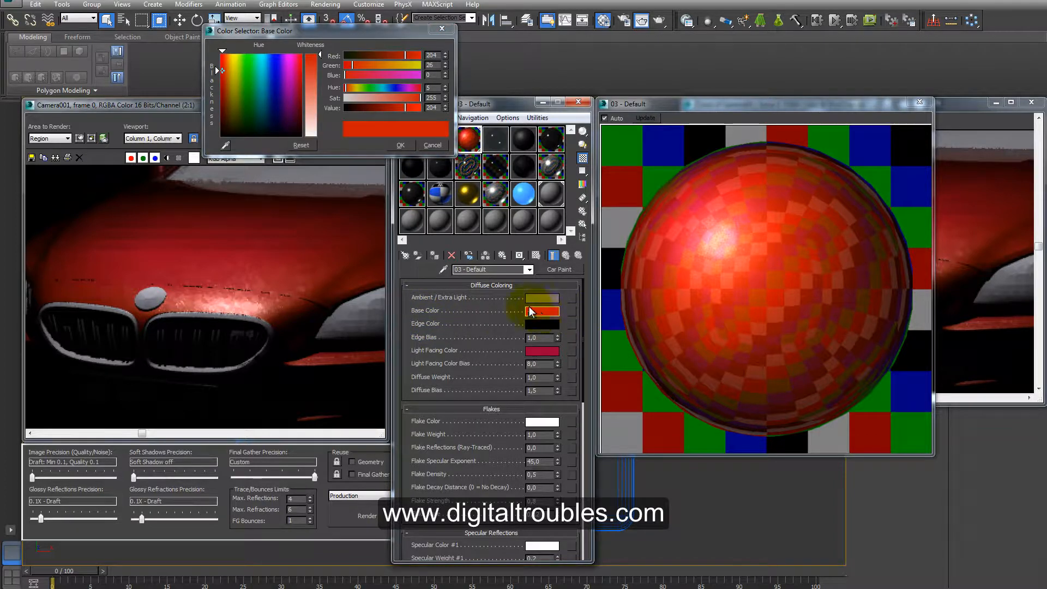
drag(224, 69, 223, 61)
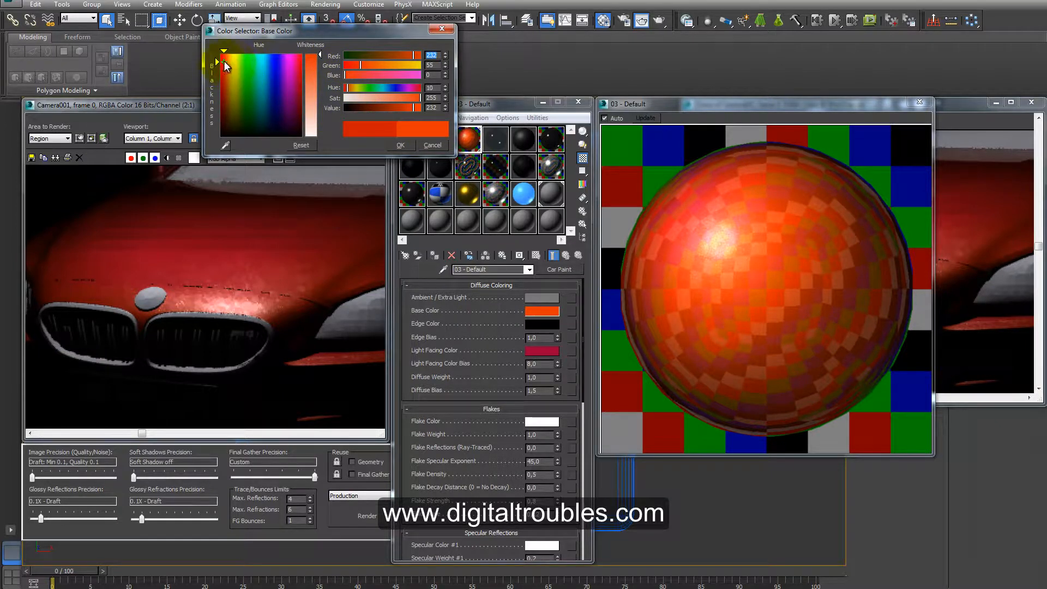
drag(224, 62, 224, 66)
drag(320, 53, 319, 56)
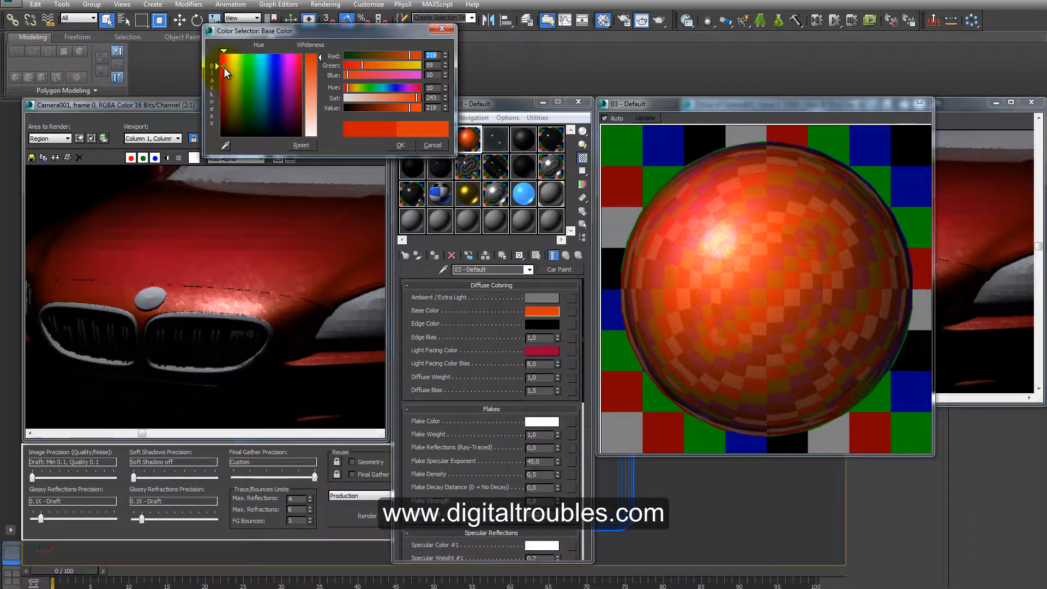
drag(223, 67, 224, 64)
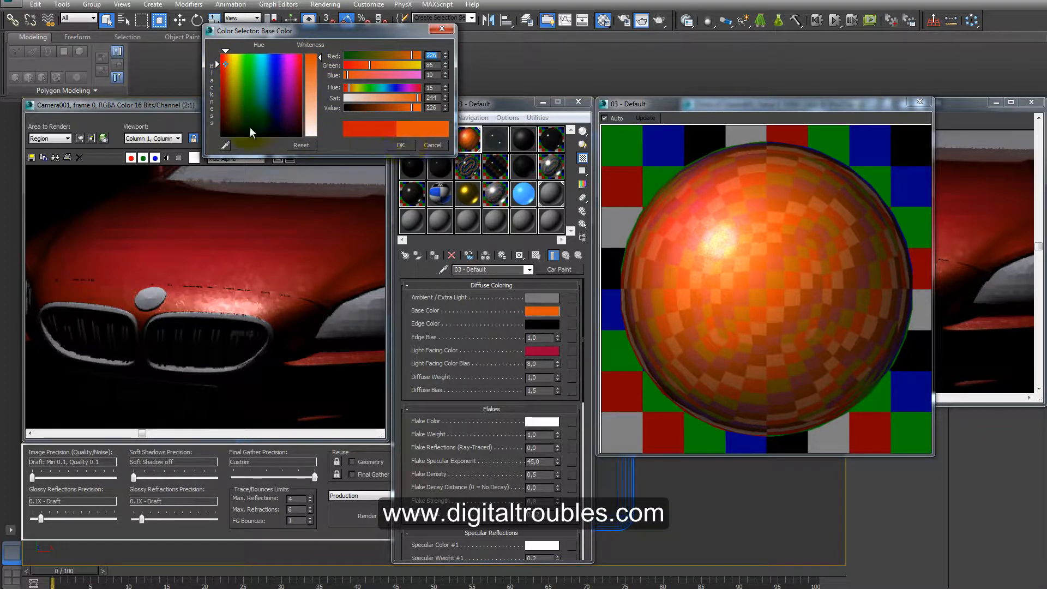
drag(223, 67, 220, 61)
click(397, 144)
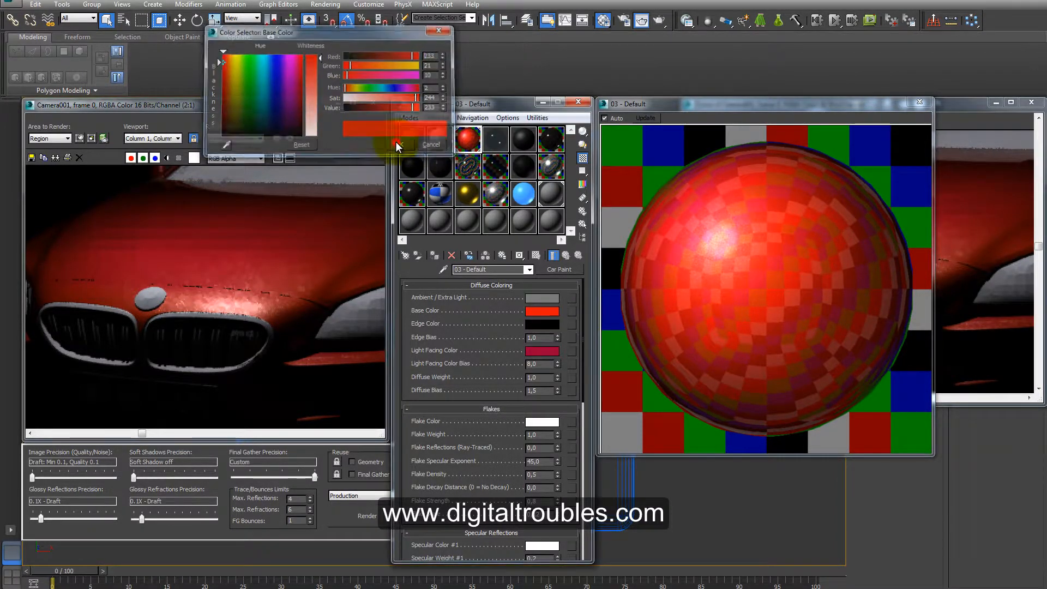
Try orange and red tones for the car paint's Edge Color, and settle on a near-black of about RGB 26, 20, 20.
click(547, 324)
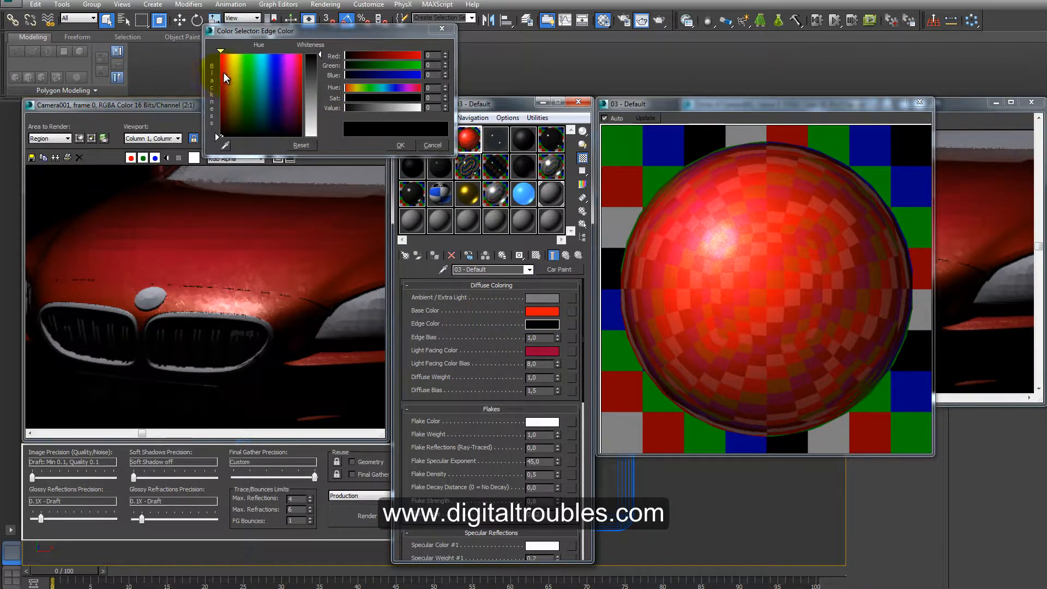
click(223, 68)
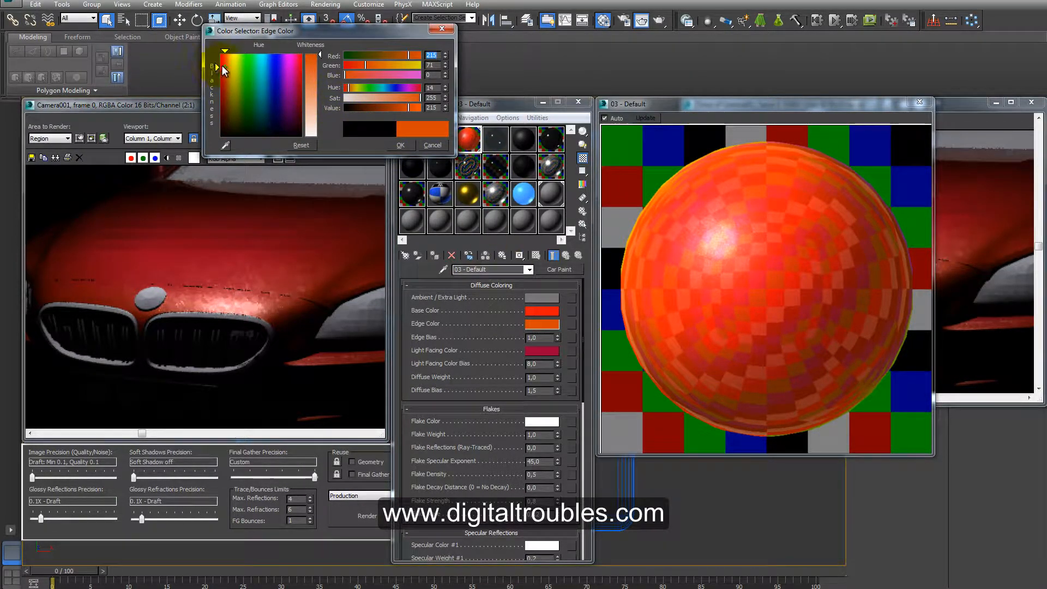
click(223, 70)
drag(221, 74, 220, 93)
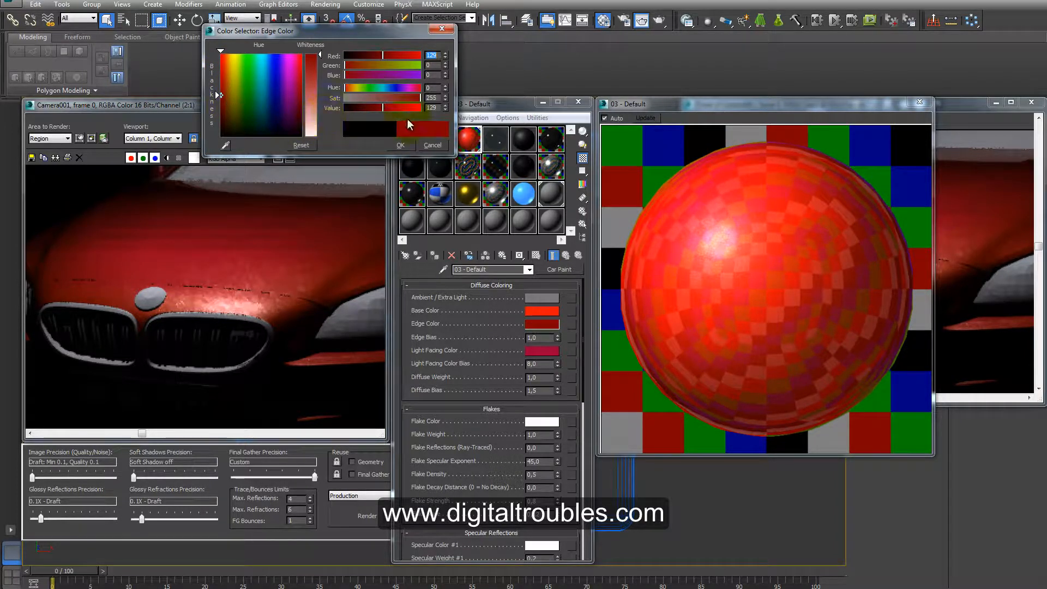
drag(321, 55, 320, 60)
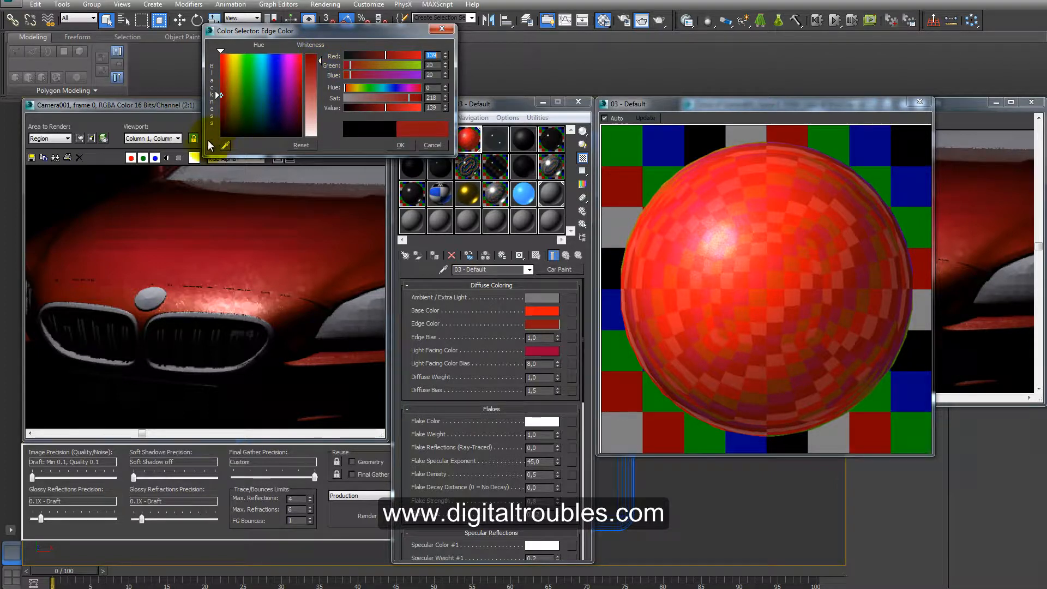
click(220, 116)
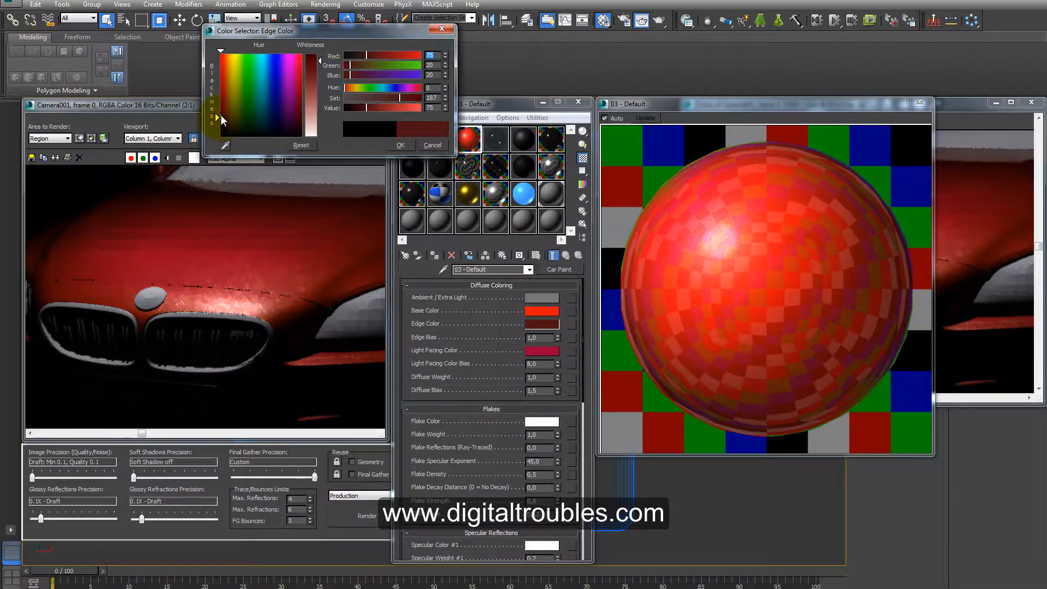
drag(222, 119, 220, 134)
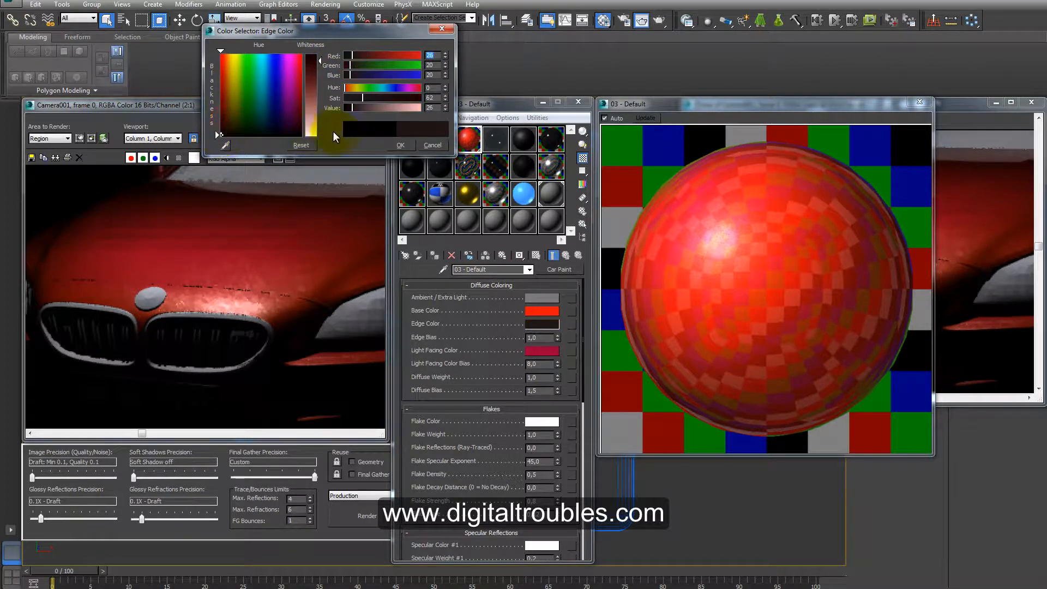
click(402, 146)
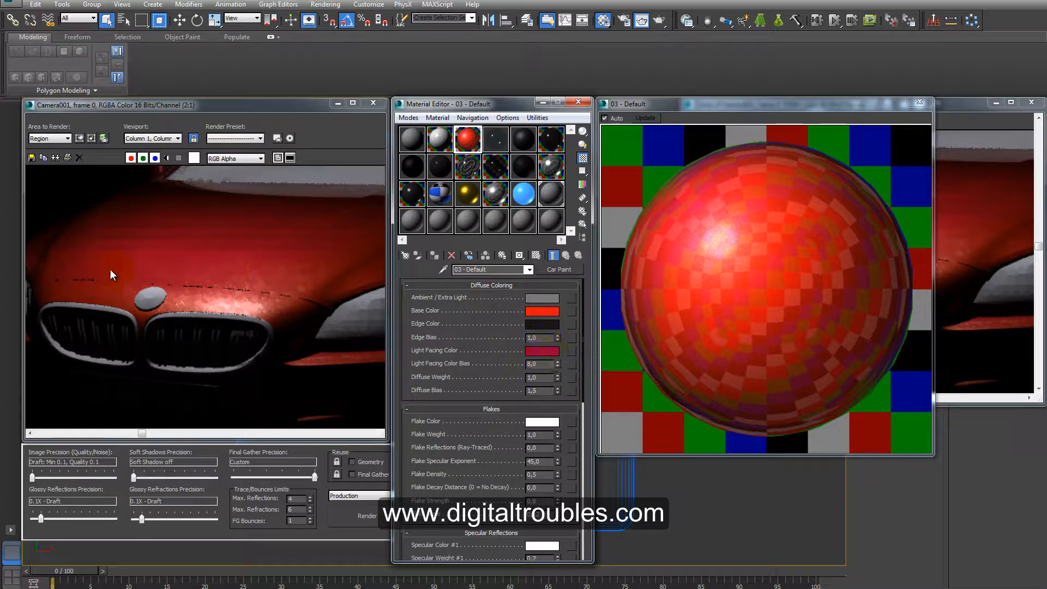
Copy the Base Color onto the Light Facing Color and shift it to a lighter orange-red.
click(542, 351)
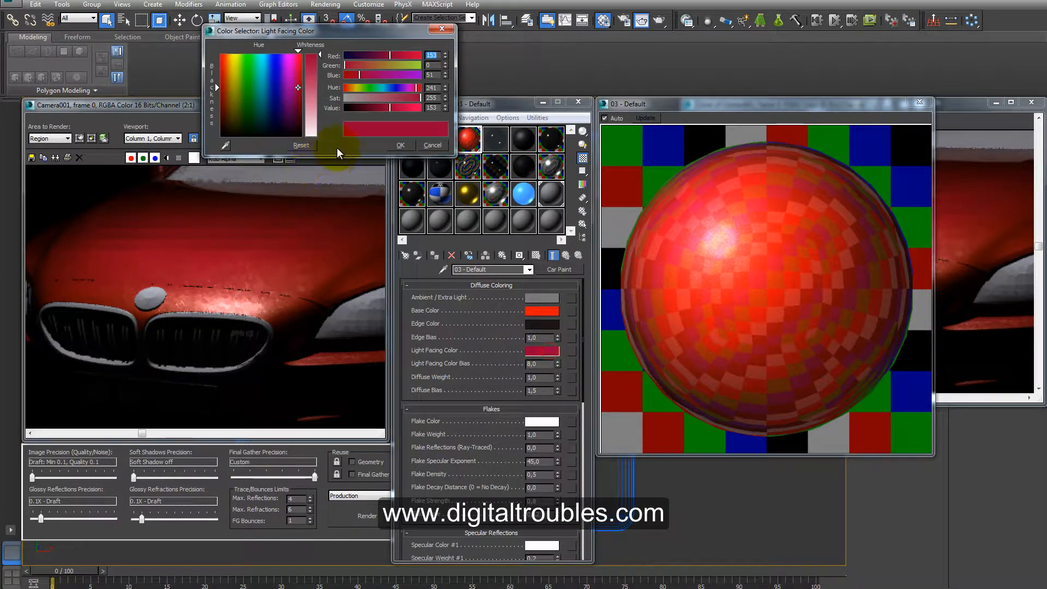
click(432, 145)
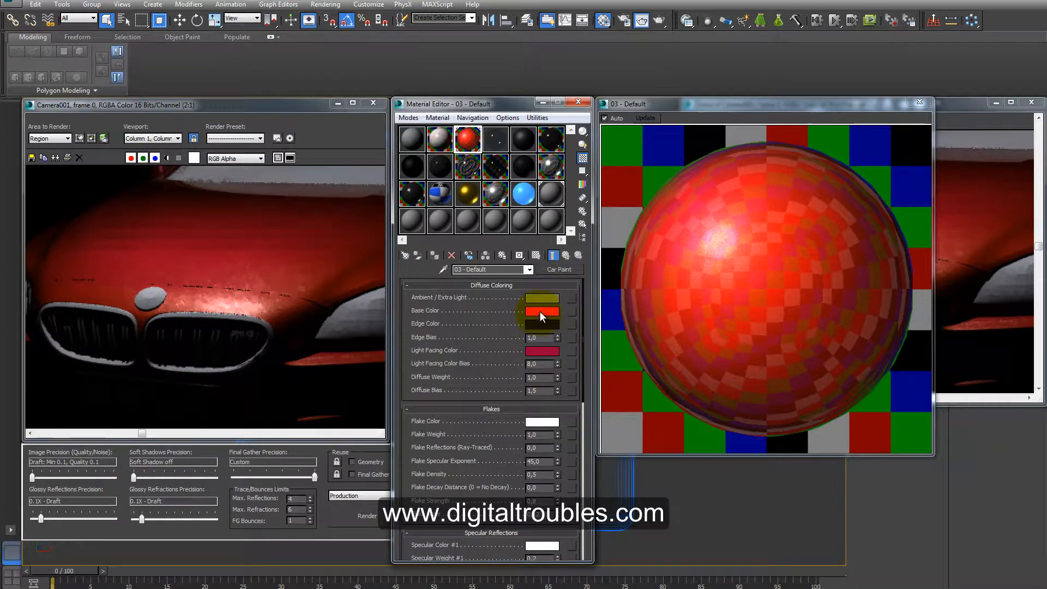
drag(538, 349, 538, 352)
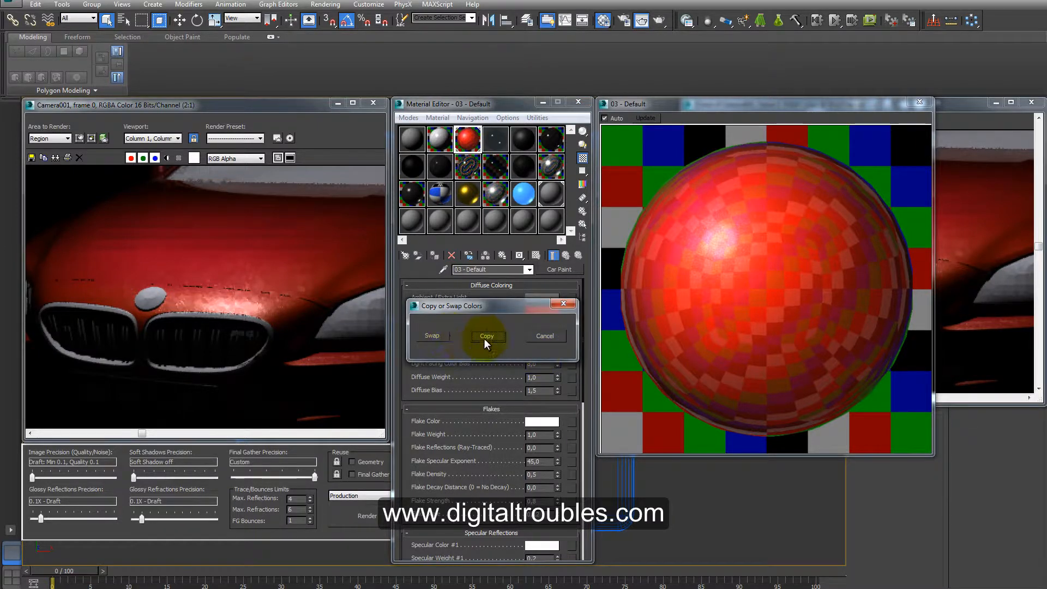
click(490, 339)
click(545, 351)
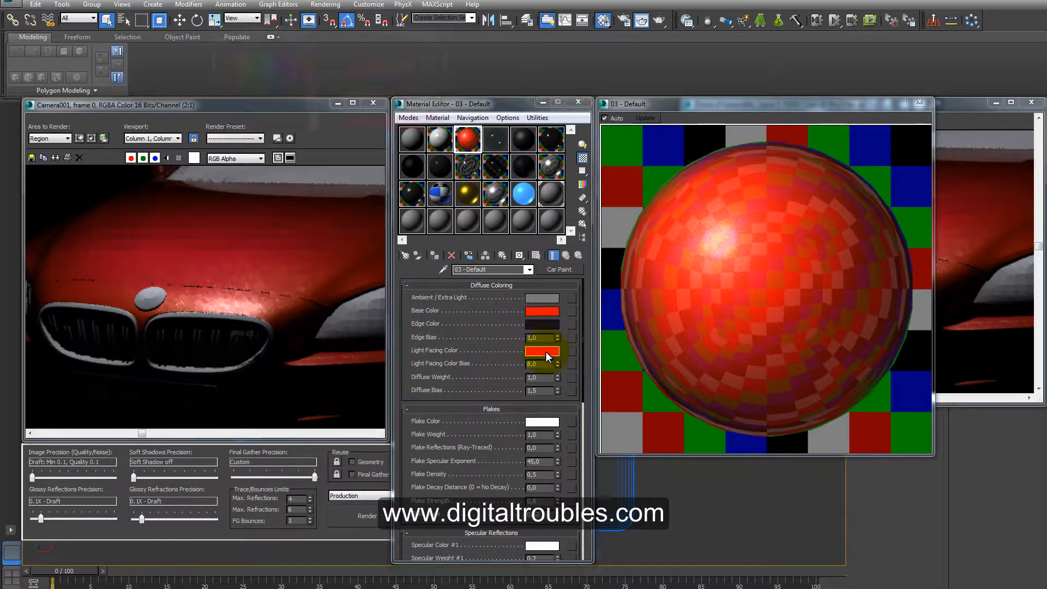
drag(320, 58, 319, 64)
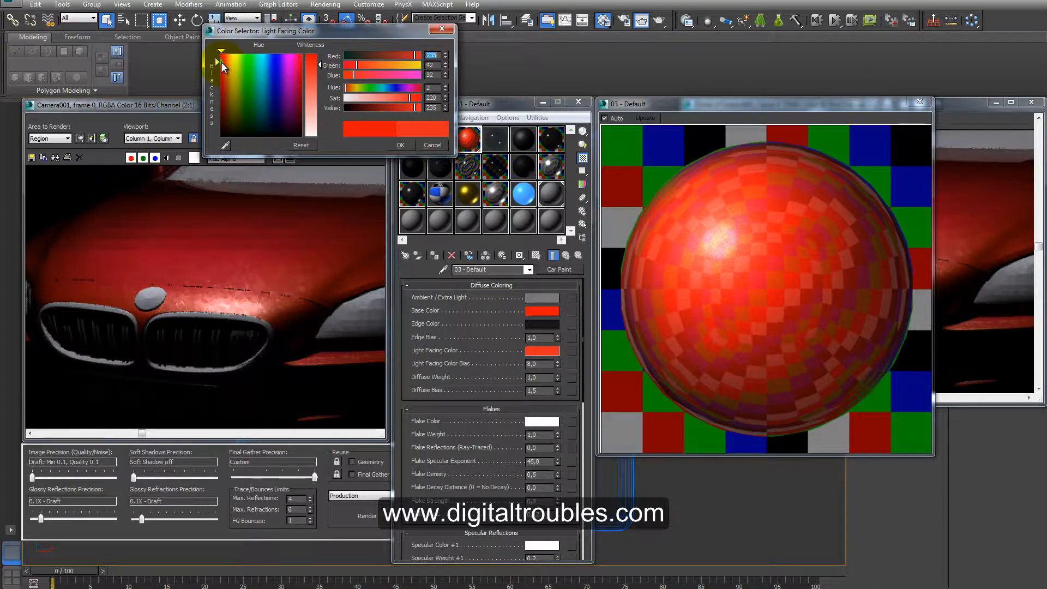
click(399, 143)
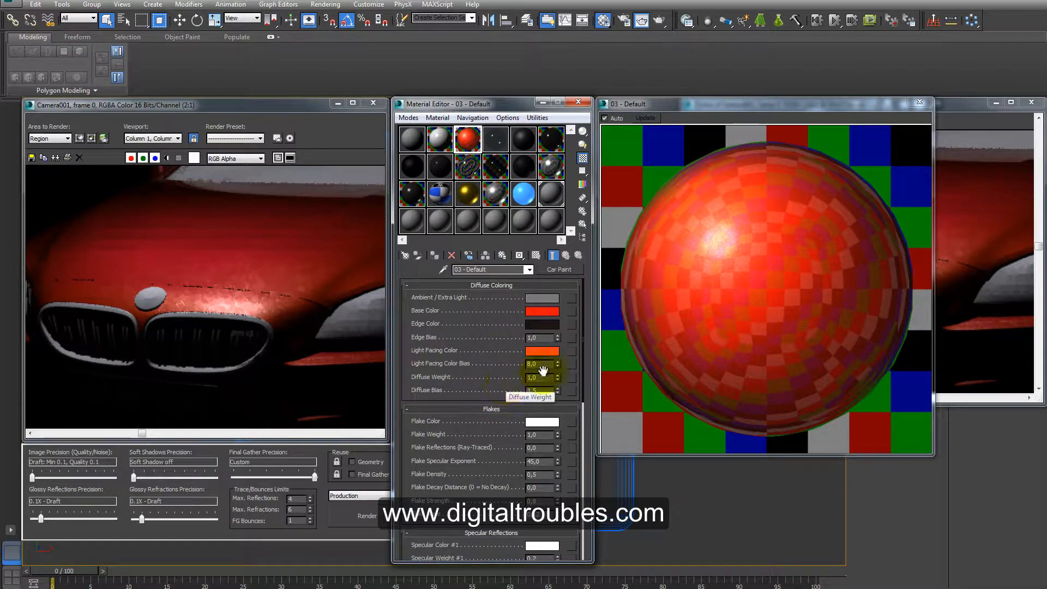
Test-render the camera region with the new paint colors and compare it with the cloned earlier frame.
click(959, 104)
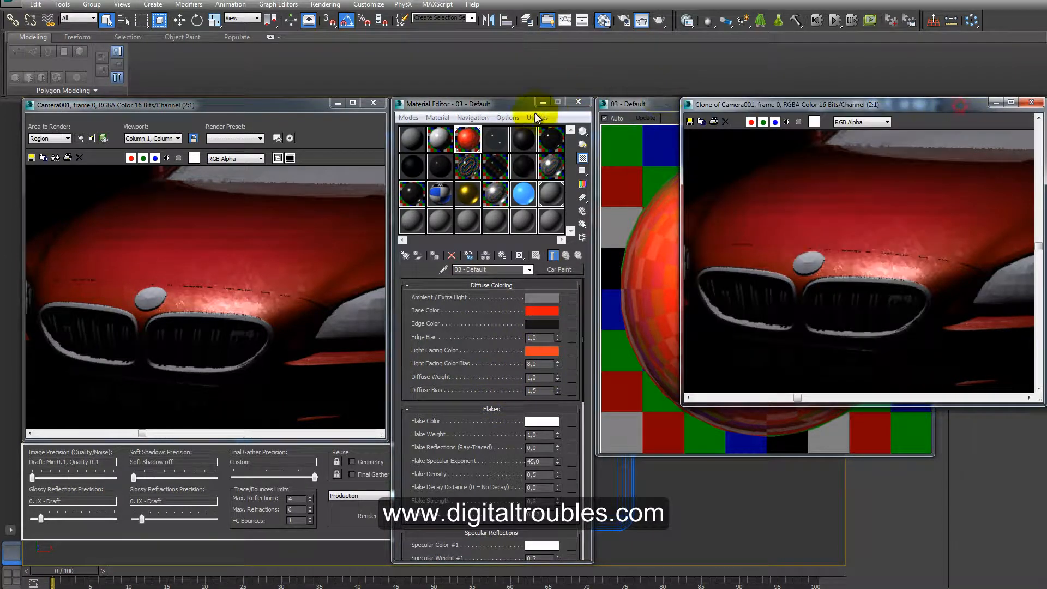
click(364, 515)
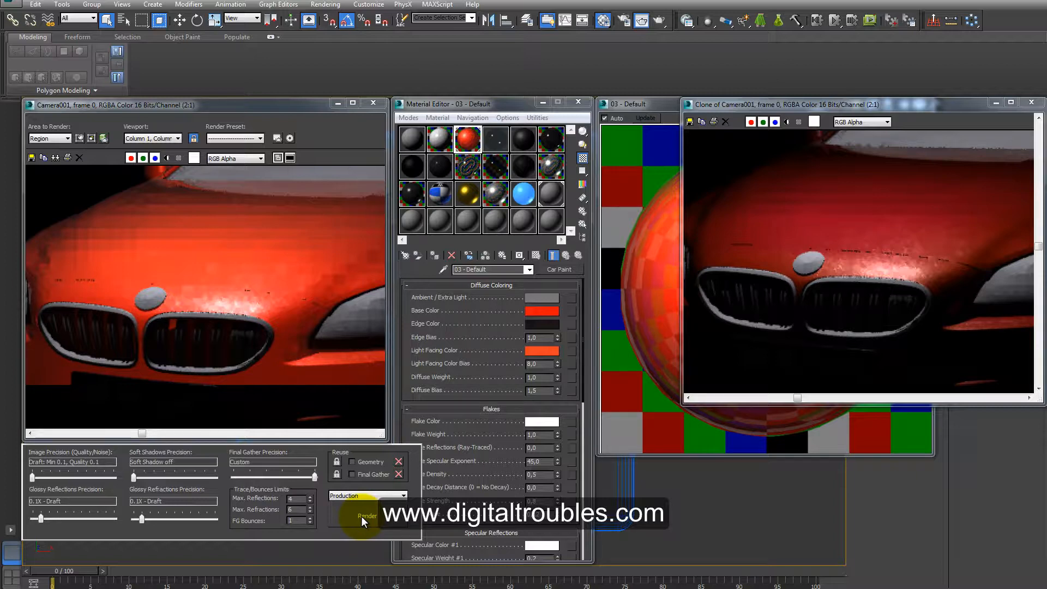
click(361, 515)
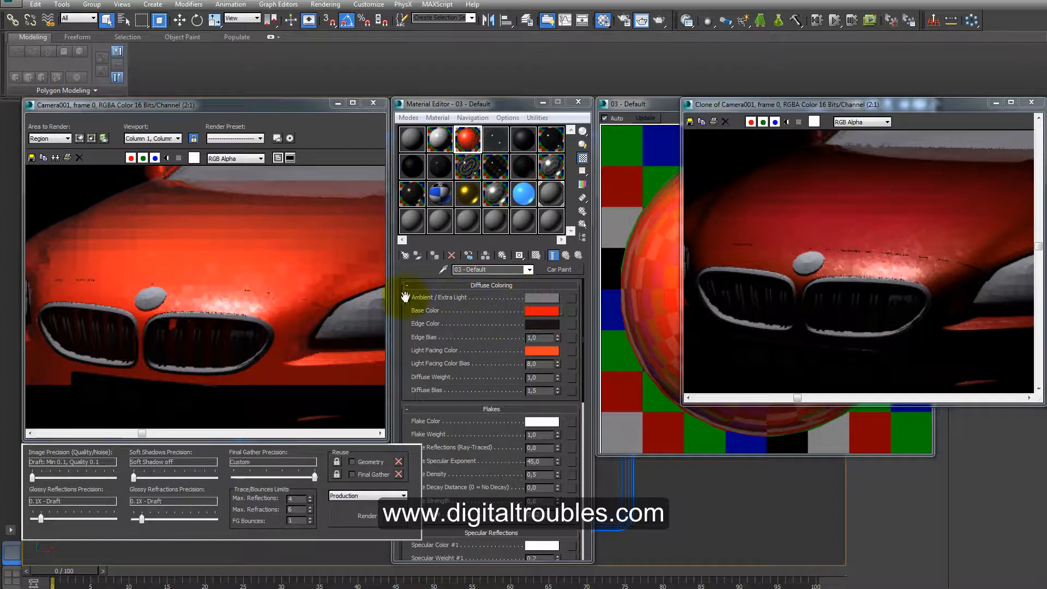
Darken the car paint's Ambient / Extra Light color to a dark grey of RGB 32, 32, 32 and test-render the camera region.
click(544, 299)
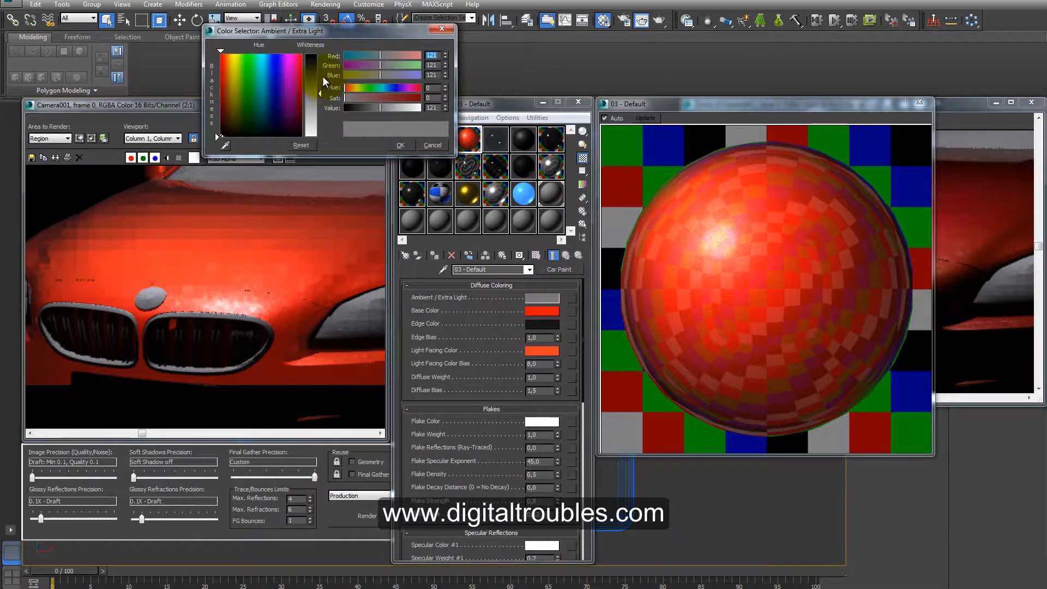
drag(322, 76, 317, 75)
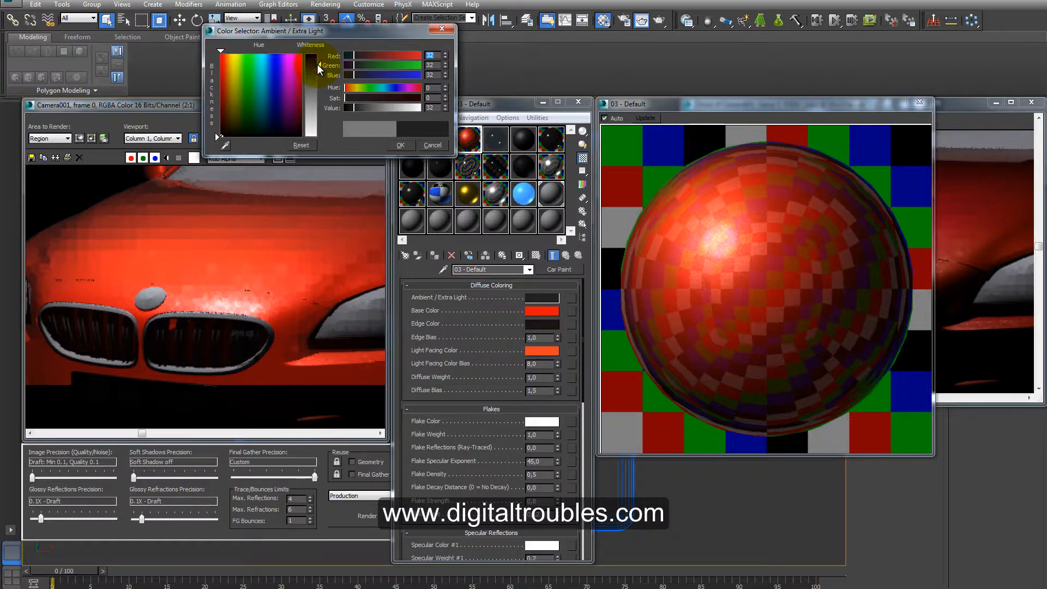
click(399, 144)
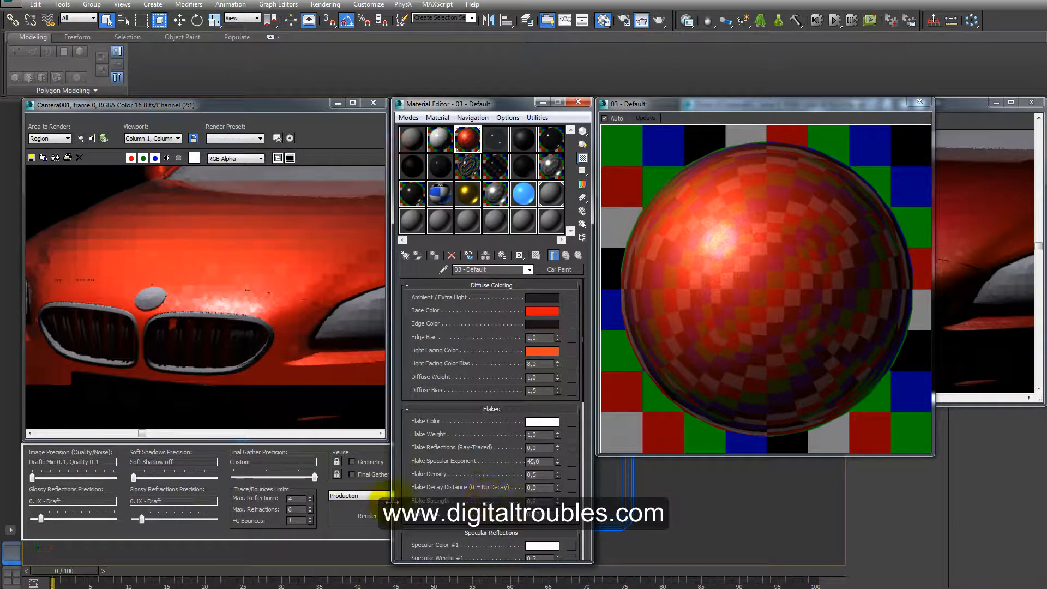
click(354, 513)
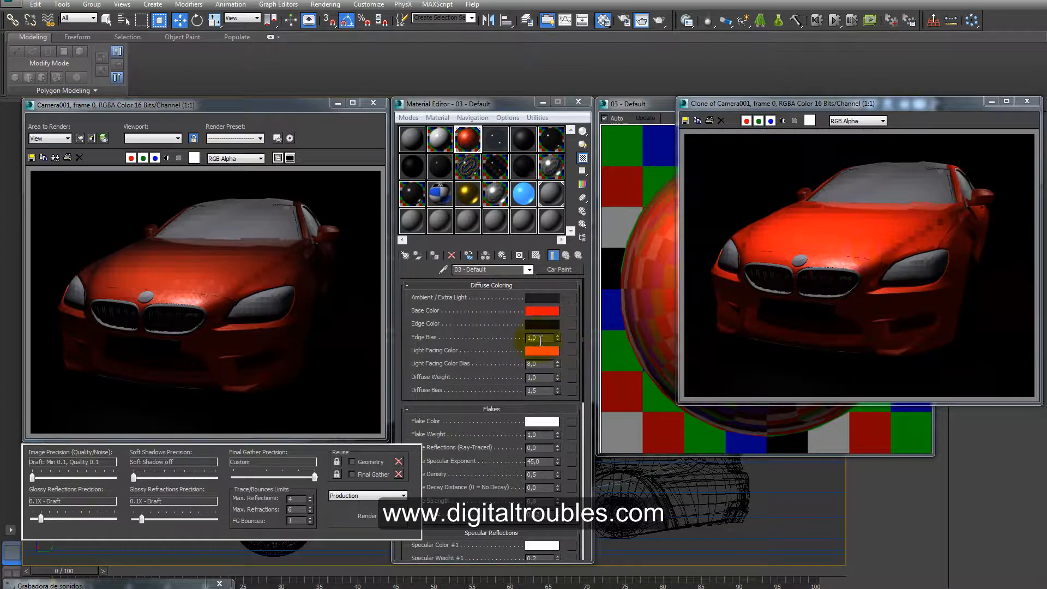
Try an Edge Bias of 0,1 on the car paint and check its preview sphere against the cloned render.
drag(544, 338, 465, 333)
text(0,1)
key(Return)
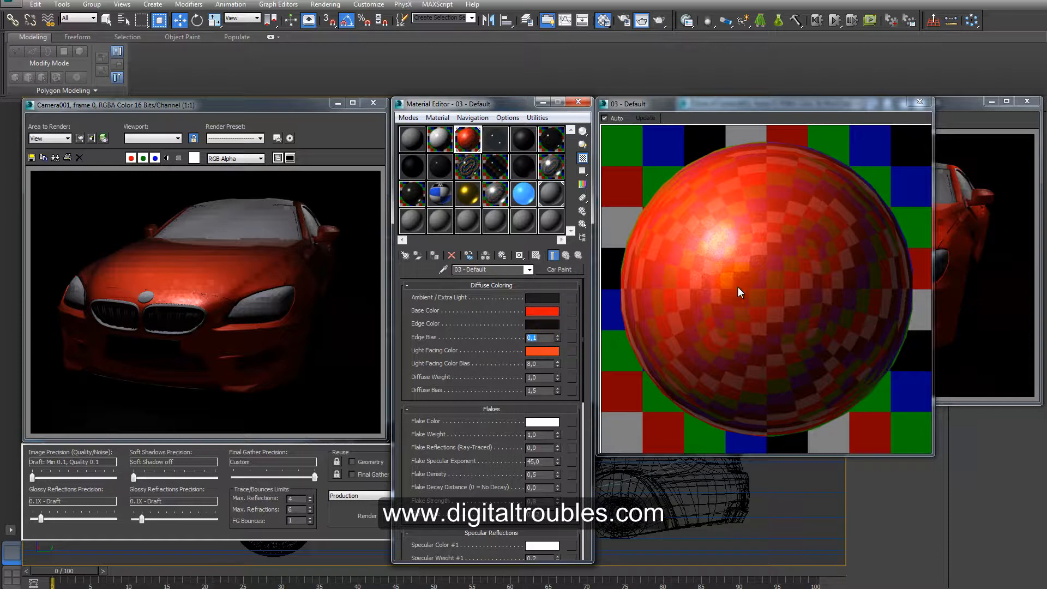
click(968, 103)
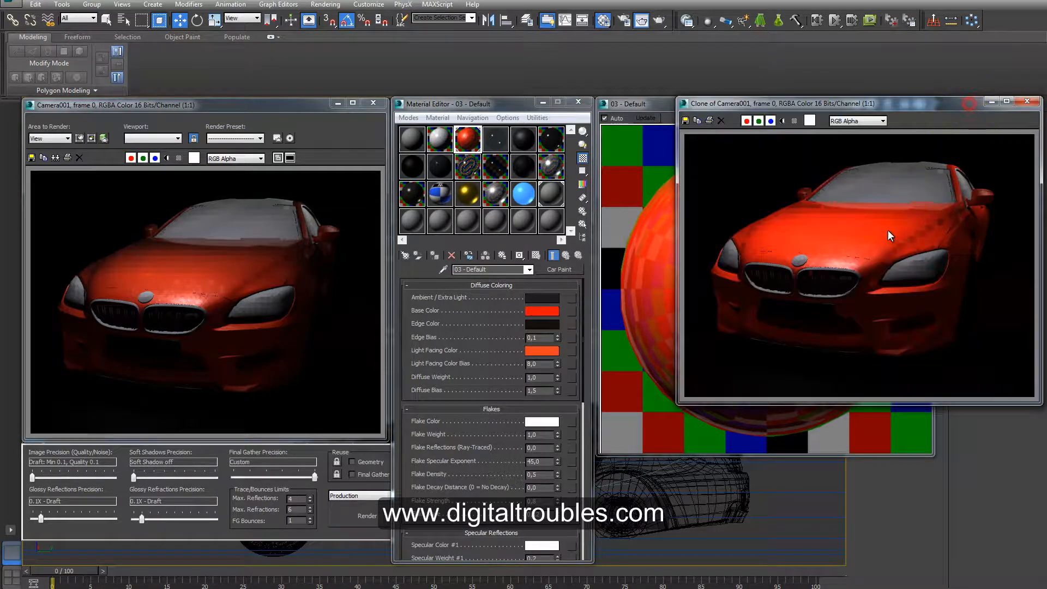
double_click(544, 336)
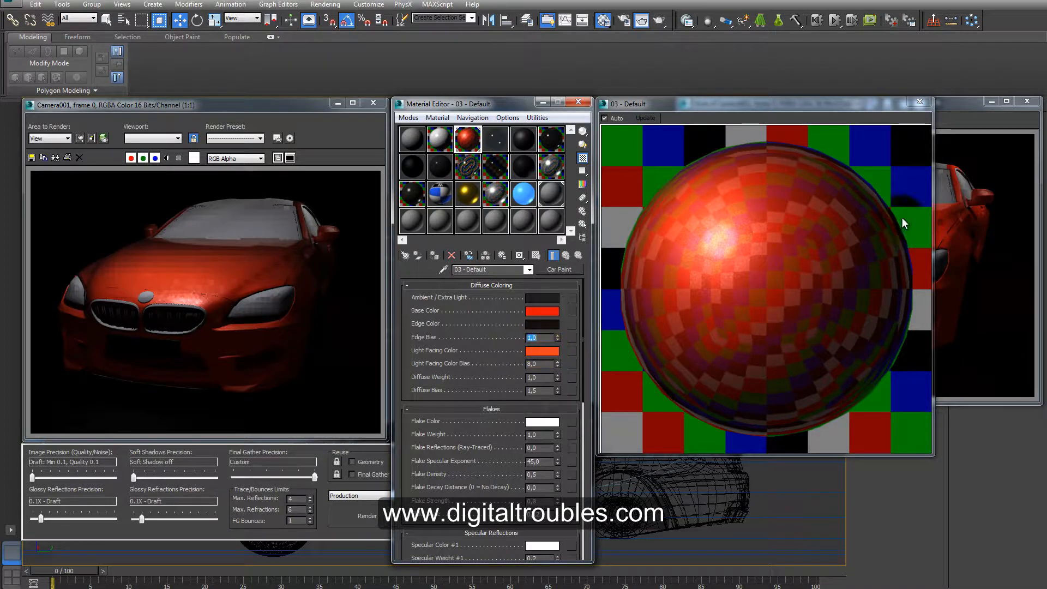
text(0)
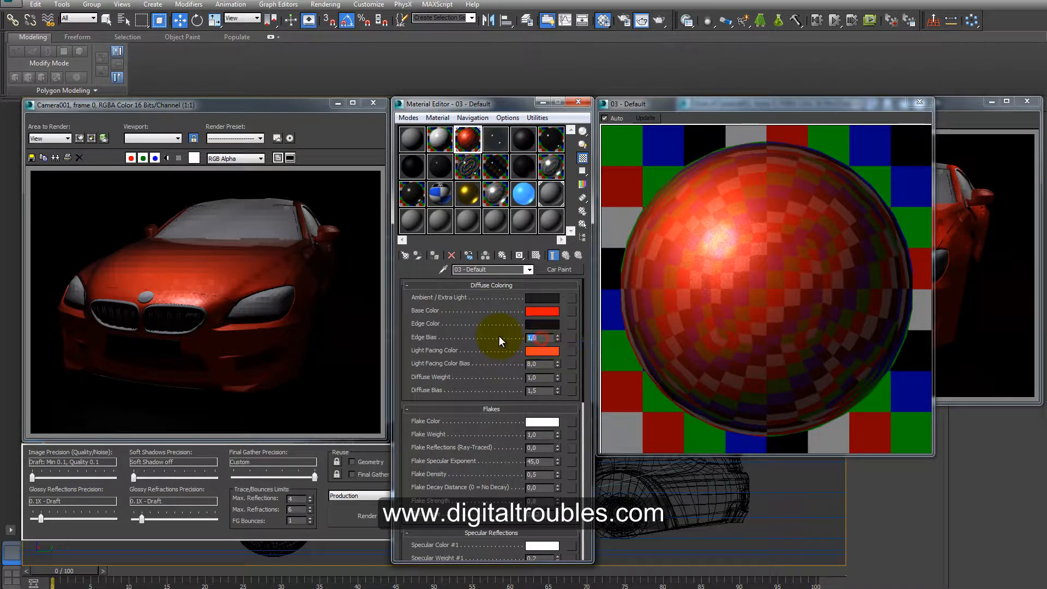
text(,1)
key(Return)
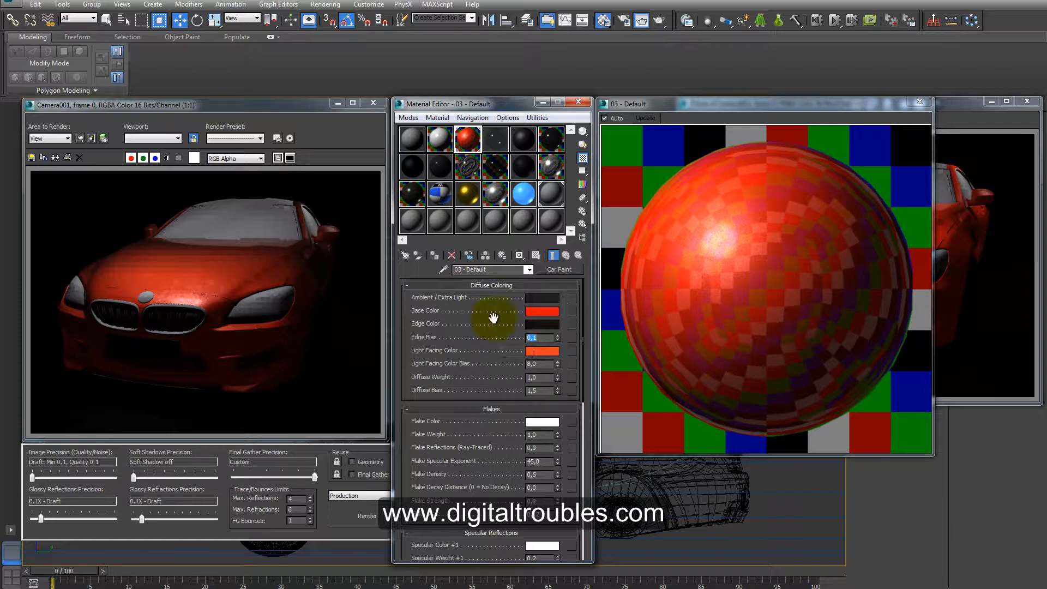
Try an Edge Bias of 2,0 on the car paint.
click(538, 338)
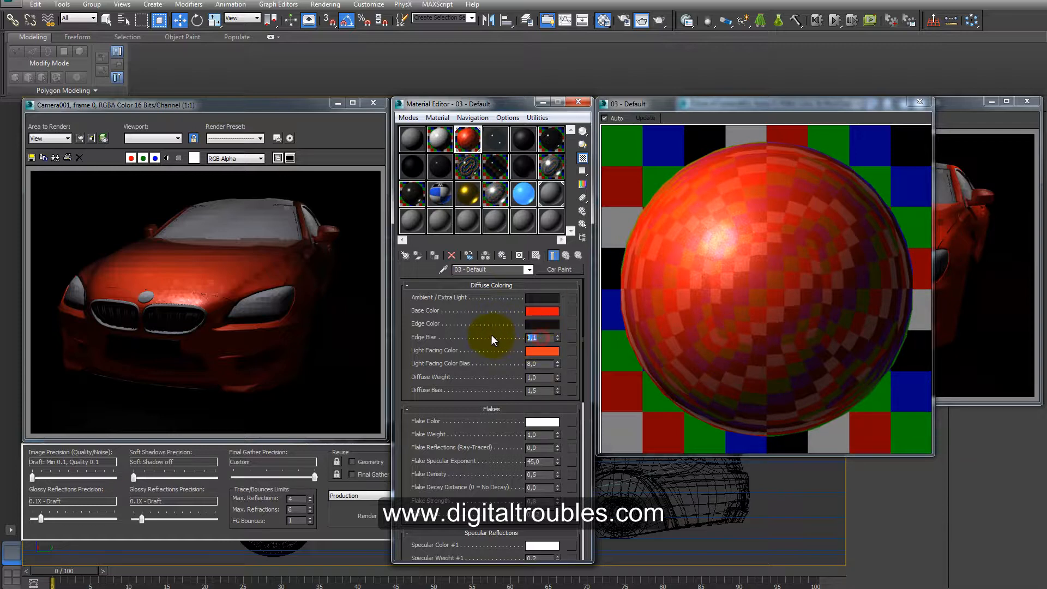
text(2)
key(Return)
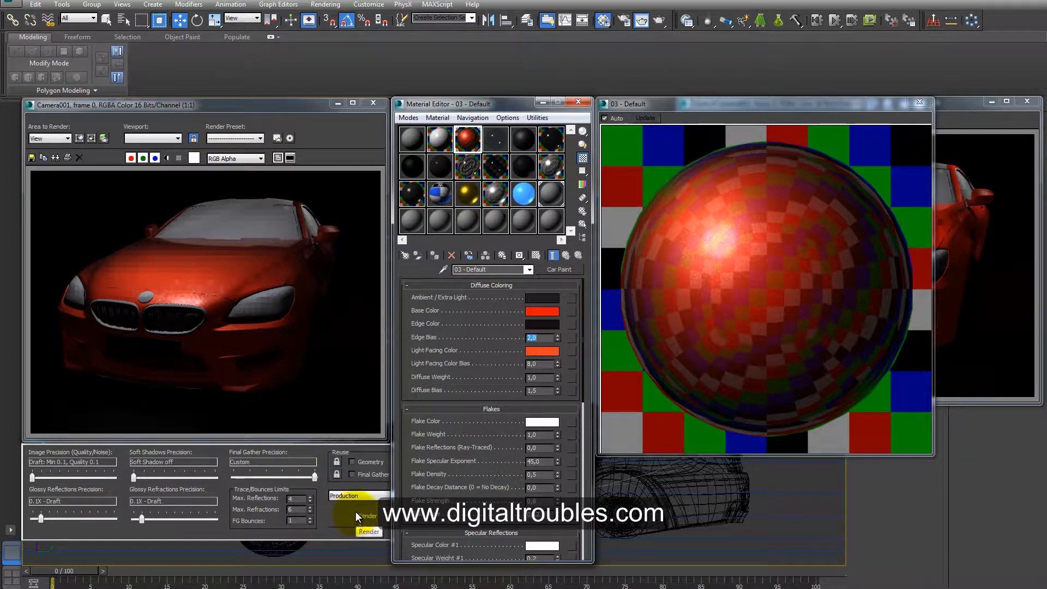
Replace the old cloned frame with a clone of the current render, and test-render the full camera view.
click(957, 103)
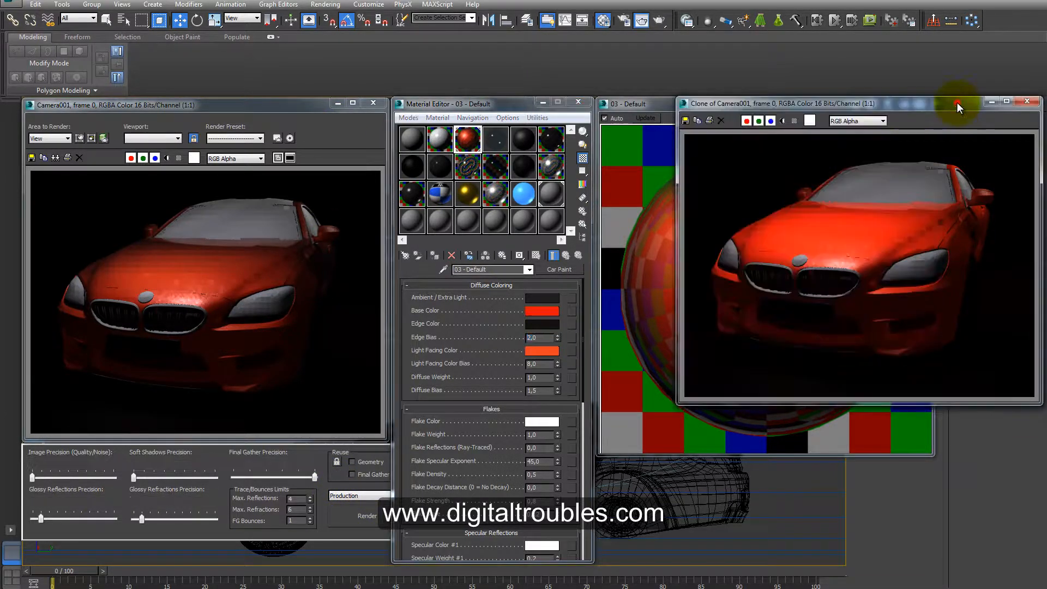
click(1032, 103)
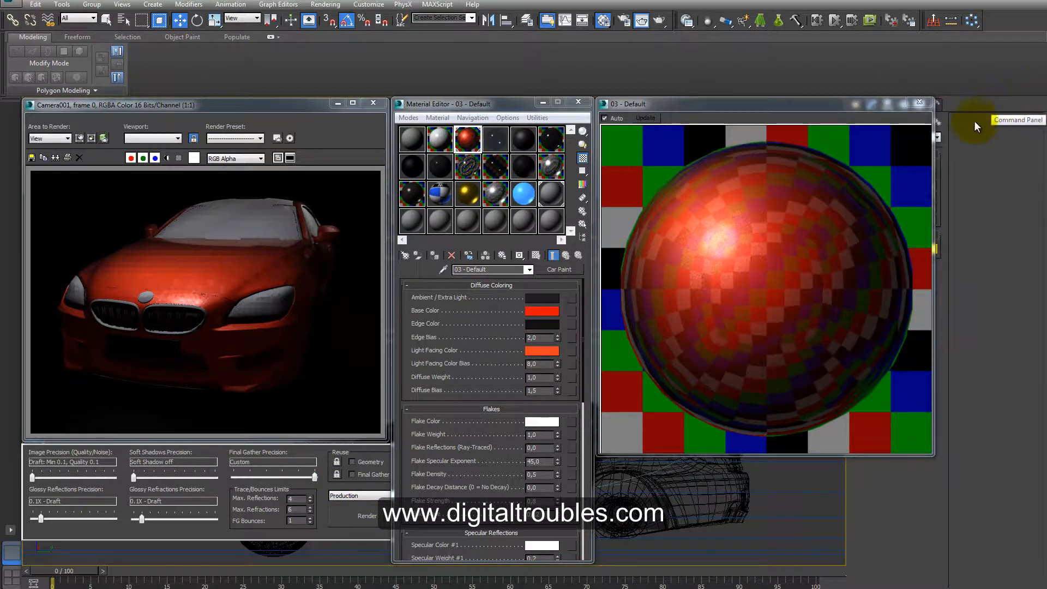
click(103, 138)
mouse_move(551, 175)
mouse_down()
mouse_move(876, 139)
mouse_move(899, 116)
mouse_move(886, 107)
mouse_up()
click(485, 104)
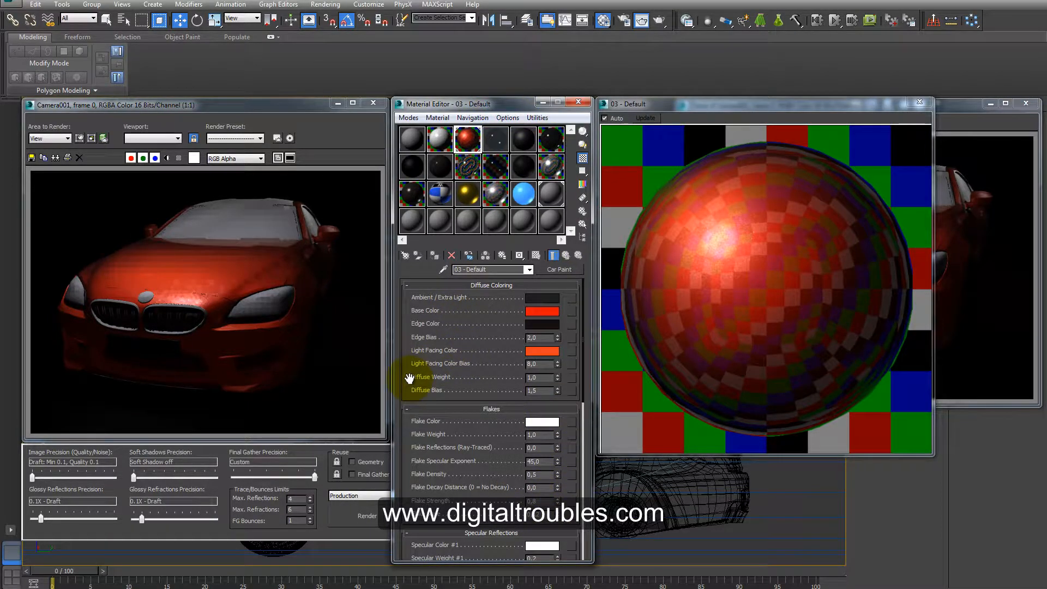
click(362, 508)
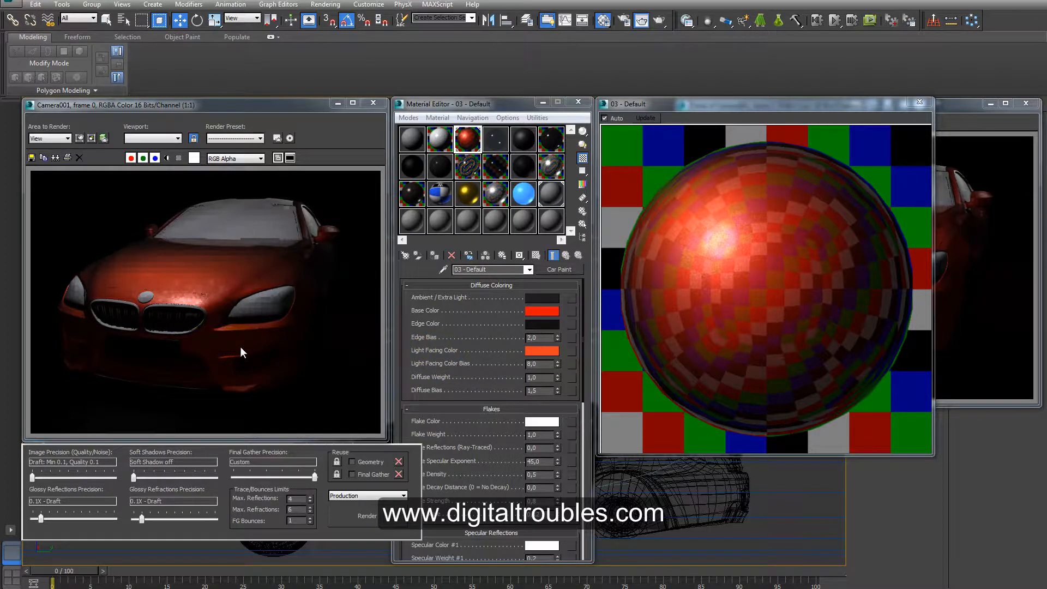
Compare the new render with the cloned frame side by side, checking how Edge Bias darkens the bodywork's edges.
double_click(533, 337)
drag(960, 106, 653, 128)
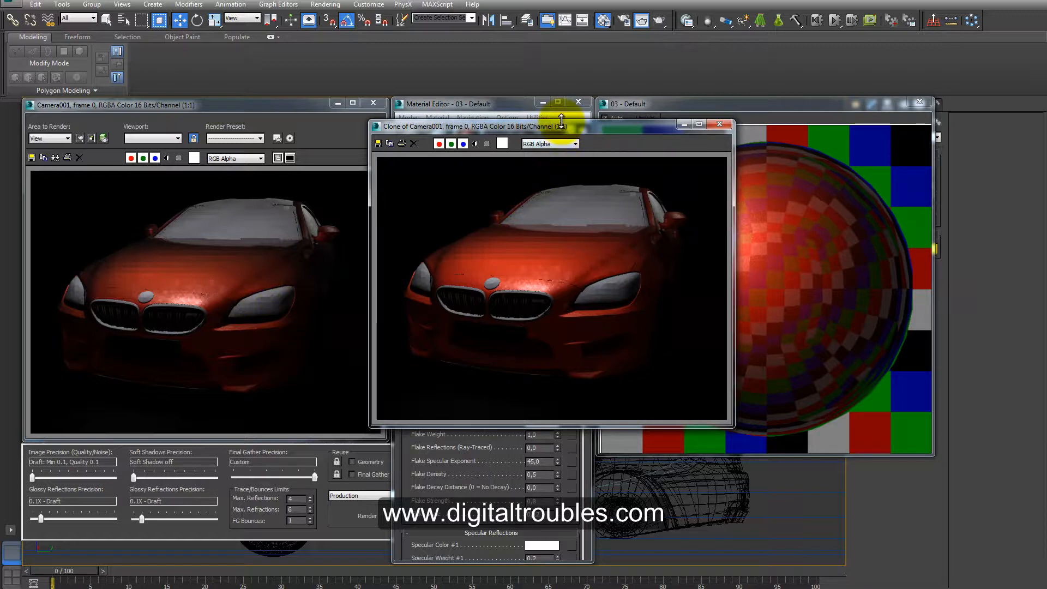
drag(578, 126, 746, 149)
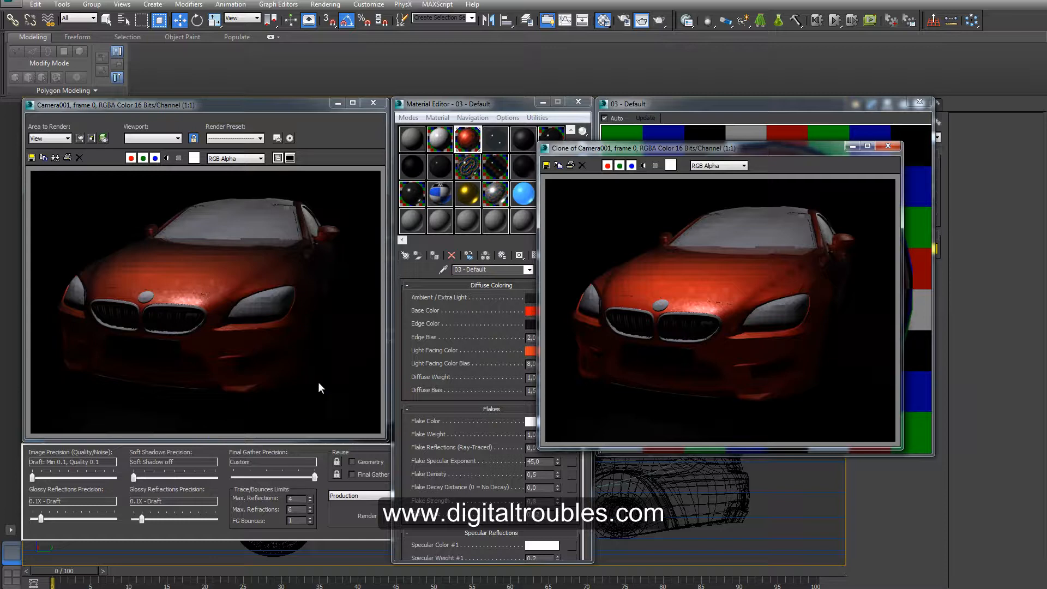
mouse_move(815, 140)
mouse_down()
mouse_move(867, 164)
mouse_move(936, 264)
mouse_up()
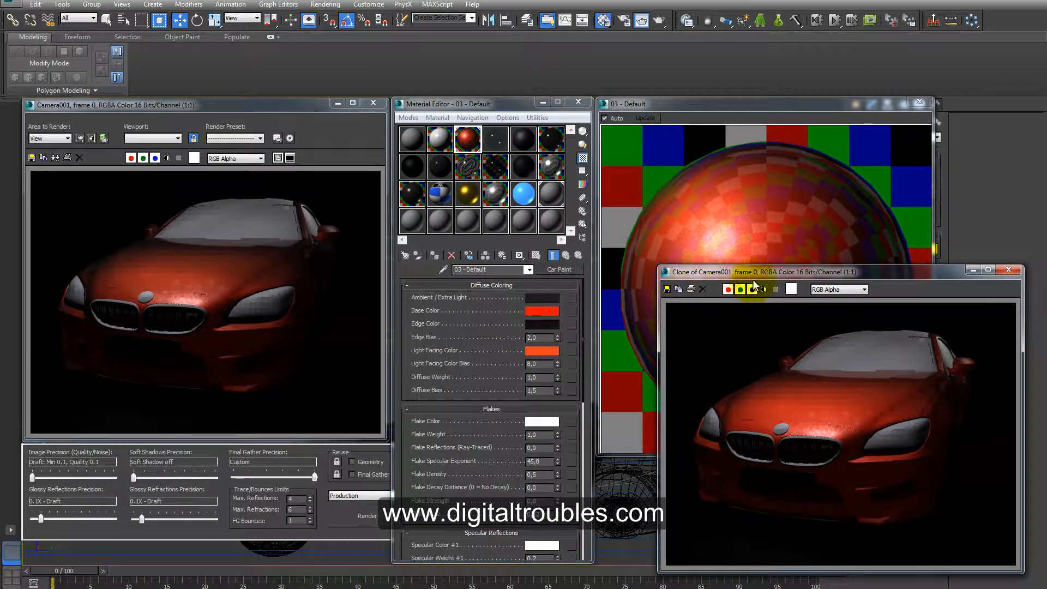
drag(786, 272, 794, 263)
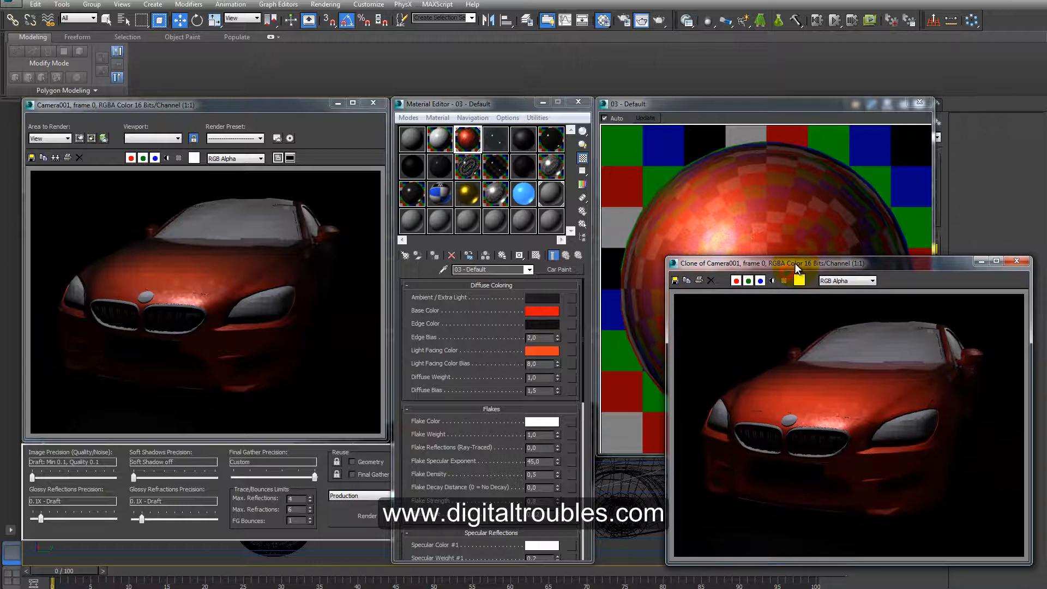
double_click(539, 338)
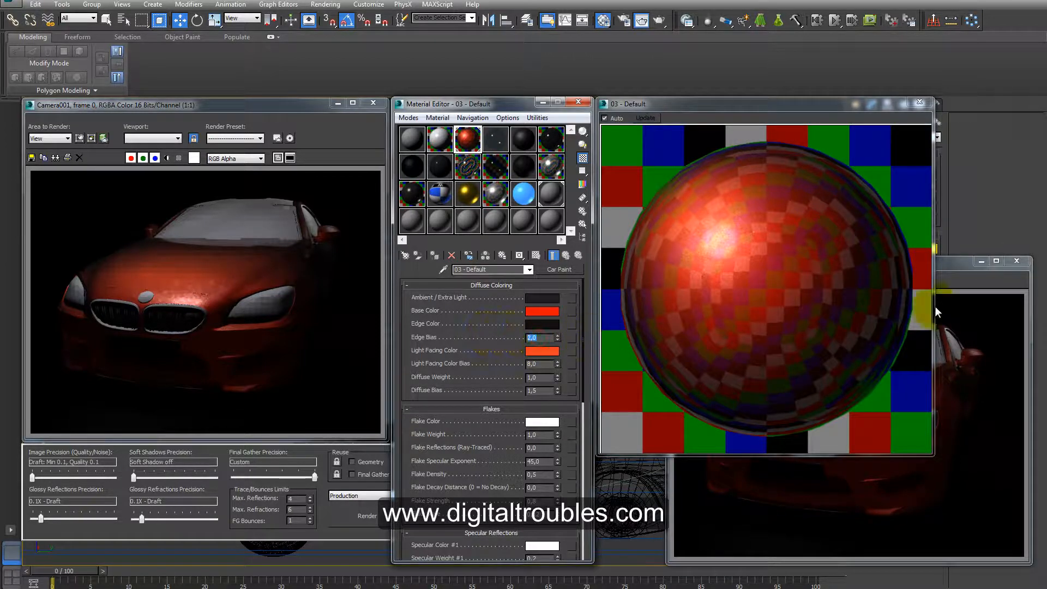
mouse_move(960, 269)
mouse_down()
mouse_move(941, 155)
mouse_move(948, 126)
mouse_up()
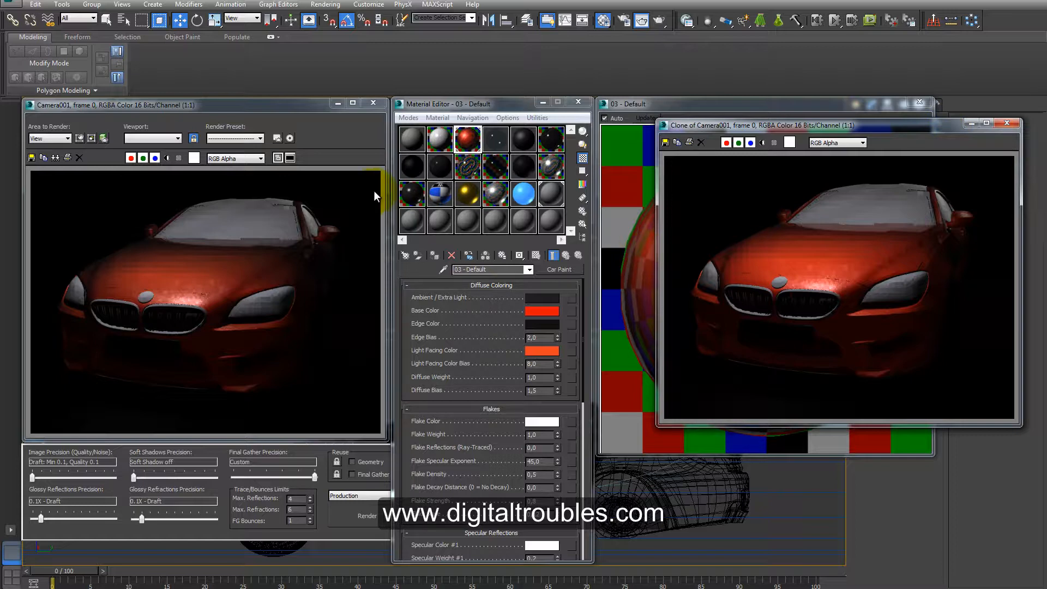
Clone the current rendered frame and set it aside as a second comparison image.
click(56, 158)
mouse_move(577, 179)
mouse_down()
mouse_move(838, 231)
mouse_move(823, 221)
mouse_up()
click(520, 104)
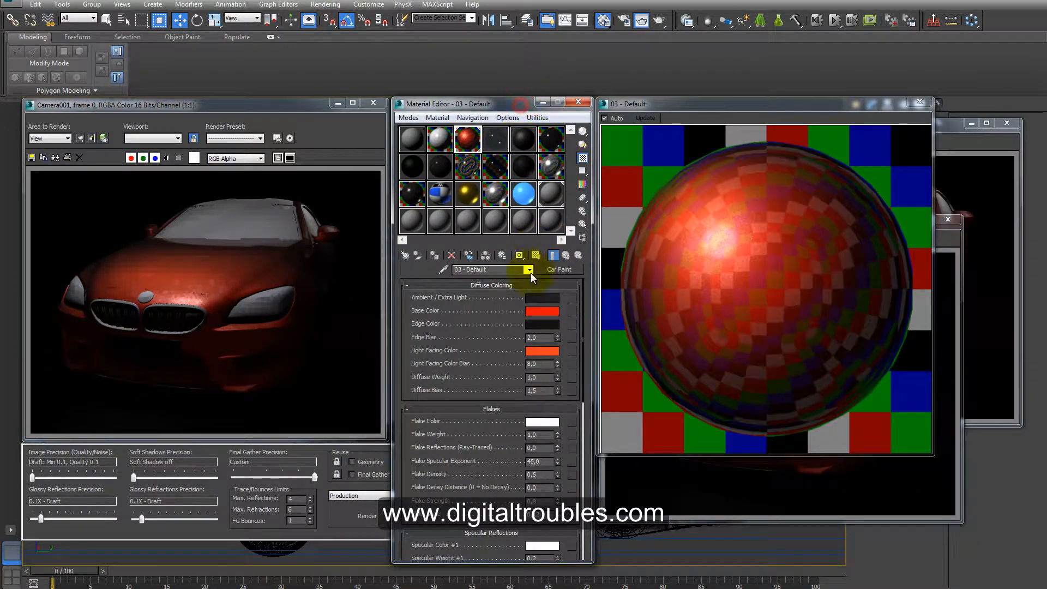
Set the car paint's Edge Bias to 1,5 and test-render the camera view.
double_click(537, 337)
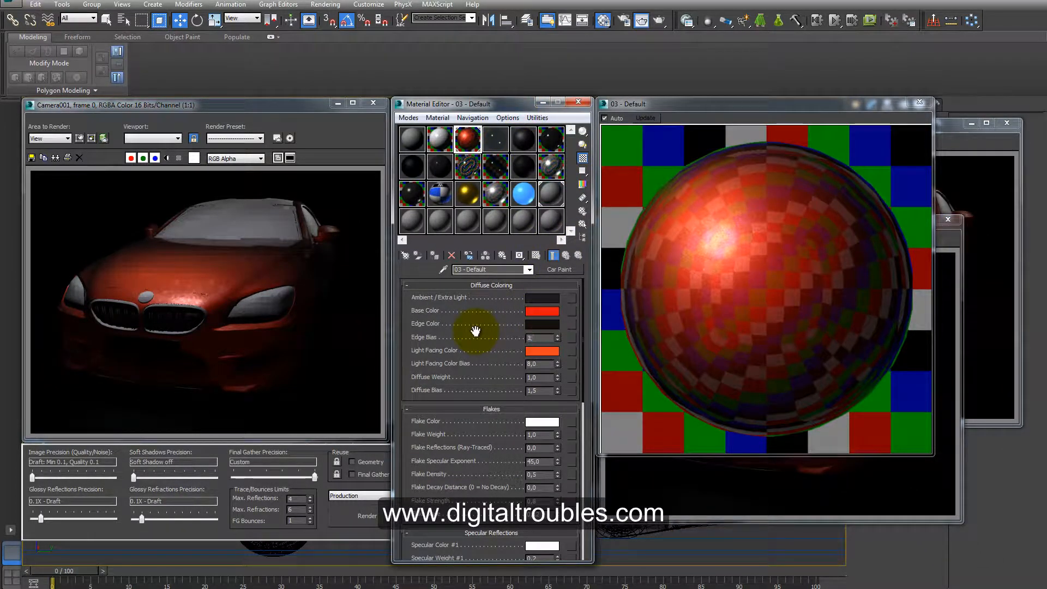
key(Return)
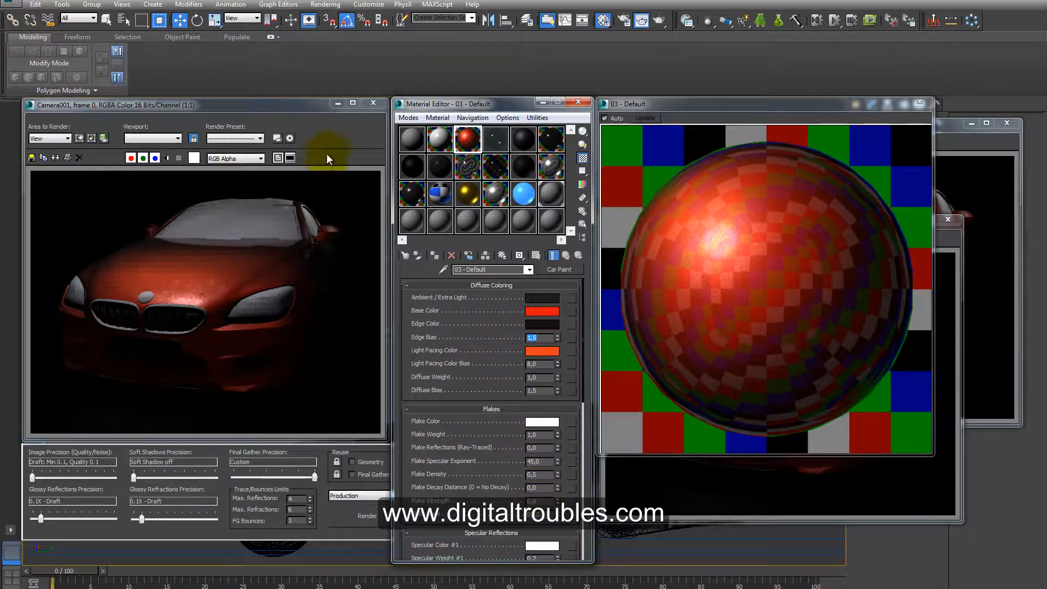
click(378, 516)
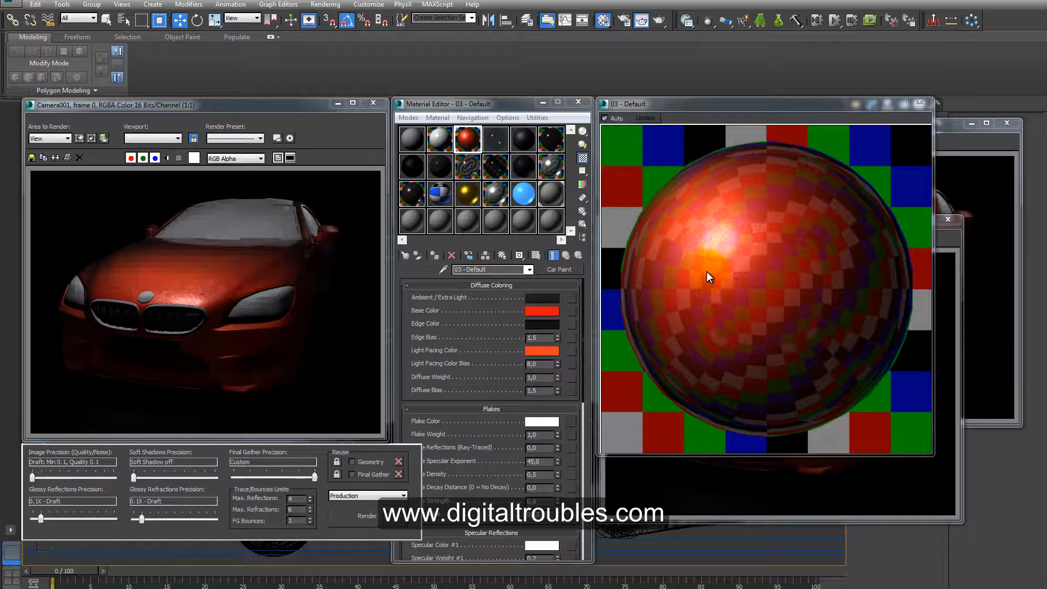
Compare the new render with both cloned frames, and close the two clones.
click(949, 269)
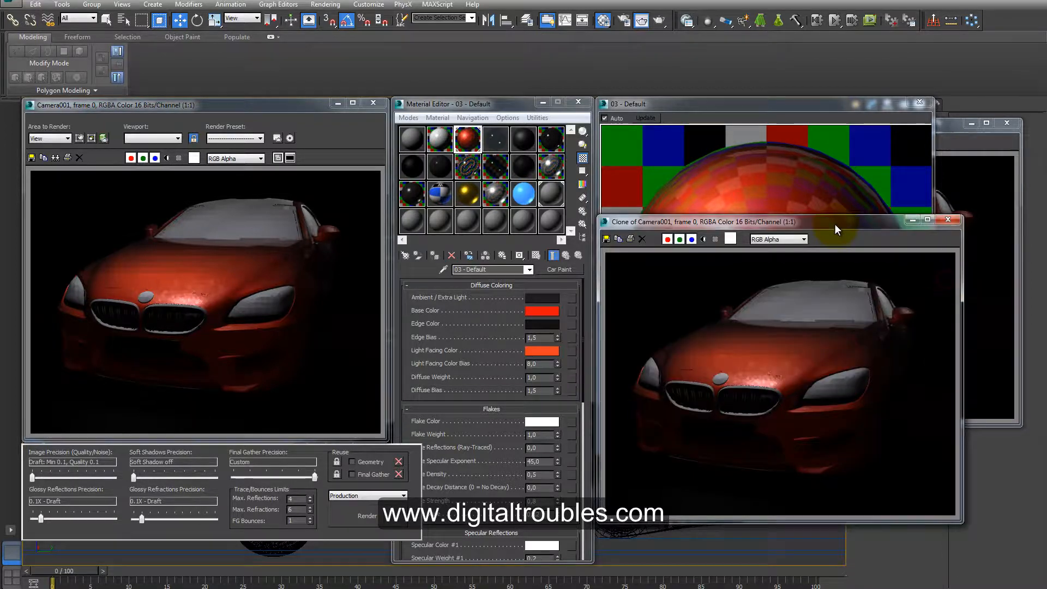
mouse_move(834, 224)
mouse_down()
mouse_move(521, 318)
mouse_move(484, 289)
mouse_move(492, 282)
mouse_move(512, 298)
mouse_up()
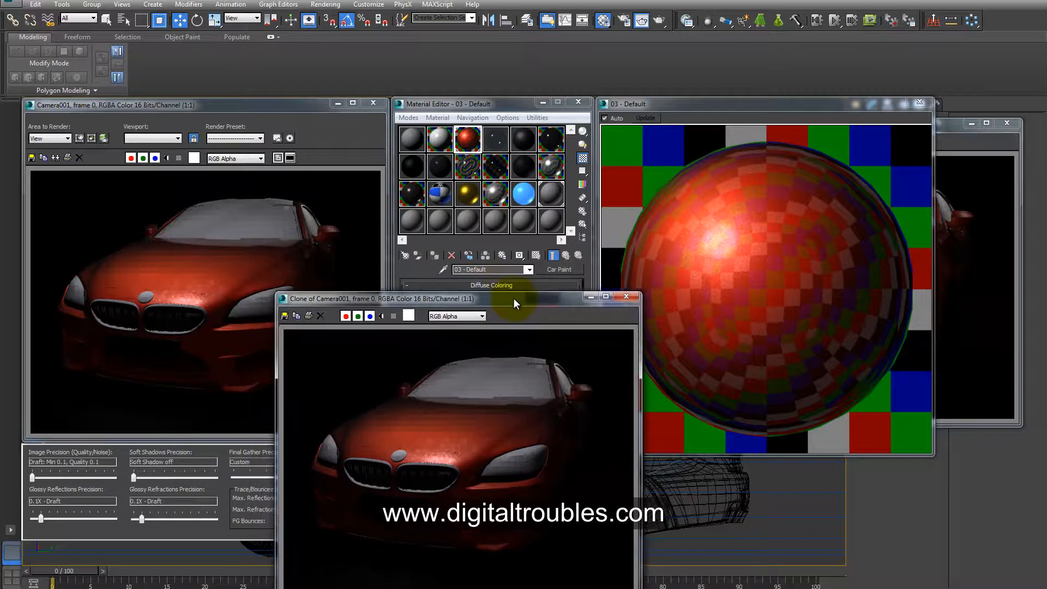
drag(960, 124, 859, 166)
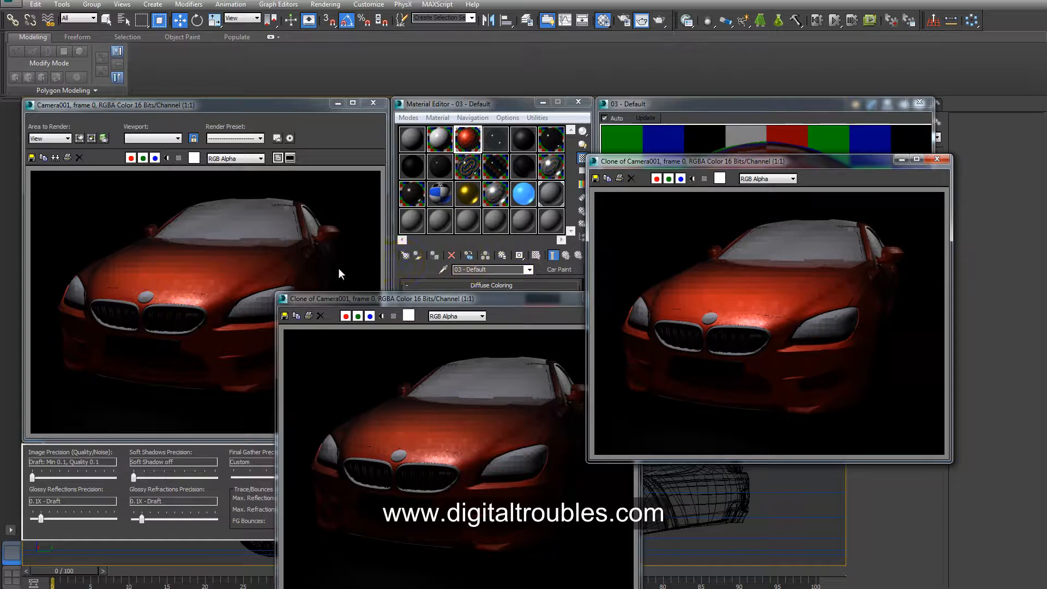
click(550, 300)
click(626, 300)
click(942, 159)
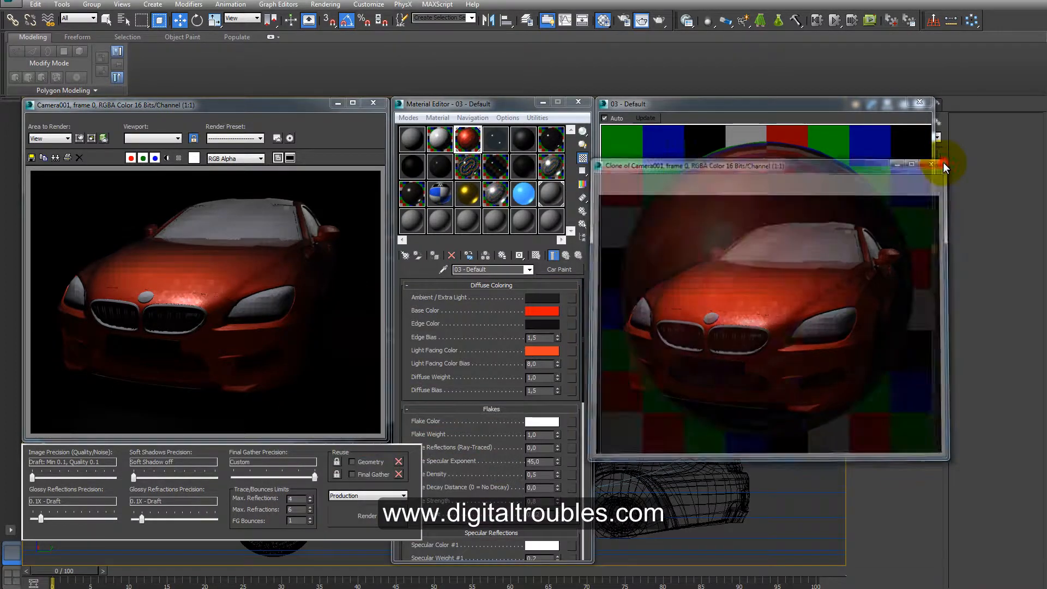
Set the car paint's Light Facing Color to a more saturated orange-red, RGB 237, 51, 15.
click(544, 351)
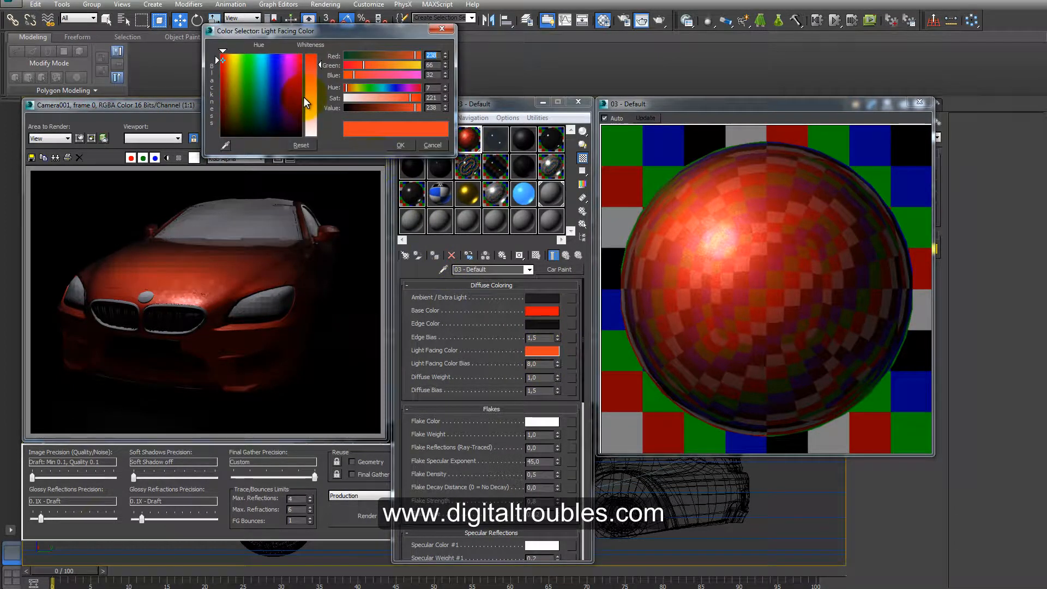
drag(320, 64, 319, 58)
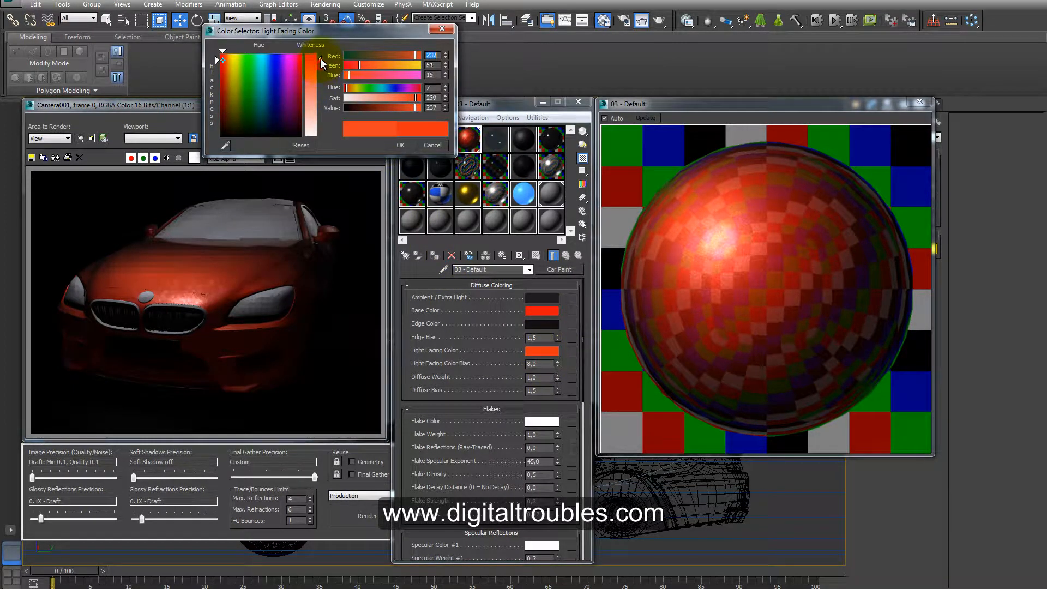
click(399, 145)
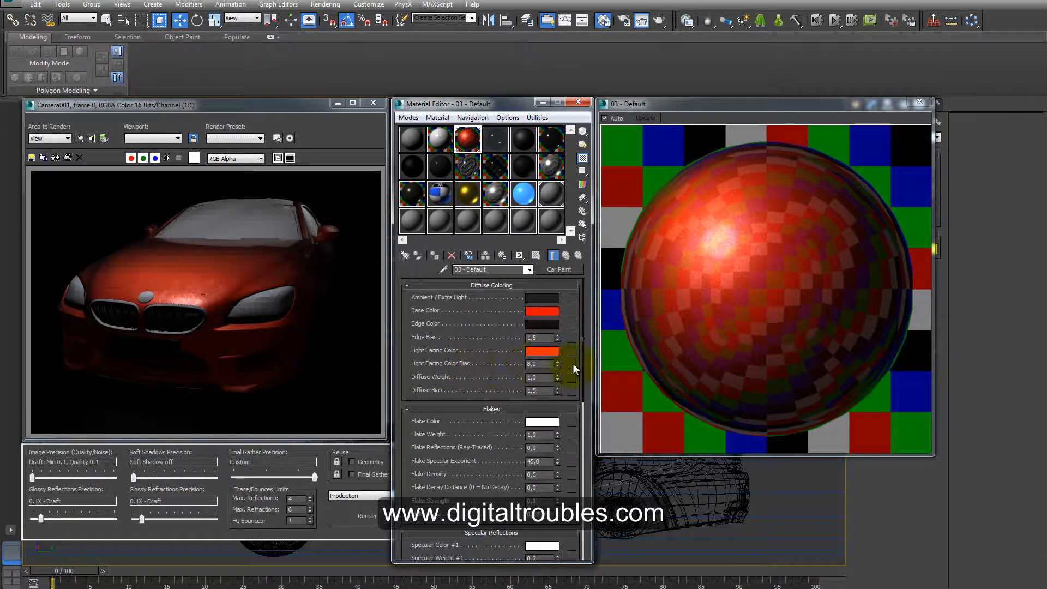
Set the car paint's Light Facing Color Bias to 0,1.
double_click(533, 364)
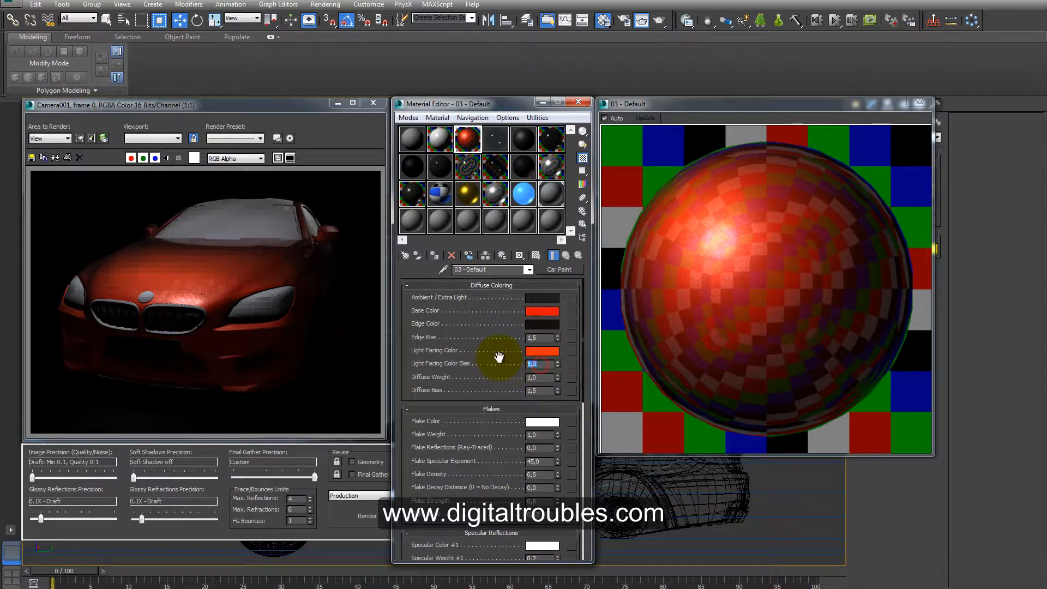
text(0,1)
key(Return)
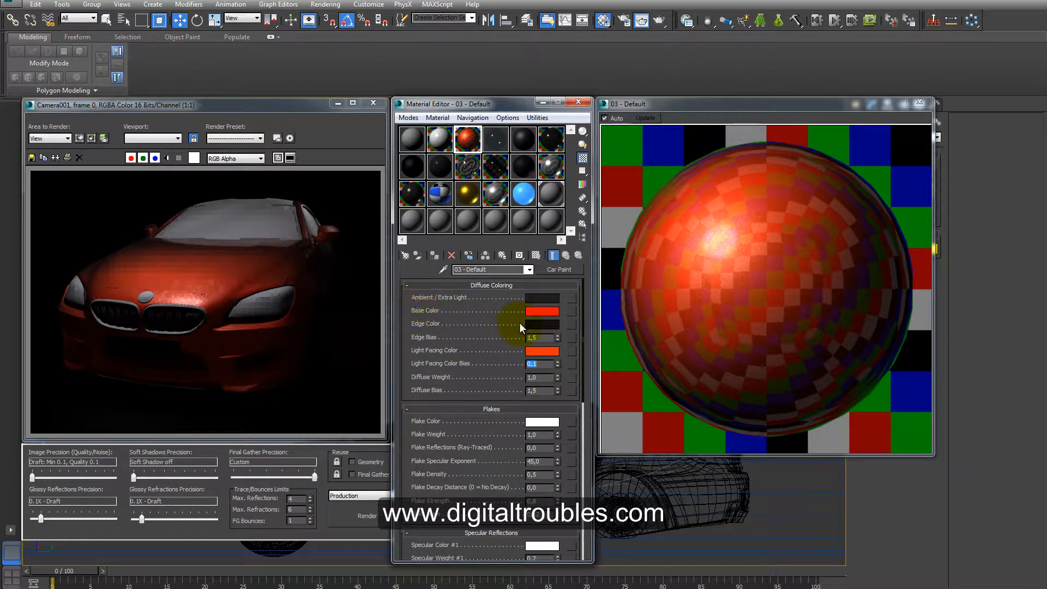
Clone the current frame for comparison and test-render the camera view with the new light-facing settings.
click(55, 157)
mouse_move(484, 178)
mouse_down()
mouse_move(666, 172)
mouse_move(816, 127)
mouse_up()
click(367, 515)
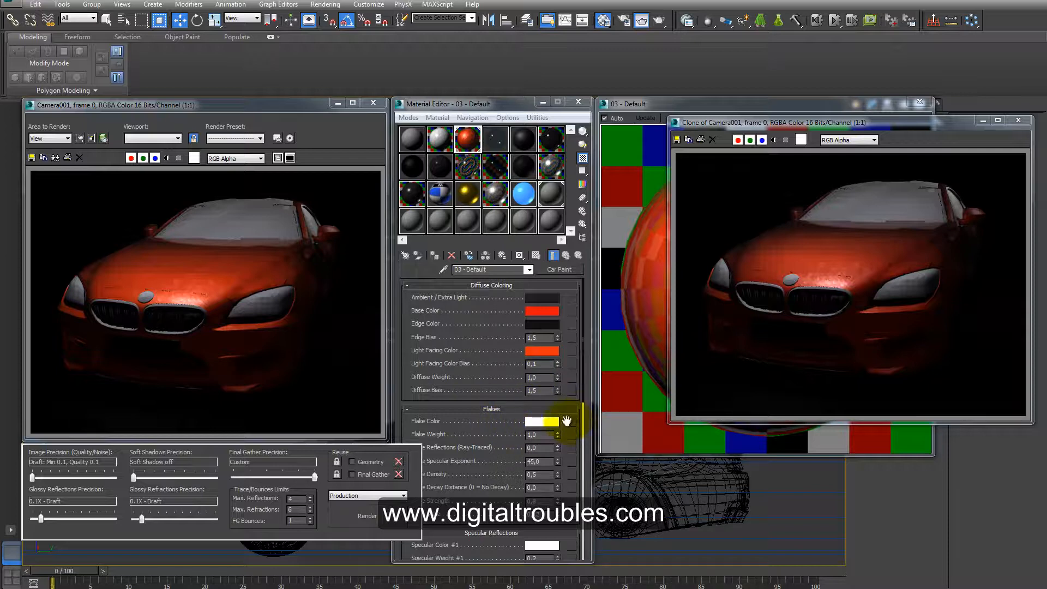
Set the car paint's Flake Scale to 0,01.
drag(567, 420, 561, 294)
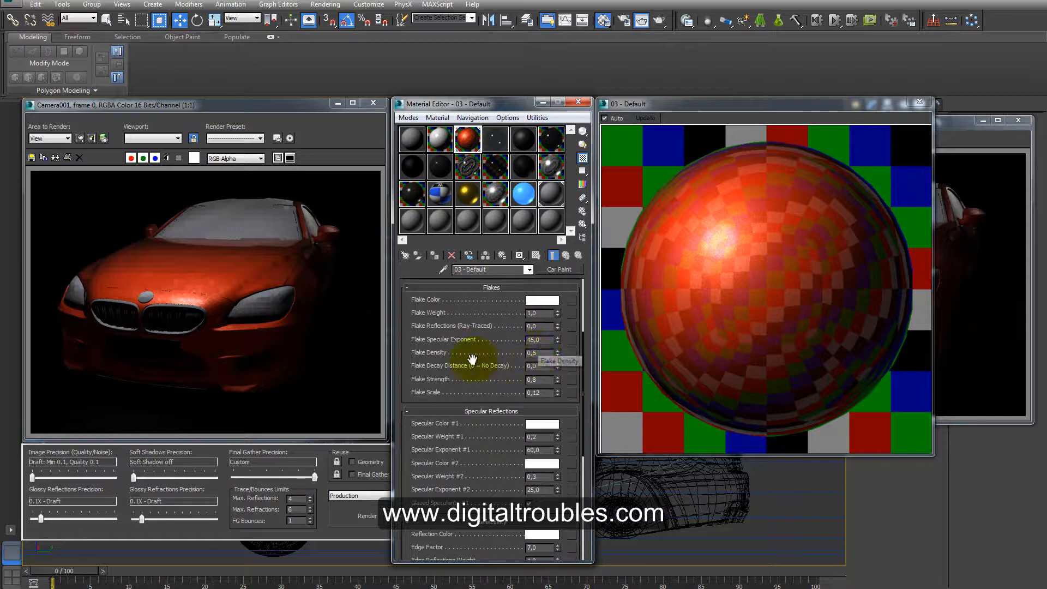
double_click(537, 393)
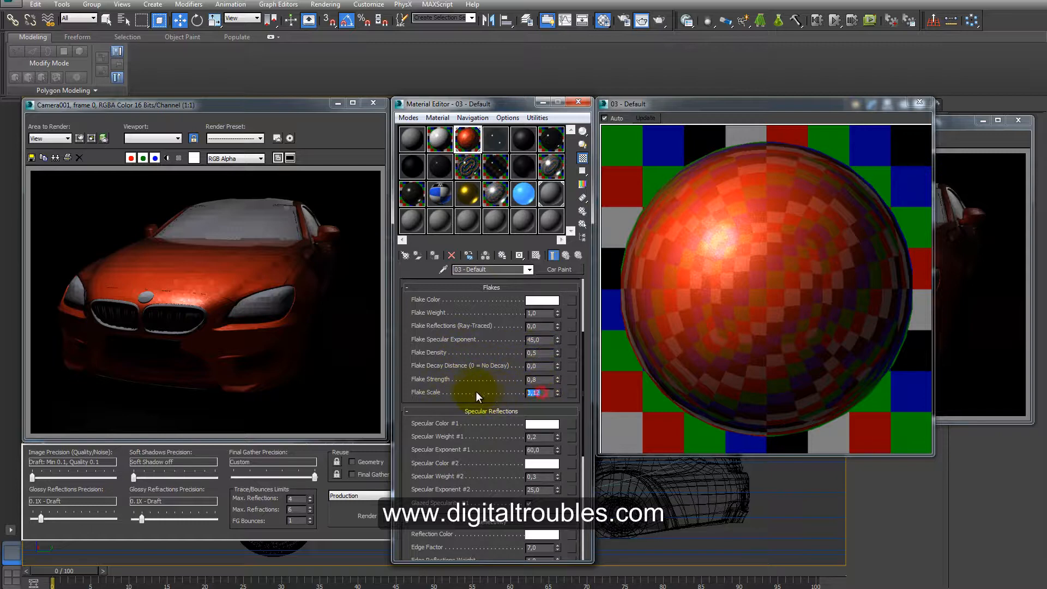
text(0,01)
key(Return)
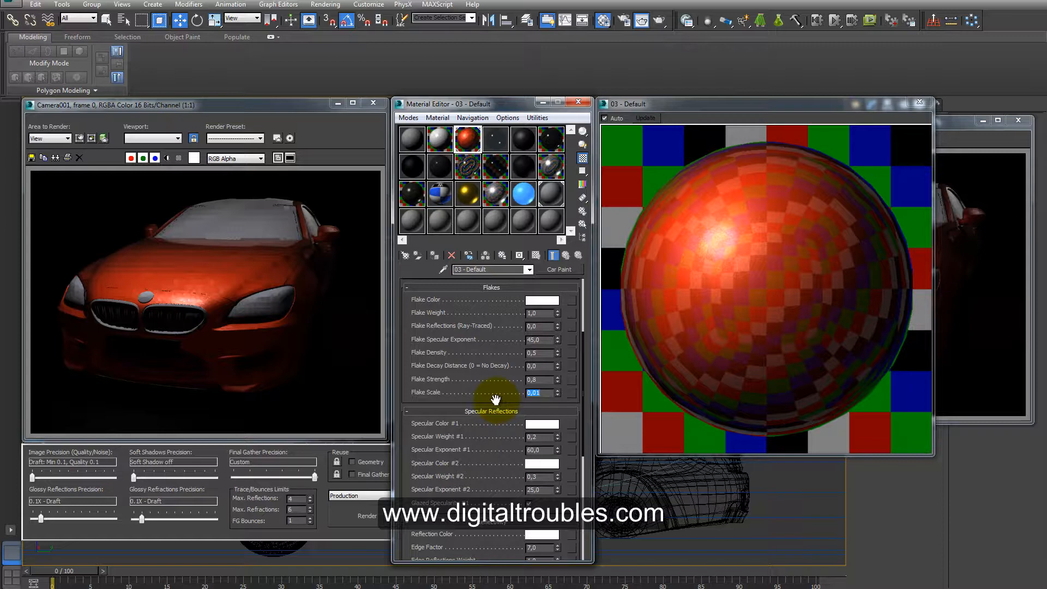
Set the car paint's Flake Density to 0,1 and turn off Glazed Specularity #1.
click(538, 354)
text(0,1)
key(Return)
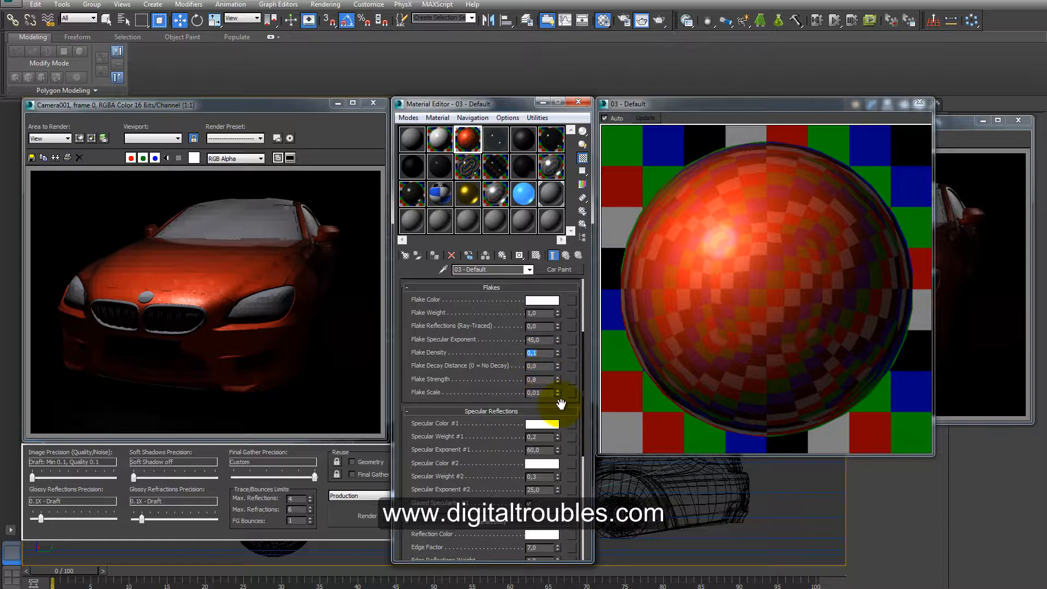
drag(547, 404, 541, 299)
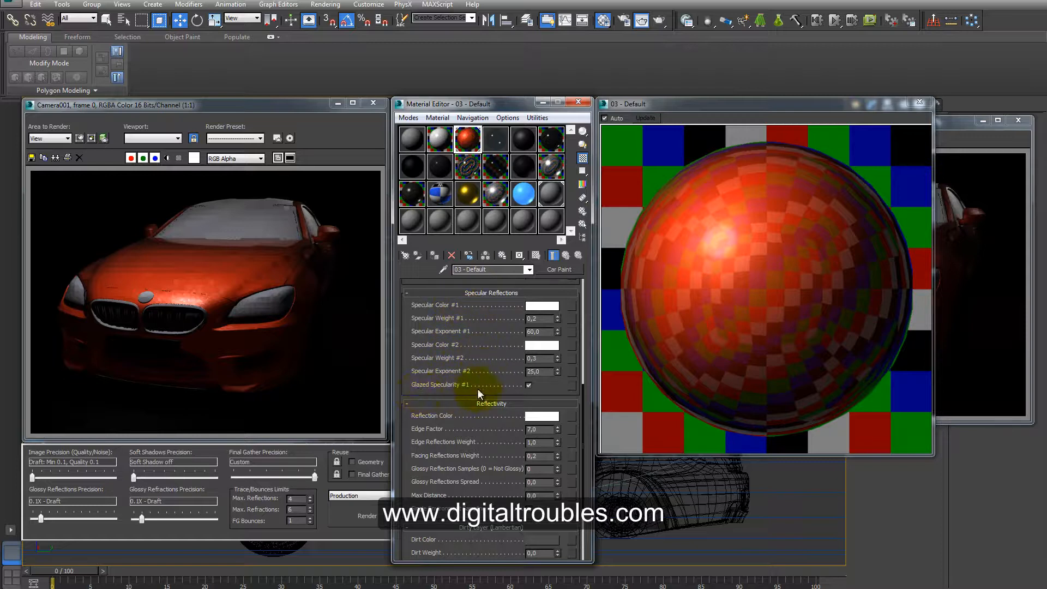
click(527, 385)
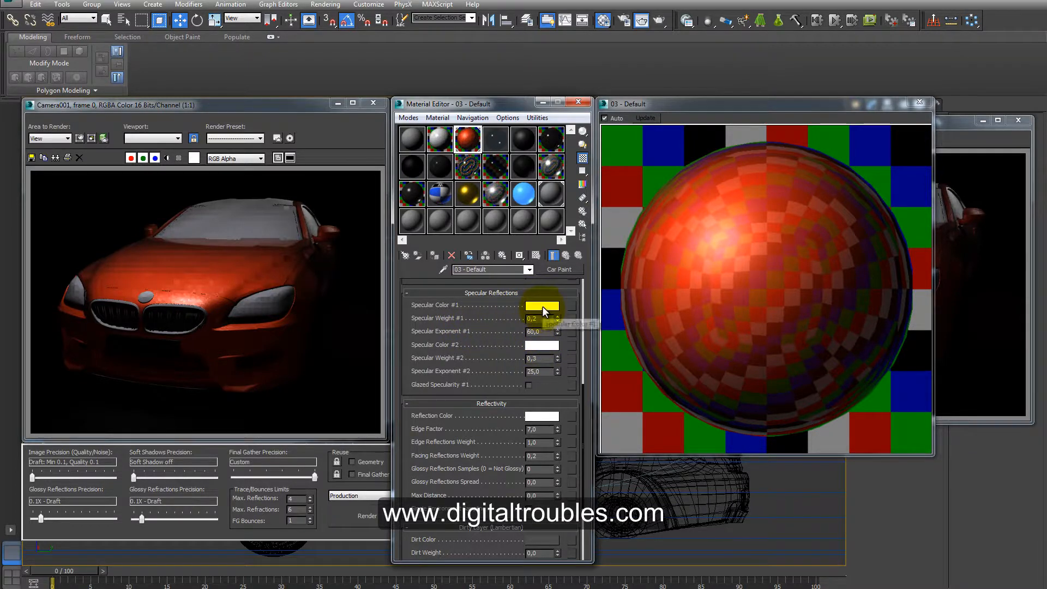
Change Specular Color #1 of the car paint to a saturated blue.
click(542, 306)
click(274, 58)
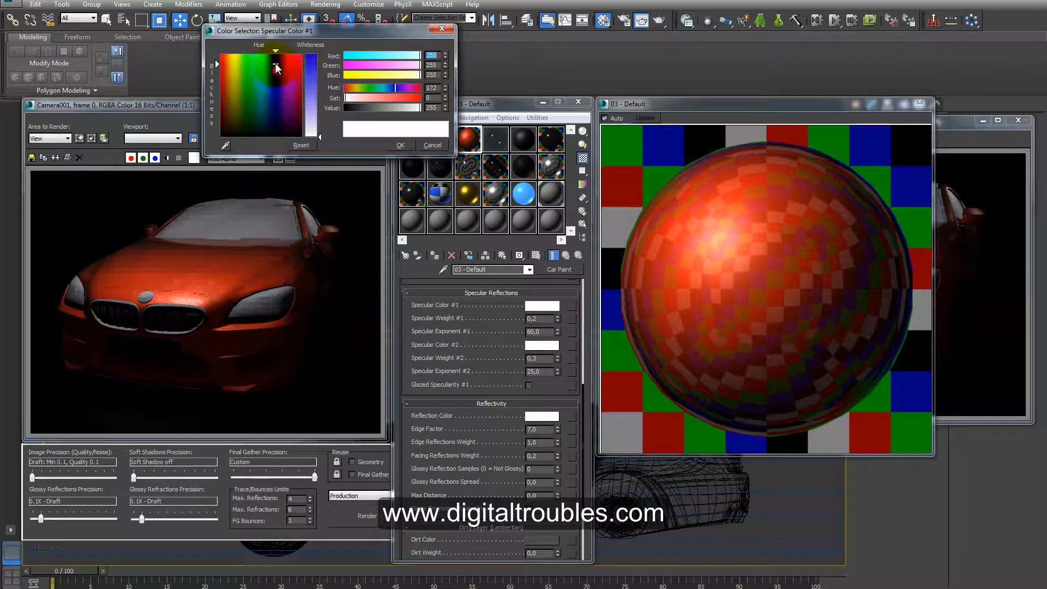
click(318, 56)
click(397, 145)
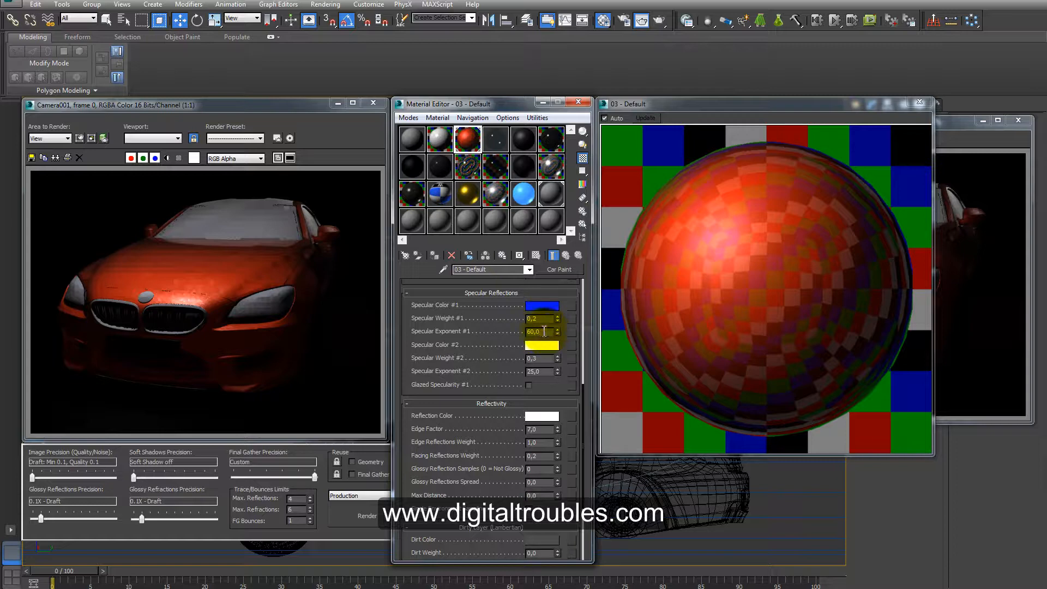
Raise Specular Weight #1 to 1 and further to 2.
double_click(537, 319)
text(1)
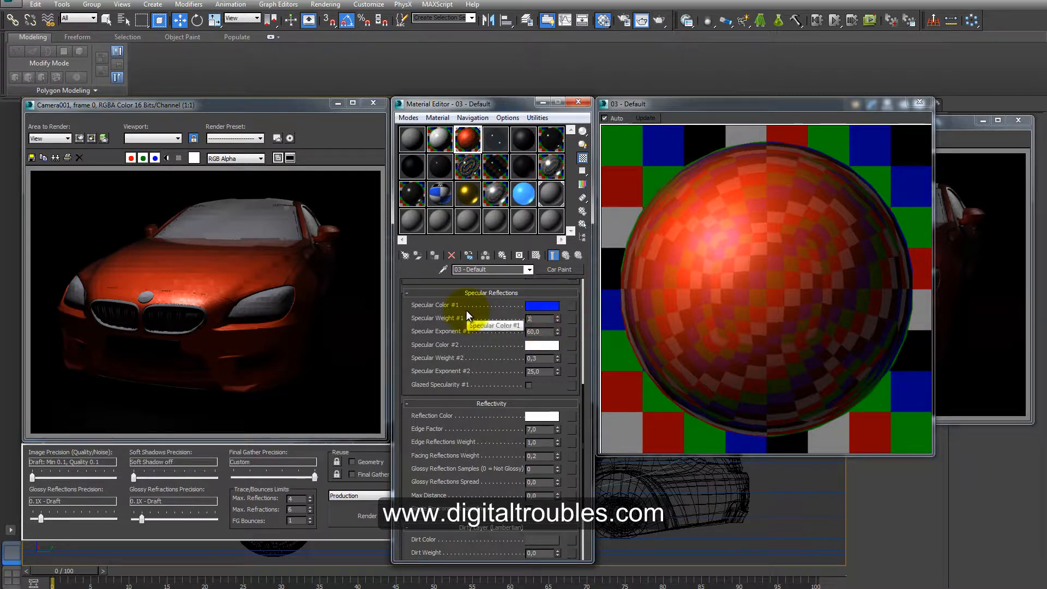
key(Return)
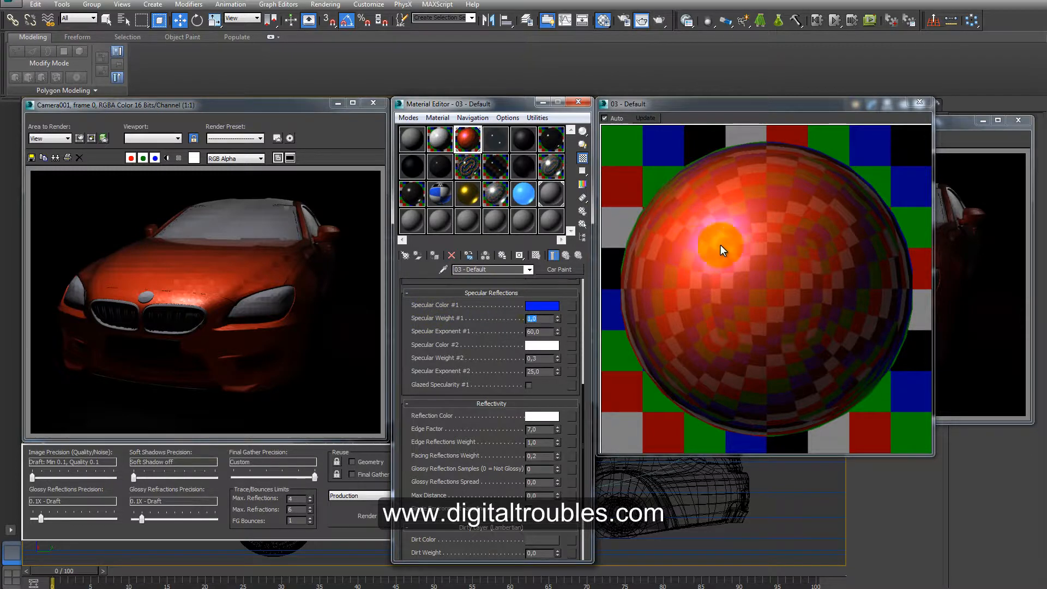
drag(541, 319, 480, 318)
text(2)
key(Return)
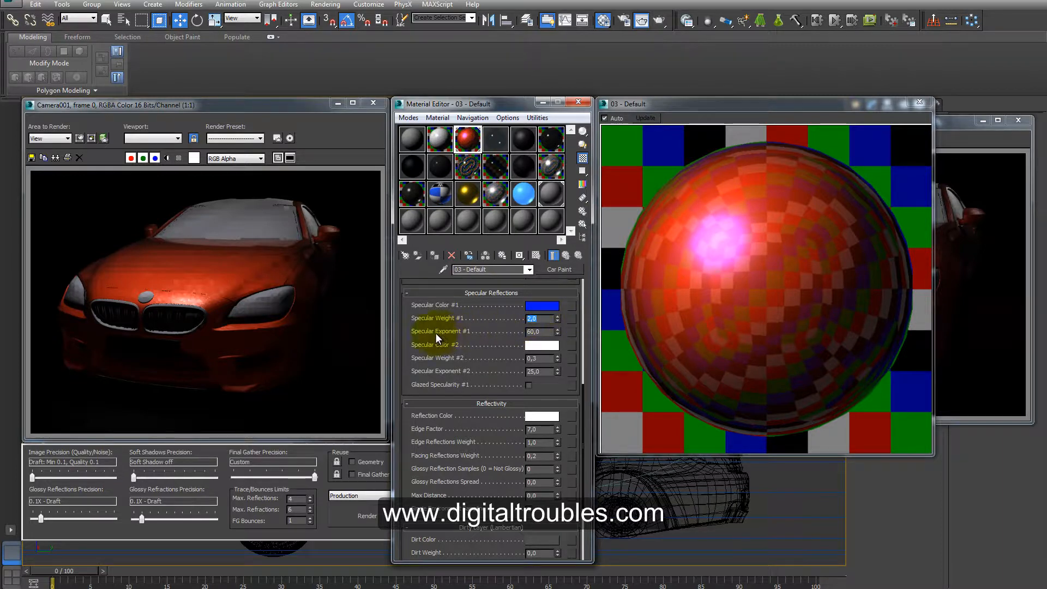
Set both Specular Exponent #1 and Specular Exponent #2 to 0.
right_click(558, 333)
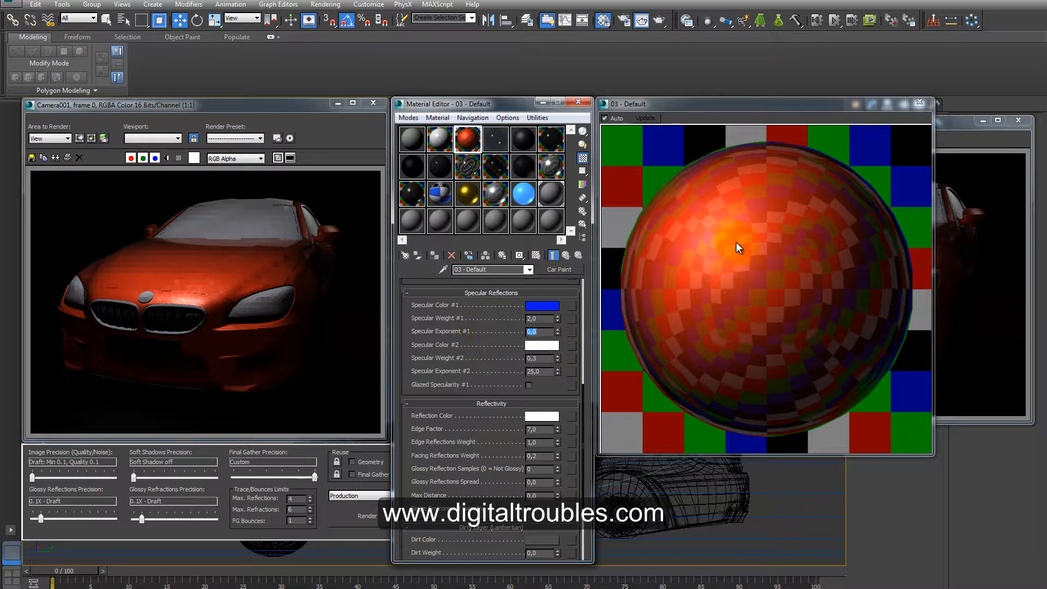
click(542, 332)
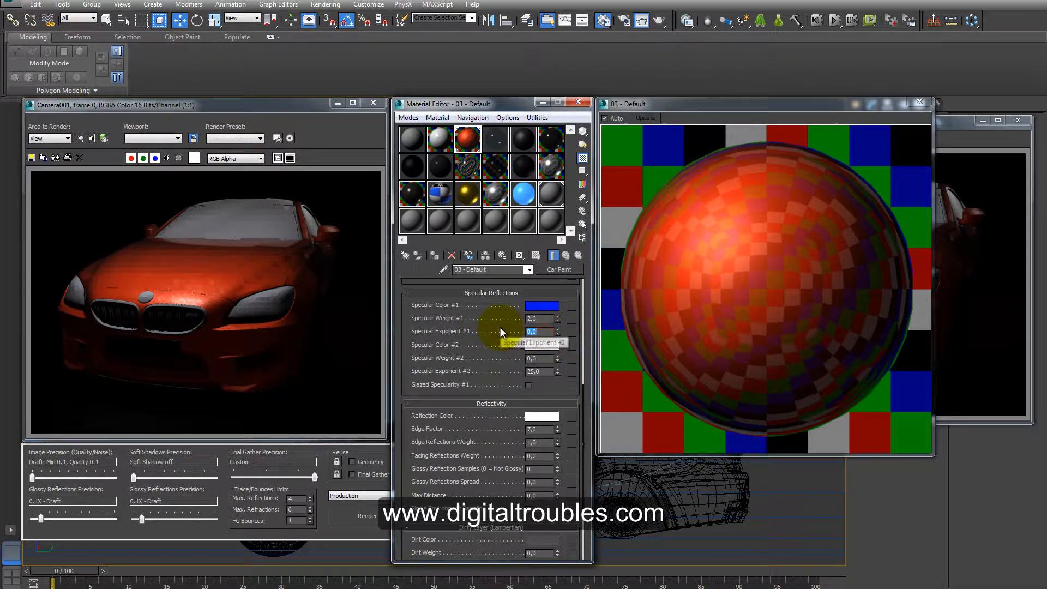
drag(543, 372, 482, 373)
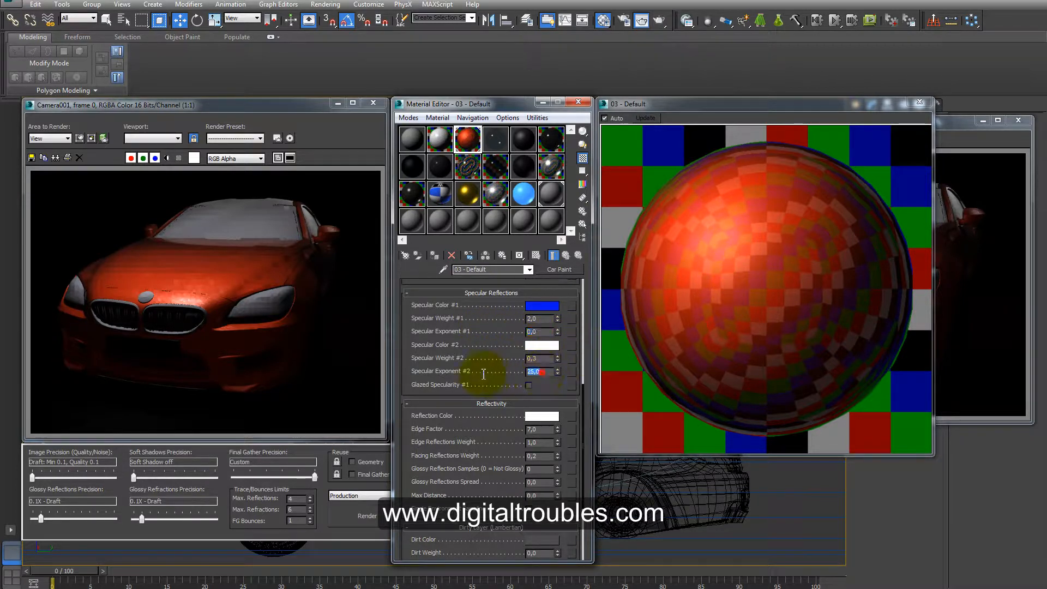
text(0)
key(Return)
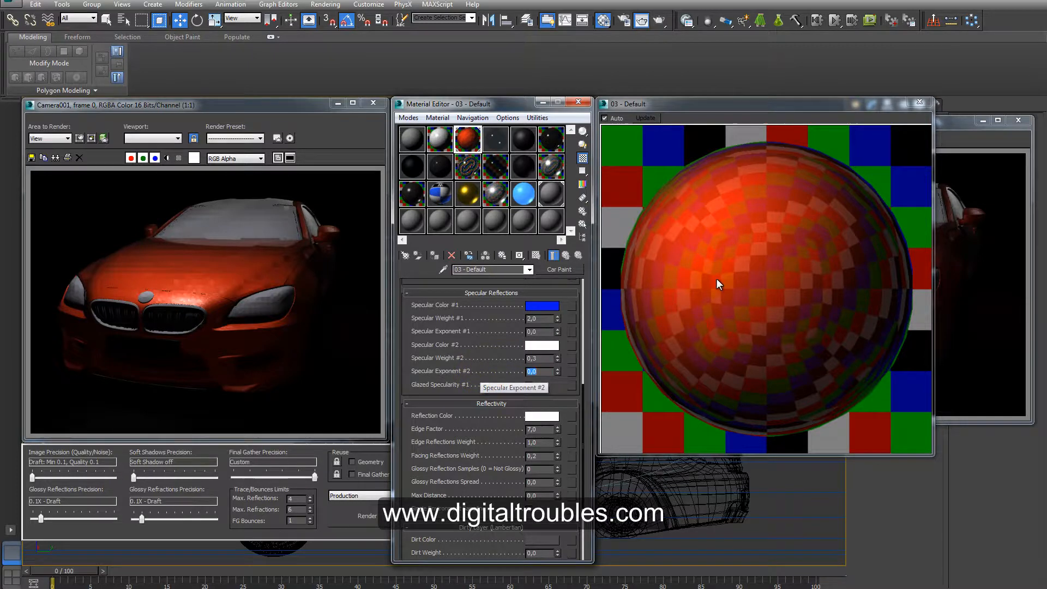
Try Specular Exponent #1 at 60, 50 and 120, and settle on 200.
click(543, 331)
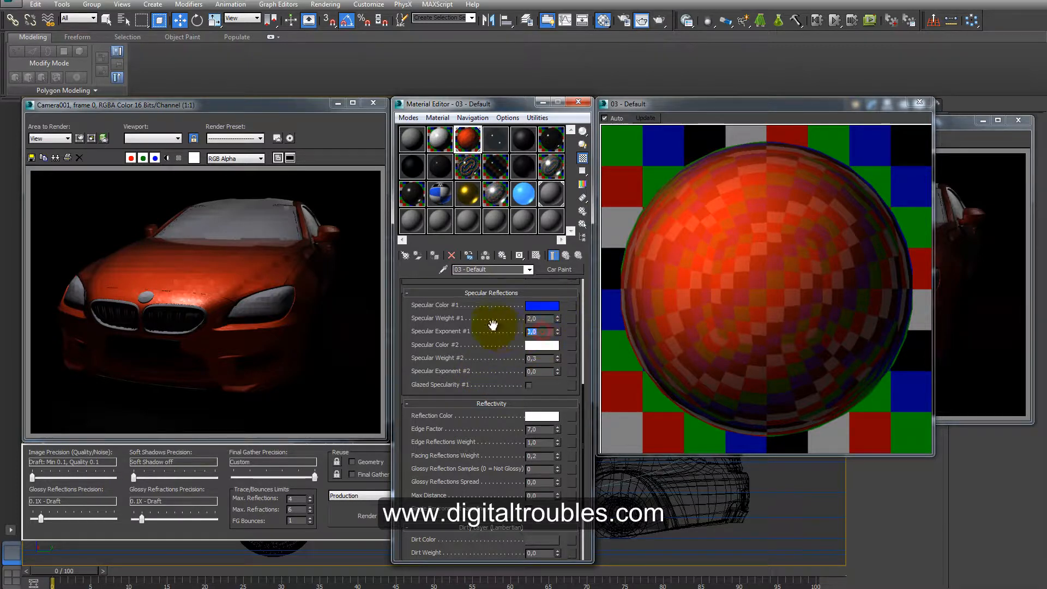
text(60)
key(Return)
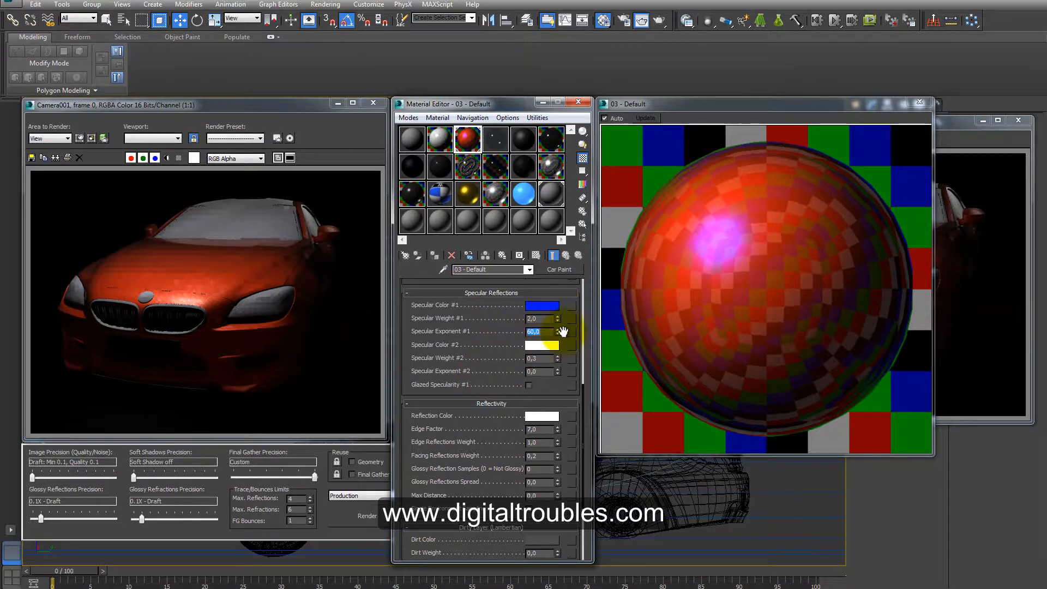
click(545, 332)
text(50)
key(Return)
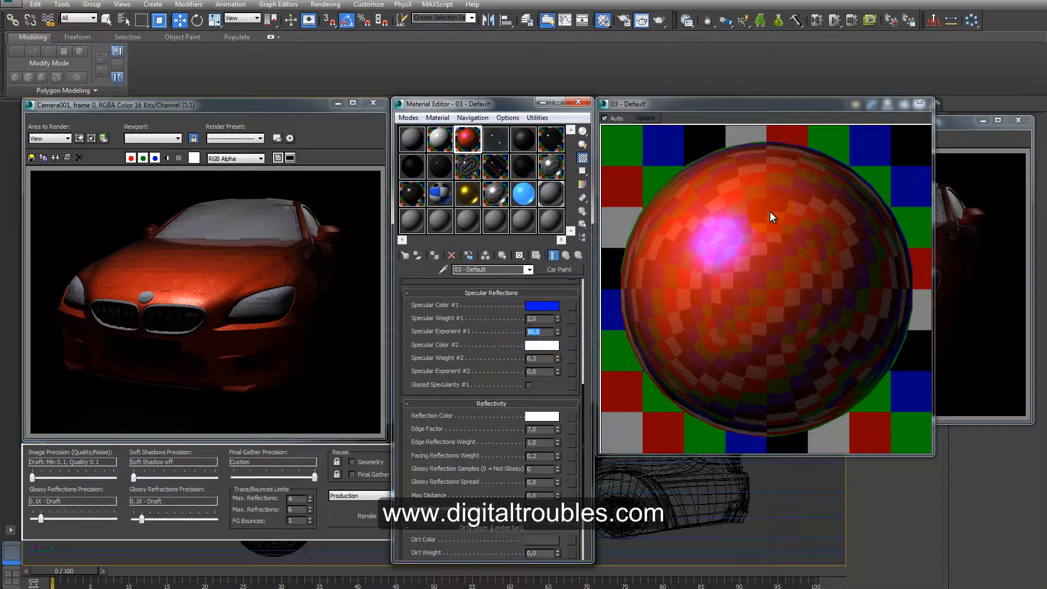
text(120)
key(Return)
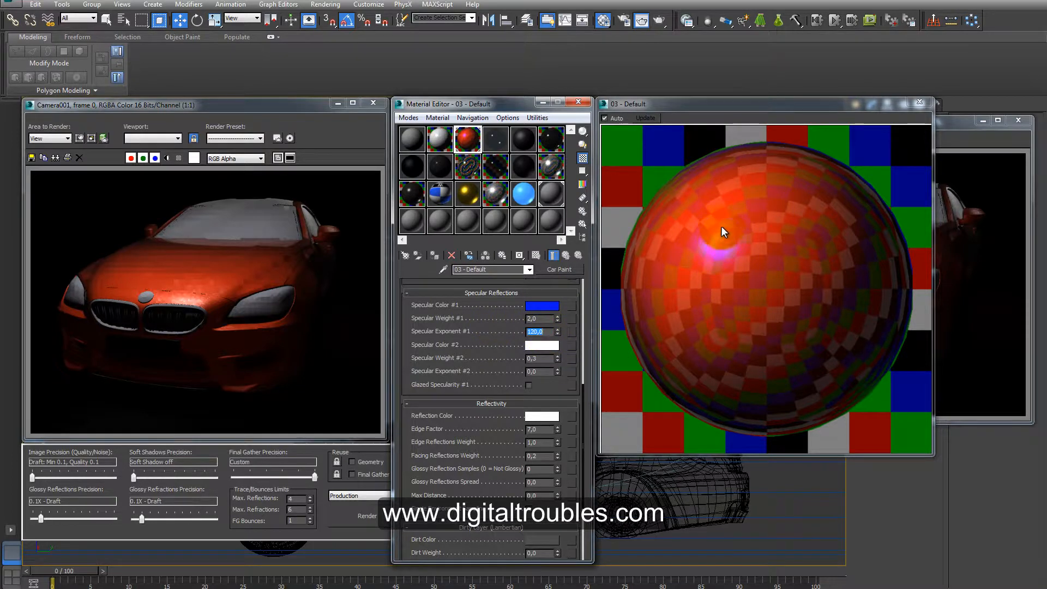
drag(549, 332, 470, 339)
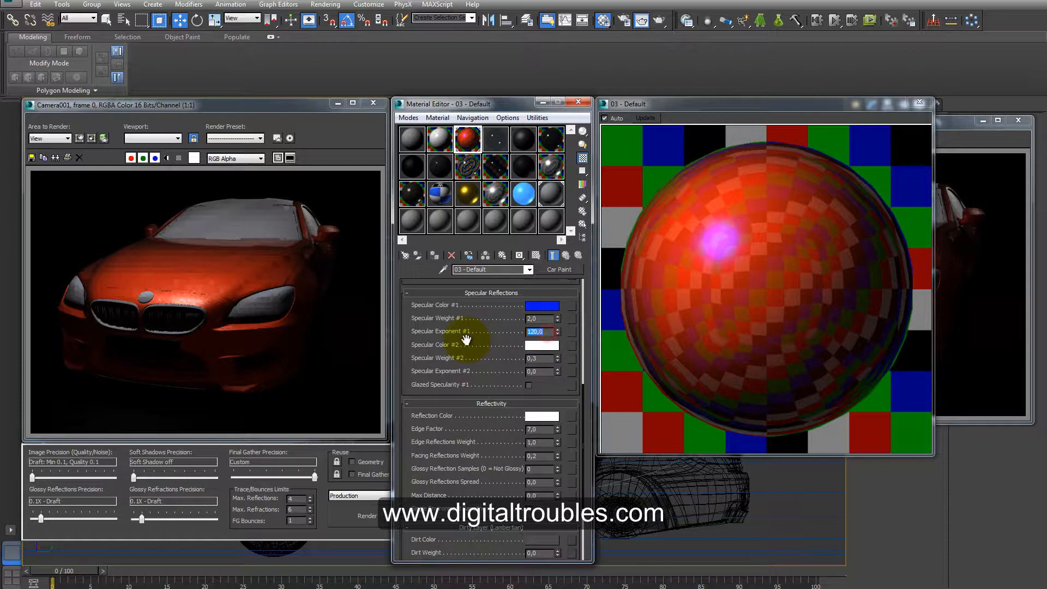
text(200)
key(Return)
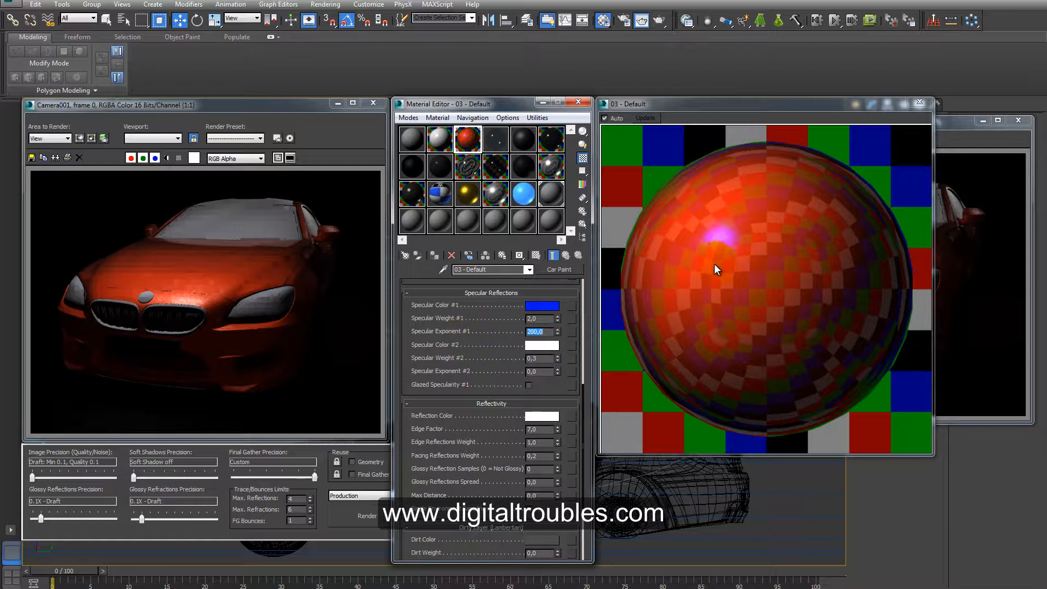
Try Specular Weight #1 at 3 and raise it to 4.
drag(546, 320, 469, 313)
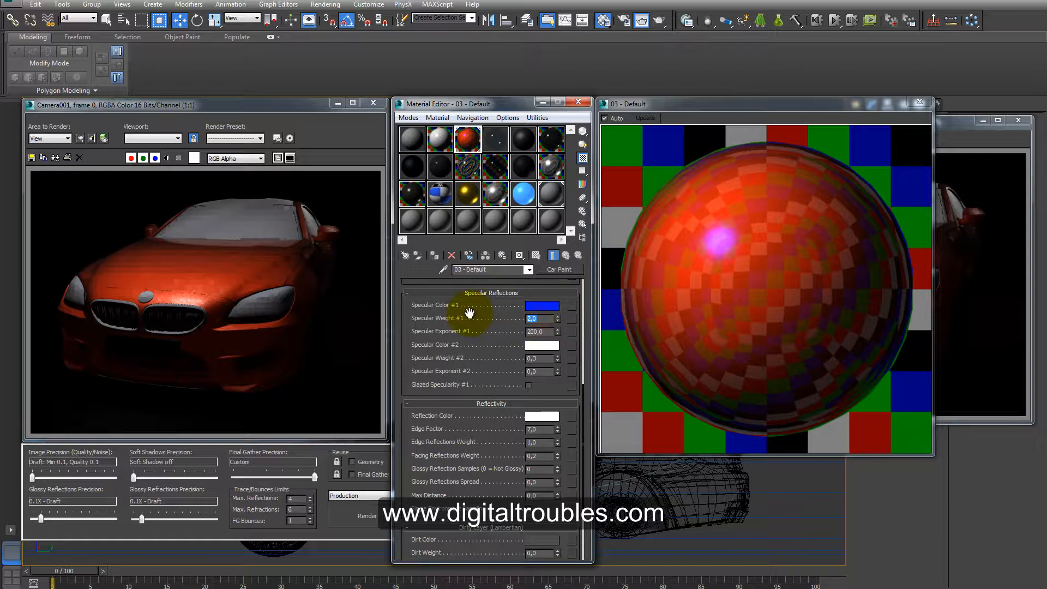
text(3)
key(Return)
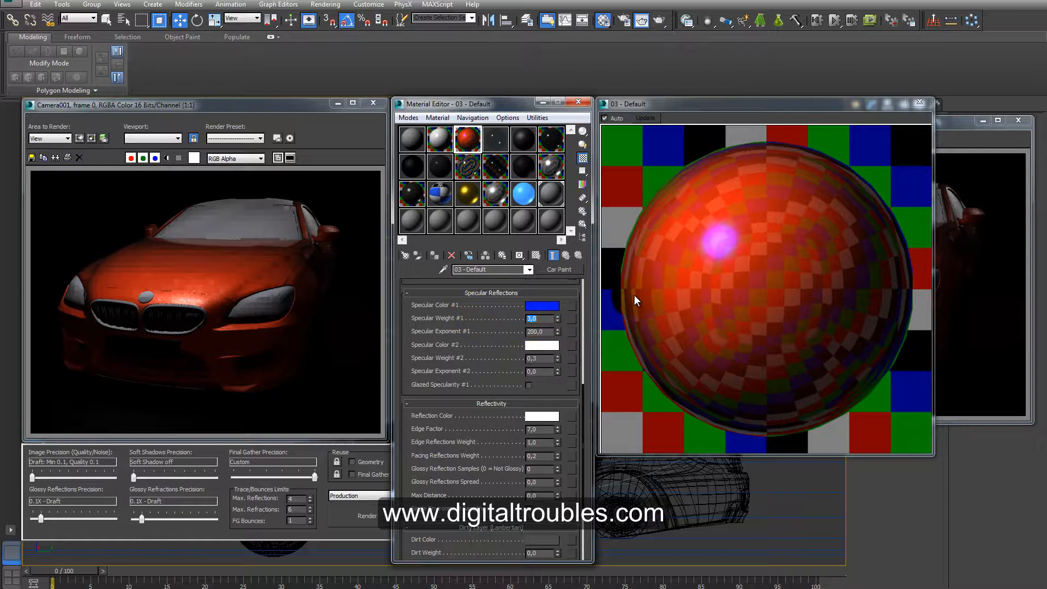
text(4)
key(Return)
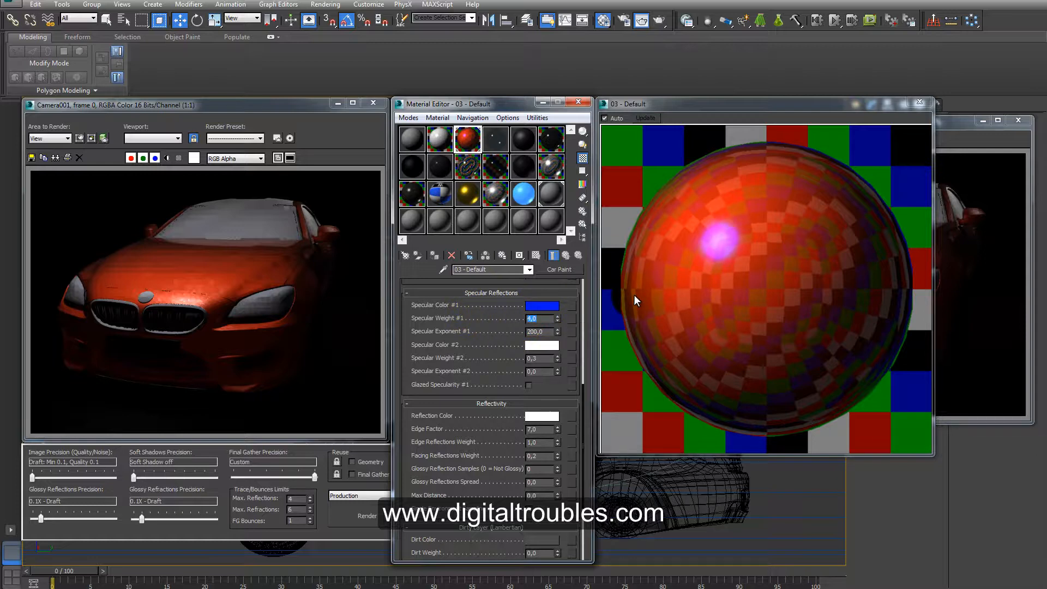
Change Specular Color #1 to near white by raising its whiteness, and accept the colour.
click(538, 306)
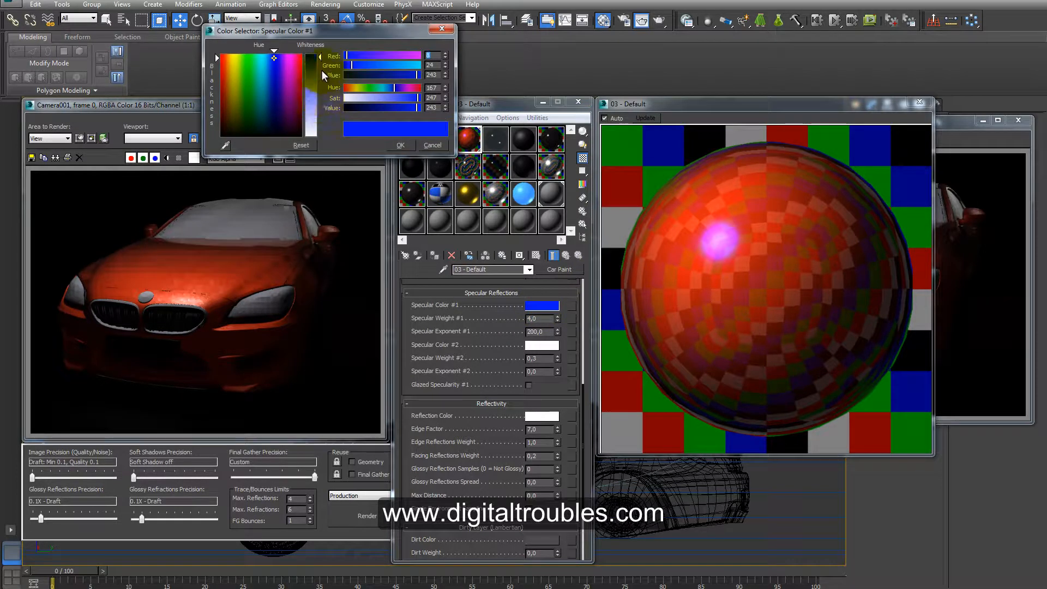
drag(322, 69, 330, 135)
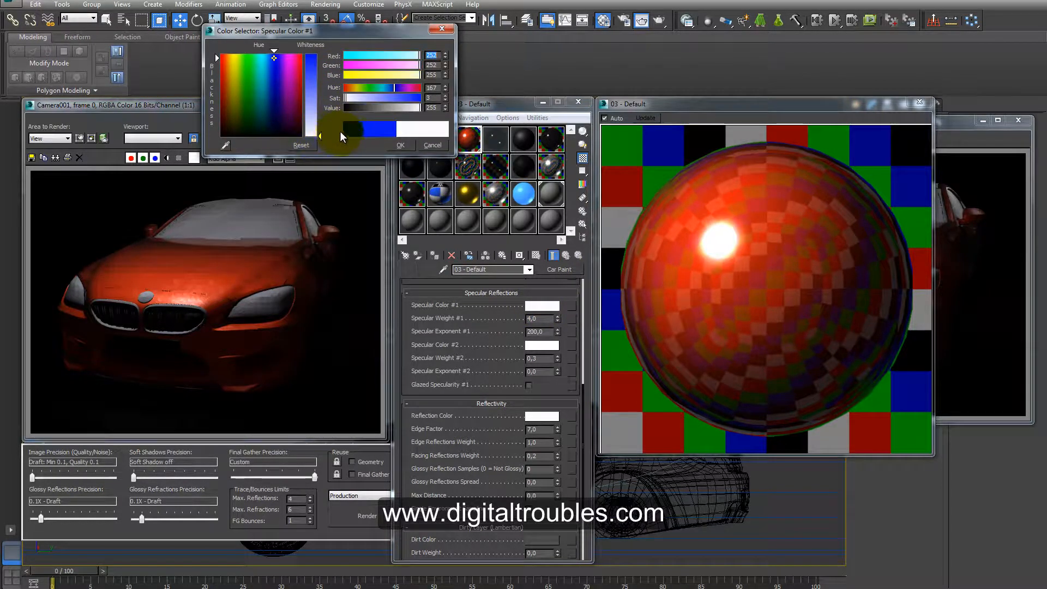
click(403, 144)
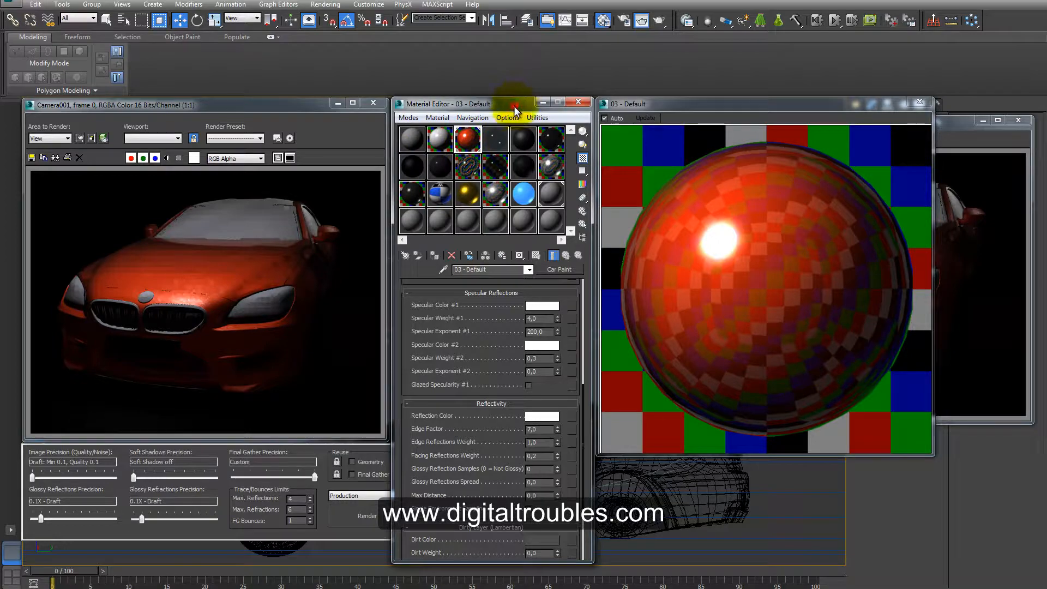
Replace the old cloned render with a clone of the current Camera001 render and place it beside the render window for comparison.
double_click(944, 124)
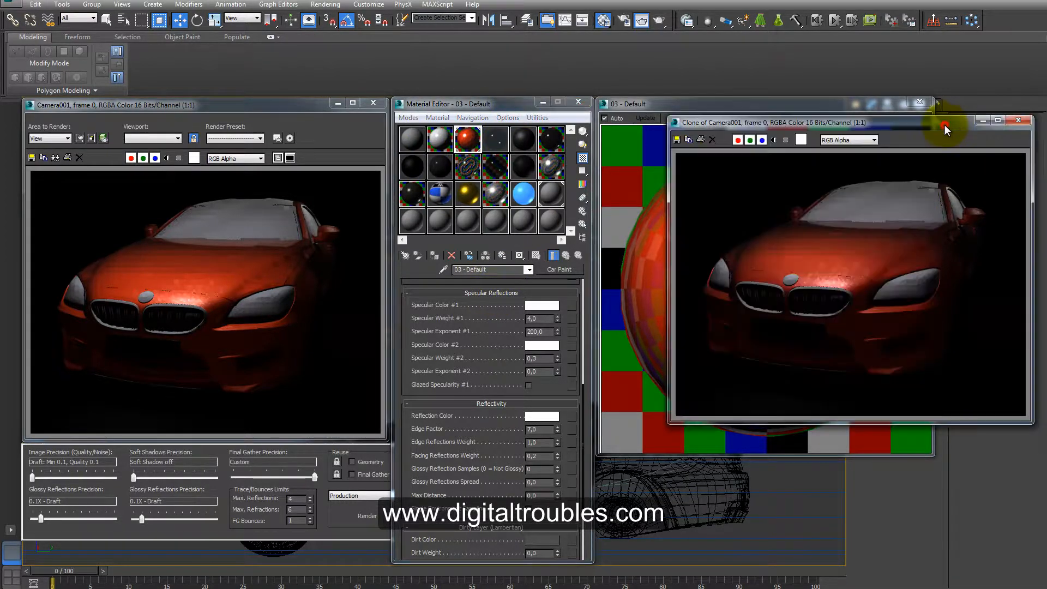
click(1016, 4)
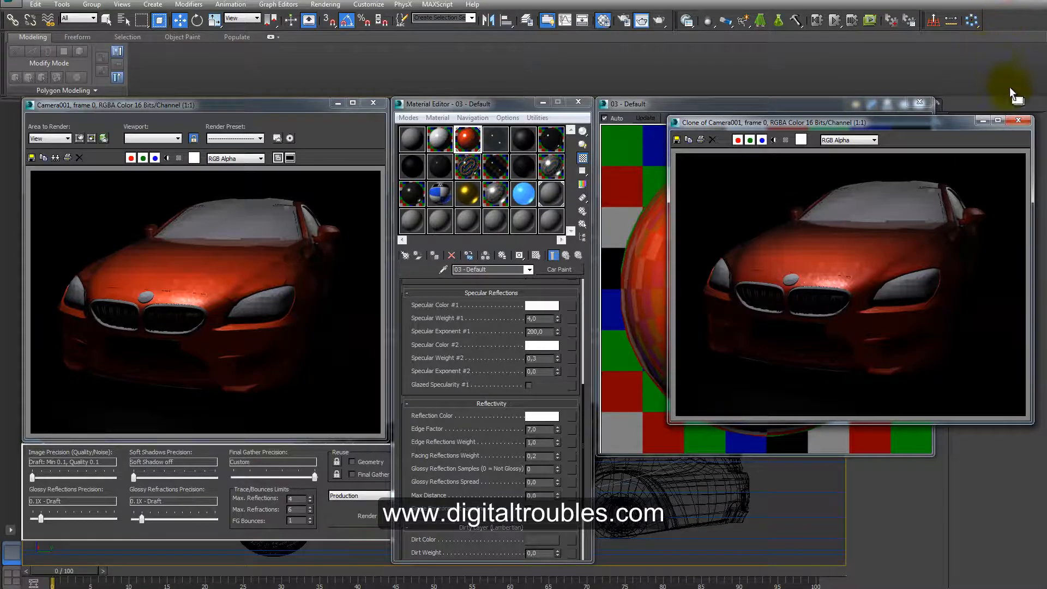
click(1020, 122)
click(56, 157)
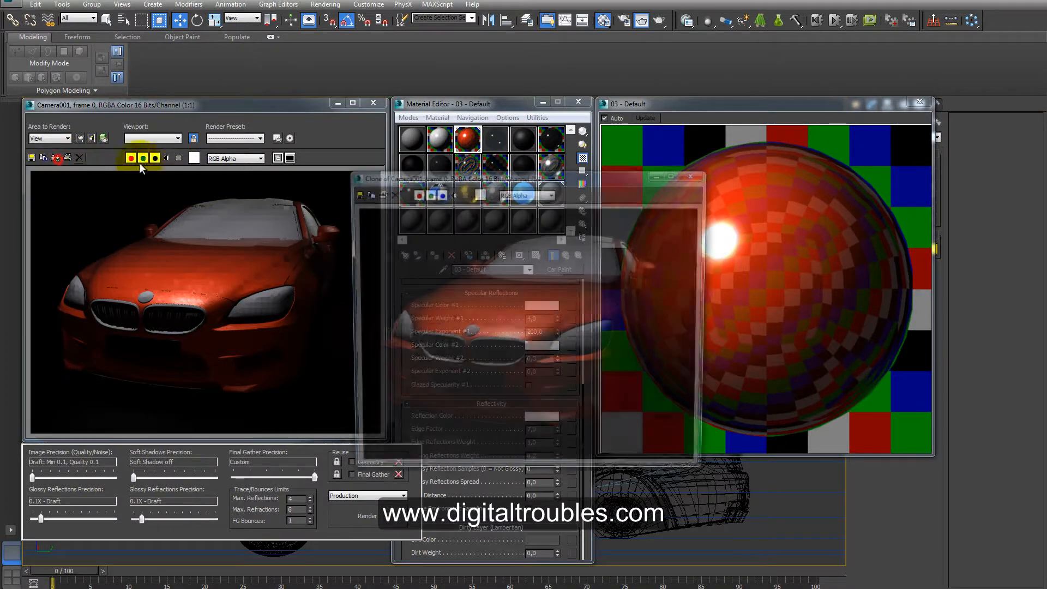
mouse_move(538, 182)
mouse_down()
mouse_move(791, 158)
mouse_move(854, 128)
mouse_move(874, 132)
mouse_move(871, 141)
mouse_up()
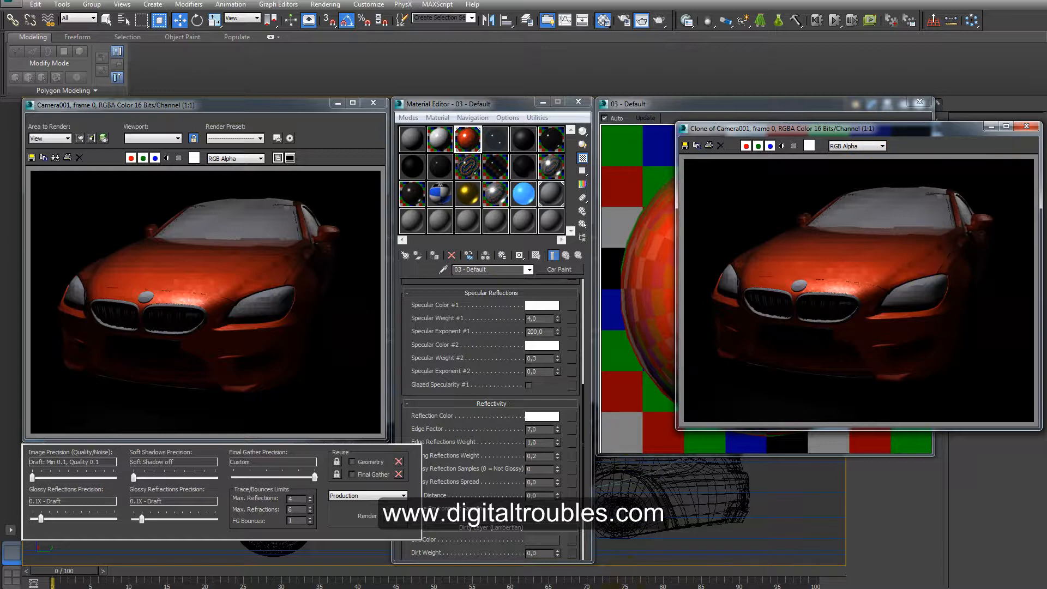
mouse_move(954, 126)
mouse_down()
mouse_move(642, 143)
mouse_move(676, 108)
mouse_up()
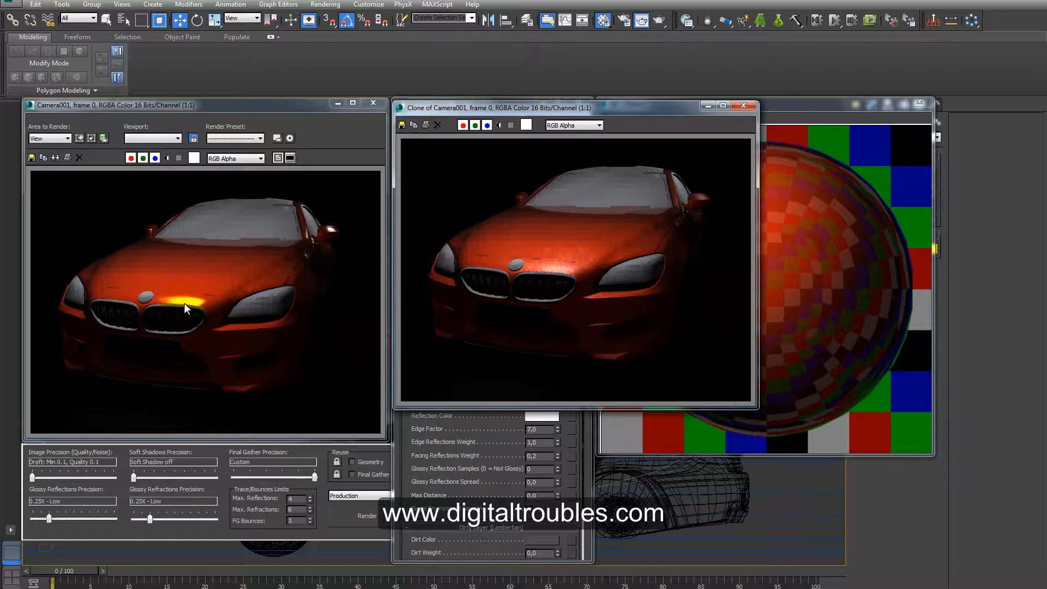
click(587, 472)
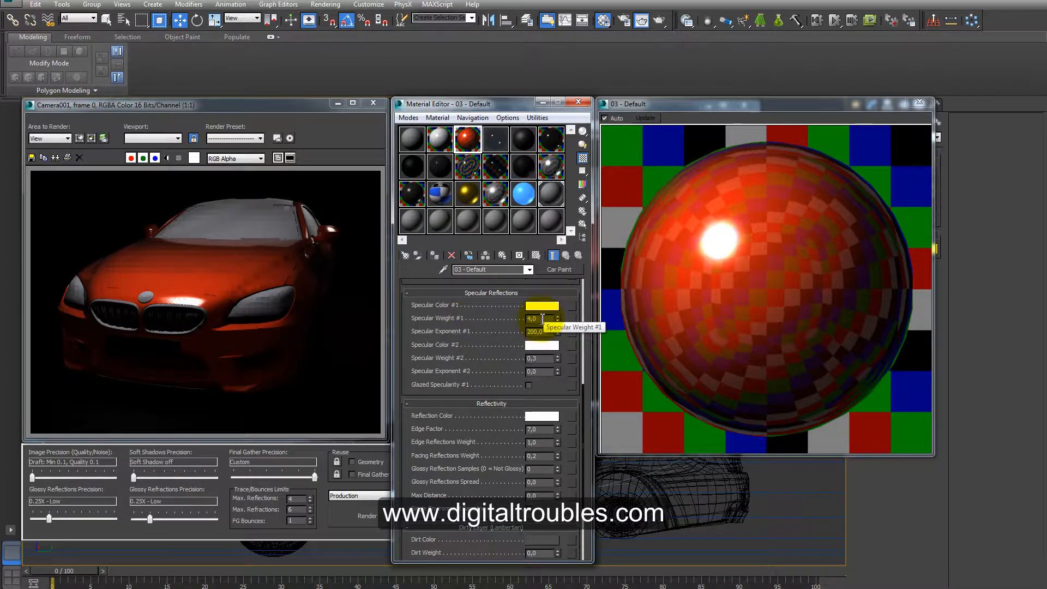
Adjust the whiteness of Specular Color #1 to get a light grey.
click(542, 305)
drag(312, 90, 328, 96)
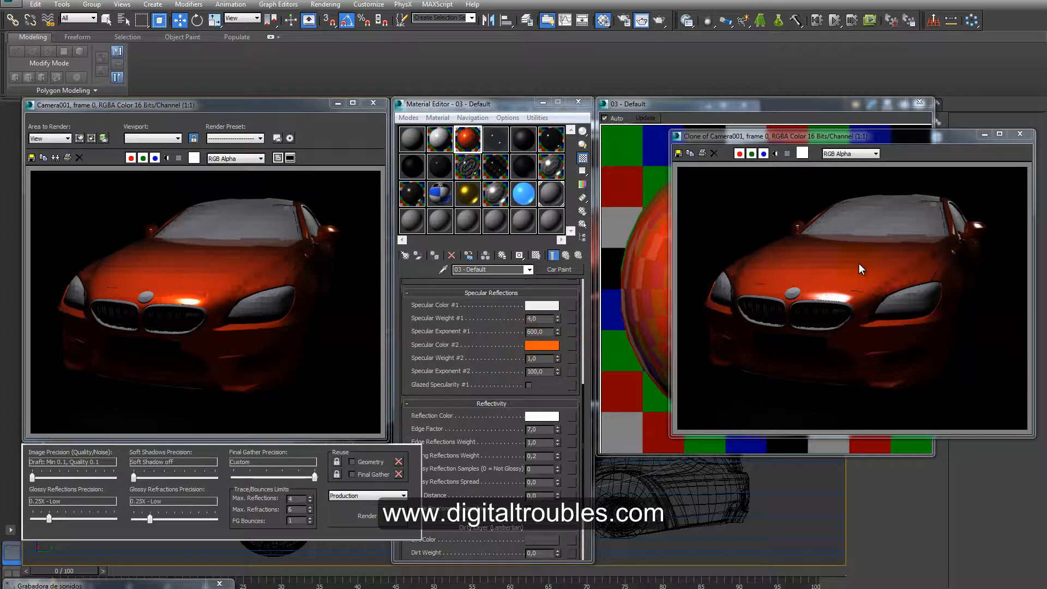
Examine the enlarged material preview, the cloned render and the car paint's diffuse, flake and specular parameters.
click(690, 109)
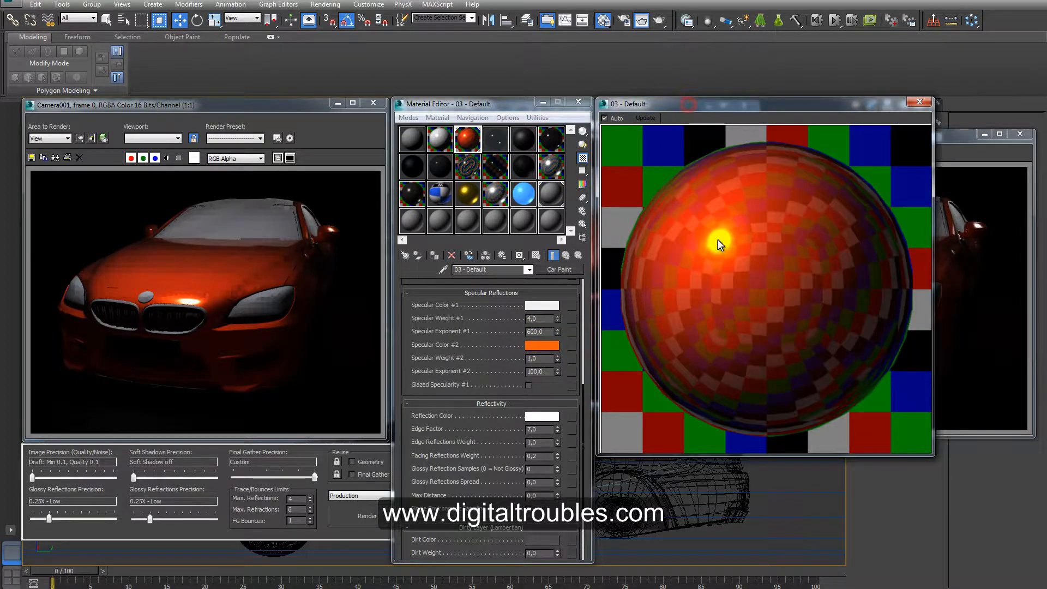
click(960, 144)
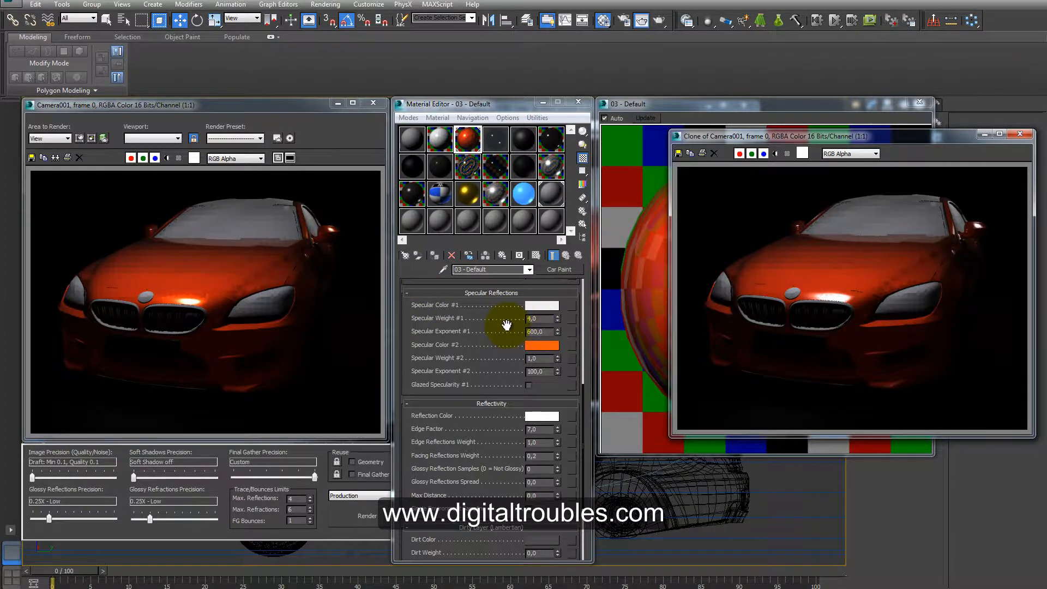
drag(502, 319, 504, 552)
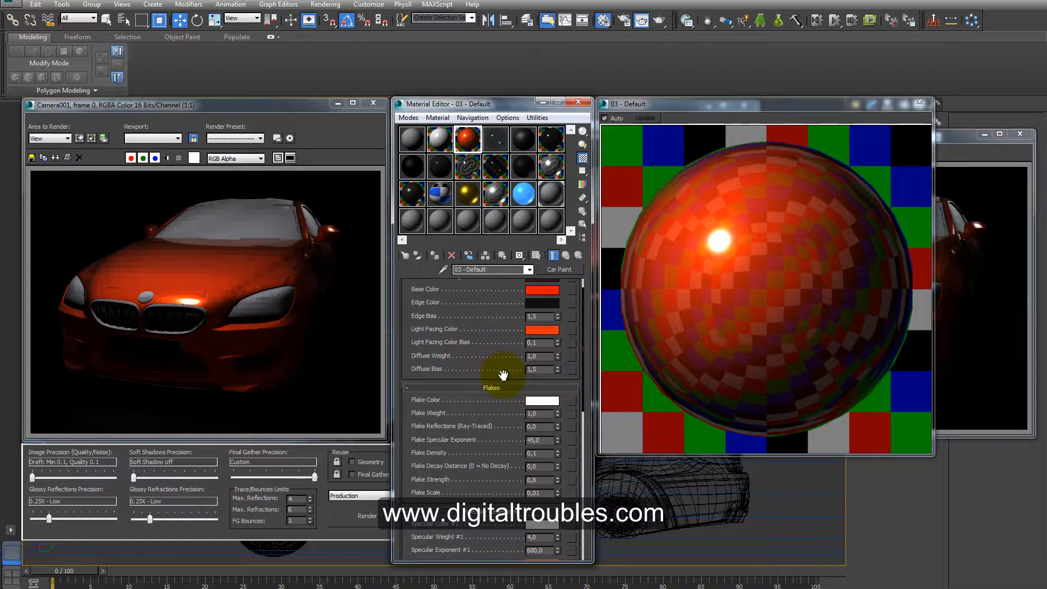
drag(502, 375, 487, 192)
click(507, 427)
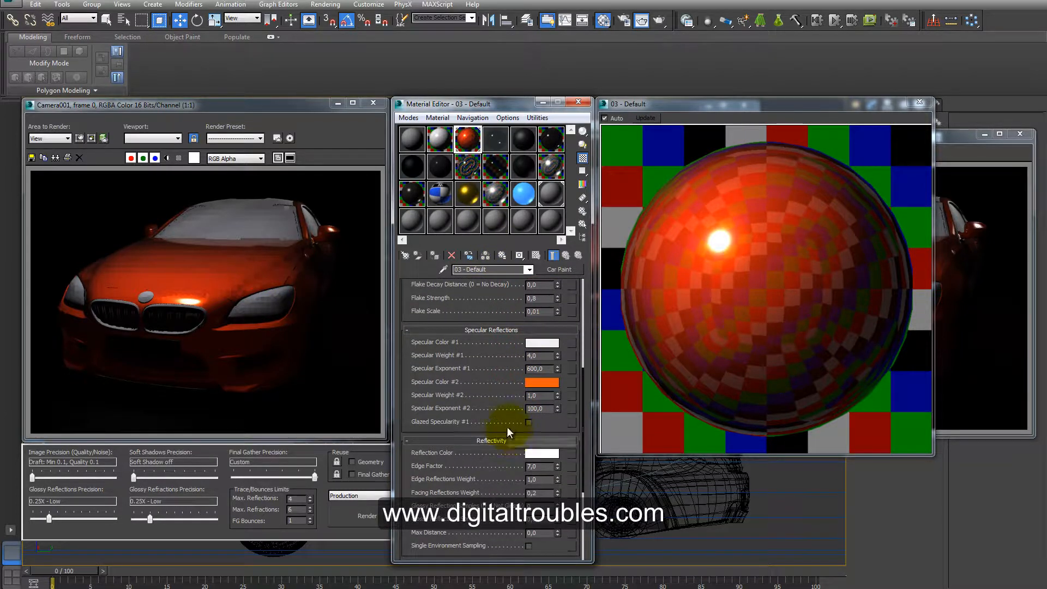
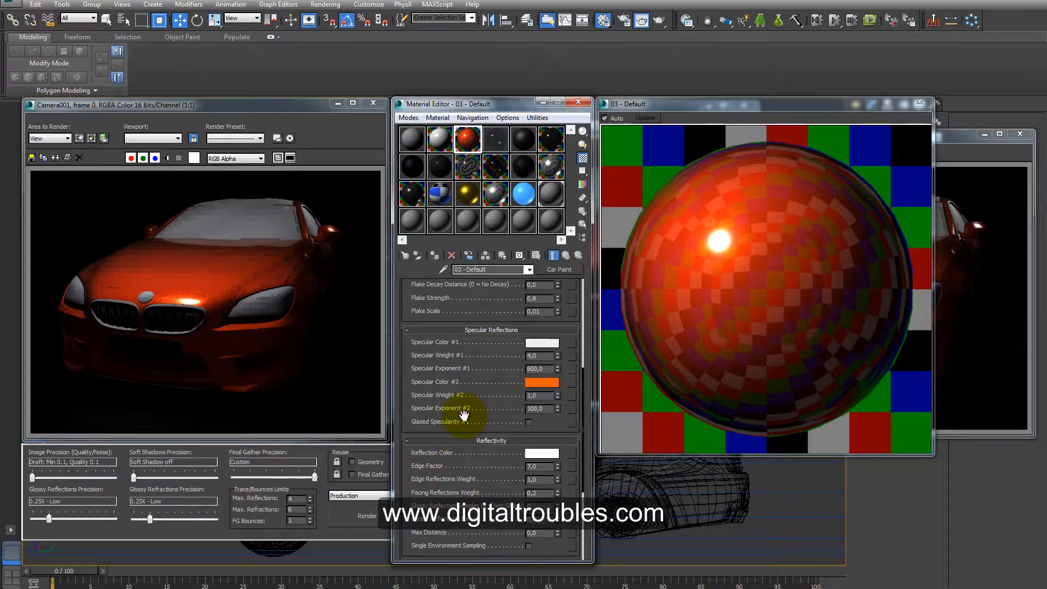
Rename the red car paint material to "Pintura coche".
drag(404, 410, 424, 458)
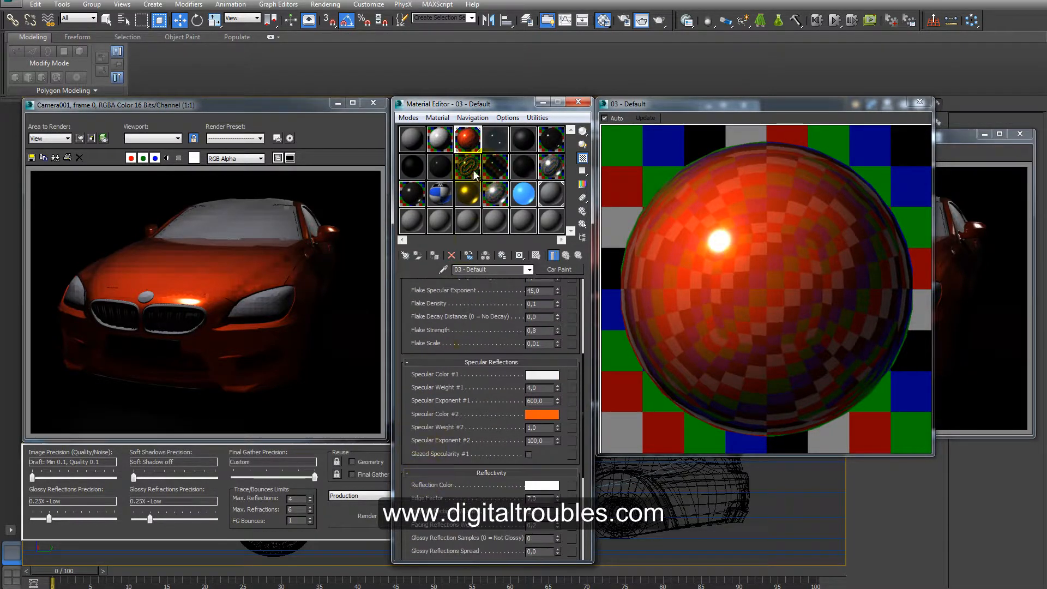
click(475, 270)
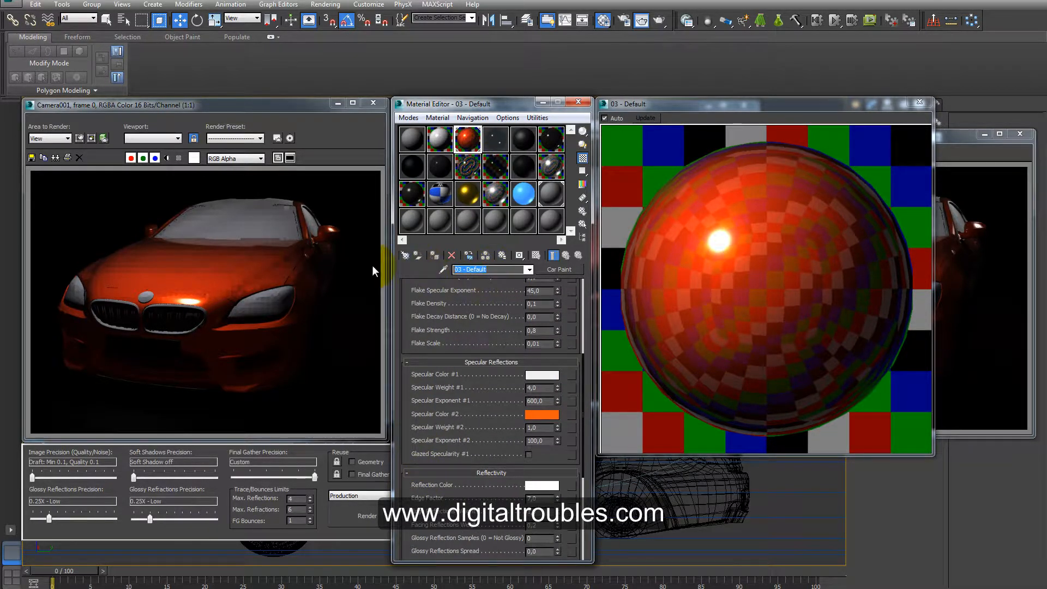
text(Pintu)
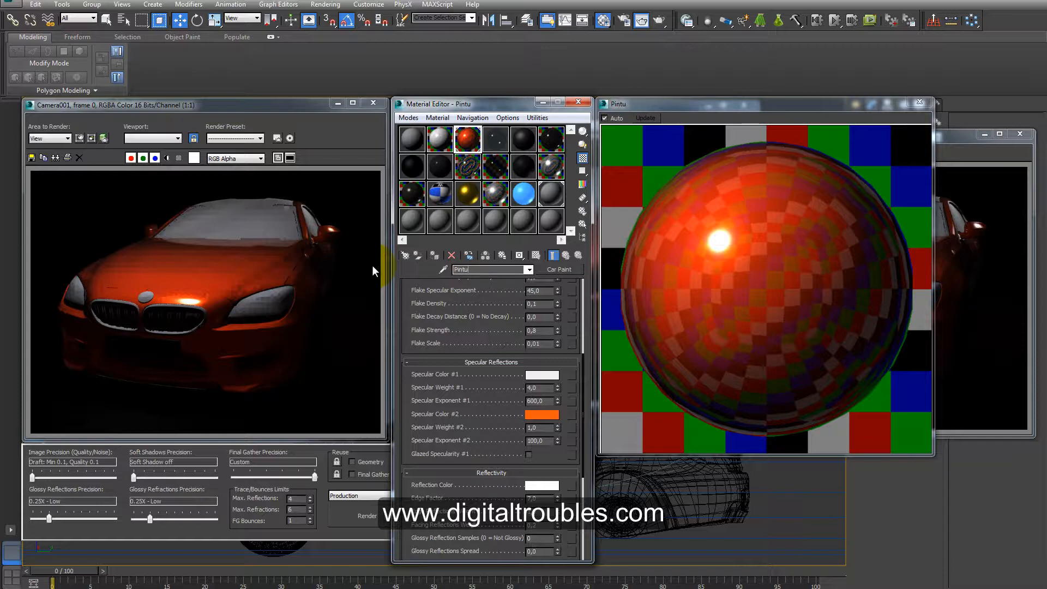
text(ra coch)
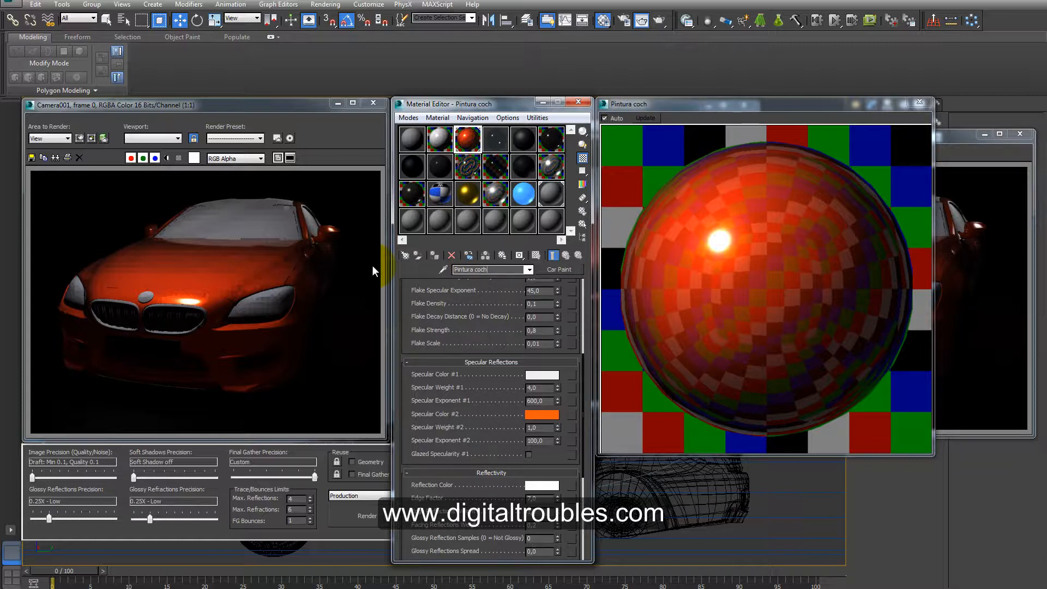
text(e)
drag(498, 106, 495, 105)
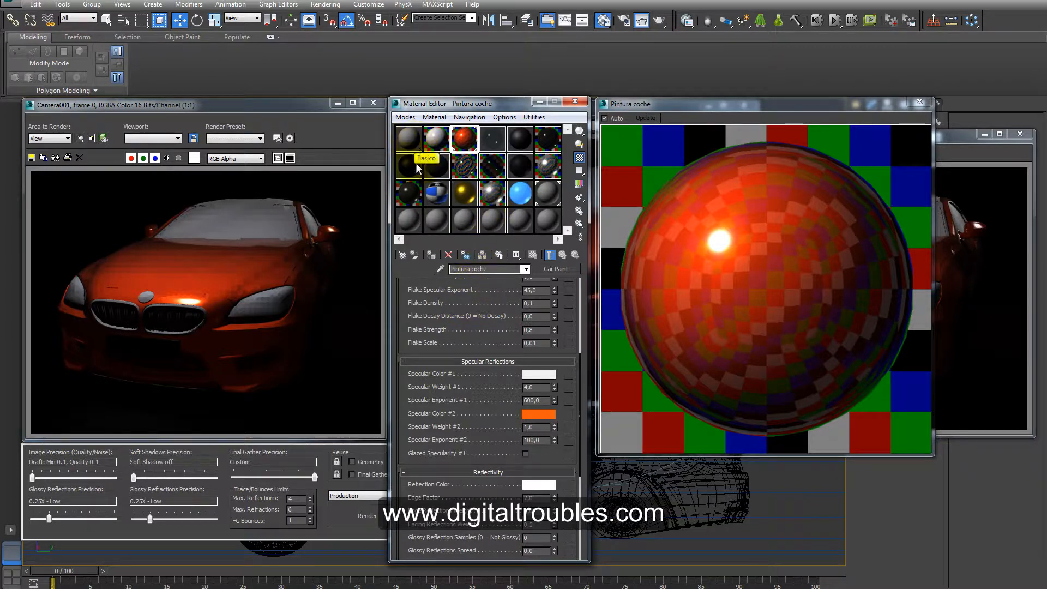
Assign the grey 19 - Default material to the car body.
click(409, 221)
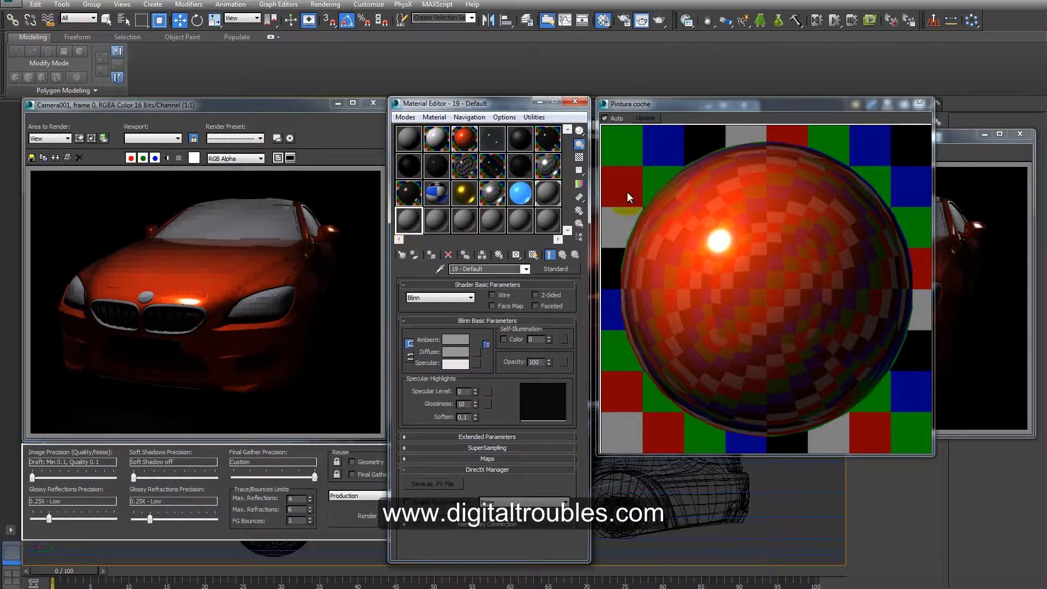
click(703, 485)
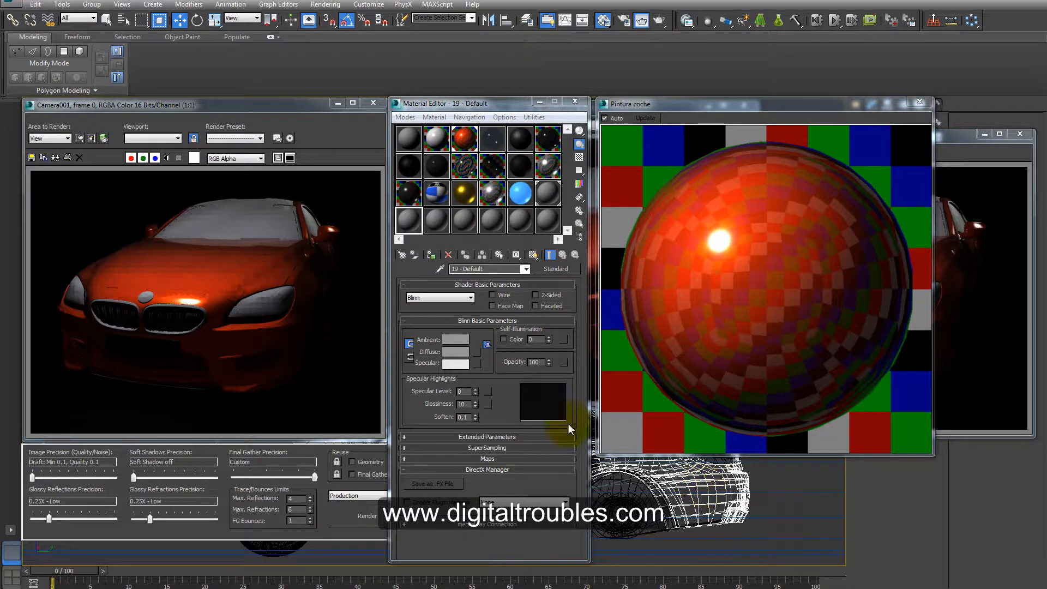
click(431, 255)
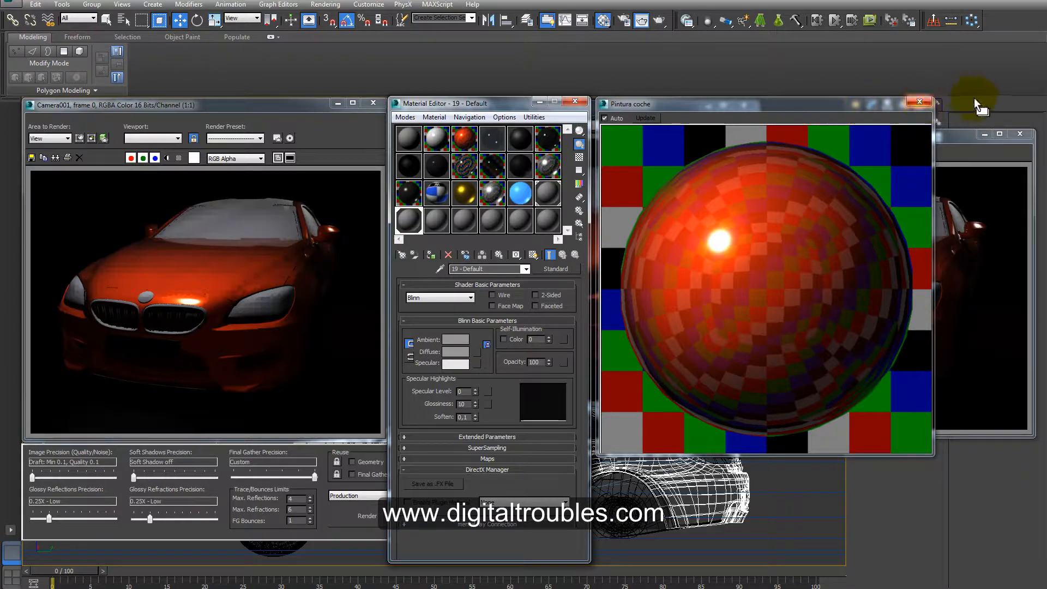
Close the enlarged material preview and the cloned render window to clear the viewport.
mouse_move(858, 105)
mouse_down()
mouse_move(863, 142)
mouse_move(817, 193)
mouse_up()
click(918, 139)
click(1009, 181)
click(745, 105)
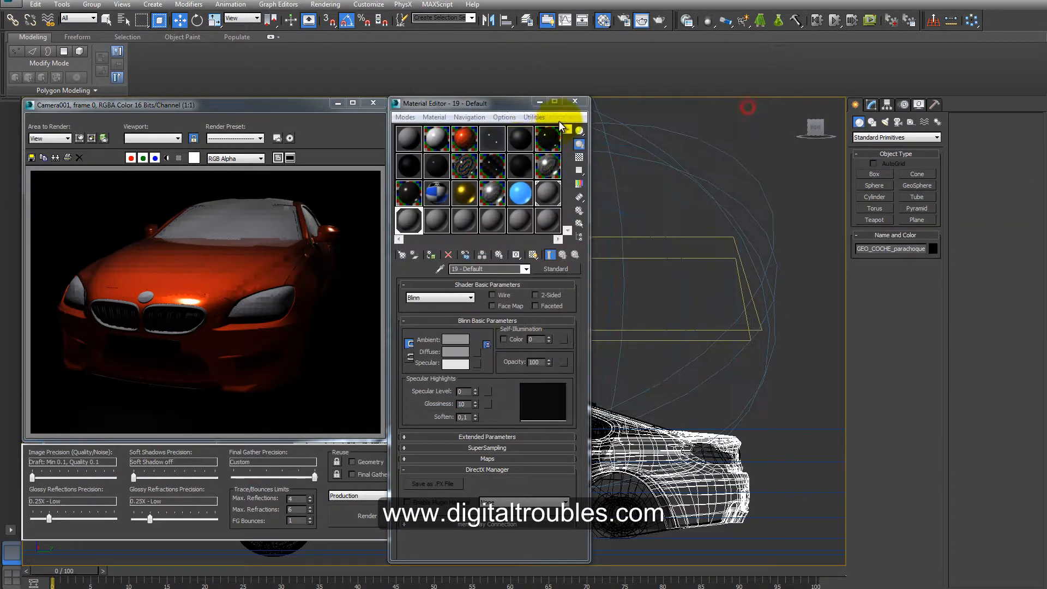
mouse_move(515, 100)
mouse_down()
mouse_move(531, 107)
mouse_move(518, 101)
mouse_up()
Select the front headlight object on the car.
middle_drag(690, 425, 806, 349)
scroll(806, 349, down, 3)
alt+middle_drag(664, 347, 806, 392)
scroll(807, 393, up, 2)
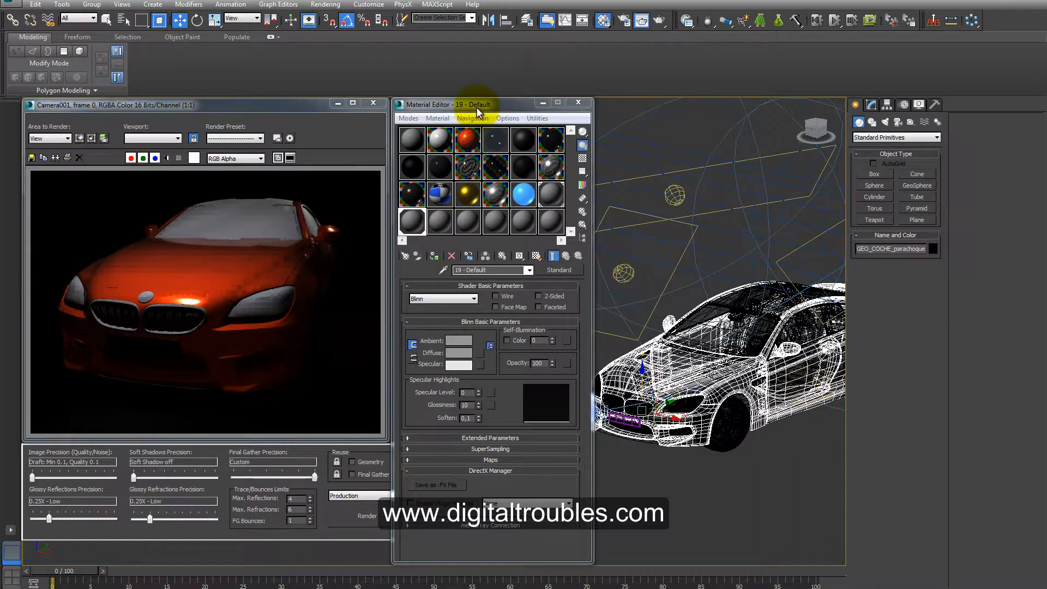
drag(477, 106, 409, 129)
scroll(699, 364, up, 4)
middle_drag(700, 364, 731, 269)
click(689, 333)
scroll(722, 362, up, 3)
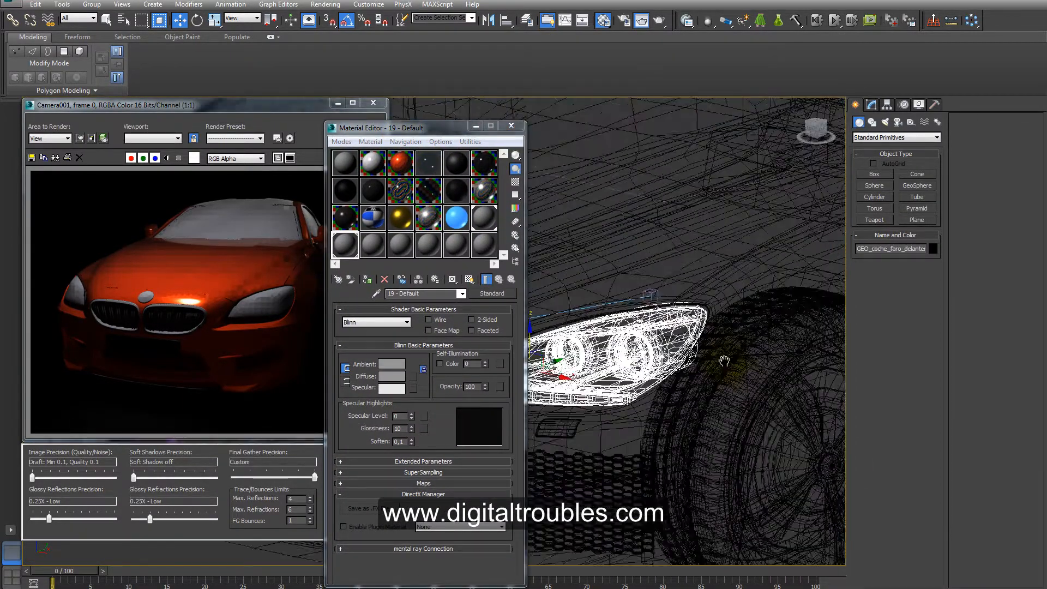
Select the headlight's outer glass as an element at its Editable Poly level.
middle_drag(722, 362, 807, 347)
click(870, 105)
click(889, 166)
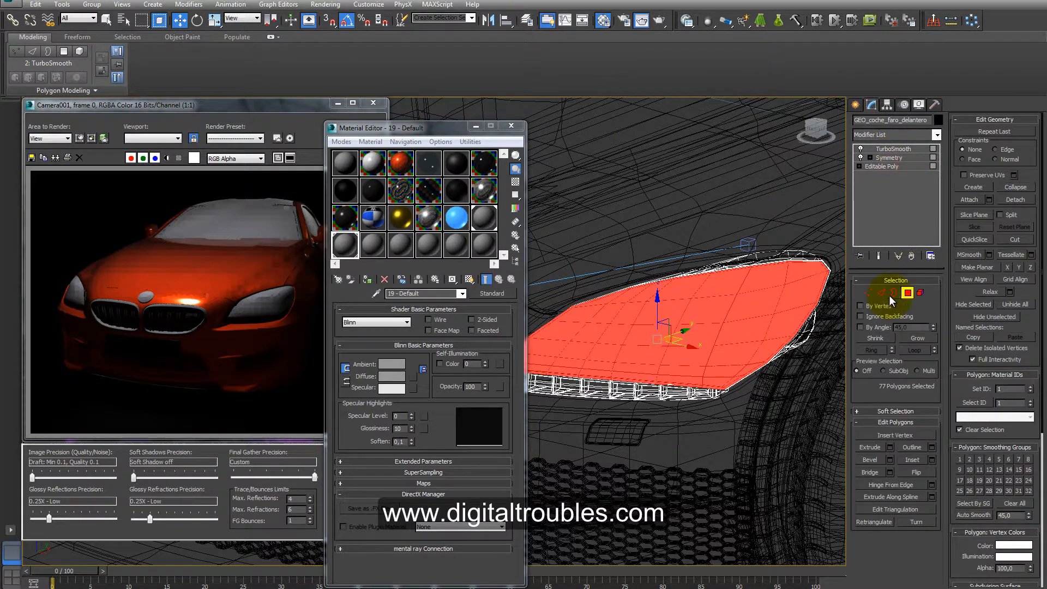
click(920, 294)
click(698, 429)
click(709, 327)
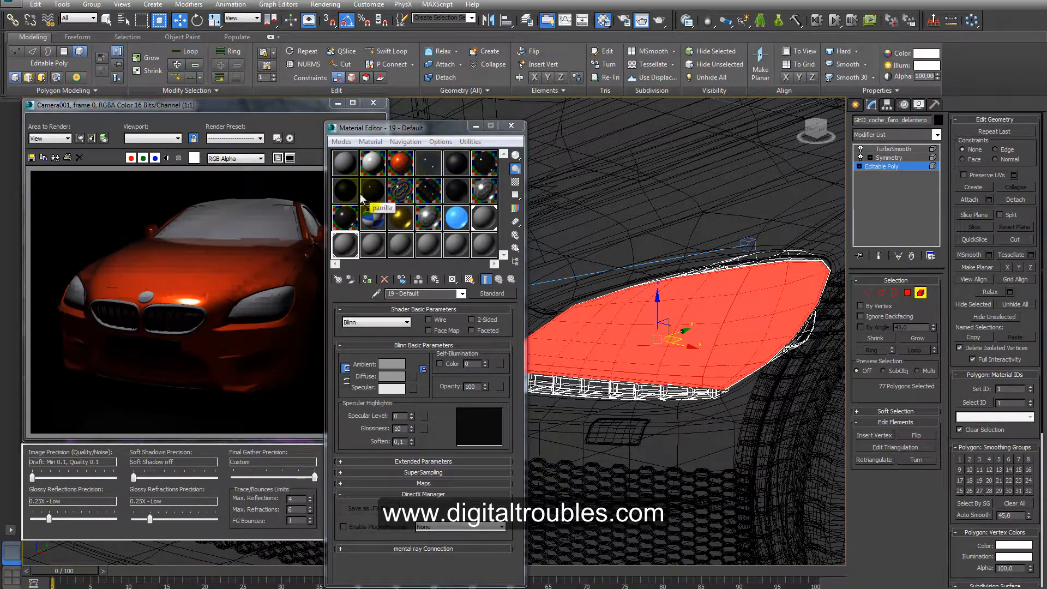
Compare the 04 - Default, 06 - Default and lunas materials to choose one for the headlight glass.
click(433, 165)
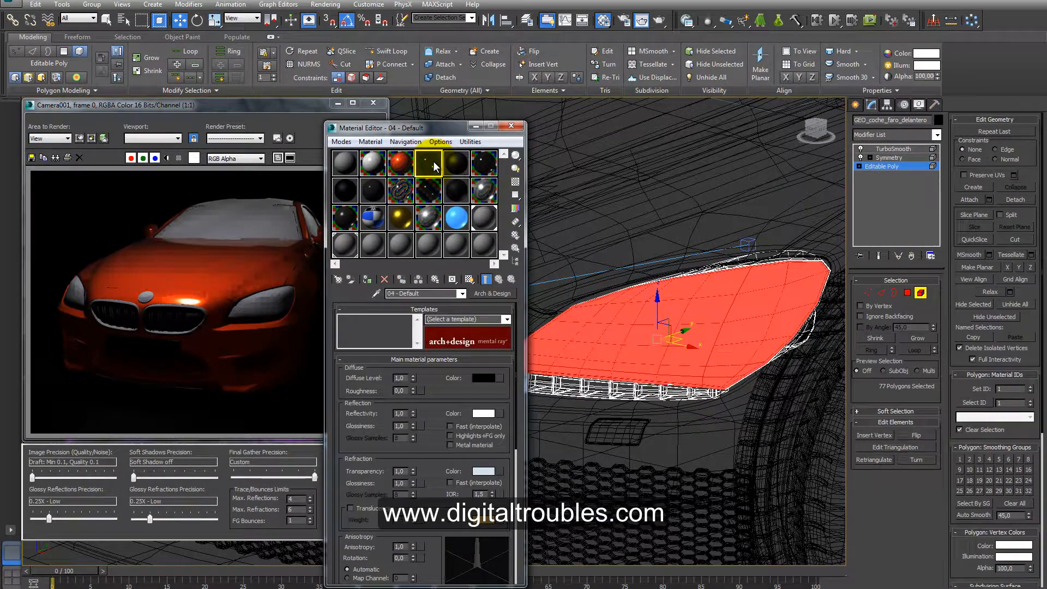
click(488, 166)
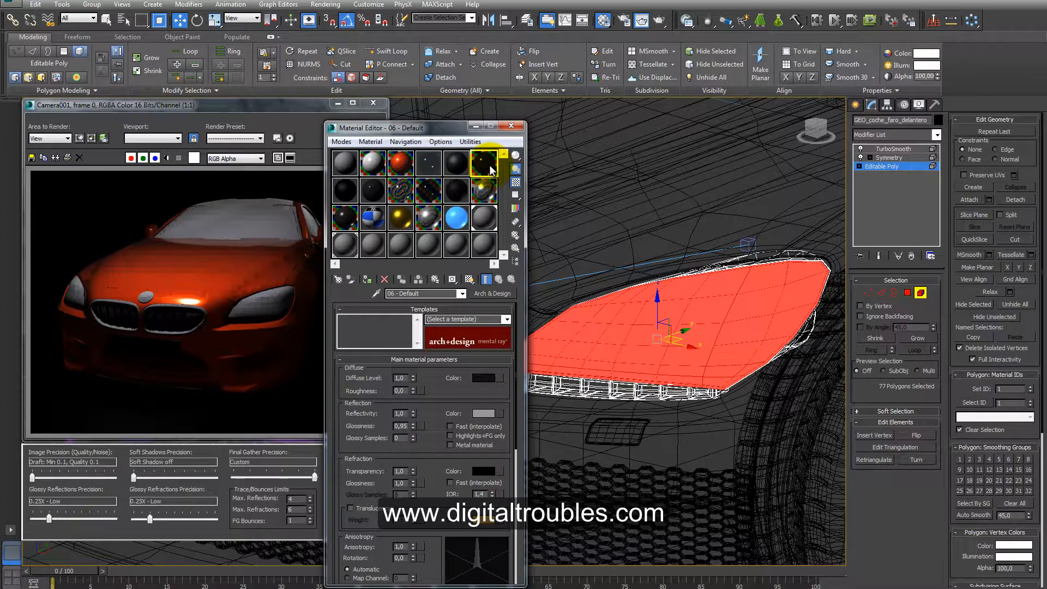
double_click(429, 191)
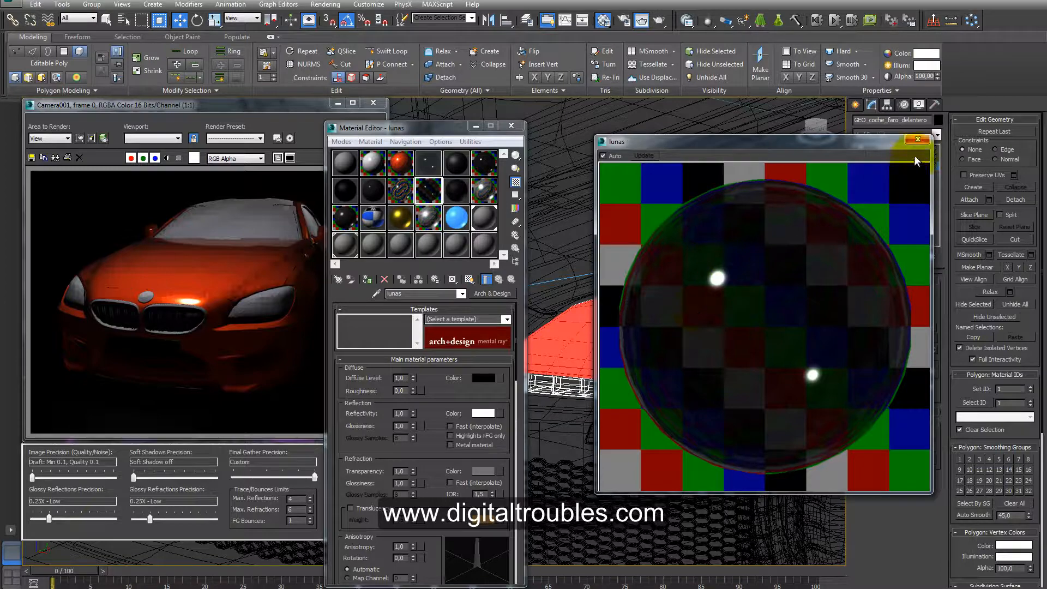
click(916, 140)
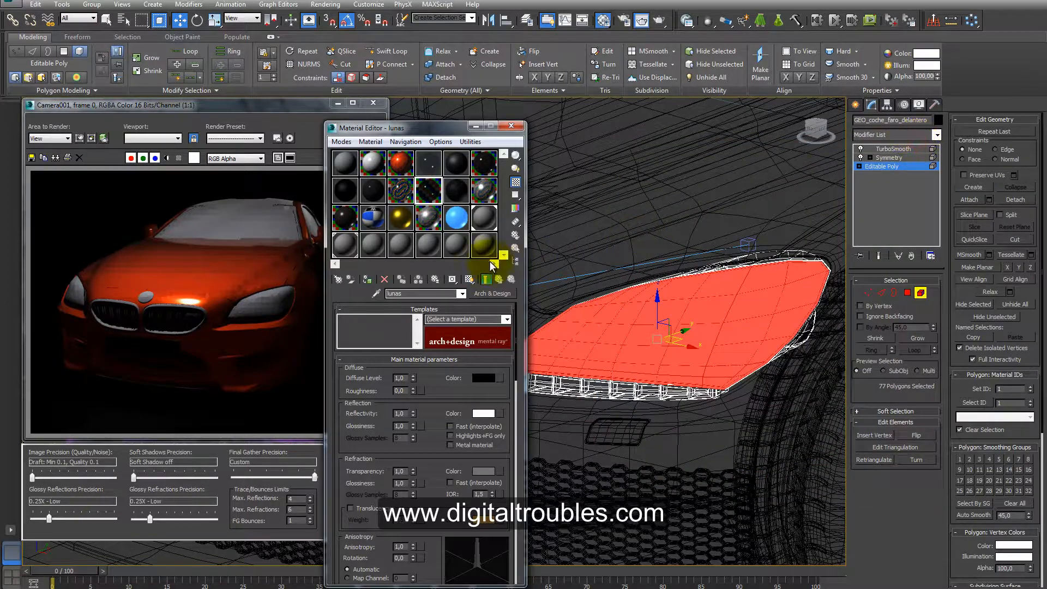
click(429, 165)
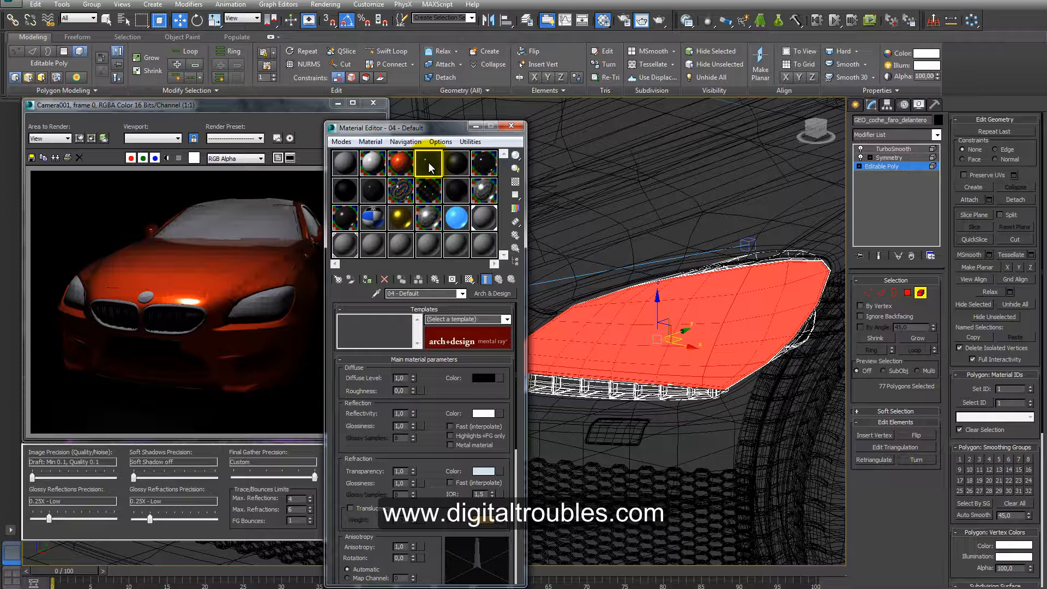
click(485, 167)
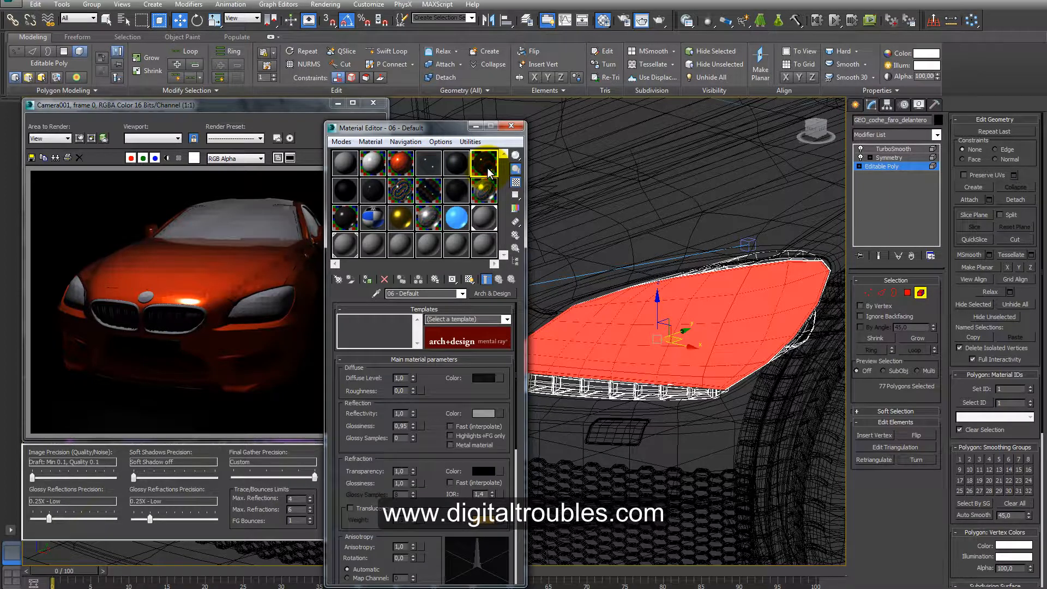
Rename the 04 - Default material to "Faros_cristal" and assign it to the selected headlight glass.
click(429, 163)
drag(420, 294, 373, 292)
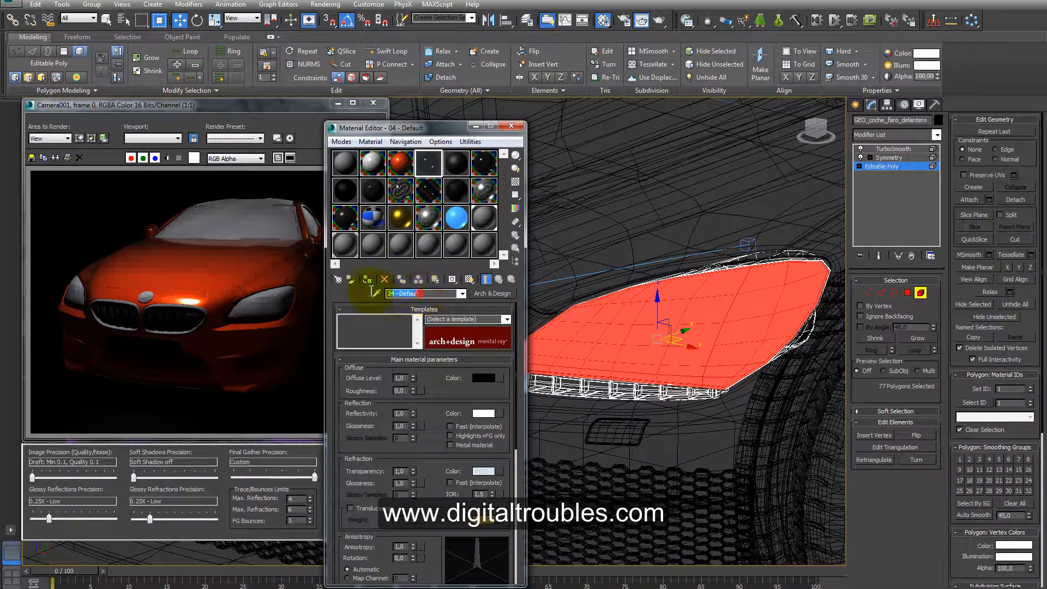
text(Fa)
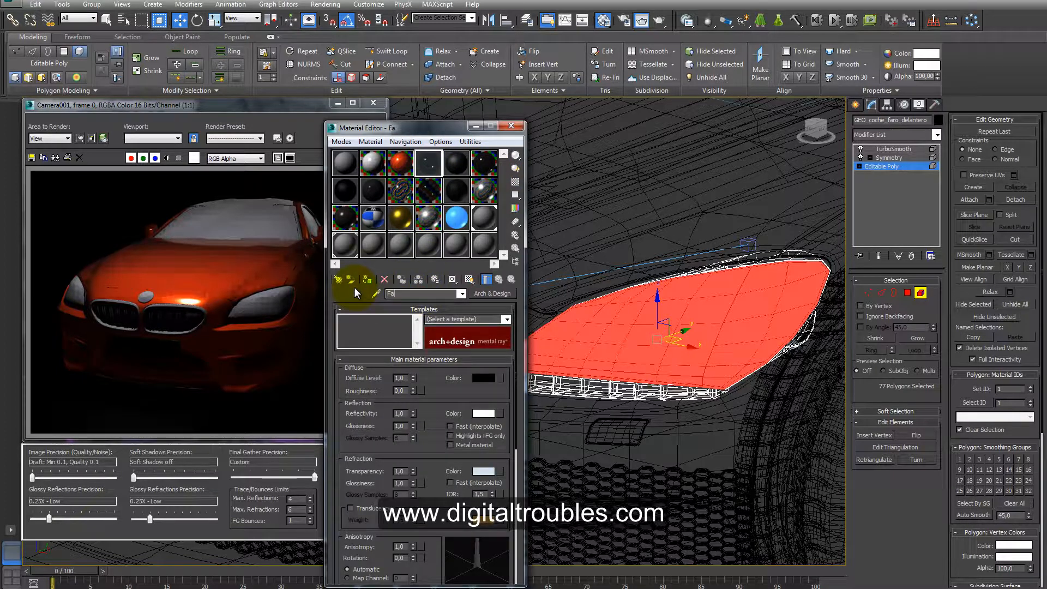
text(ros_cristal)
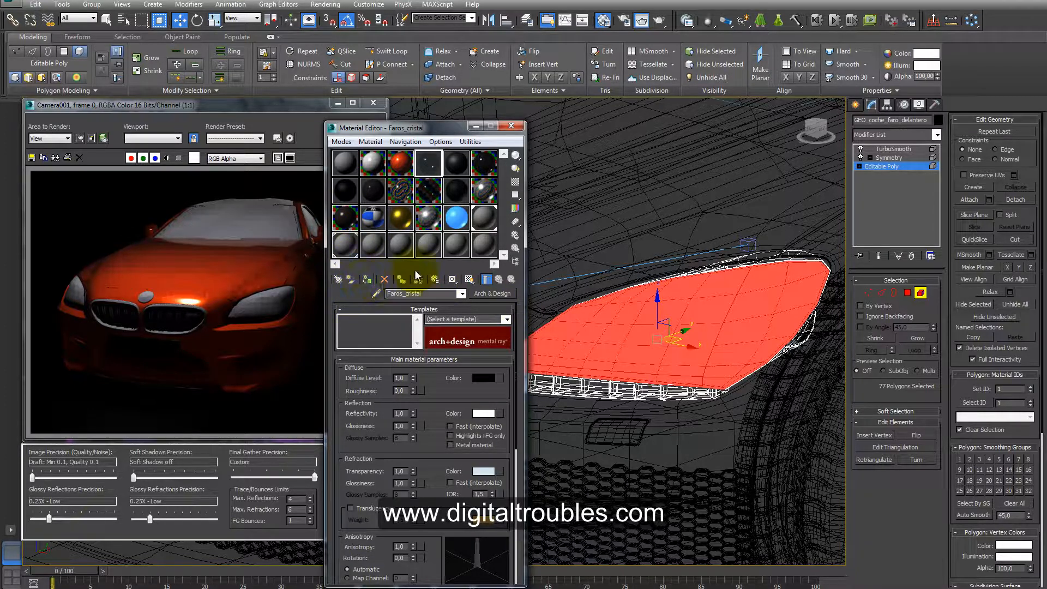
drag(428, 162, 630, 331)
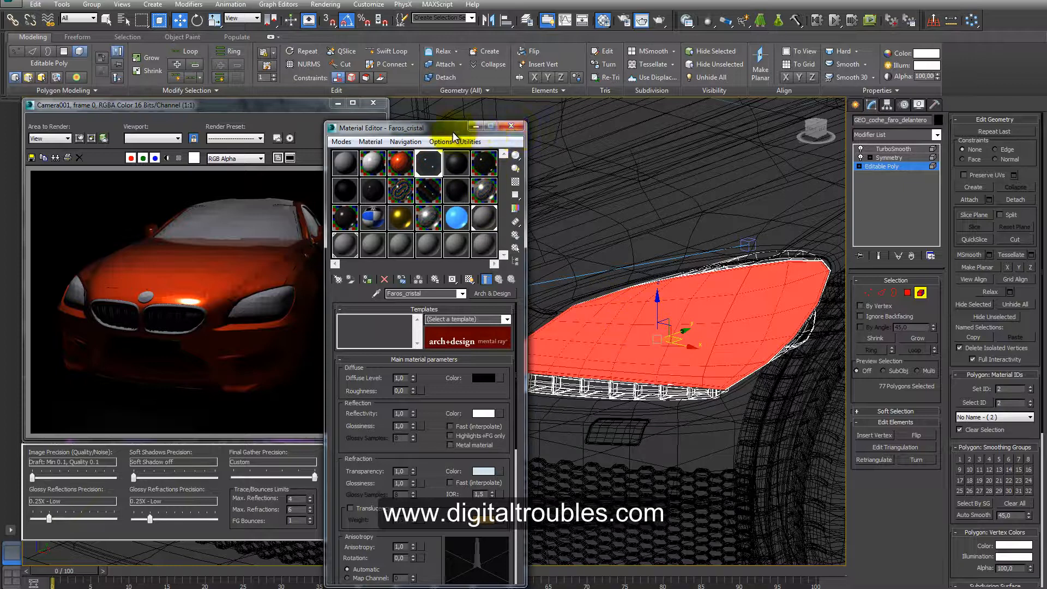
drag(453, 131, 520, 110)
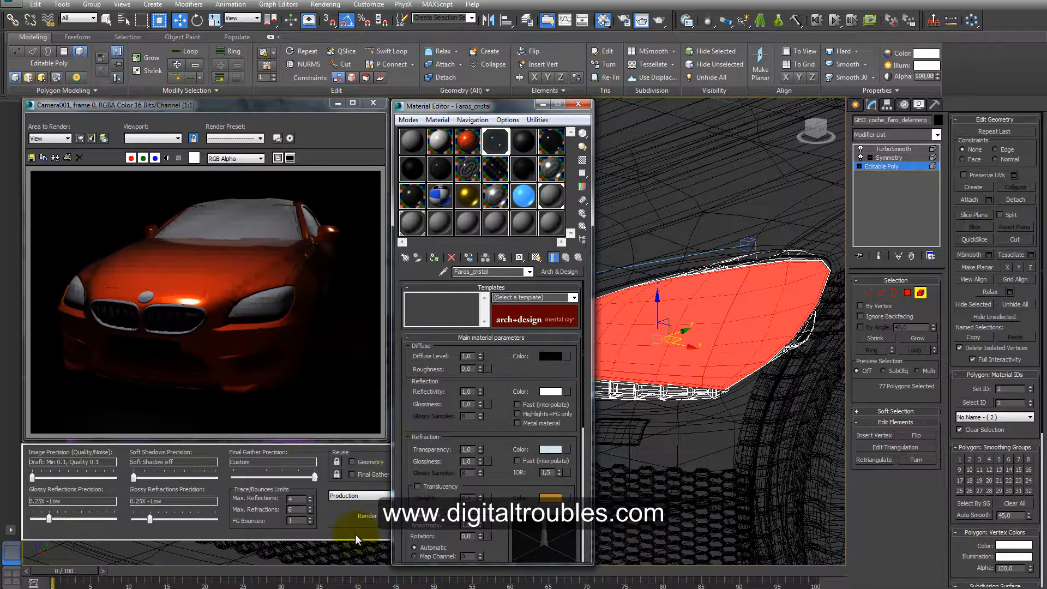
Return the headlight to its TurboSmooth level and render the camera view of the car.
click(892, 149)
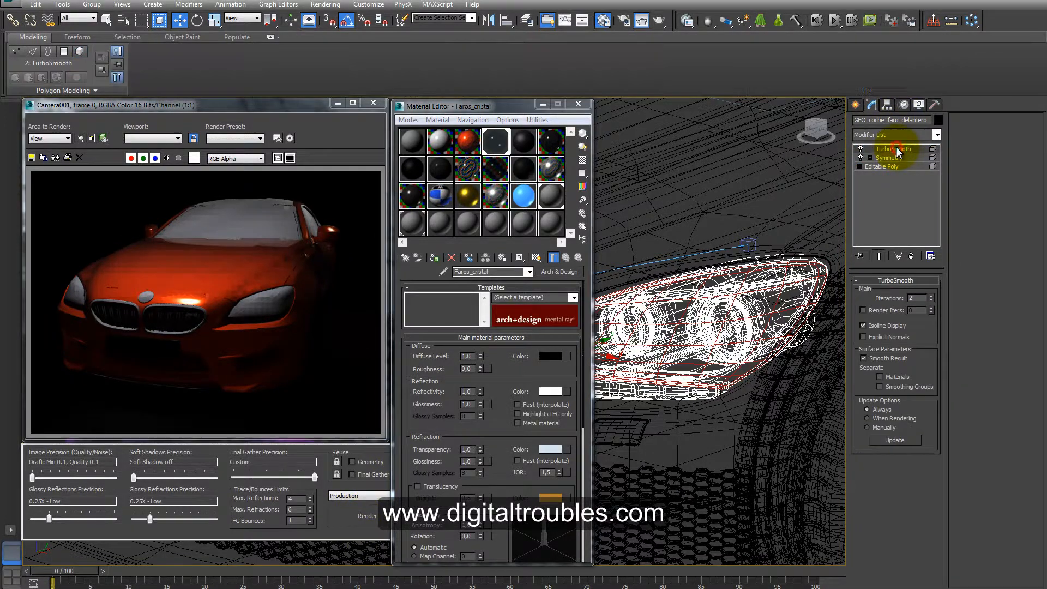
click(312, 106)
click(360, 509)
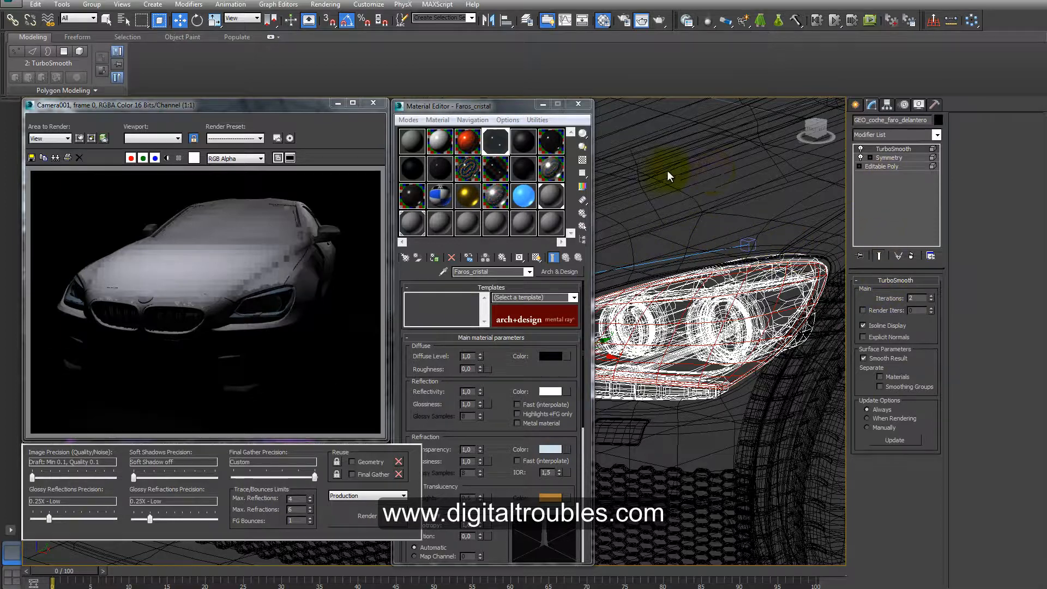
Isolate the front headlight and display it shaded with edged faces.
drag(516, 107, 141, 104)
middle_drag(698, 304, 593, 225)
scroll(674, 295, down, 3)
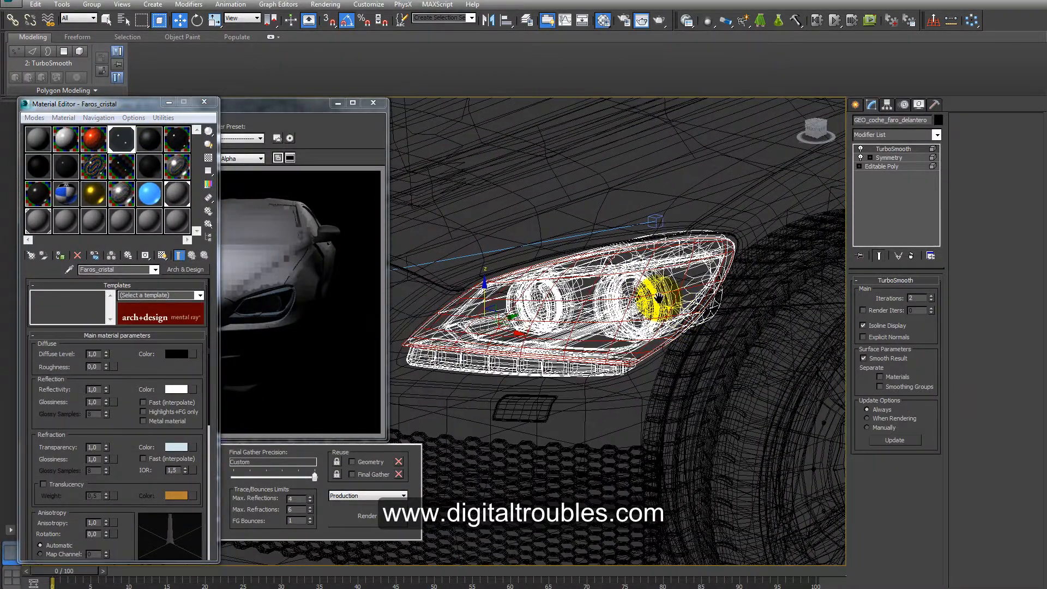
key(alt+q)
middle_drag(672, 387, 774, 333)
scroll(747, 312, up, 3)
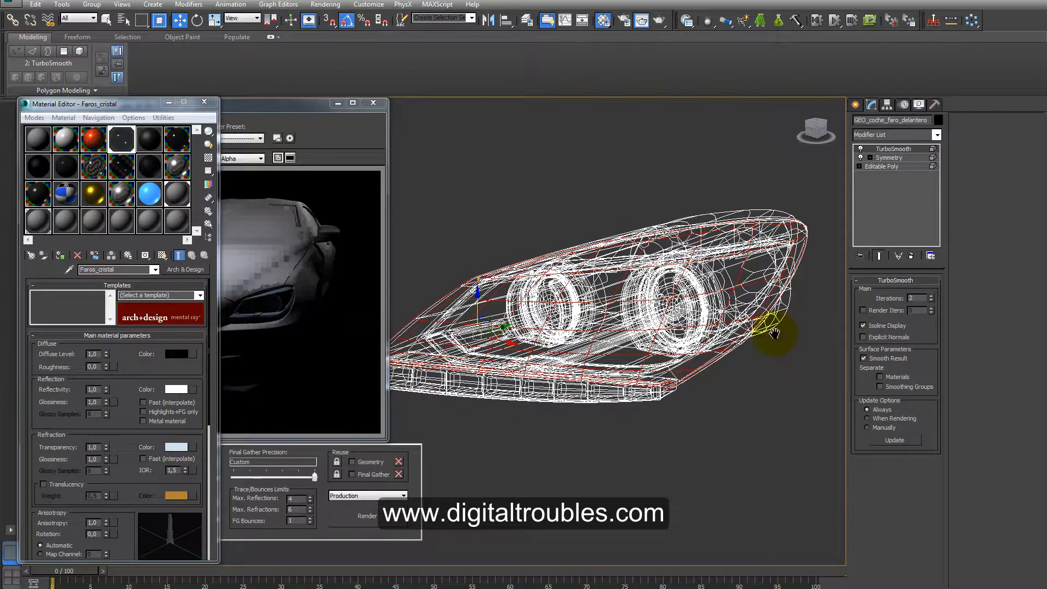
key(F3)
key(F4)
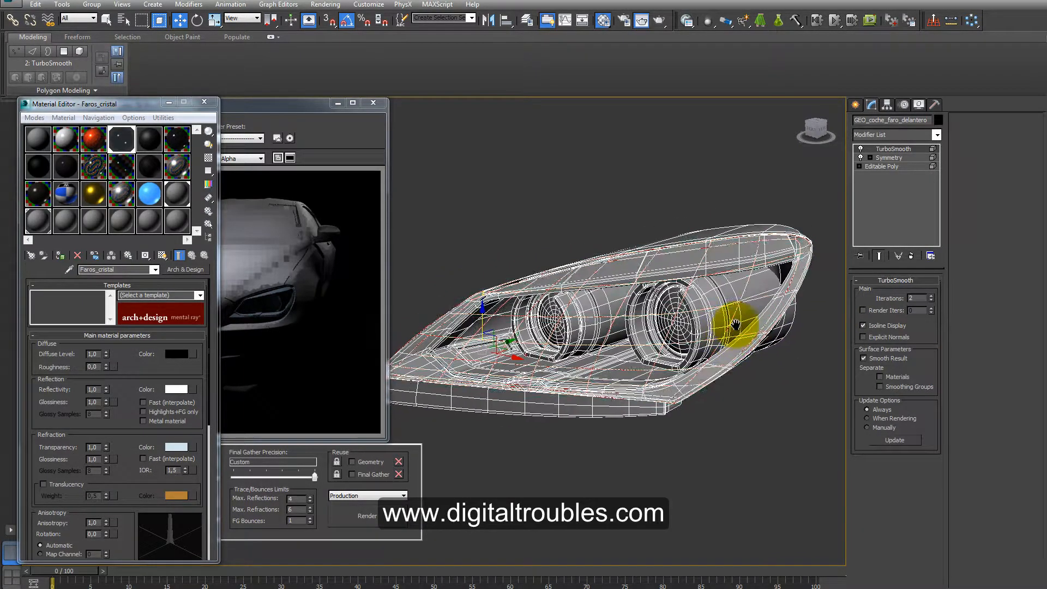
Hide the glass element at the headlight's Editable Poly level and select the lower strip element inside the headlight.
click(881, 166)
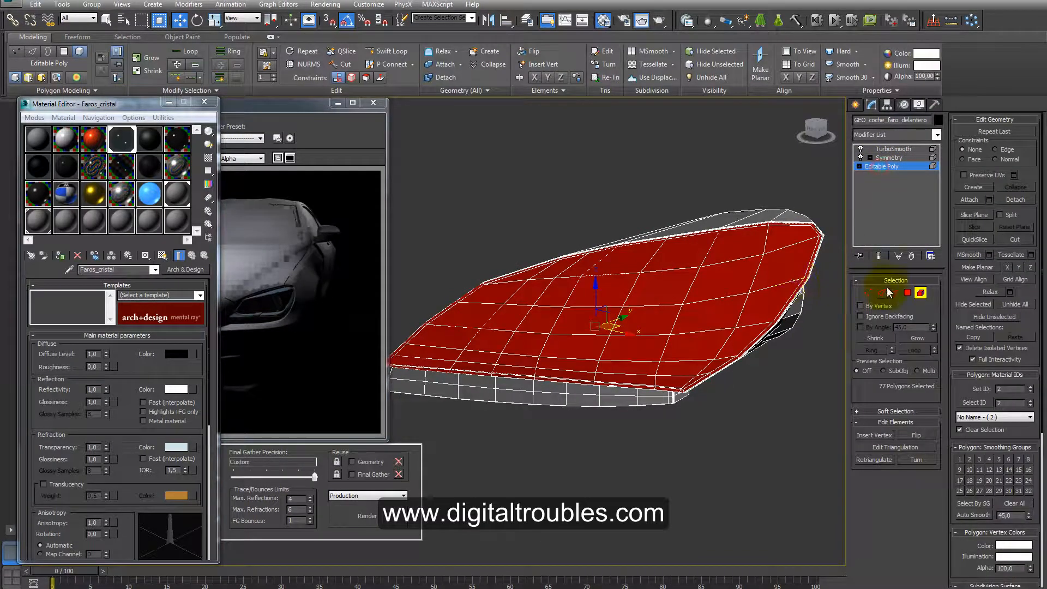
click(977, 302)
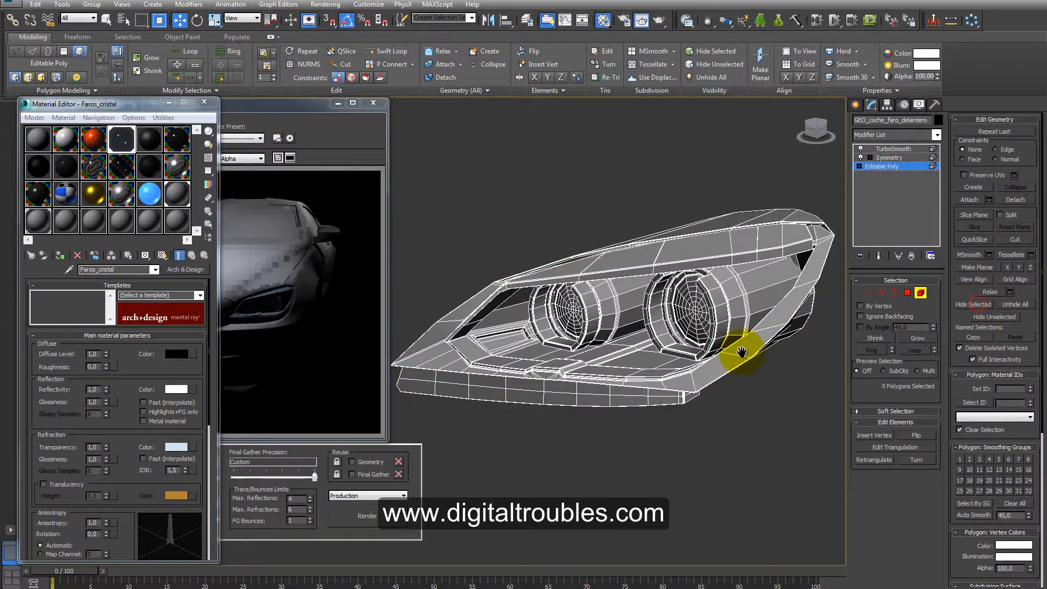
scroll(743, 351, up, 5)
scroll(751, 387, down, 4)
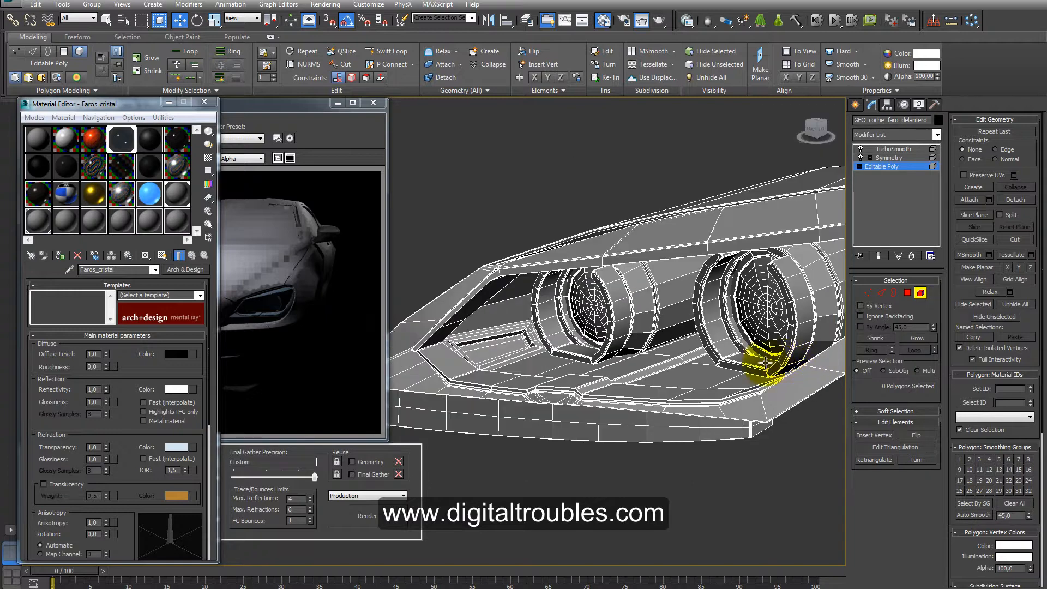
alt+middle_drag(759, 362, 463, 338)
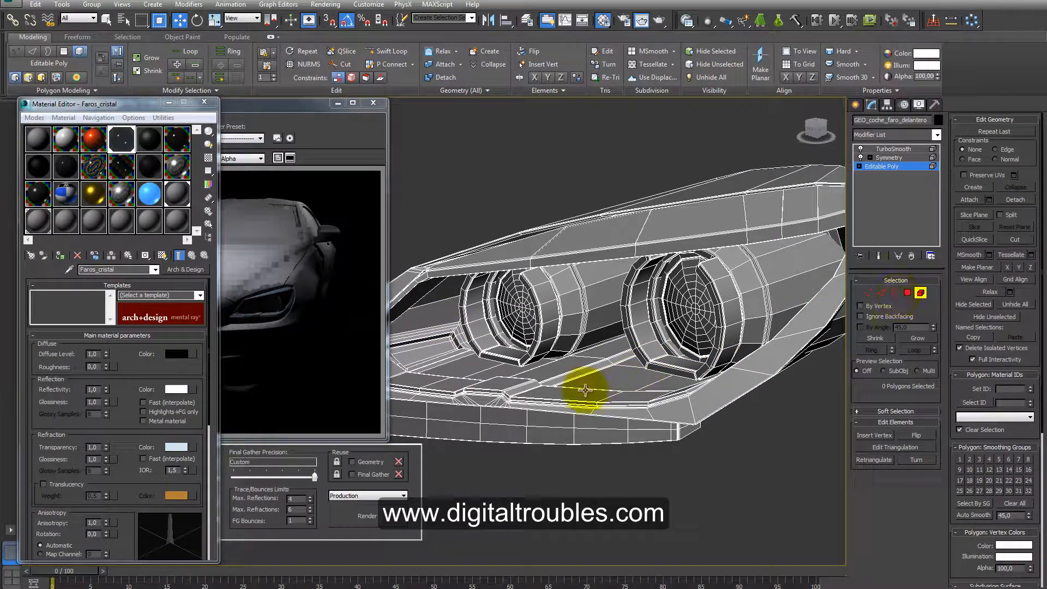
click(553, 397)
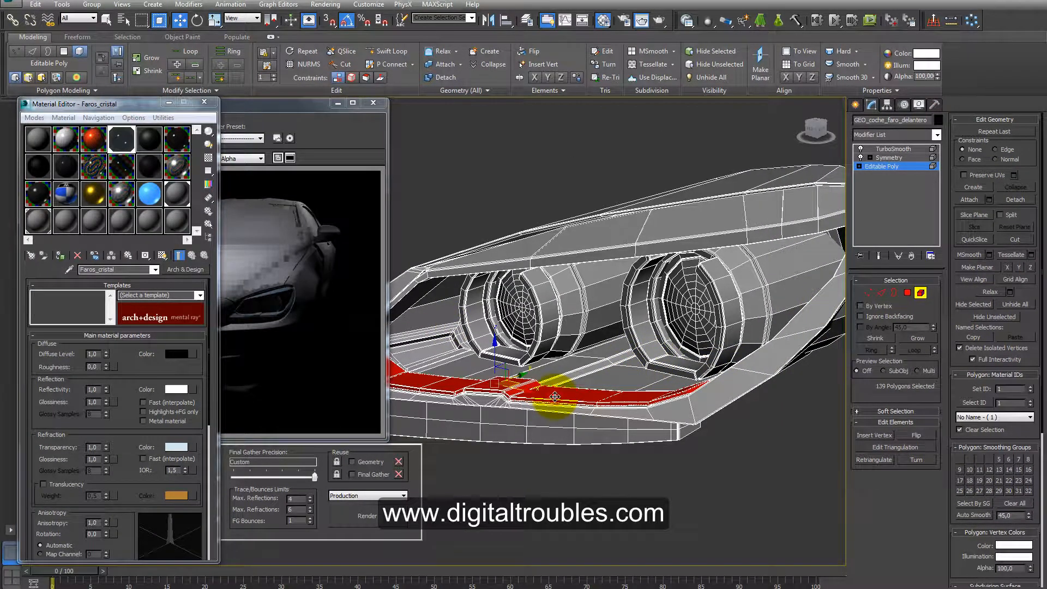
Add the inner and outer thin ring elements of both round headlight lamps to the strip selection.
ctrl+click(553, 321)
scroll(555, 323, up, 3)
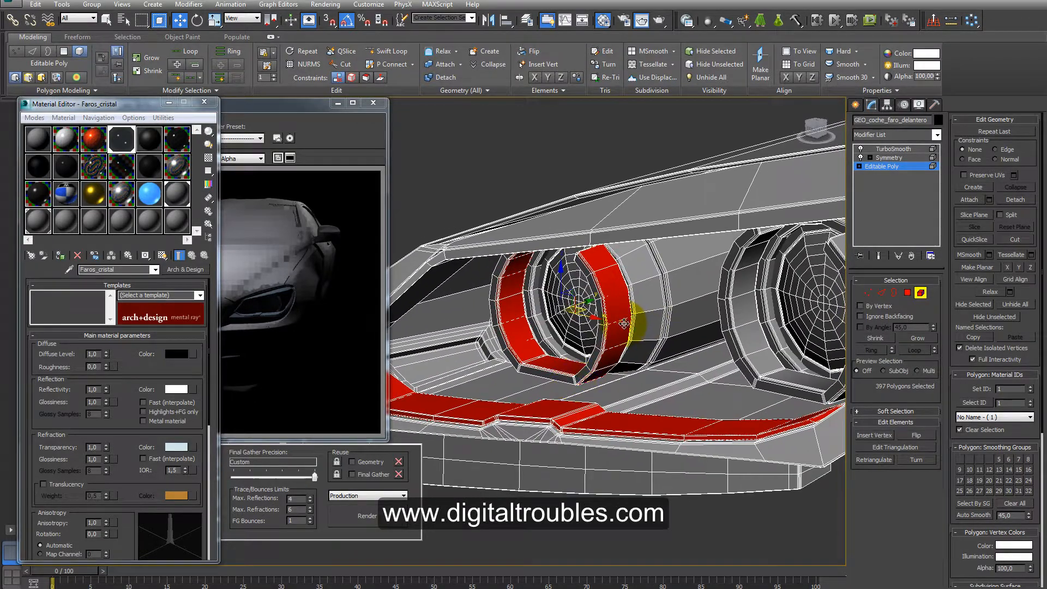
click(557, 378)
ctrl+click(559, 425)
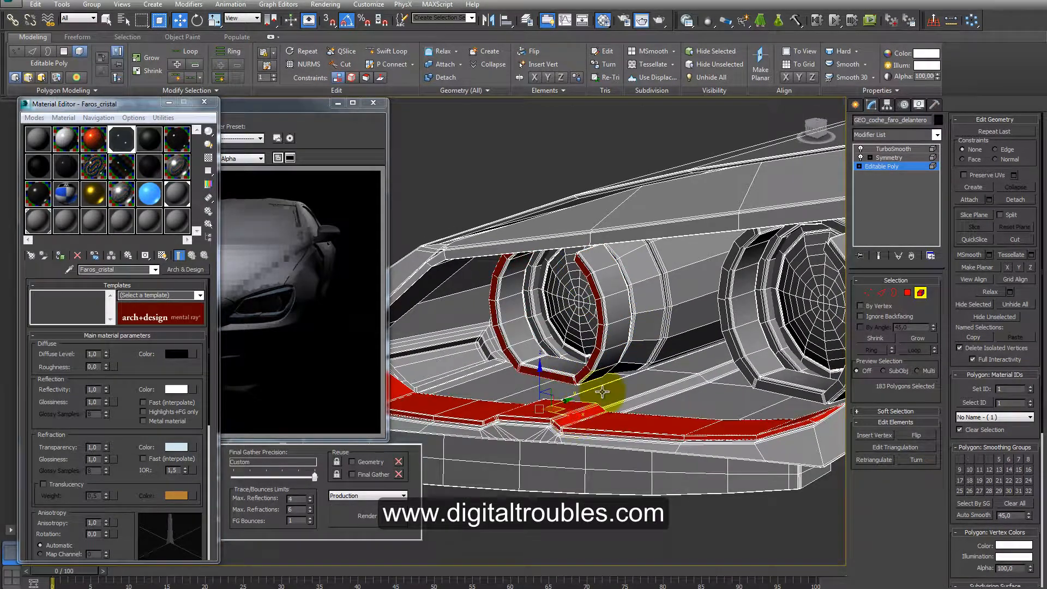
scroll(586, 403, up, 2)
ctrl+click(543, 333)
middle_drag(550, 341, 487, 361)
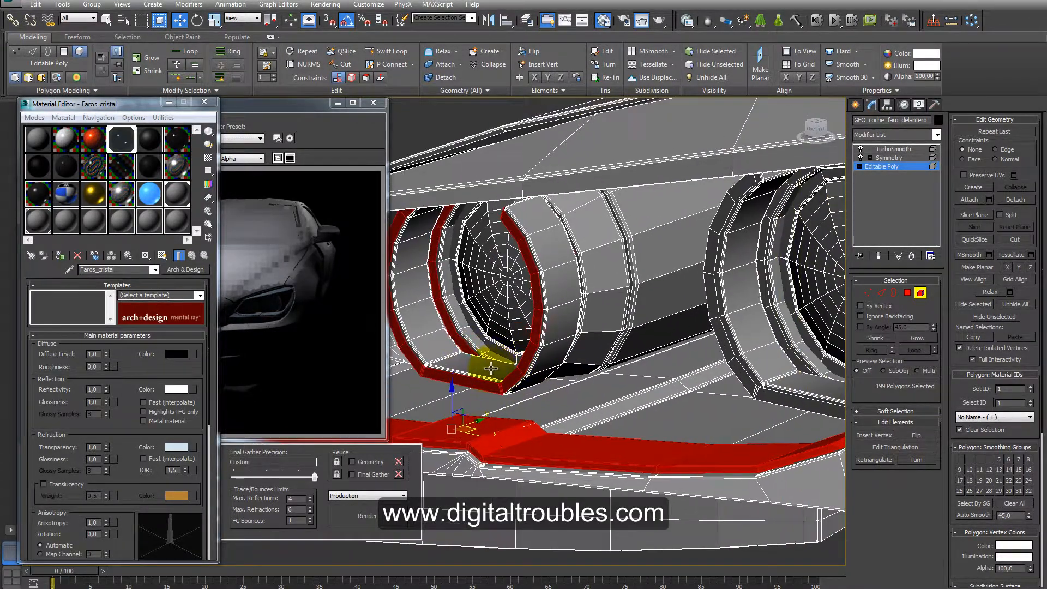
scroll(482, 360, down, 3)
ctrl+click(658, 371)
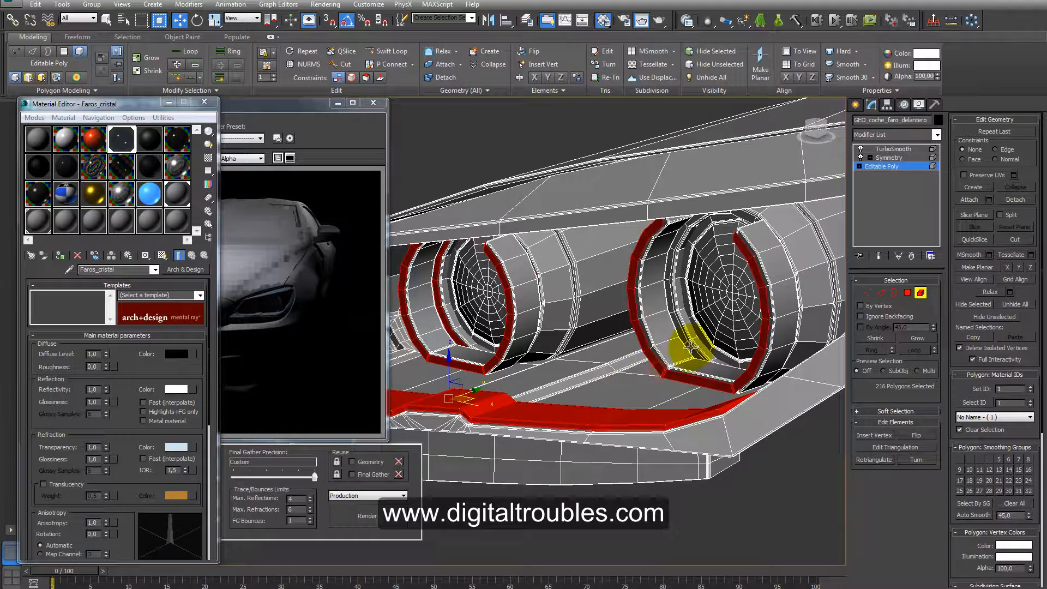
ctrl+click(689, 349)
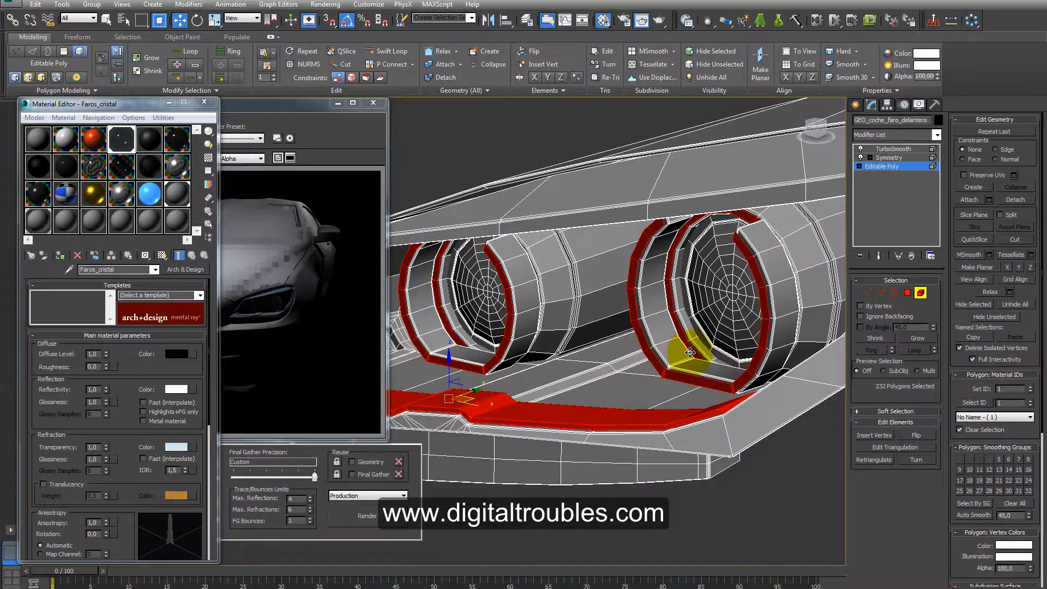
Add the upper inner strip of the headlight to the selection and assign the blue 17 - Default Architectural material to the selected elements.
scroll(706, 371, down, 5)
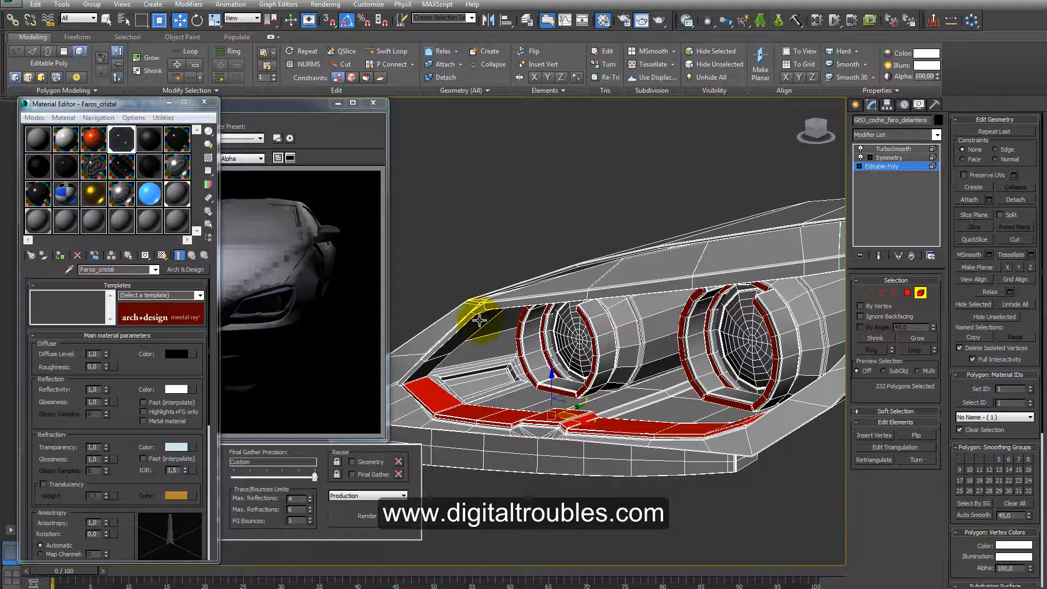
ctrl+click(451, 332)
mouse_move(590, 340)
middle_down()
mouse_move(484, 361)
mouse_move(597, 325)
middle_up()
scroll(484, 361, down, 3)
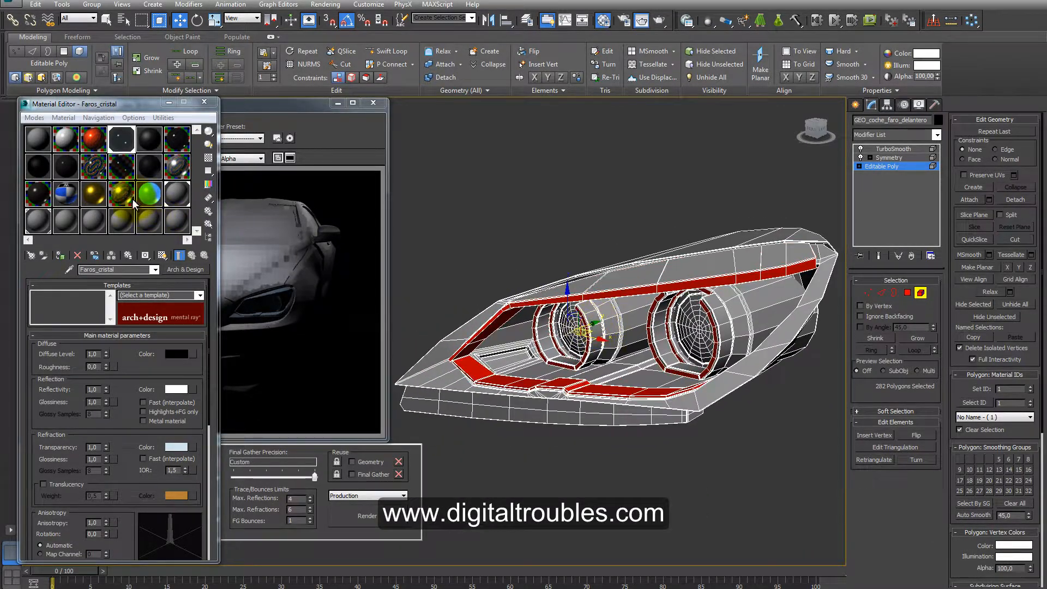
click(148, 193)
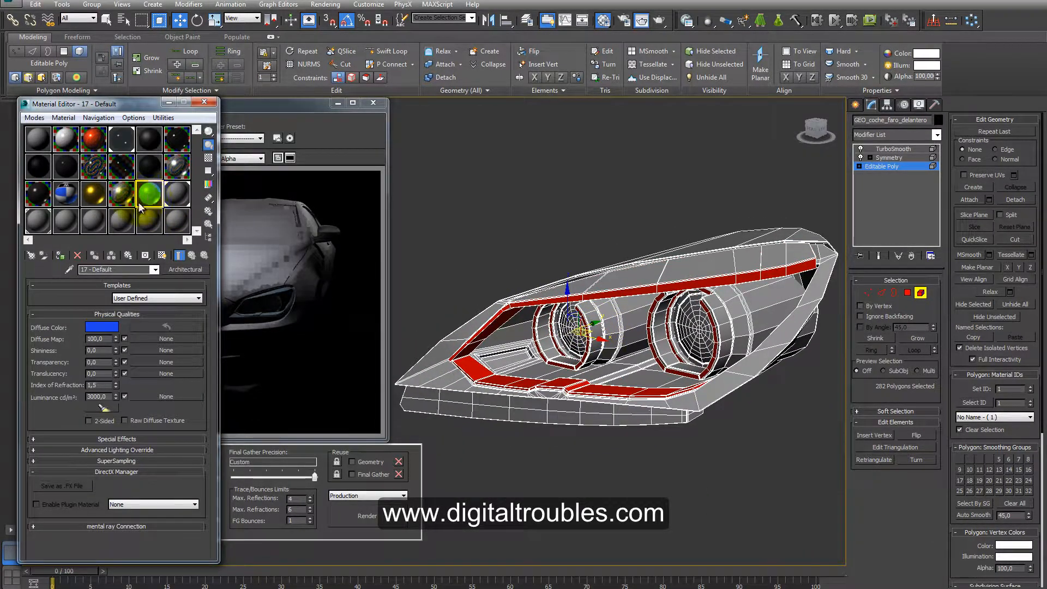
drag(150, 198, 496, 383)
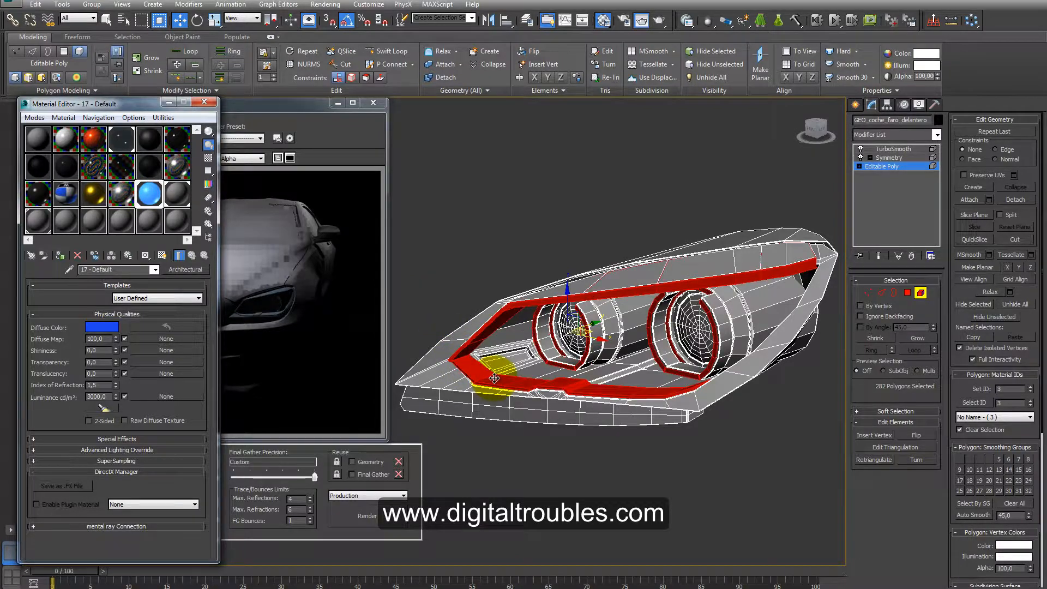
Restrict the render area to a region framing the car's front and both headlights, and render that region of the camera view.
click(277, 107)
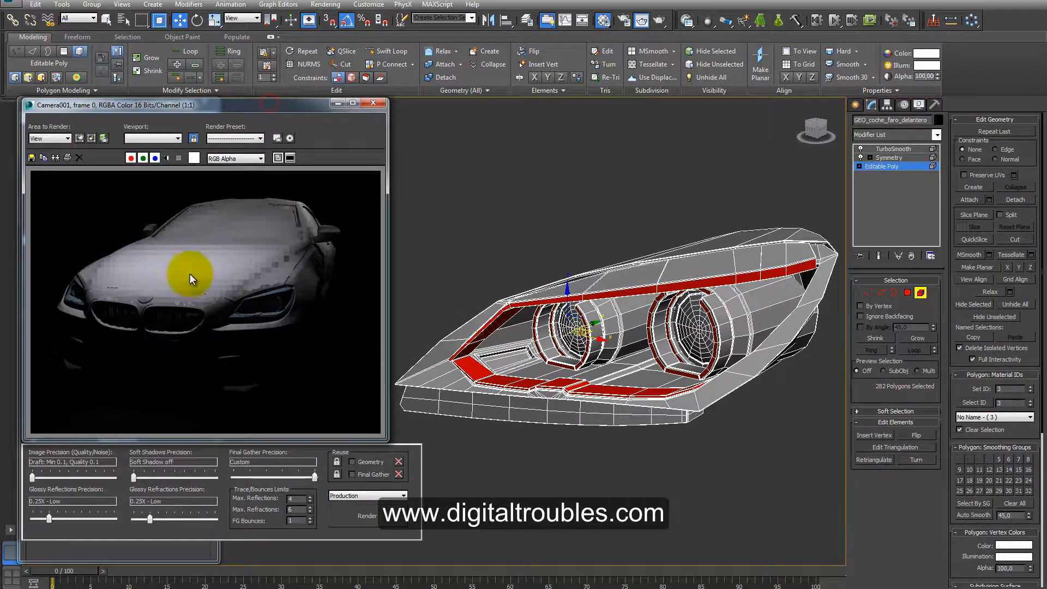
click(66, 138)
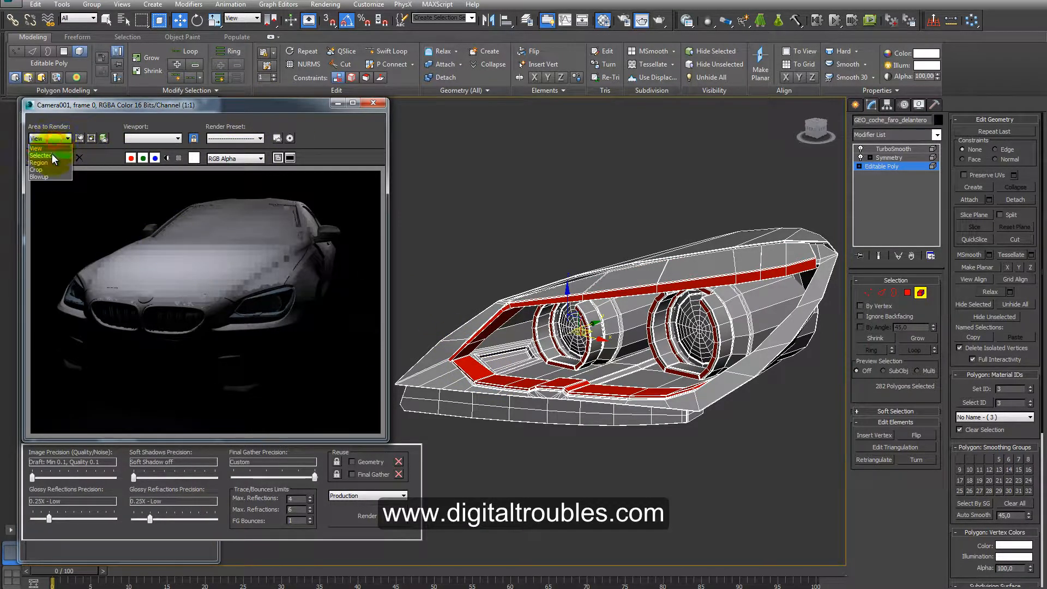
click(52, 162)
drag(77, 285, 202, 285)
drag(255, 230, 255, 273)
drag(256, 340, 257, 335)
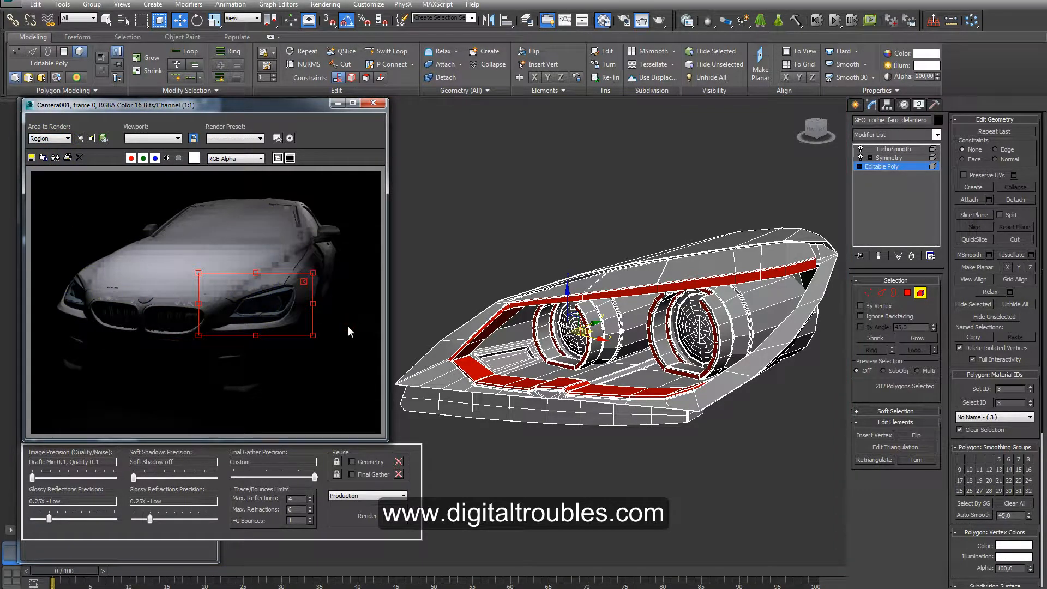
middle_click(670, 336)
key(shift+q)
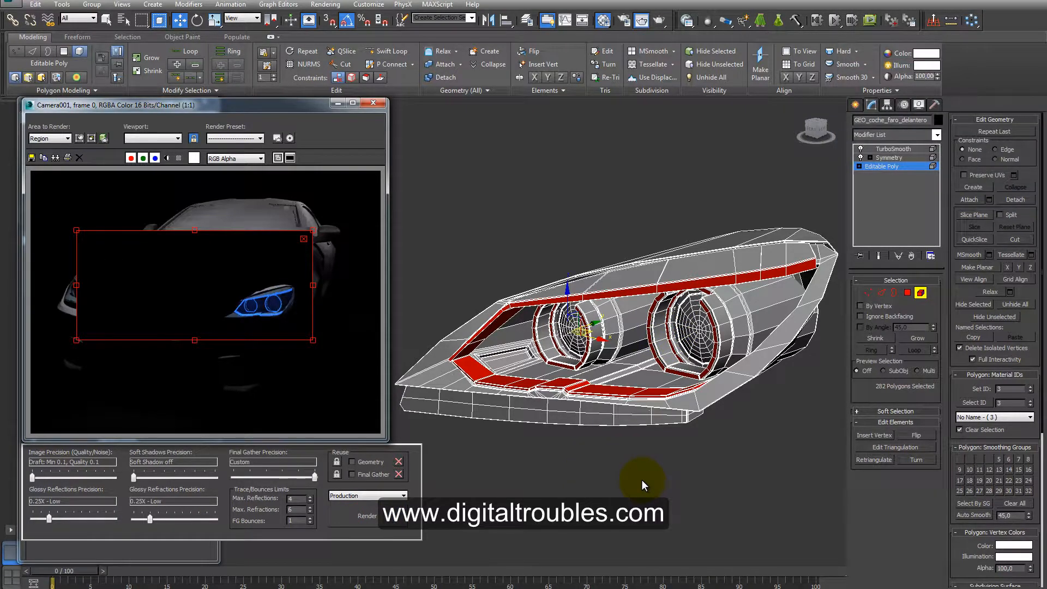
click(367, 516)
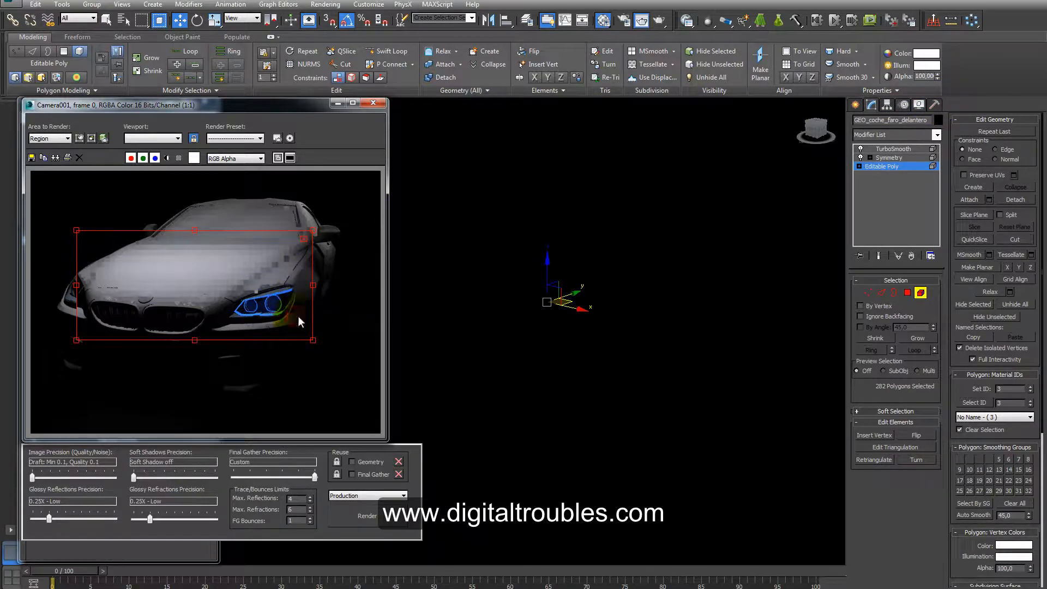
middle_drag(573, 342, 574, 359)
scroll(574, 358, down, 3)
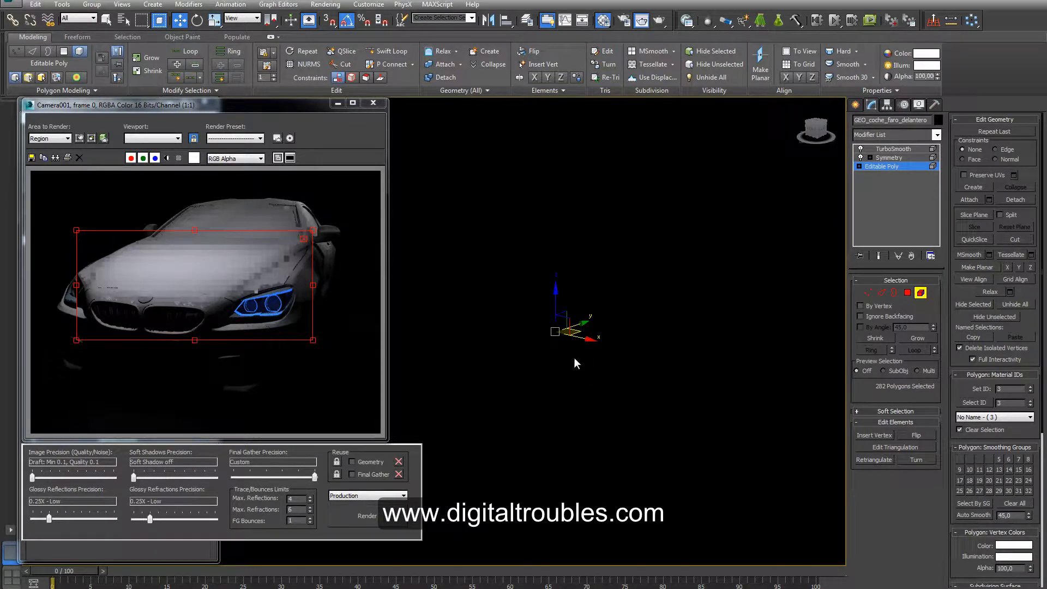
scroll(573, 358, down, 2)
scroll(573, 356, down, 3)
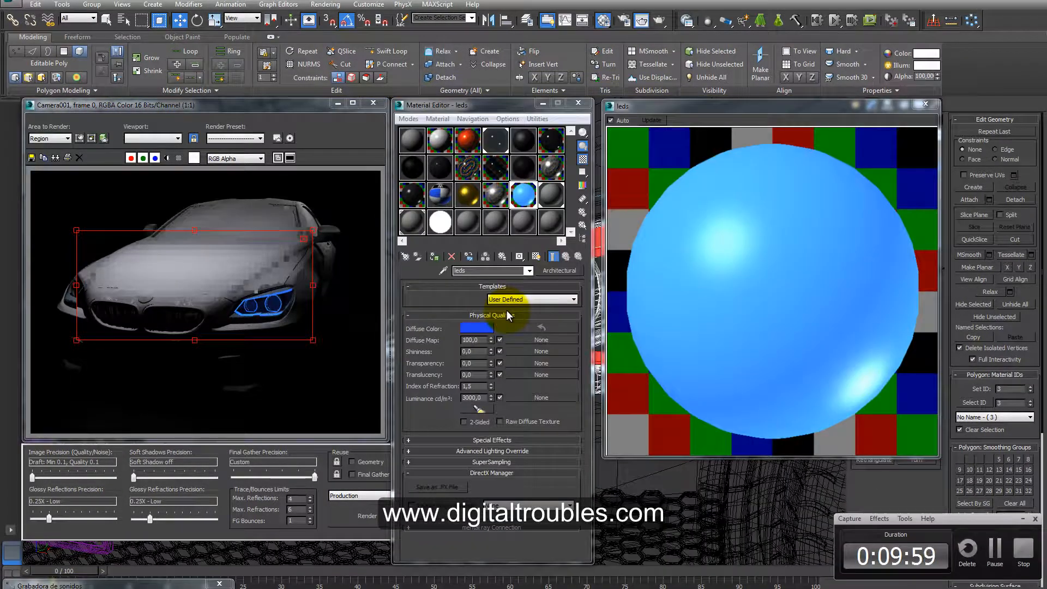
Lighten the diffuse color of the leds material to a very pale blue.
click(478, 326)
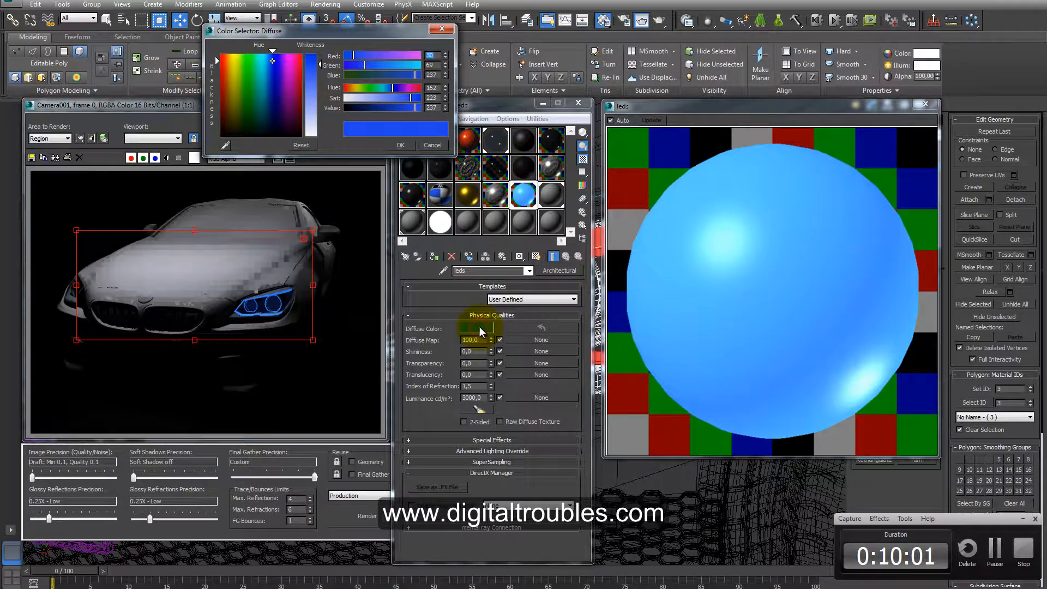
click(440, 222)
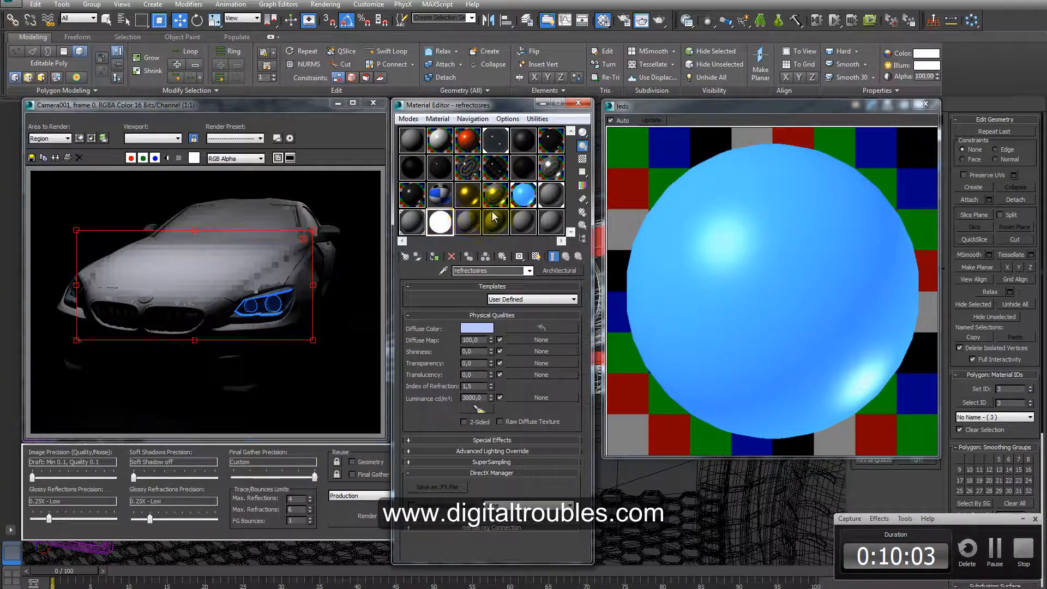
click(523, 195)
click(478, 328)
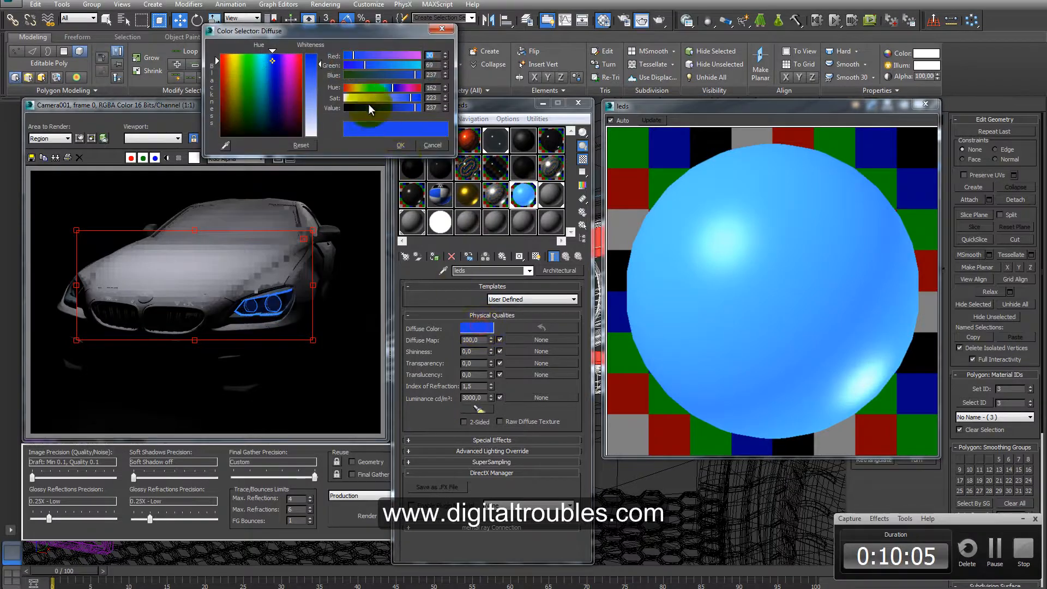
drag(319, 63, 318, 114)
click(395, 143)
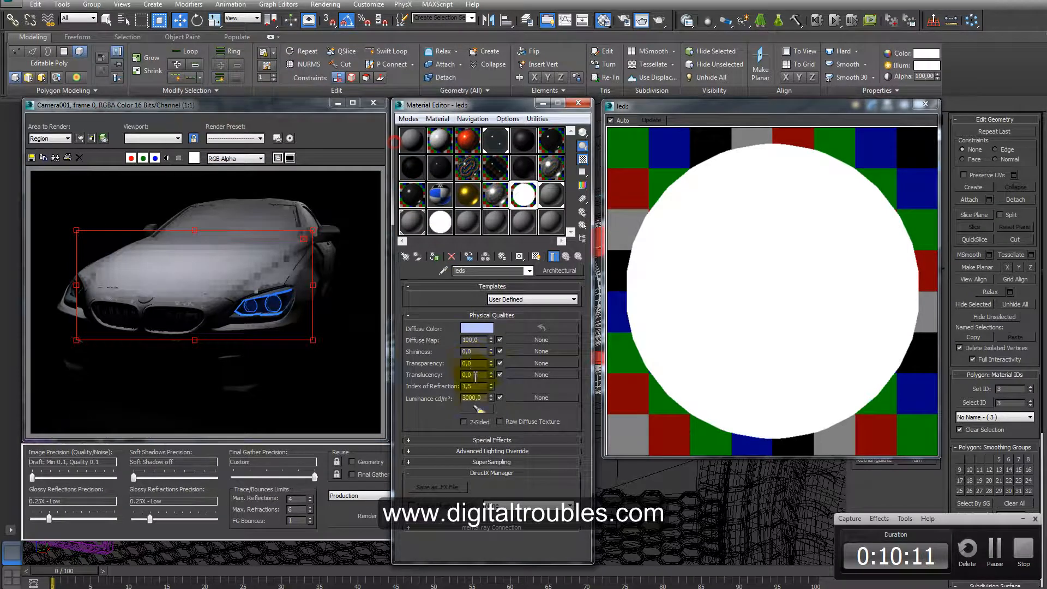
Set the leds material's luminance to 2000 cd/m² and render the region around the headlights again.
double_click(476, 398)
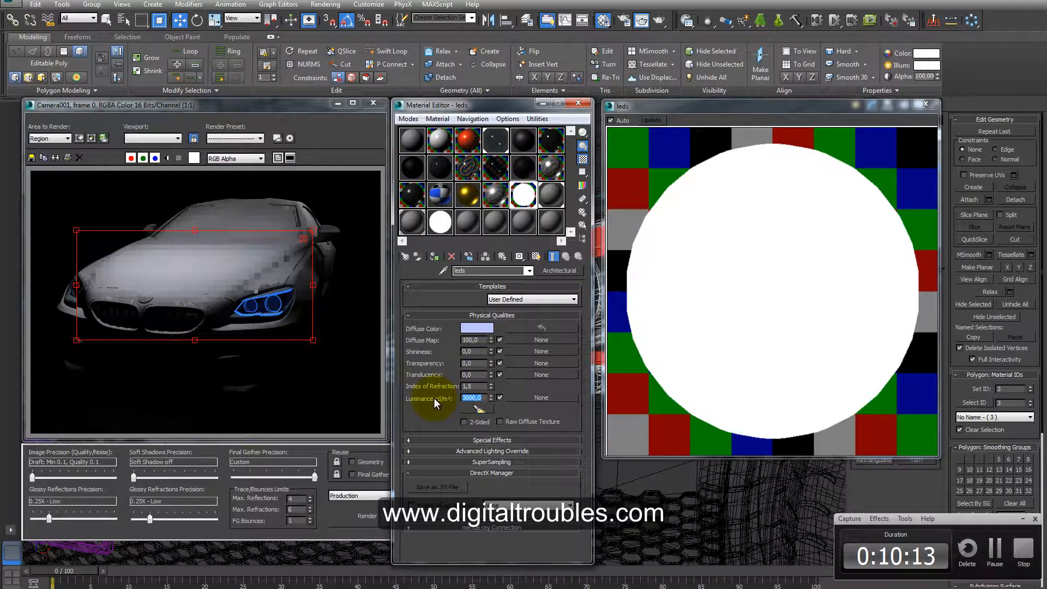
text(2000)
key(Return)
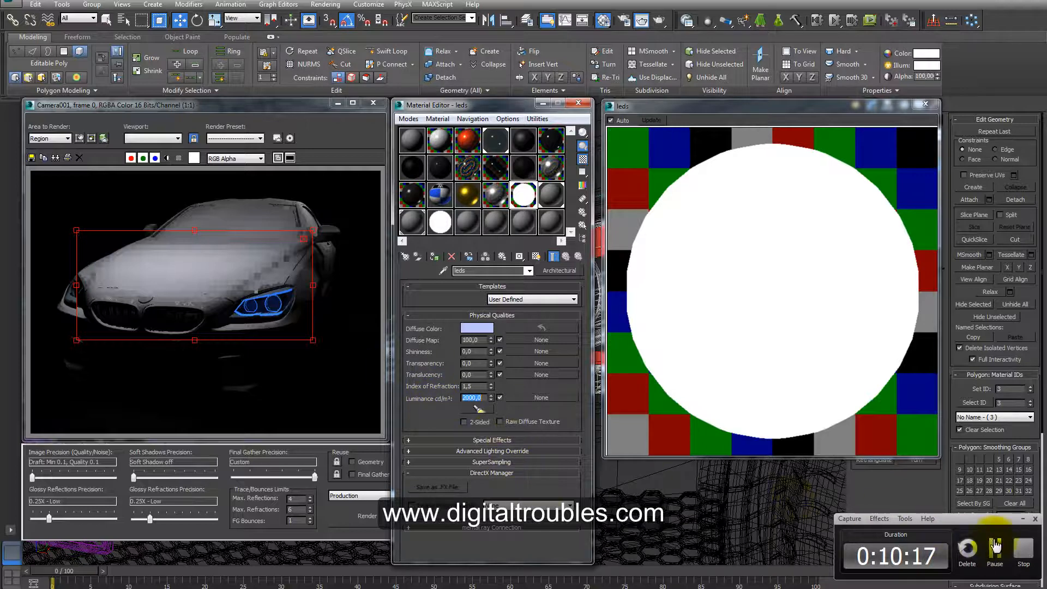
click(1022, 518)
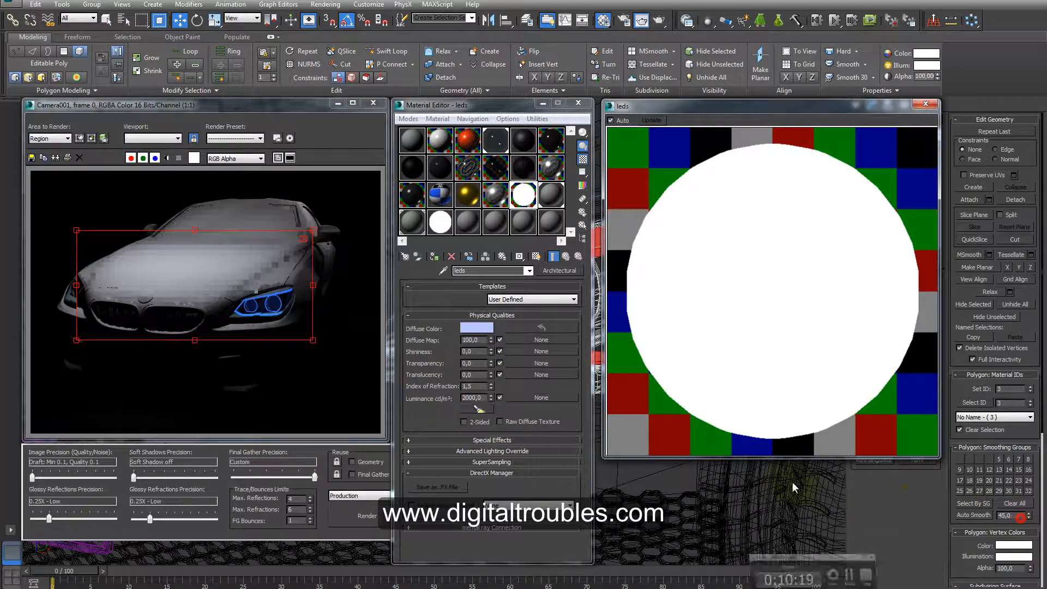
click(367, 515)
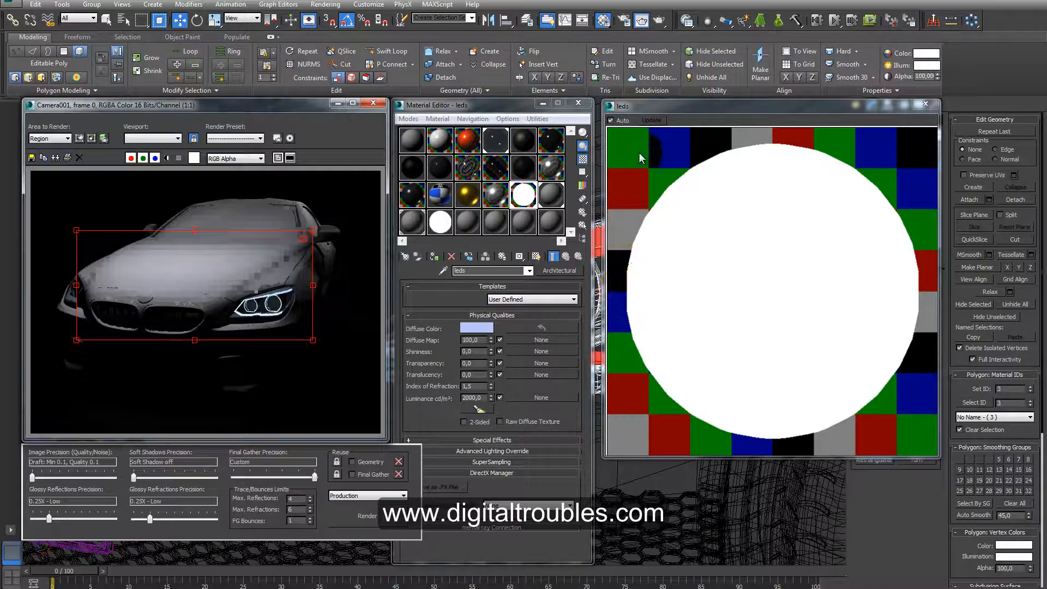
Close the enlarged material preview, copy the leds material over the other white luminous sample, and name the copy "reflectores".
click(925, 105)
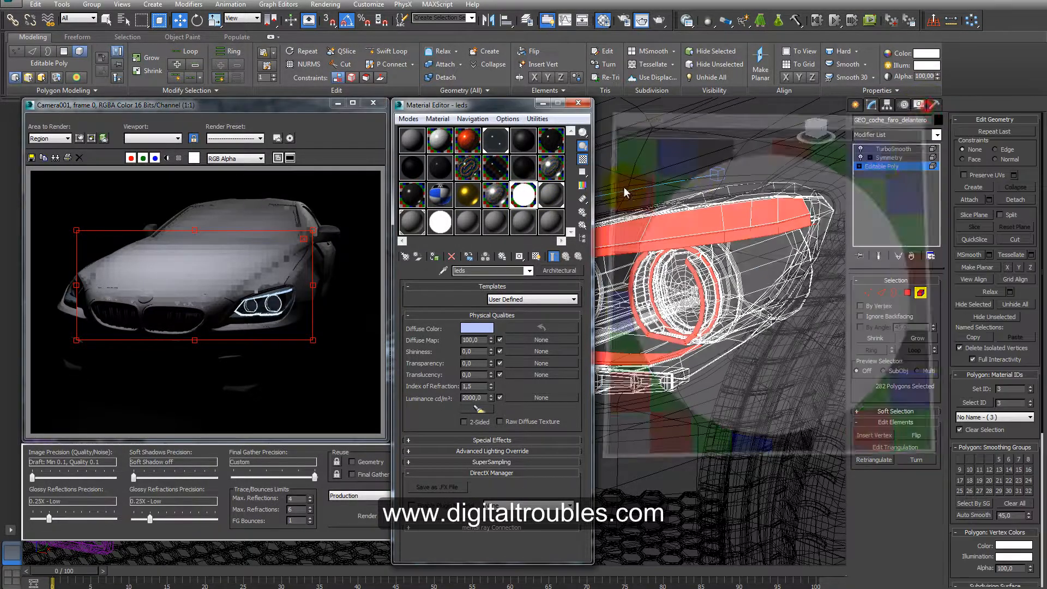
click(440, 221)
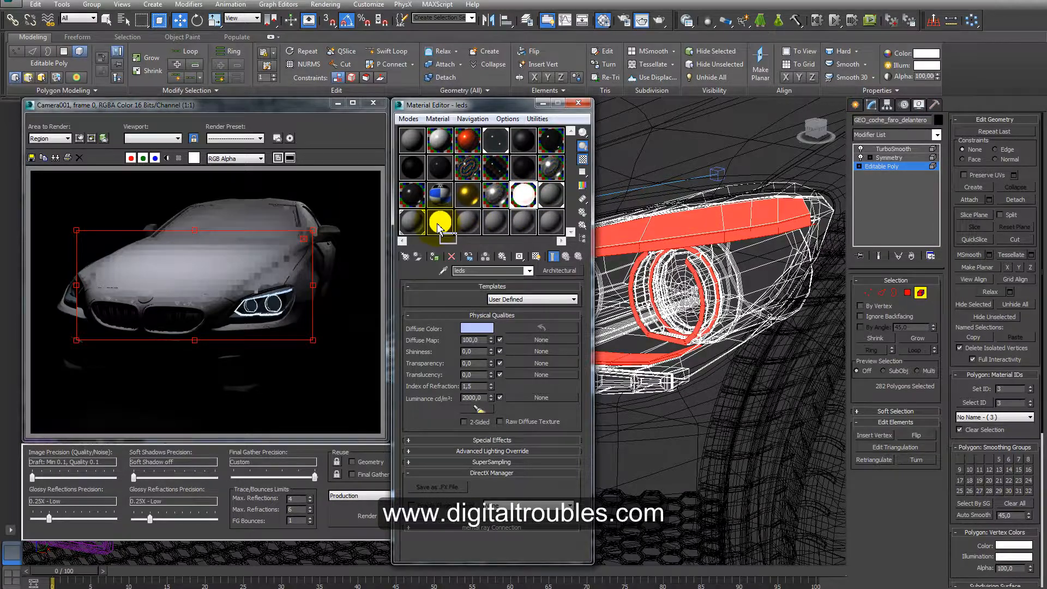
click(470, 271)
text(ref)
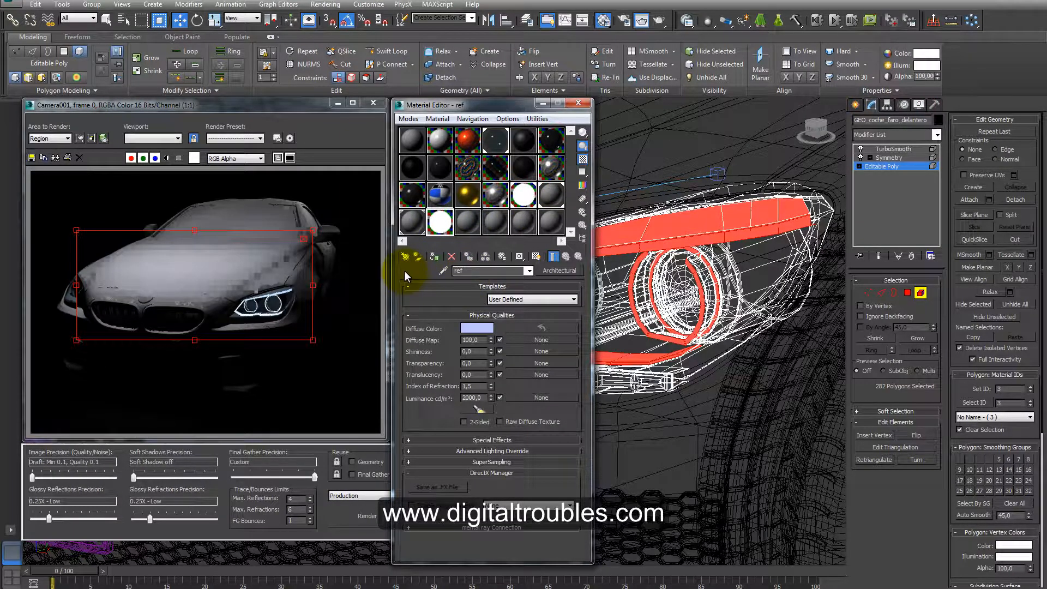
text(lectores)
Change the leds material's type from Architectural to mental ray.
click(522, 195)
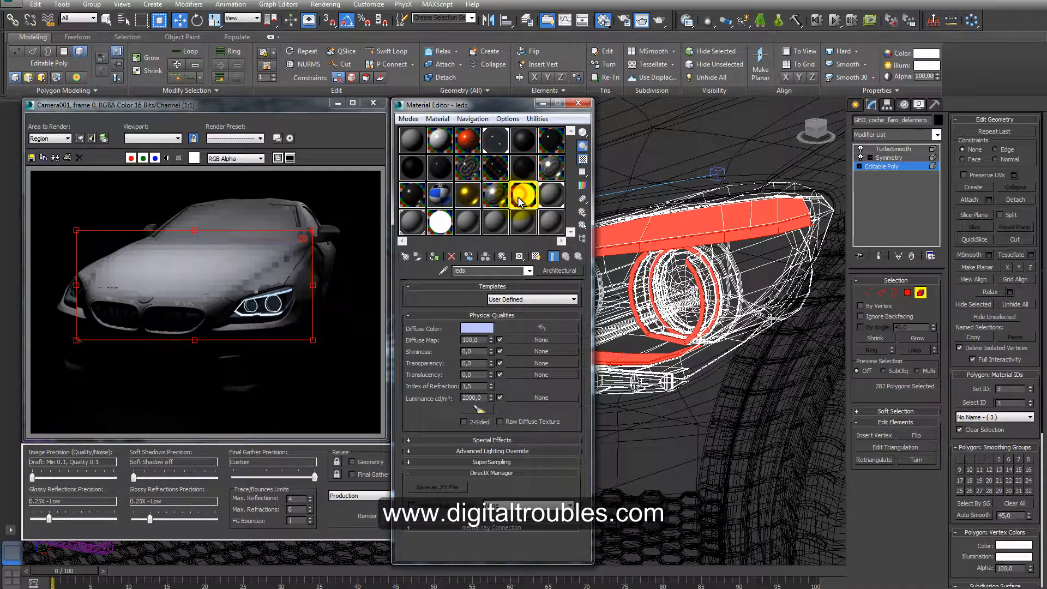
click(558, 267)
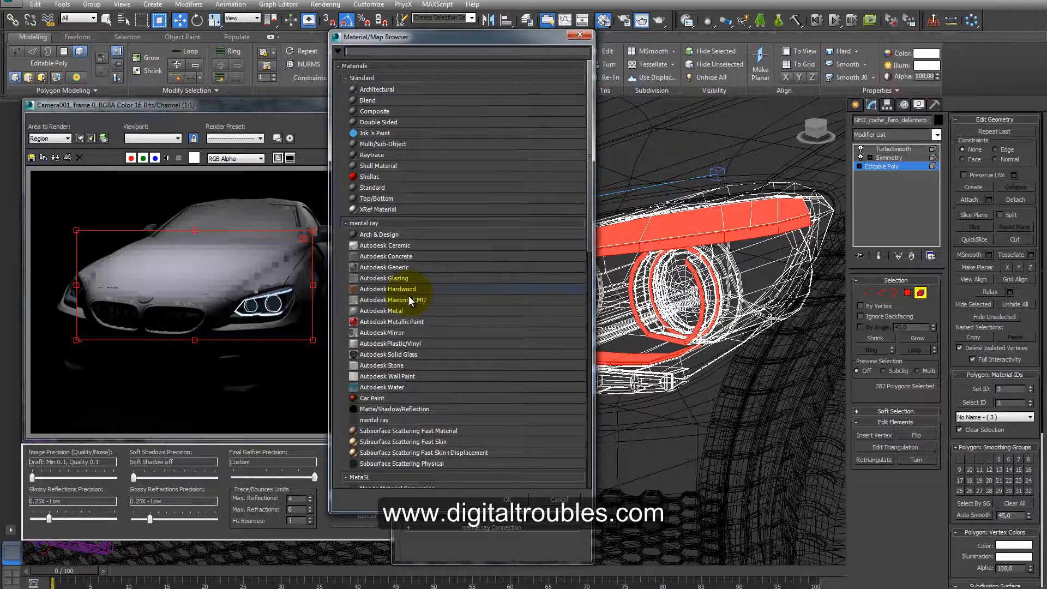
click(381, 421)
double_click(381, 421)
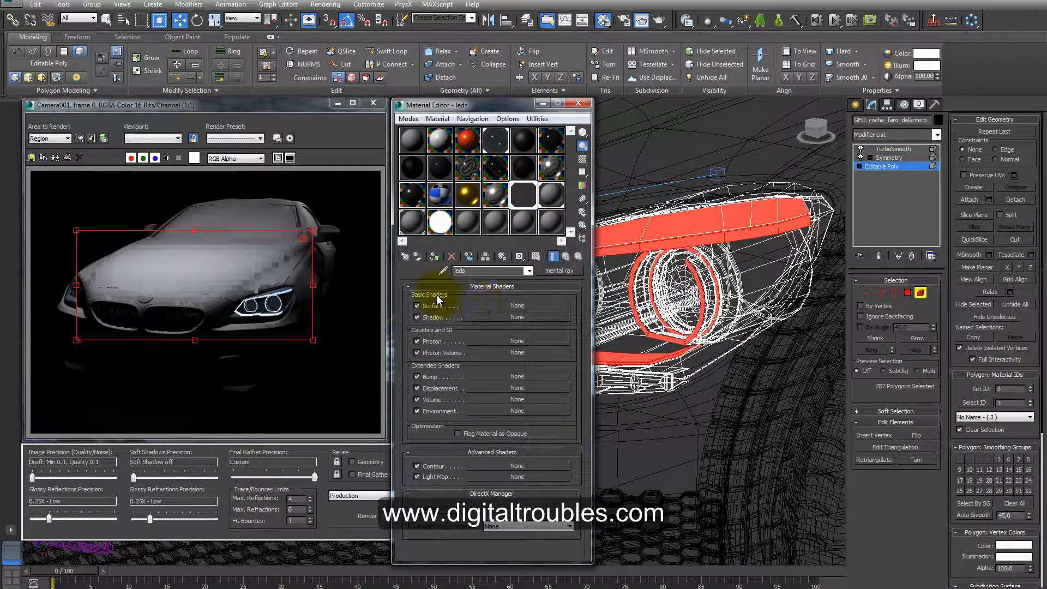
Assign a Glow map to the leds material's surface shader and set its glow color to a very pale blue.
click(489, 305)
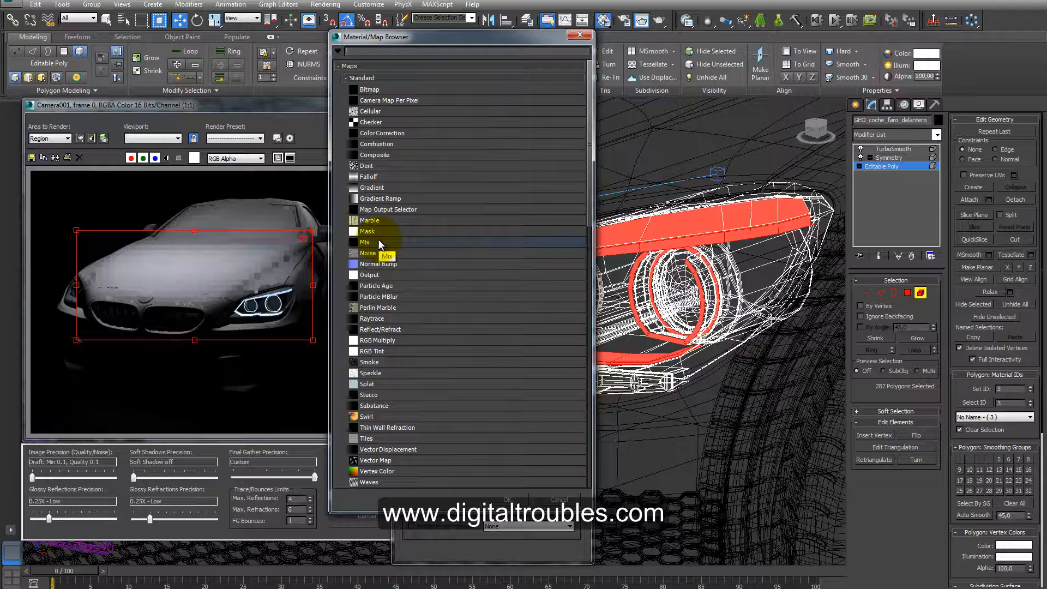
scroll(378, 239, down, 5)
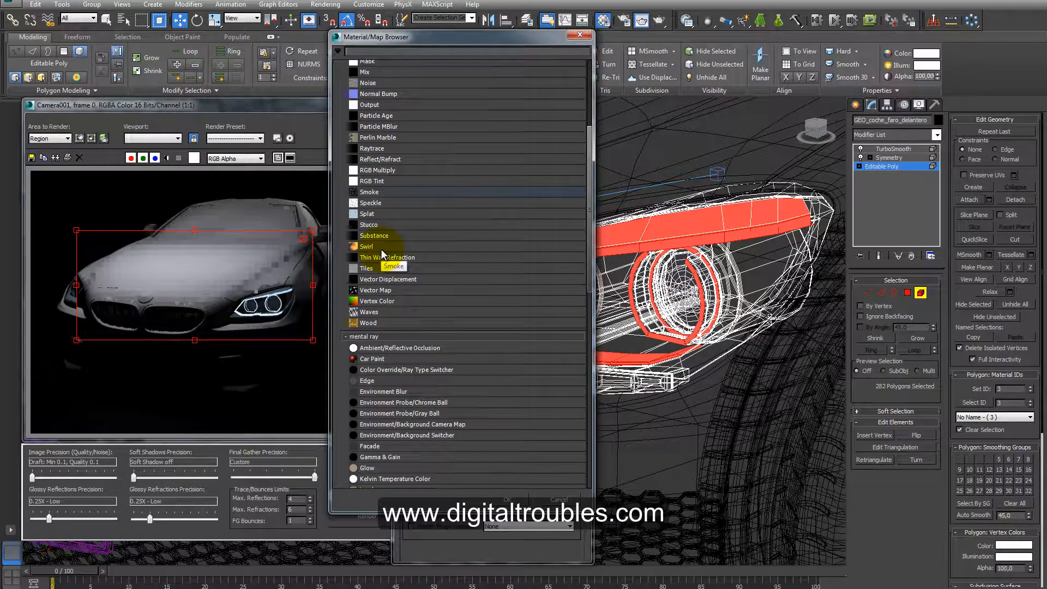
scroll(389, 422, down, 2)
double_click(372, 416)
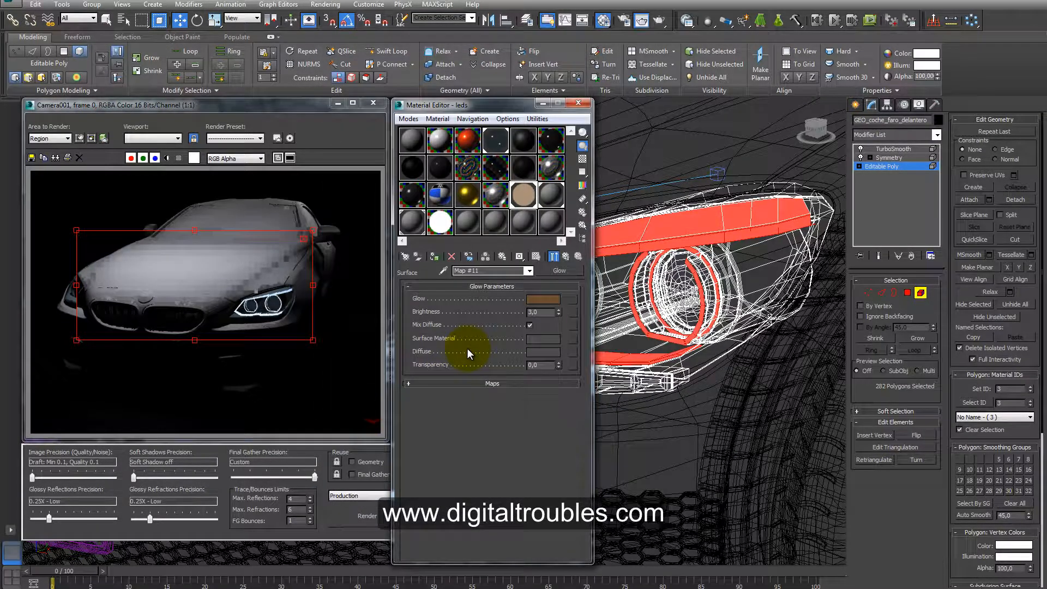
click(535, 298)
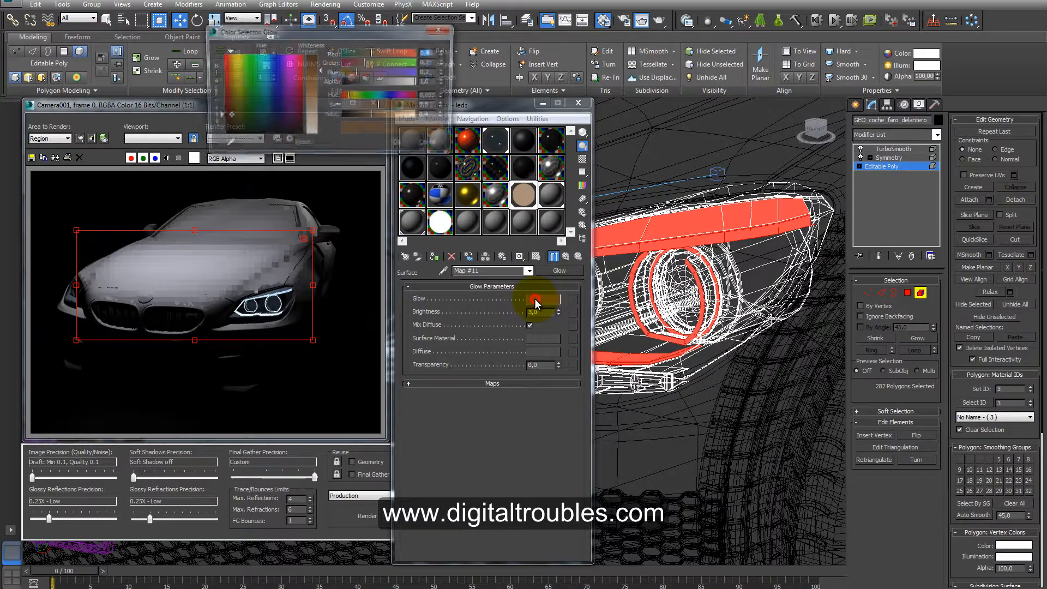
mouse_move(269, 70)
mouse_down()
mouse_move(270, 58)
mouse_move(322, 105)
mouse_move(319, 120)
mouse_up()
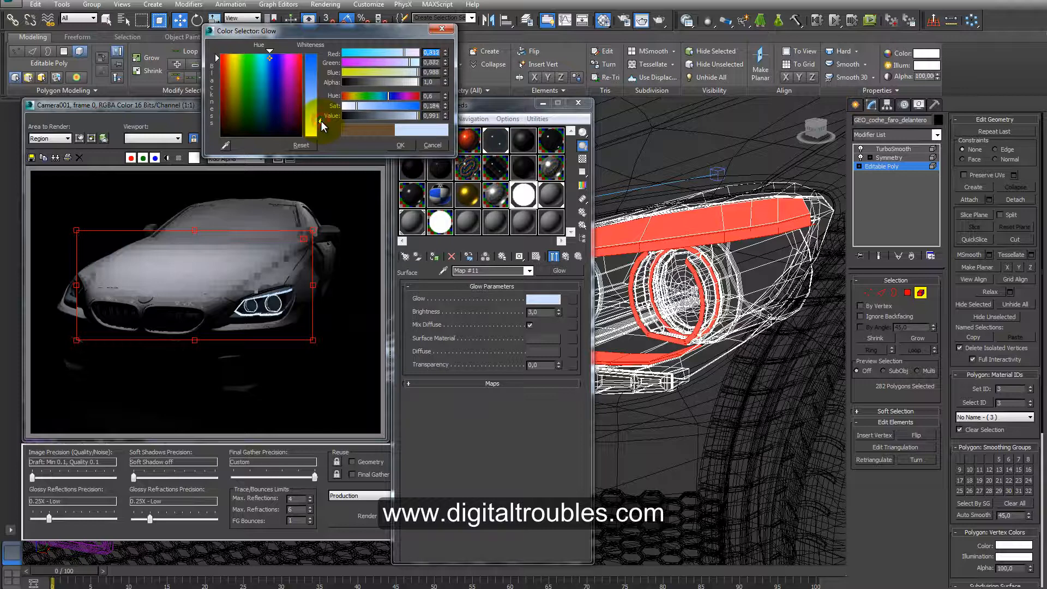
click(402, 145)
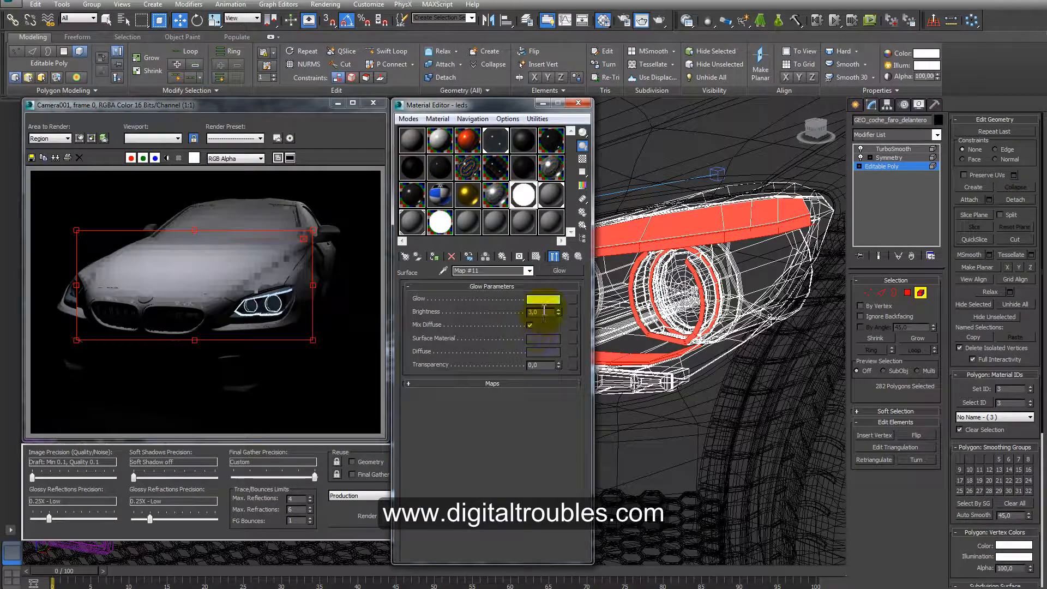
Set the leds glow brightness to 35 and return to the parent material.
double_click(544, 311)
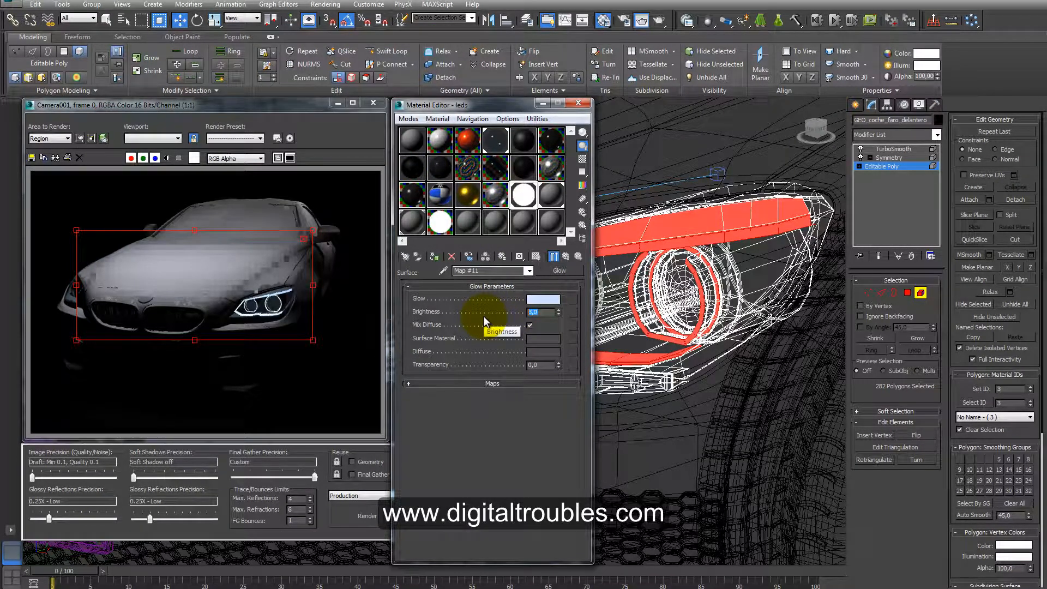
text(35)
key(Return)
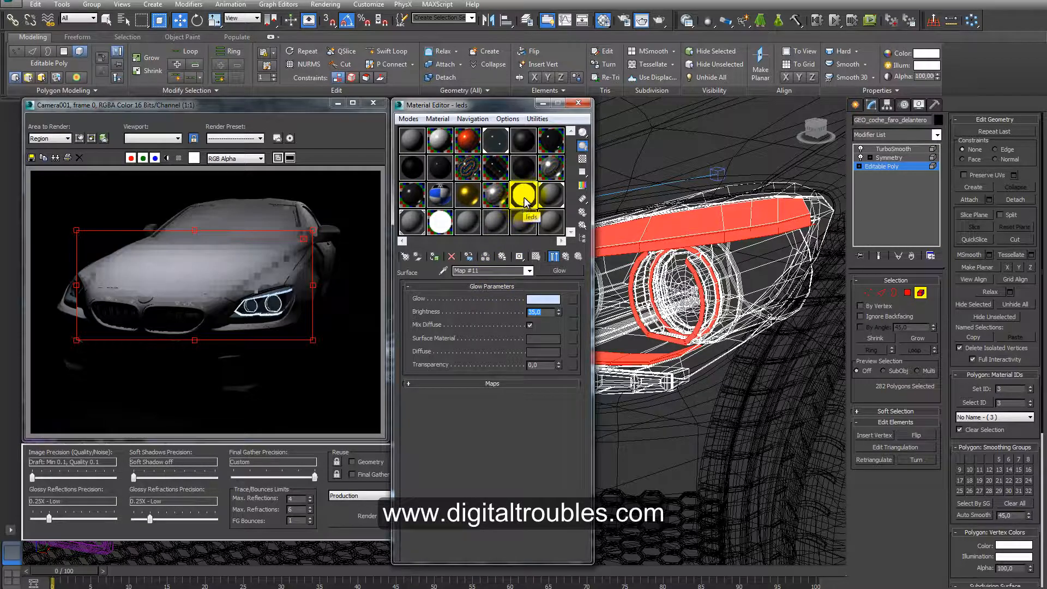
drag(524, 106, 393, 120)
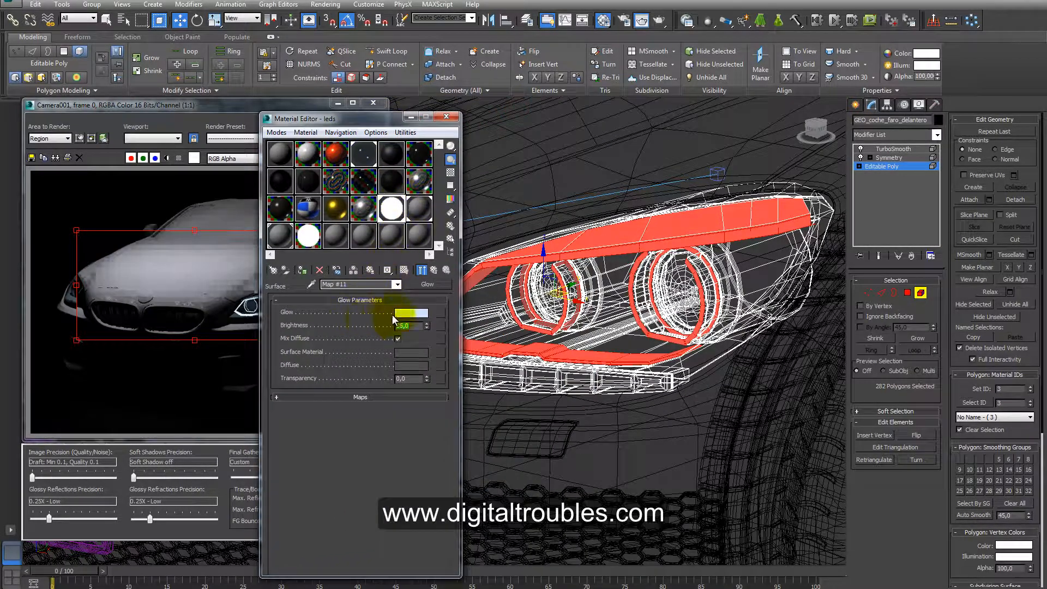
click(423, 269)
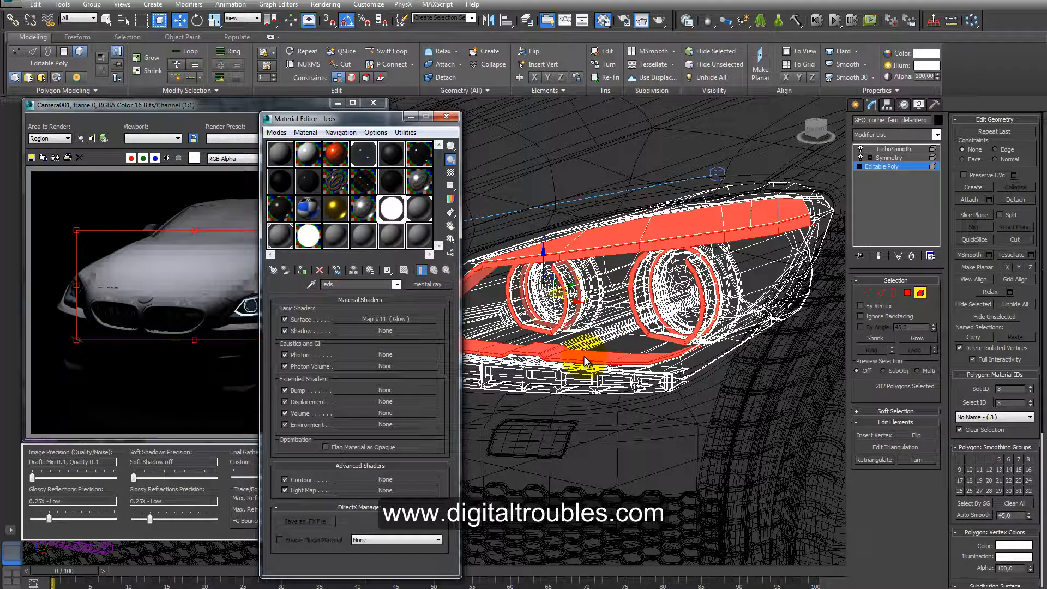
Select the large reflector housing element behind the headlight rings and hide it.
click(675, 404)
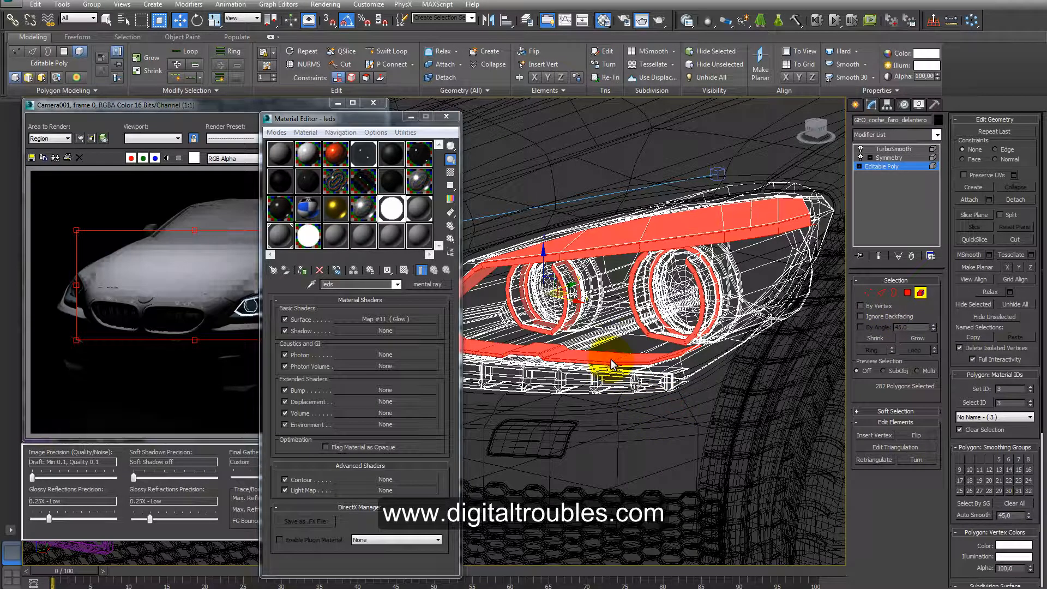
drag(351, 121, 308, 125)
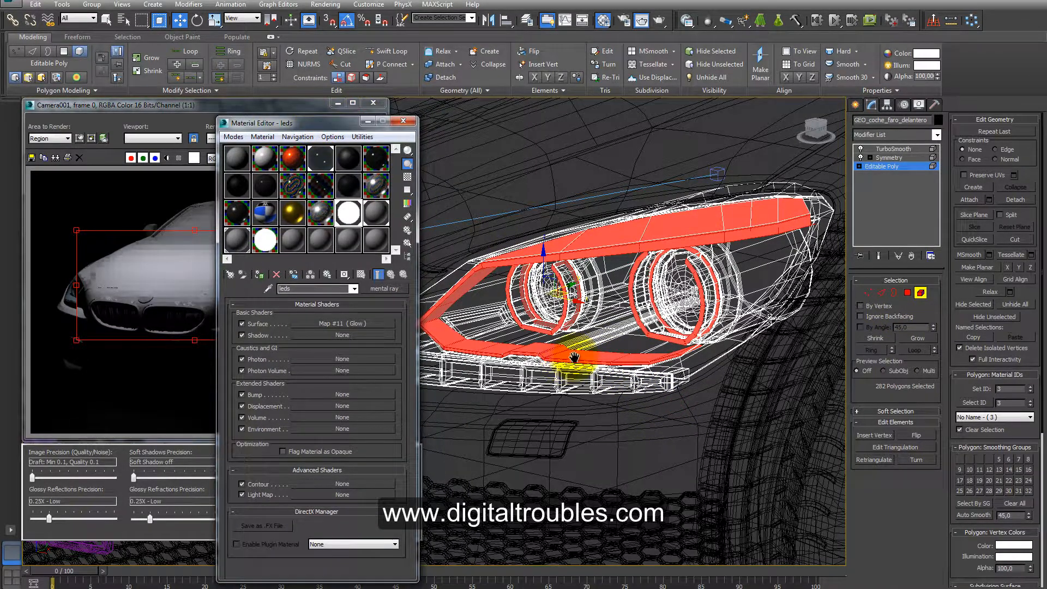
scroll(585, 339, up, 3)
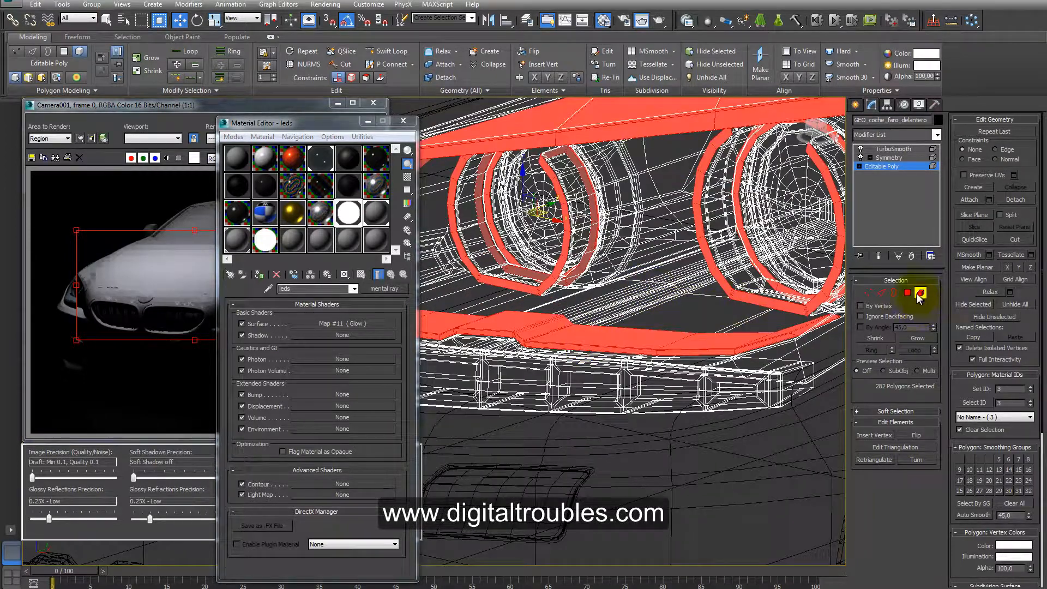
click(895, 292)
click(920, 293)
click(712, 312)
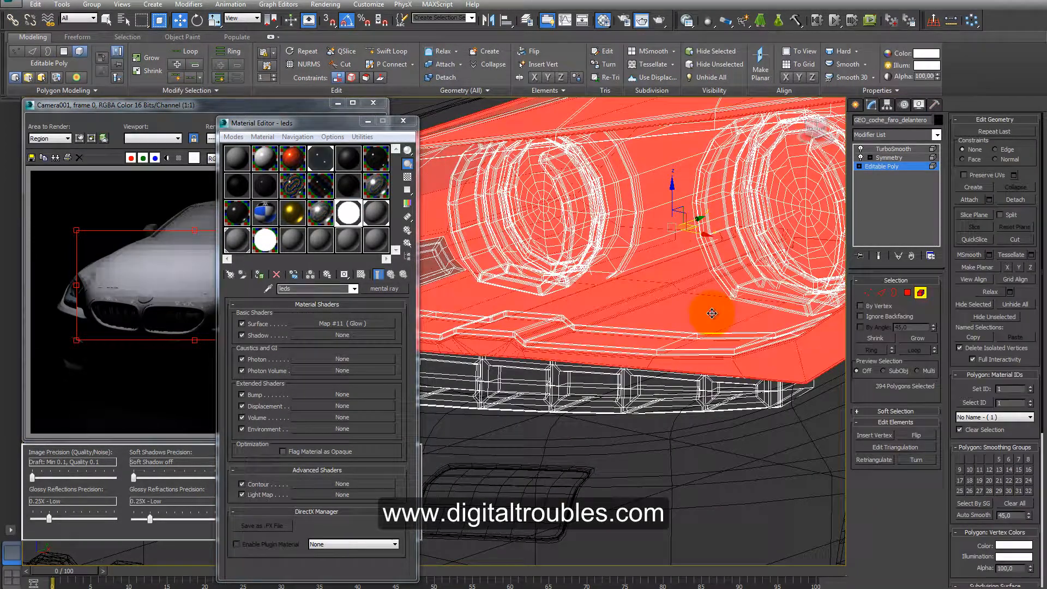
click(976, 303)
Select the lower and upper strip elements framing the headlight and apply the reflectores material to them.
click(678, 351)
scroll(678, 351, down, 5)
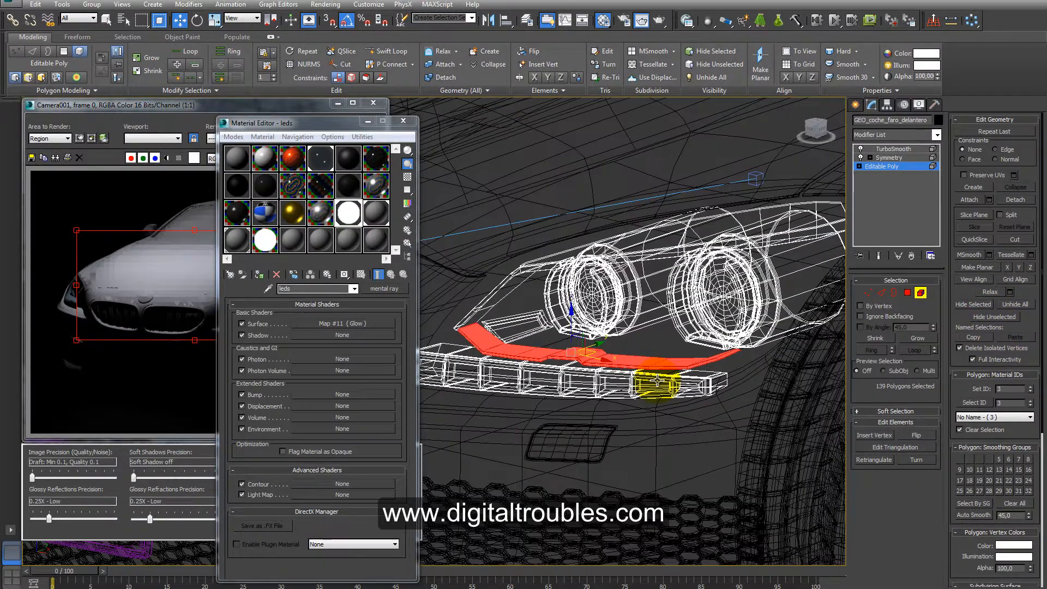
ctrl+click(491, 294)
click(265, 241)
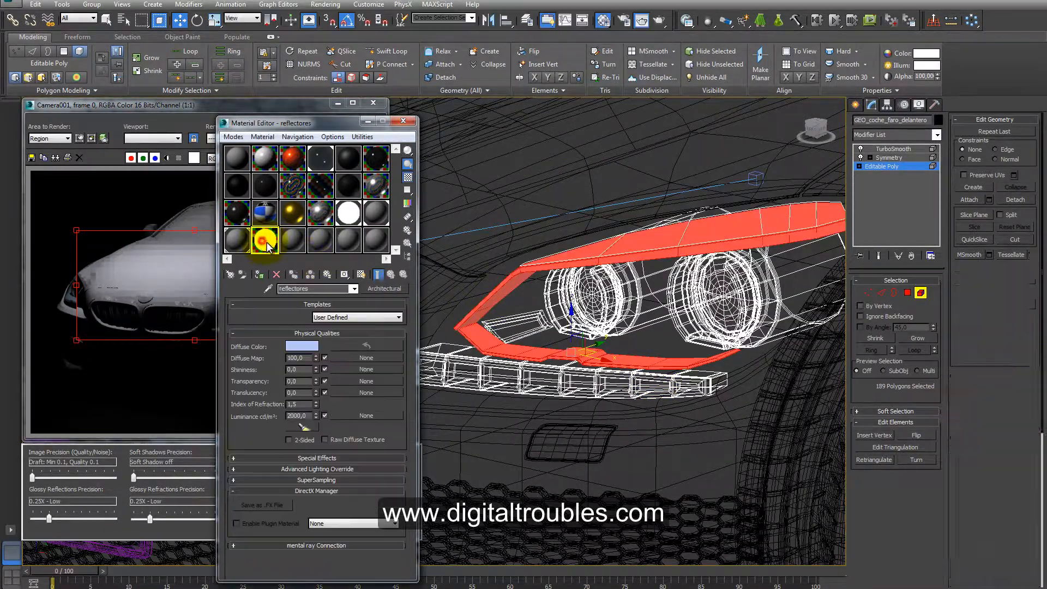
drag(268, 247, 490, 342)
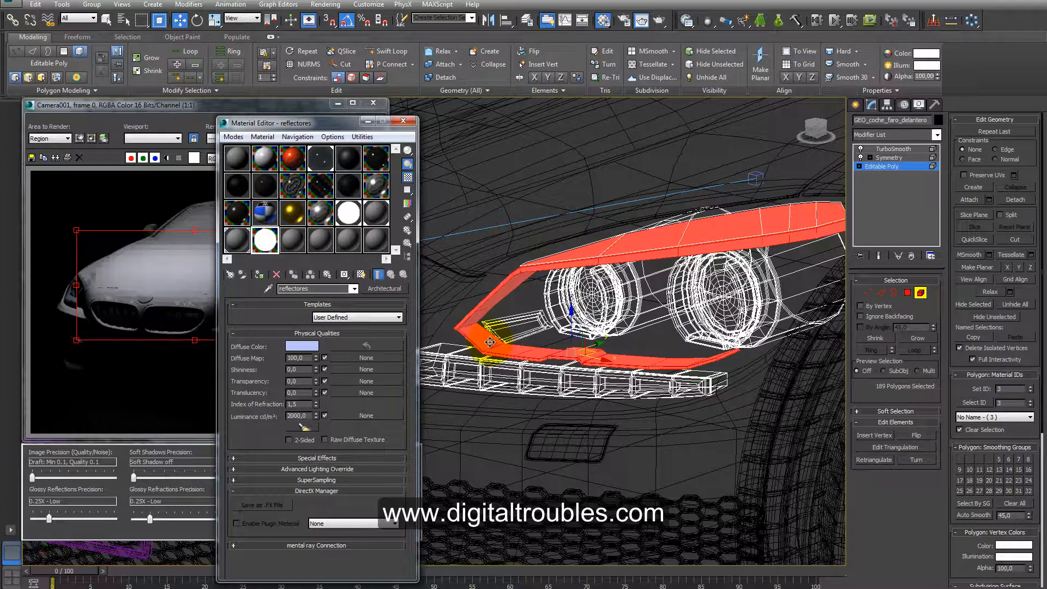
Move the material editor clear of the rendered frame and render the region around the headlights again.
alt+middle_drag(599, 333, 614, 348)
scroll(535, 351, up, 5)
scroll(614, 348, down, 5)
drag(332, 124, 516, 110)
click(300, 107)
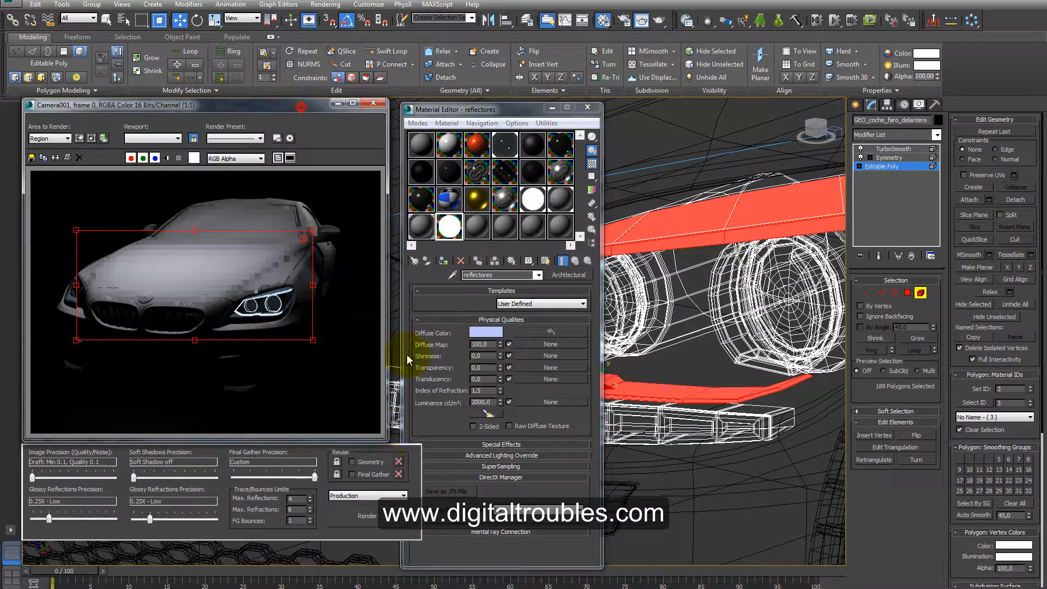
click(372, 518)
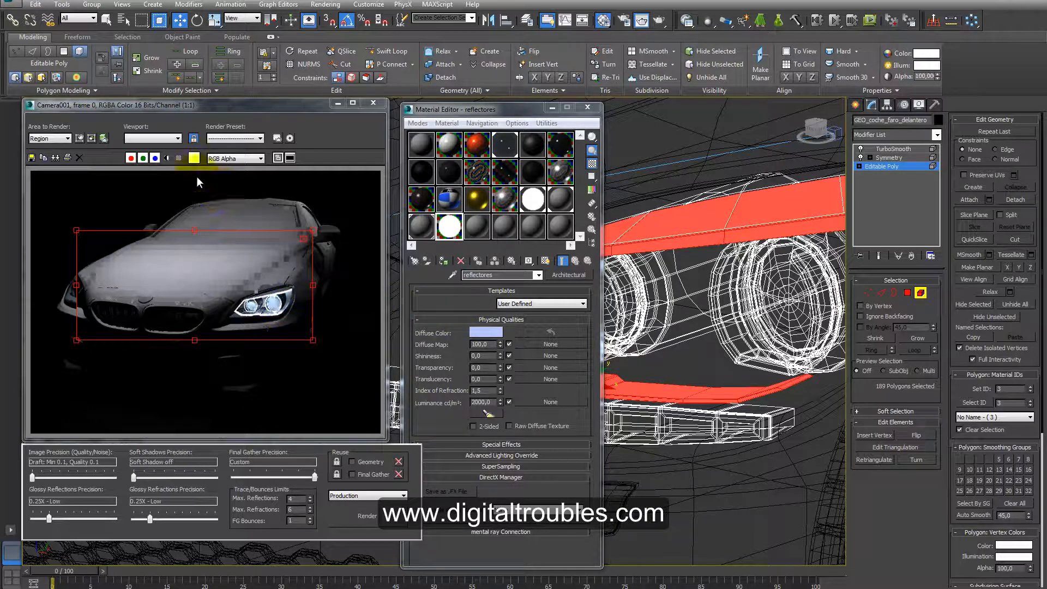
Clone the rendered frame, examine the headlight's glow and reflectors enlarged, and close the clone.
click(55, 159)
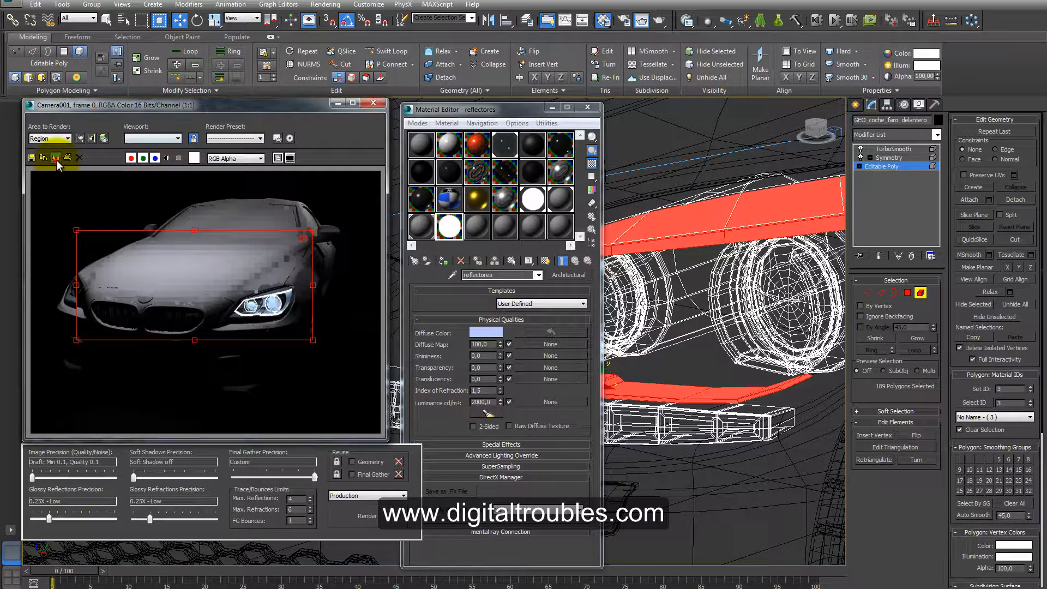
scroll(586, 353, up, 3)
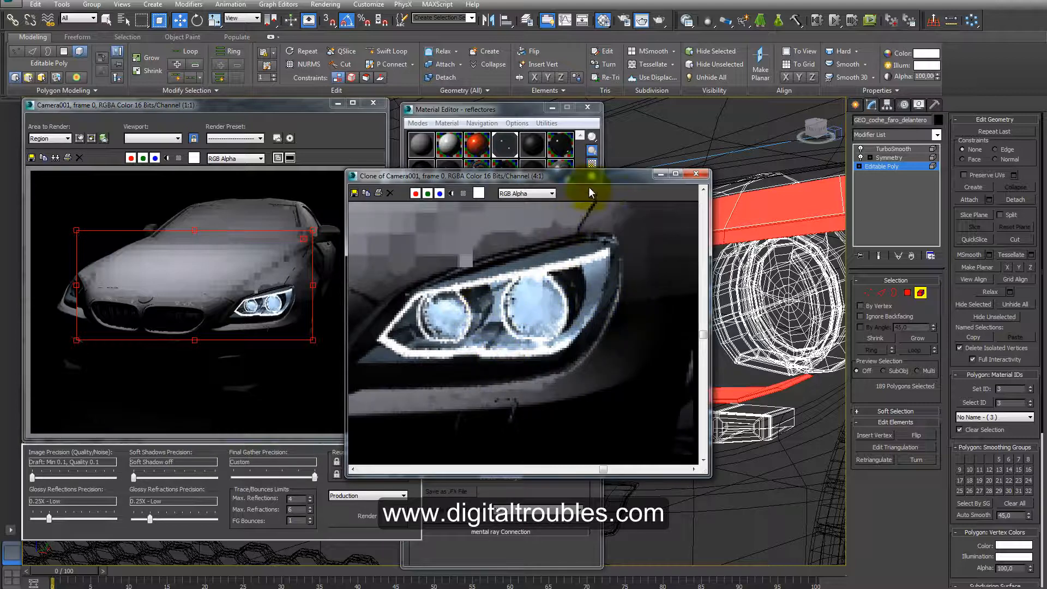
mouse_move(633, 176)
mouse_down()
mouse_move(747, 237)
mouse_move(853, 244)
mouse_up()
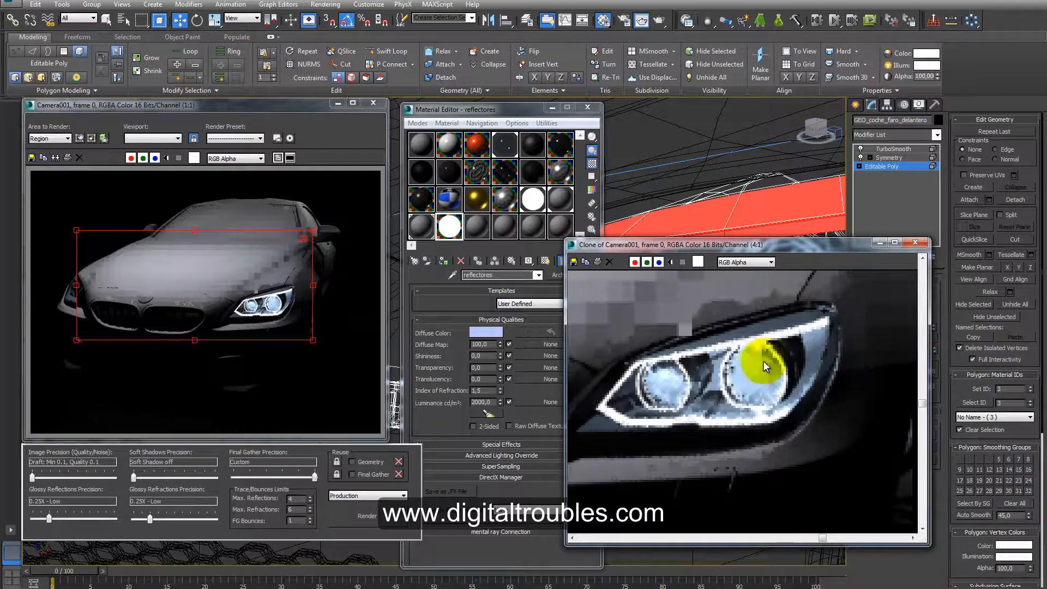
drag(787, 247, 848, 259)
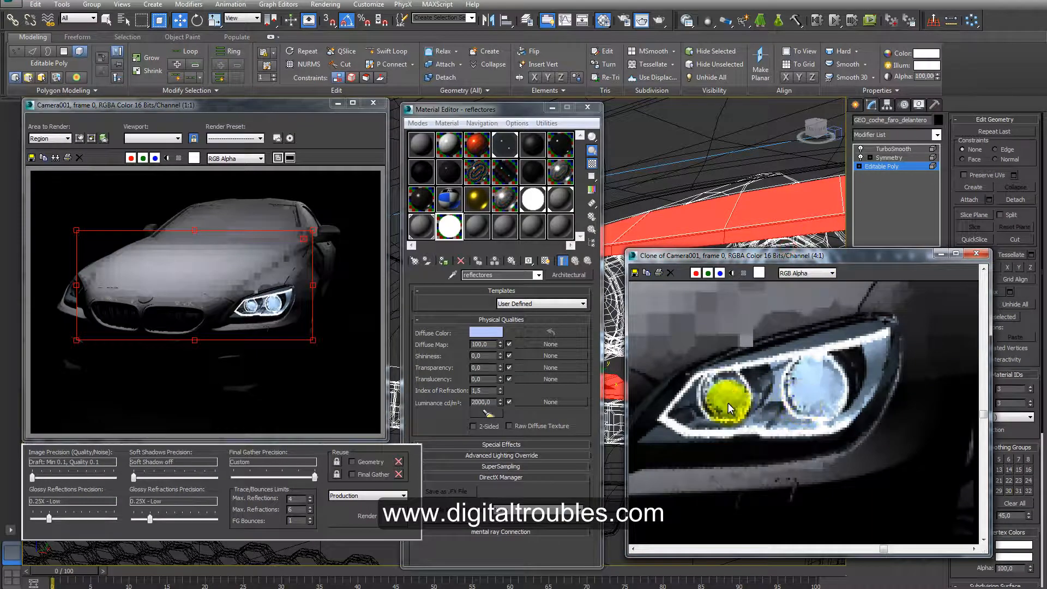
click(976, 253)
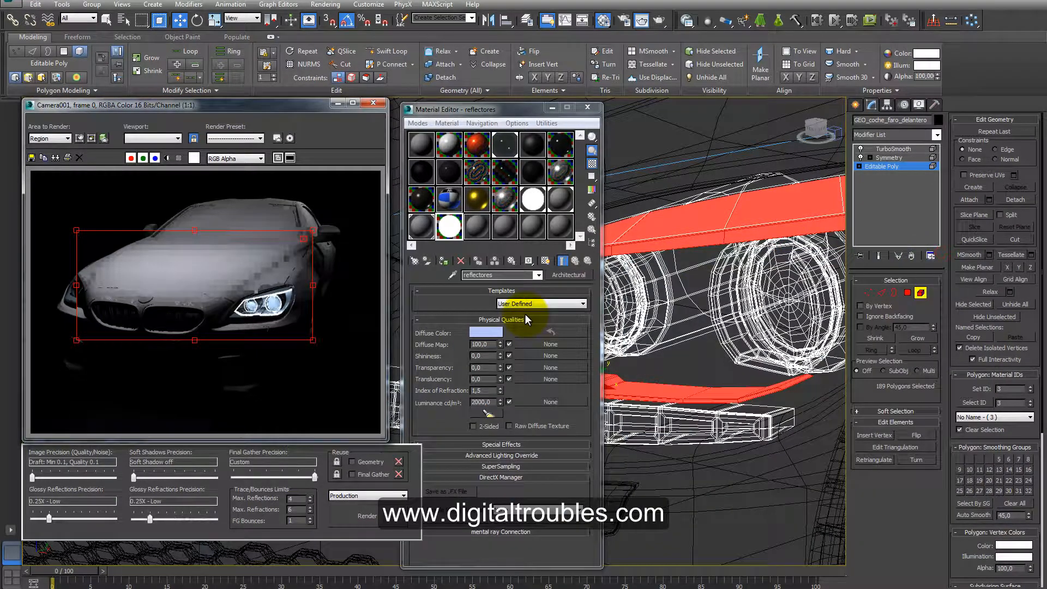
Adjust the reflectores material's diffuse color to a light blue with RGB about 188, 196, 255.
click(480, 332)
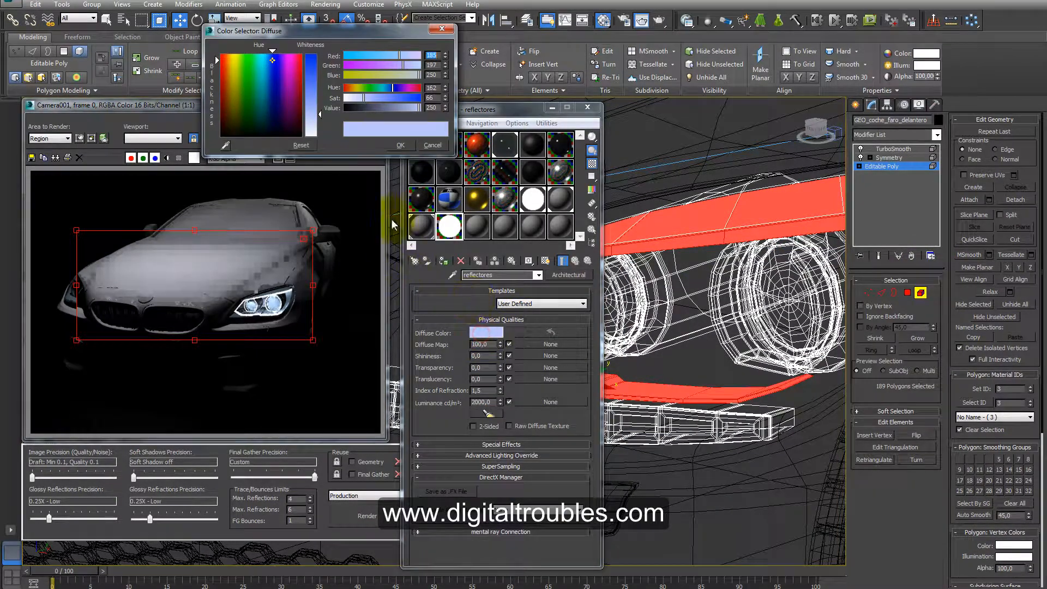
drag(318, 117, 320, 120)
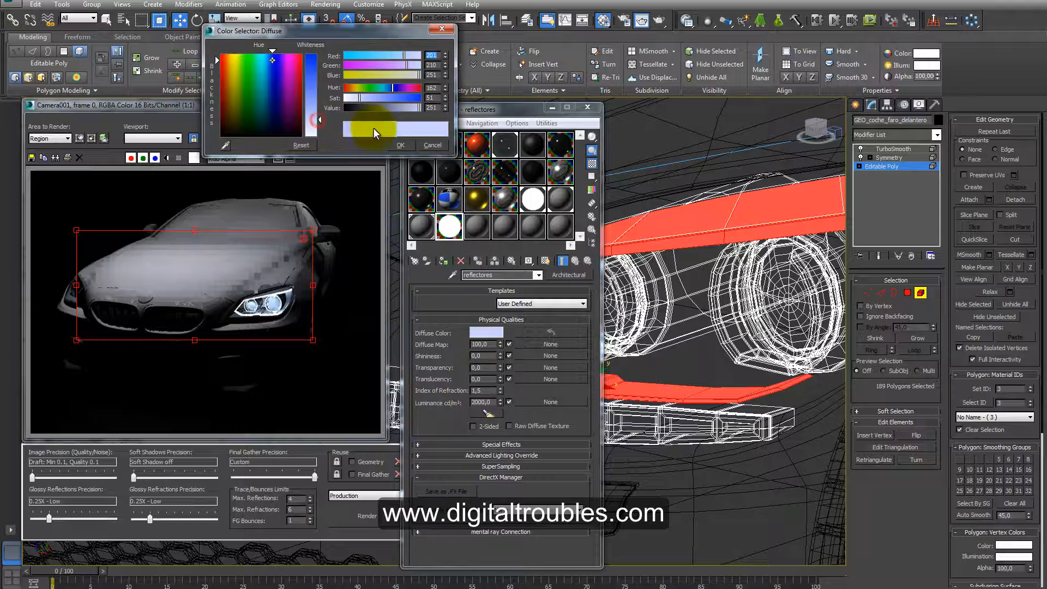
click(319, 114)
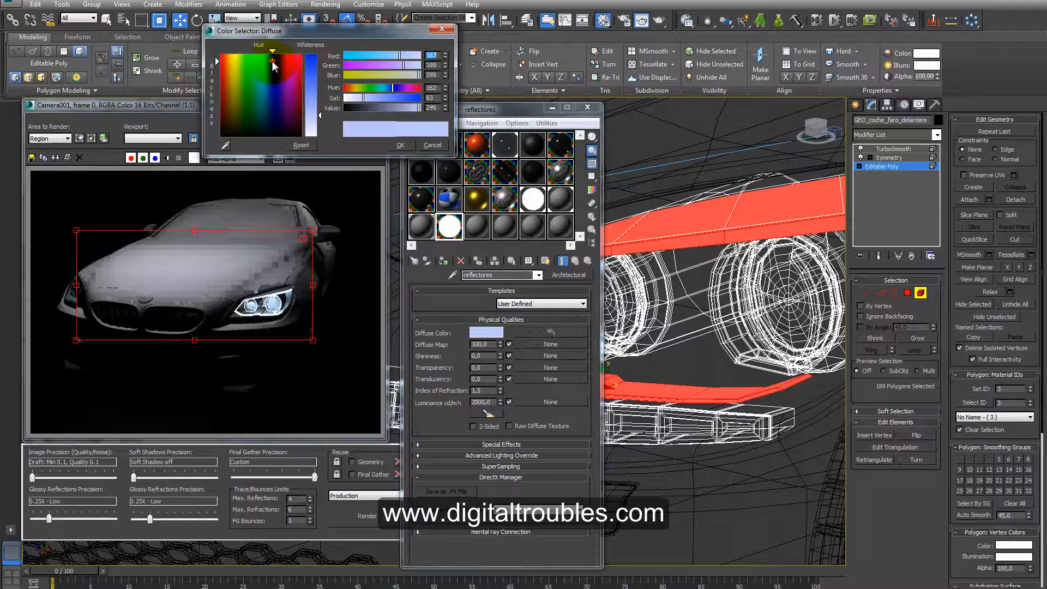
drag(274, 66, 273, 52)
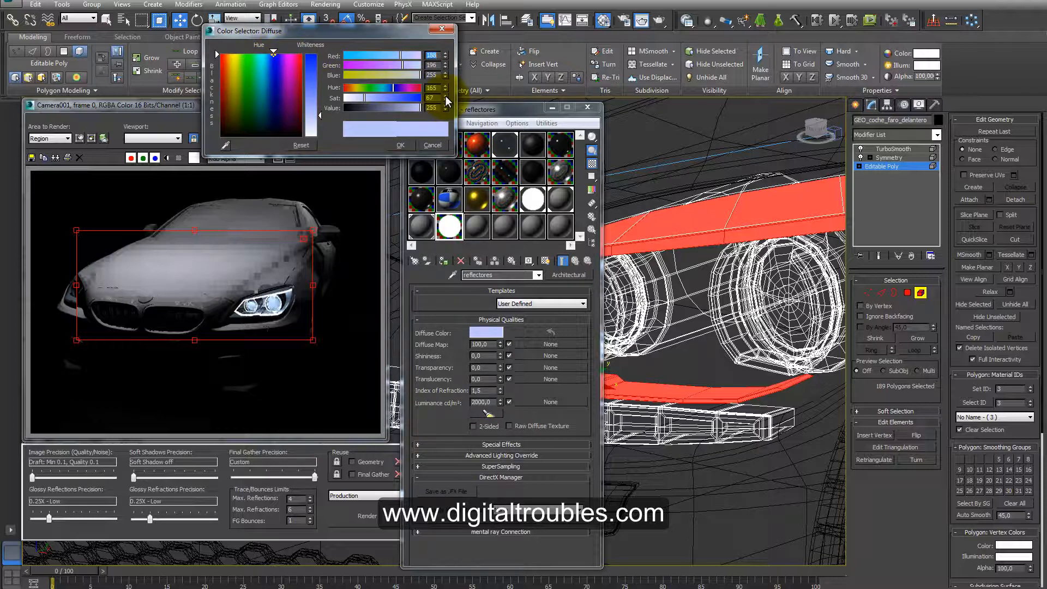
click(400, 145)
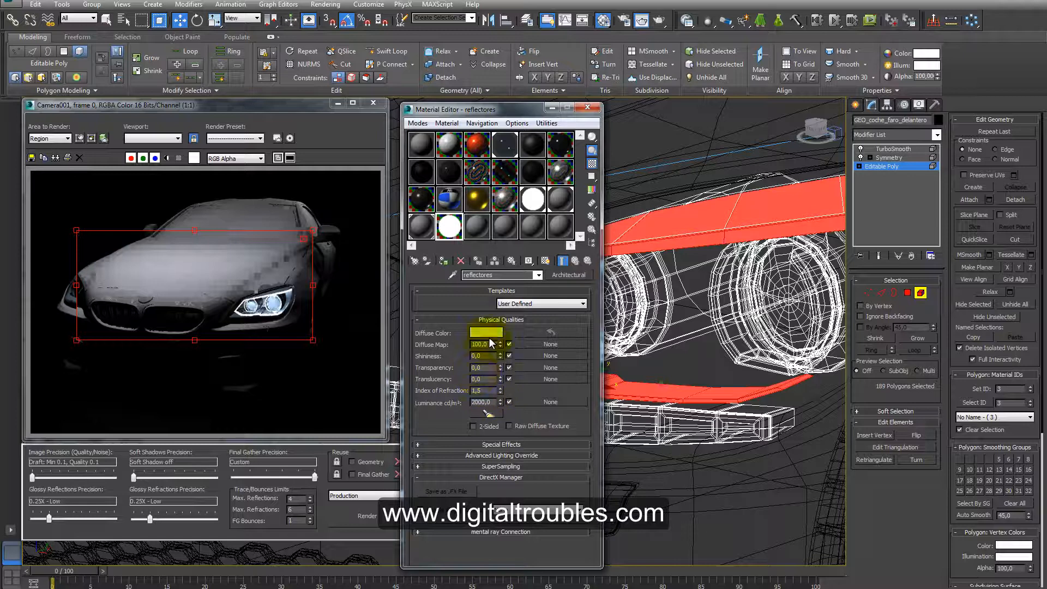
Shift the leds material's glow color to a light violet-blue with hue about 0.673 and value 1.0, and set its brightness to 30.
click(533, 199)
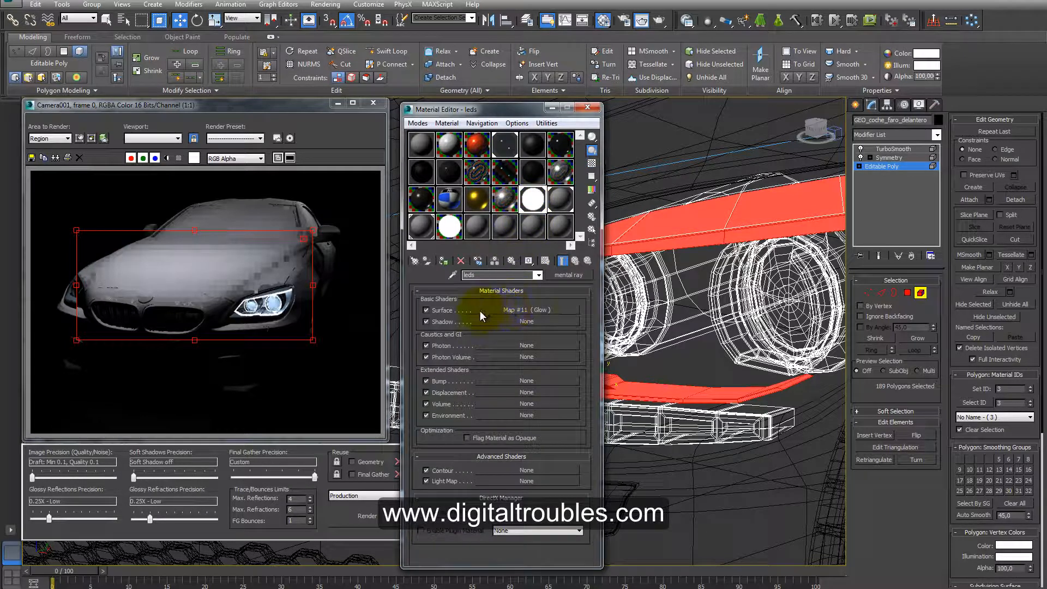
click(503, 310)
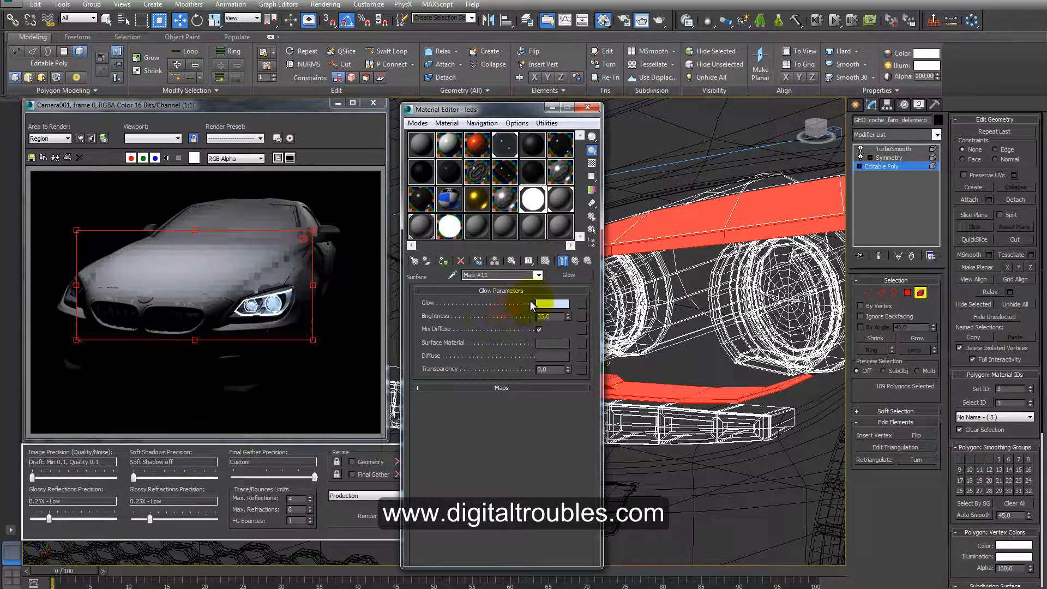
click(551, 303)
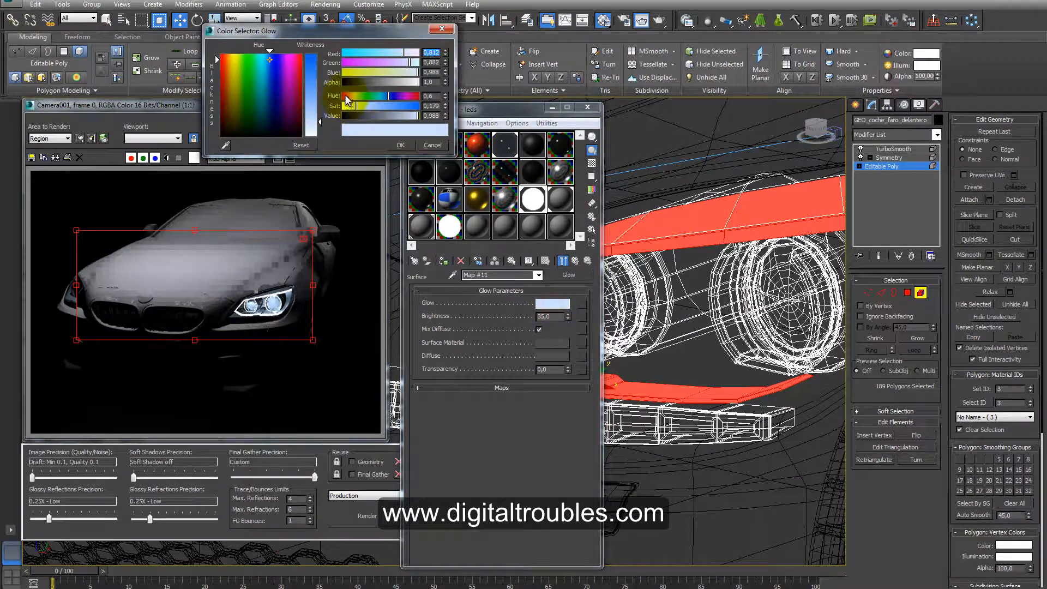
drag(270, 57, 275, 53)
drag(319, 121, 318, 116)
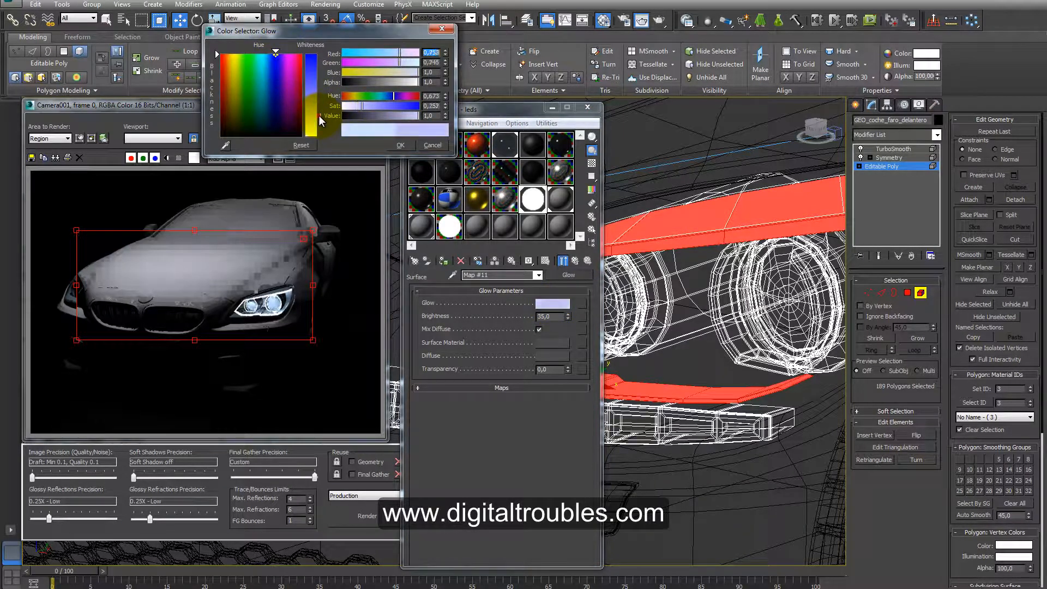
click(401, 146)
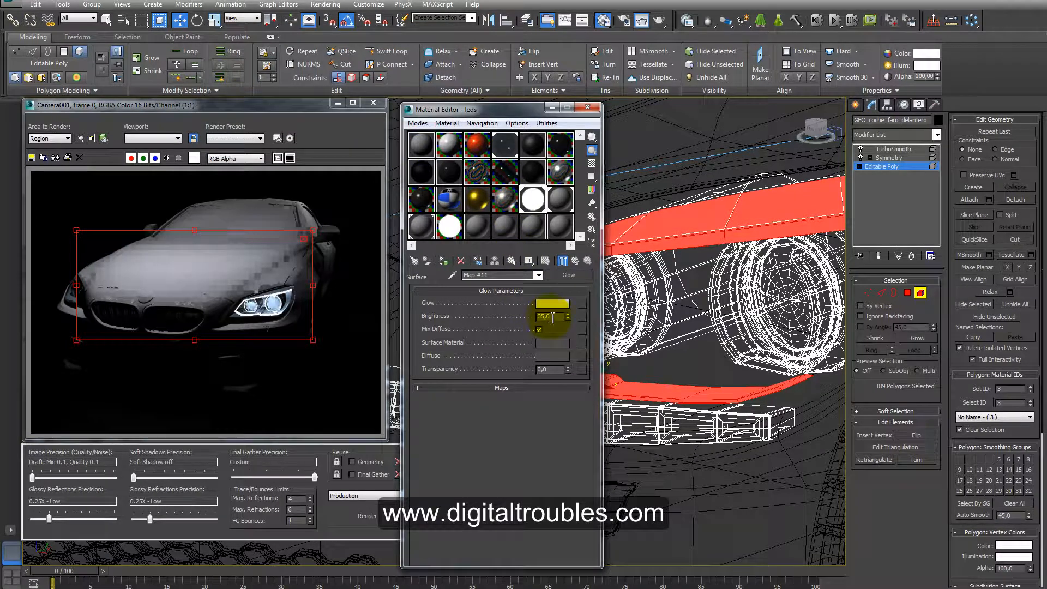
drag(552, 317, 512, 316)
text(30)
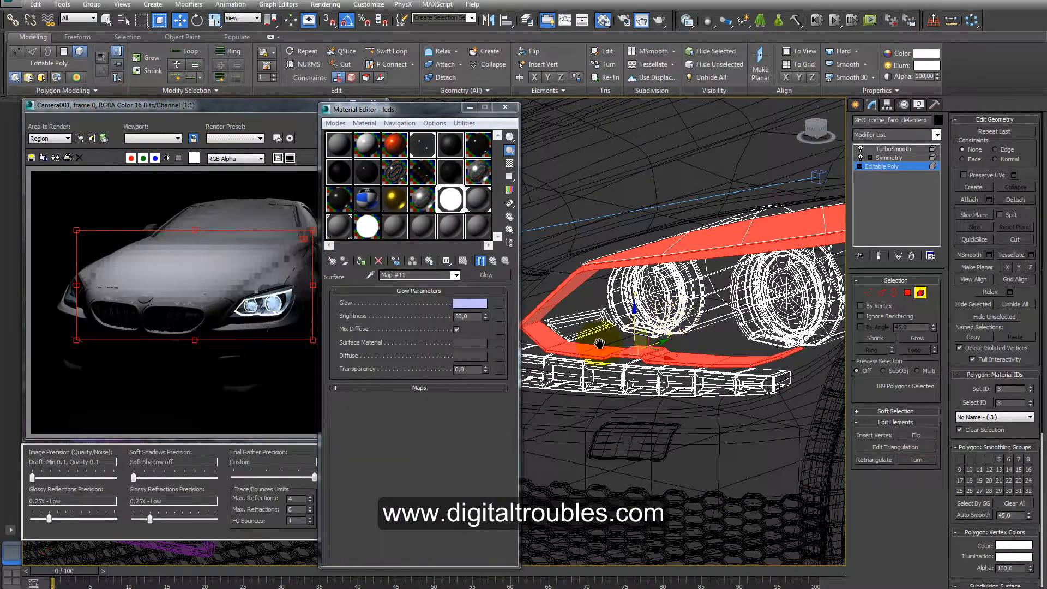
Select the front rings and inner lenses of both headlight projectors and assign them the first row's fourth sample material.
scroll(605, 330, down, 3)
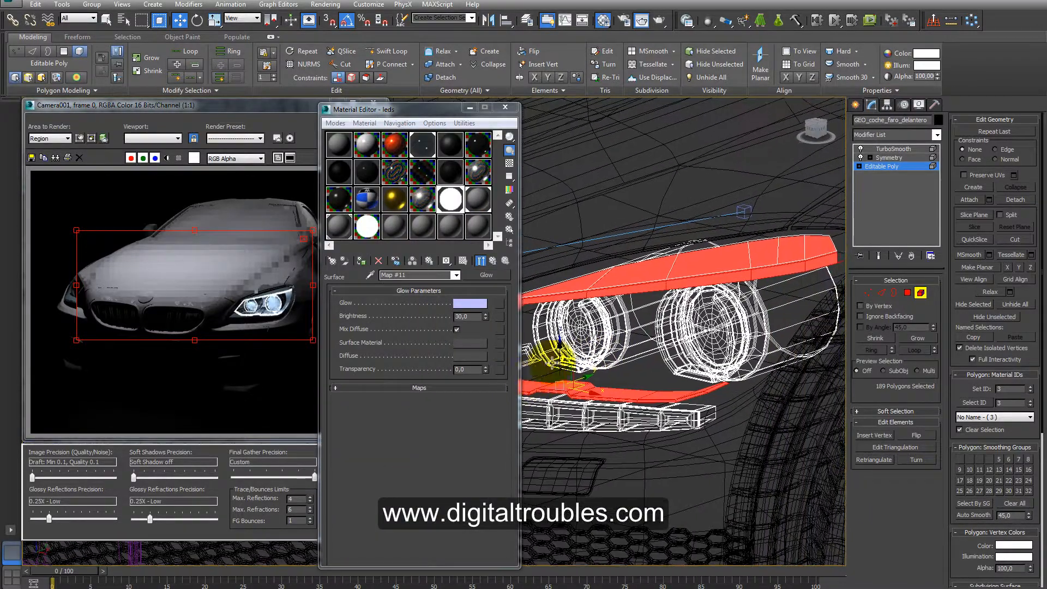
click(606, 329)
mouse_move(653, 343)
middle_down()
mouse_move(662, 355)
mouse_move(698, 360)
mouse_move(674, 342)
middle_up()
scroll(662, 355, up, 2)
ctrl+click(691, 364)
scroll(625, 335, up, 3)
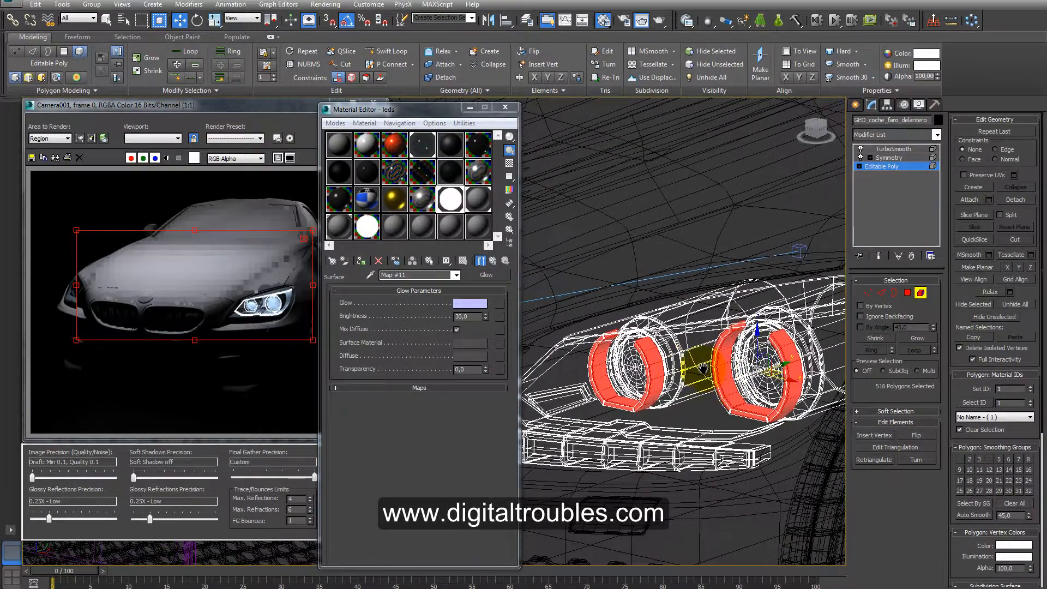
ctrl+click(607, 371)
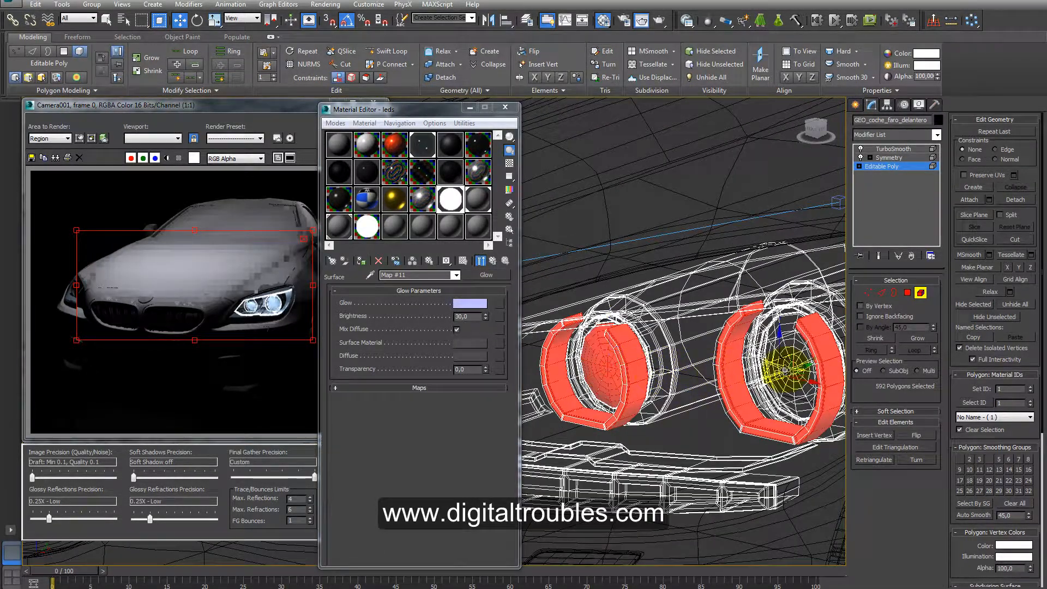
ctrl+click(788, 366)
scroll(775, 365, down, 1)
scroll(713, 367, down, 1)
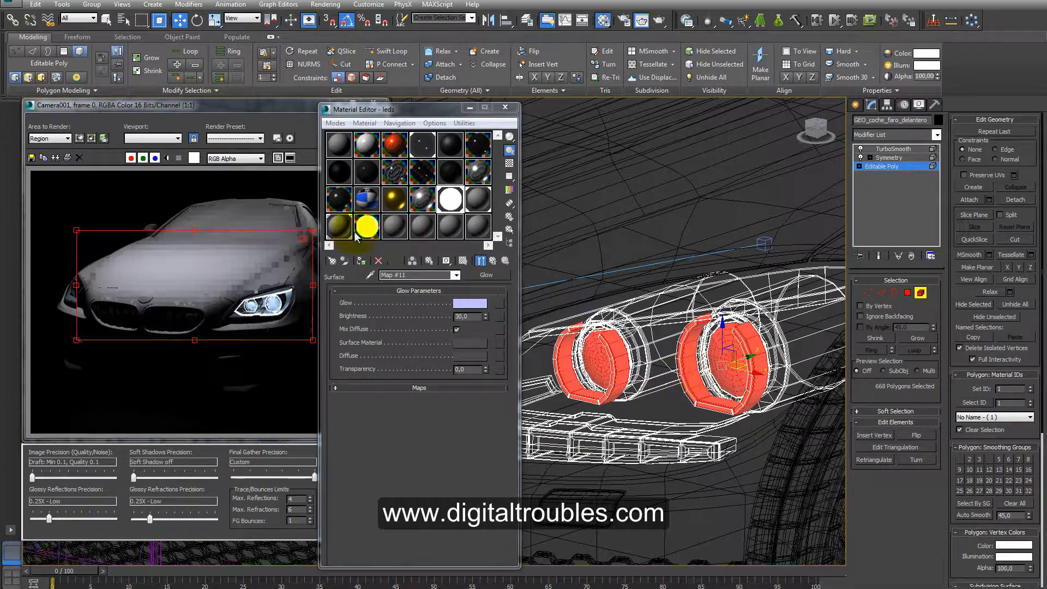
drag(423, 146, 563, 351)
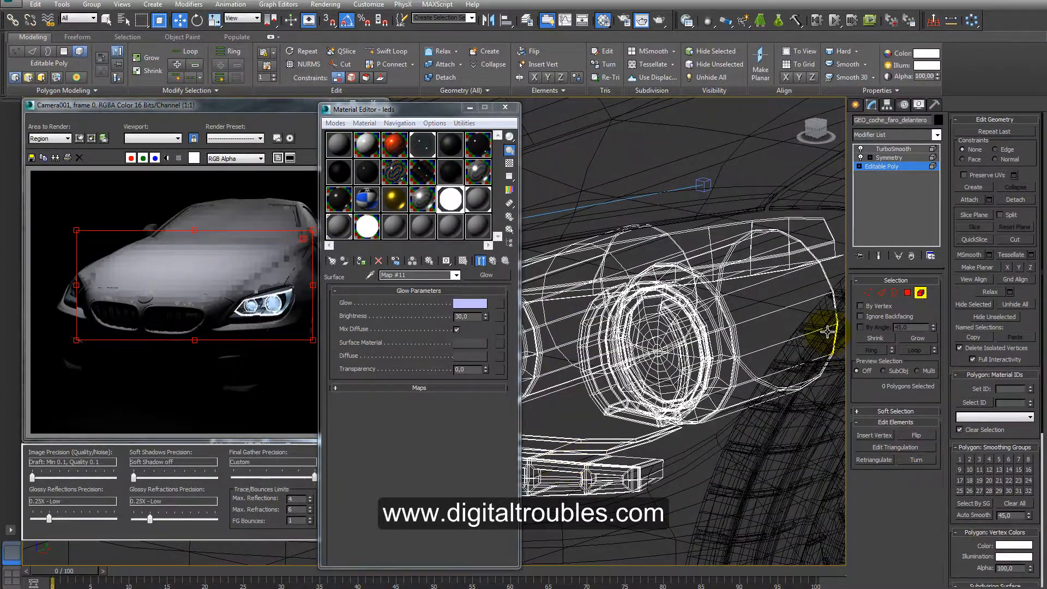
Select both cylindrical projector housings of the headlight, compare the dark sample materials, and assign the 06 - Default material to them.
click(812, 334)
scroll(726, 354, down, 3)
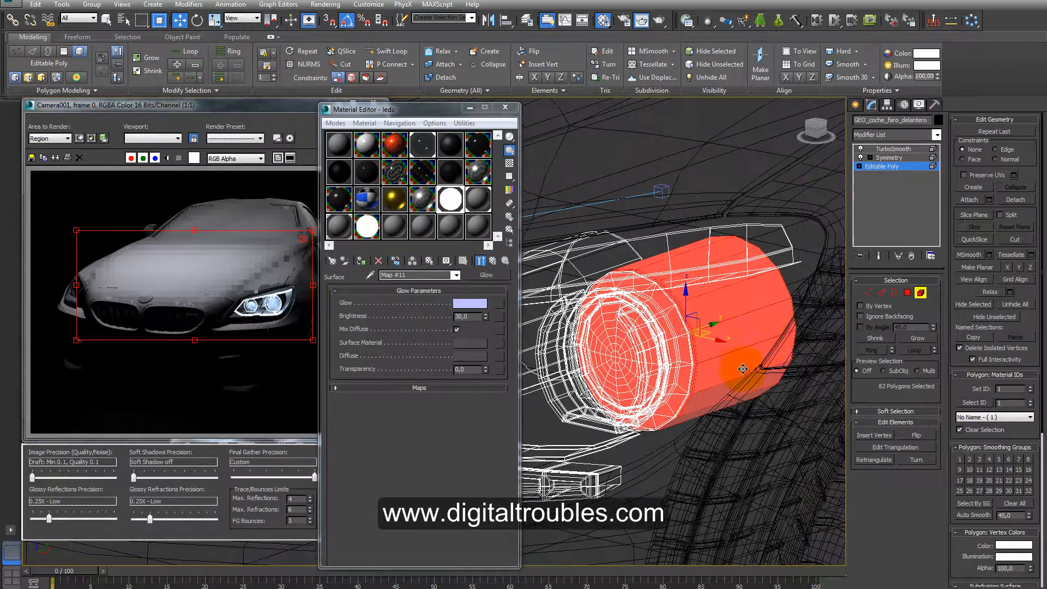
ctrl+click(625, 343)
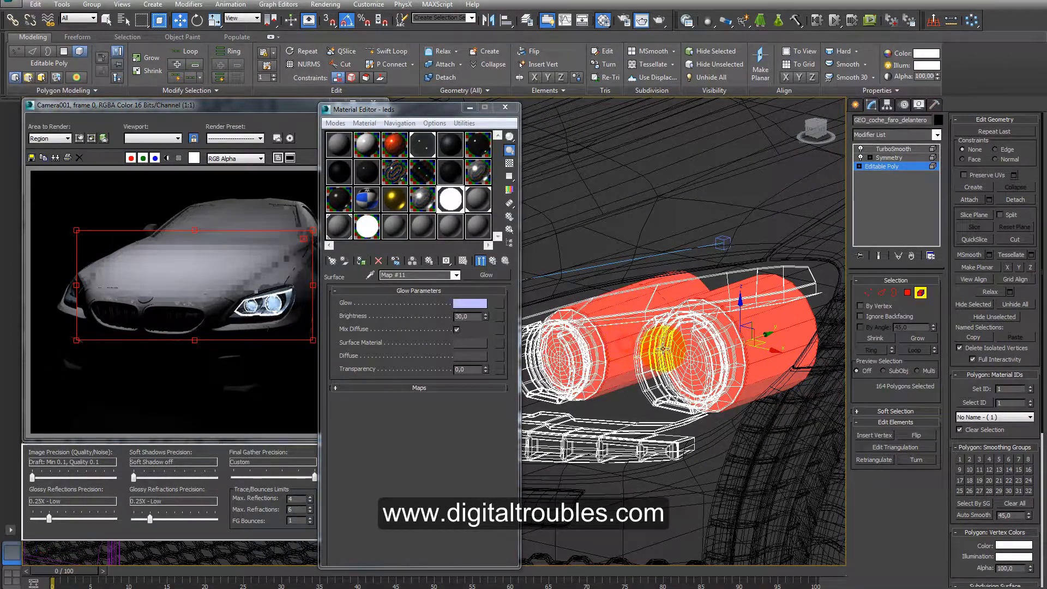
middle_drag(664, 349, 773, 349)
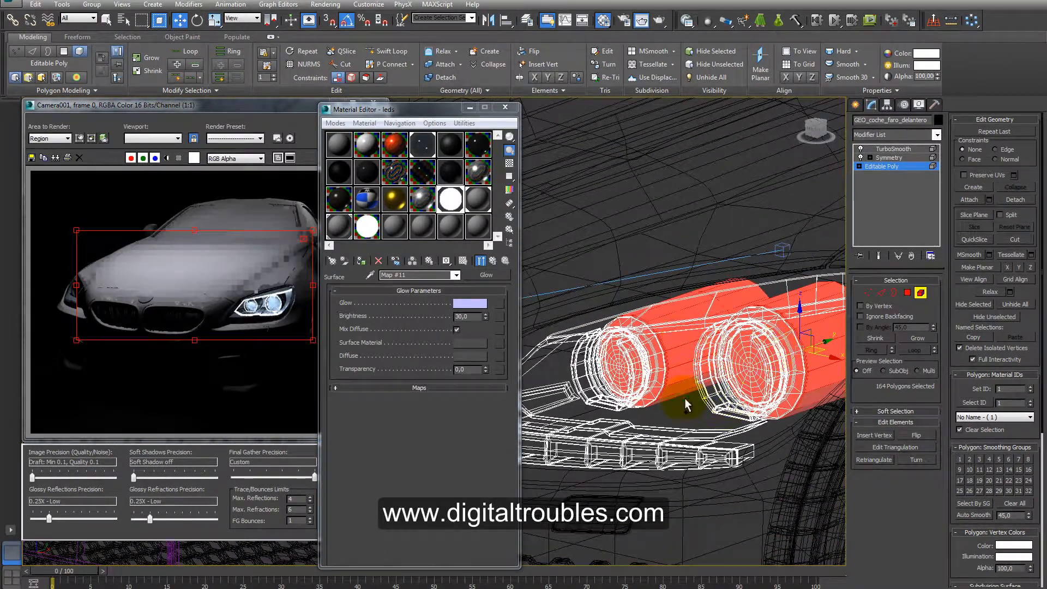
middle_drag(685, 404, 630, 388)
click(453, 149)
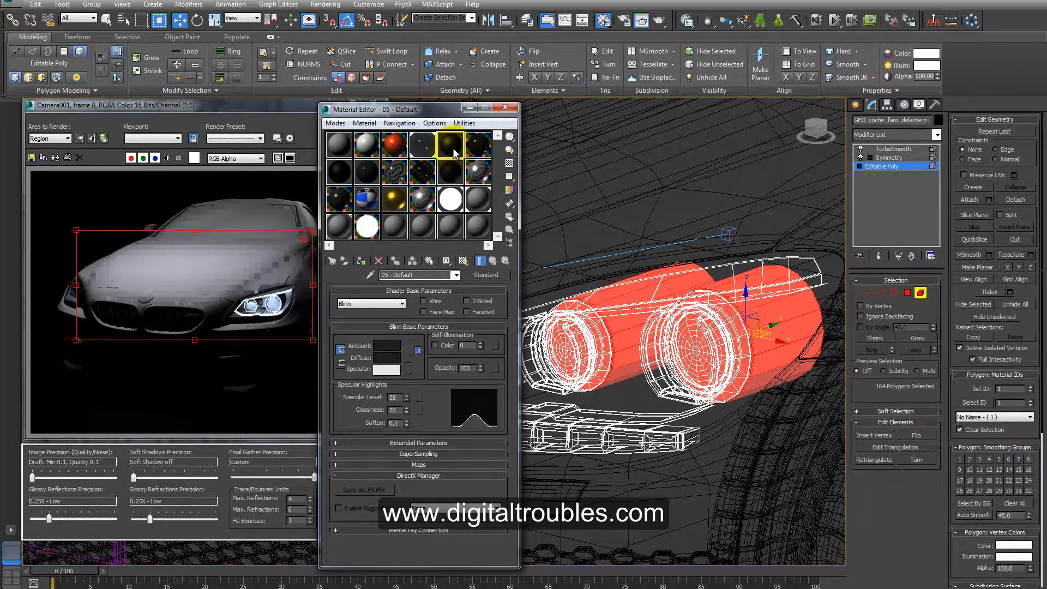
click(477, 144)
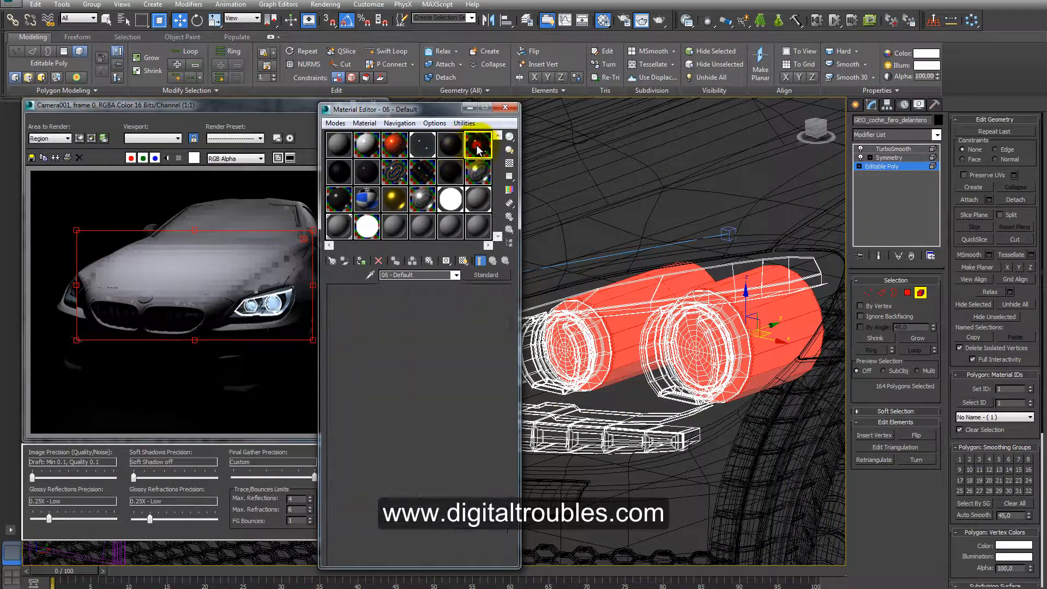
click(340, 173)
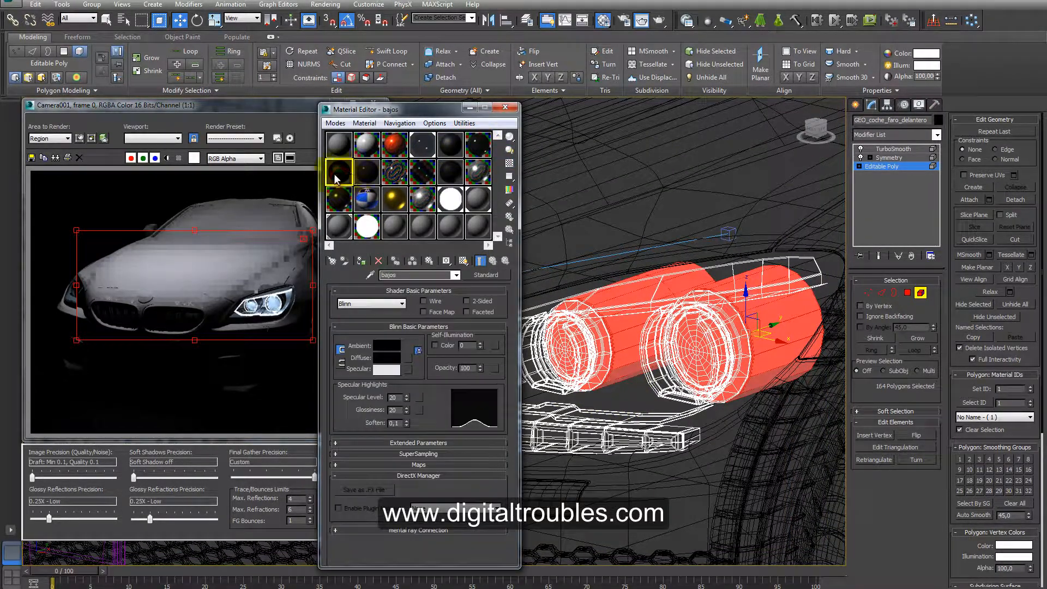
double_click(478, 145)
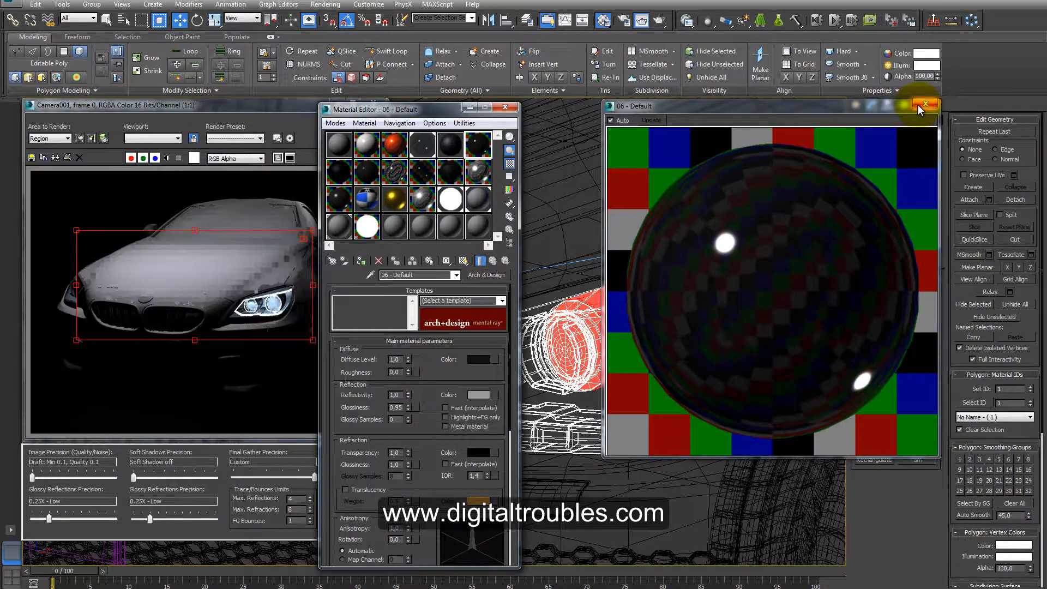
click(921, 106)
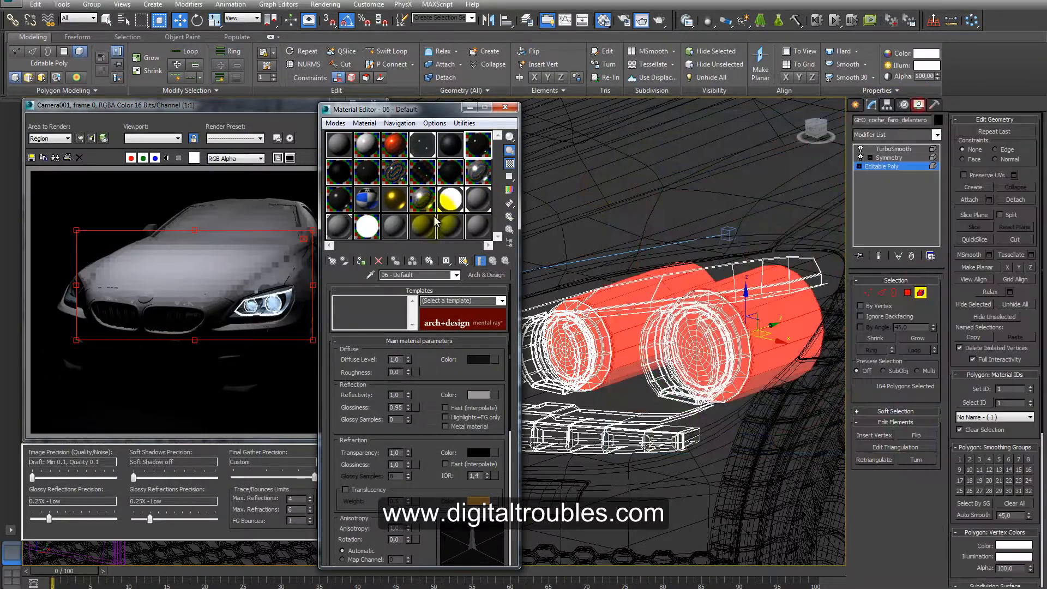
drag(482, 146, 618, 330)
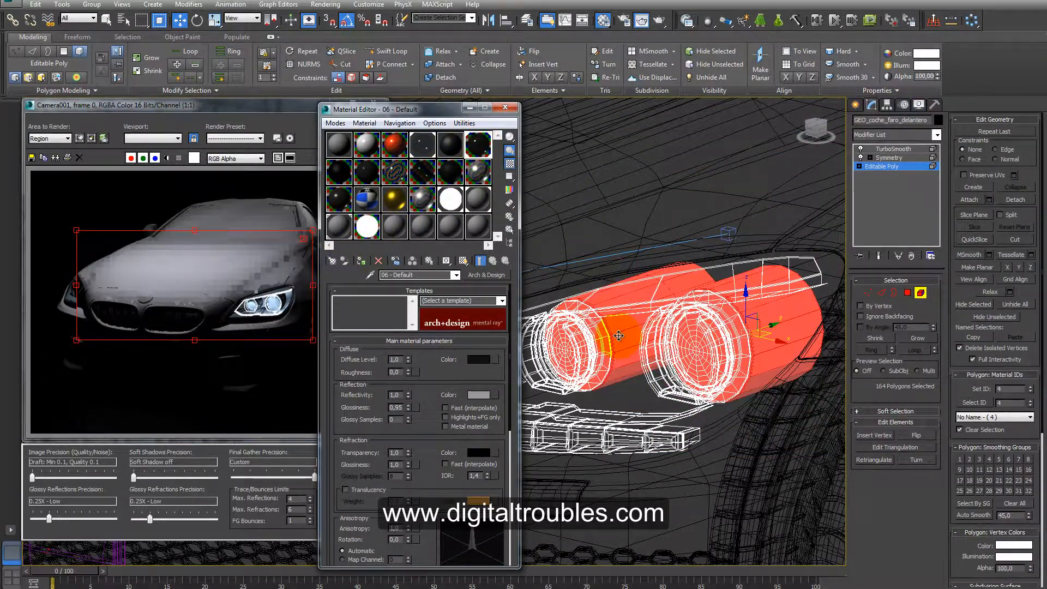
Unhide all elements of the headlight, hide the element covering its interior, and select the inner housing.
click(1012, 305)
click(705, 409)
click(973, 304)
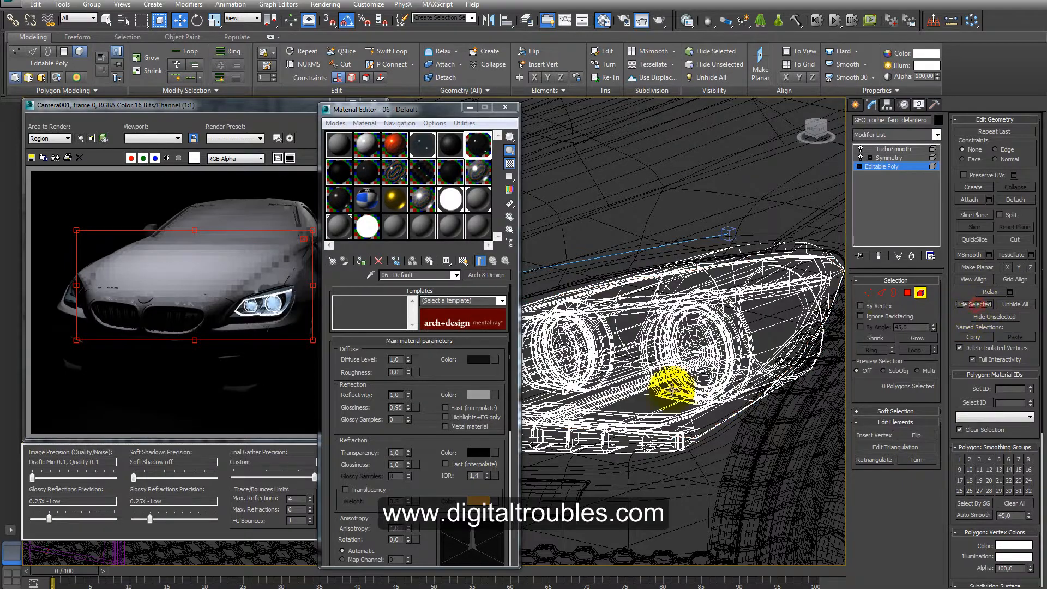
click(652, 399)
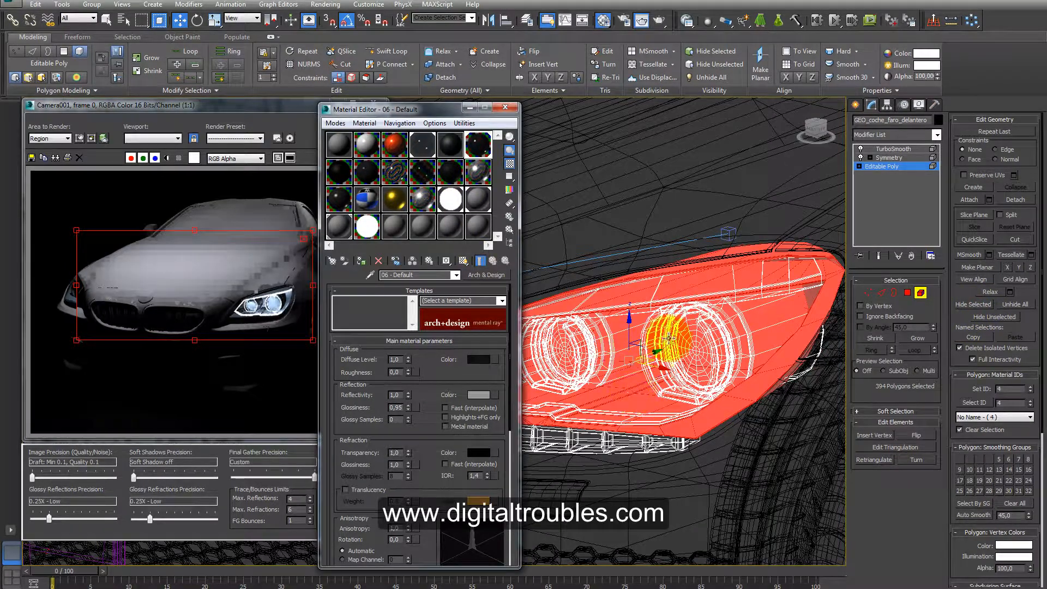
Assign the second row's third sample material to the strip elements below the headlight and the small inner segment.
drag(435, 110, 282, 125)
click(484, 444)
click(484, 444)
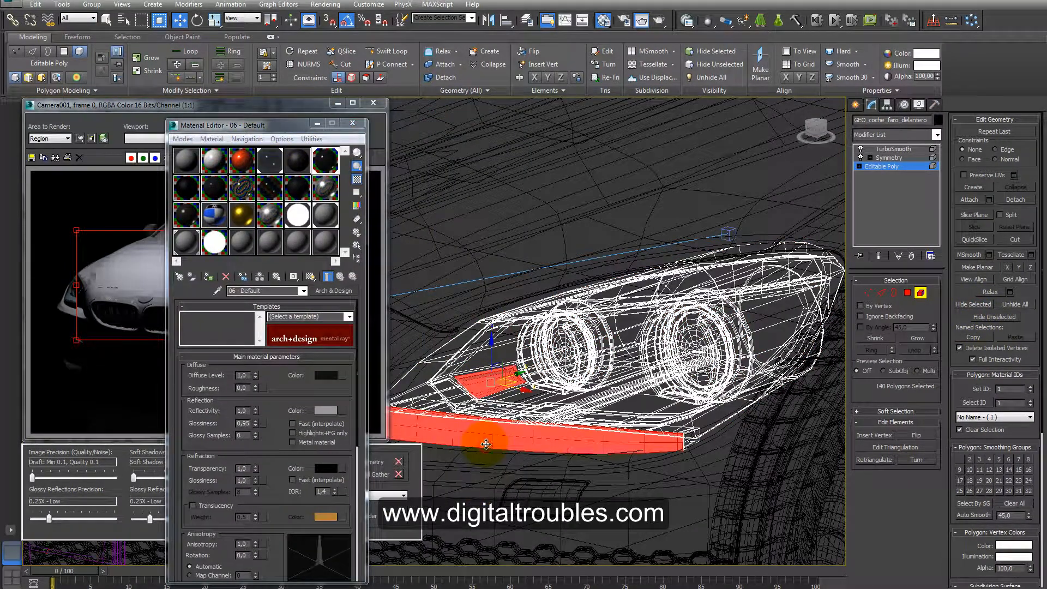
ctrl+click(493, 383)
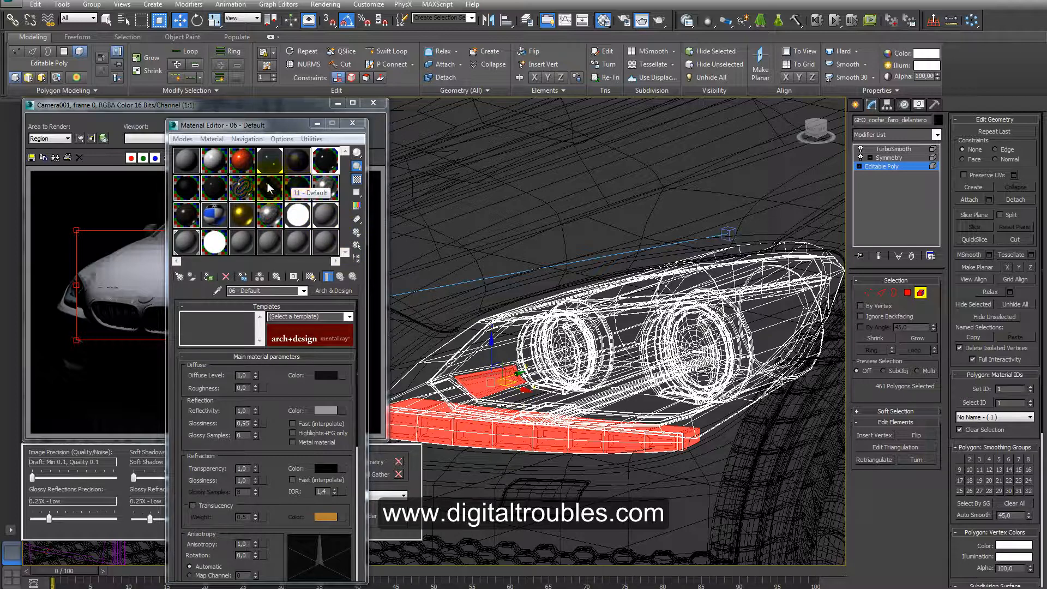
drag(243, 191, 480, 383)
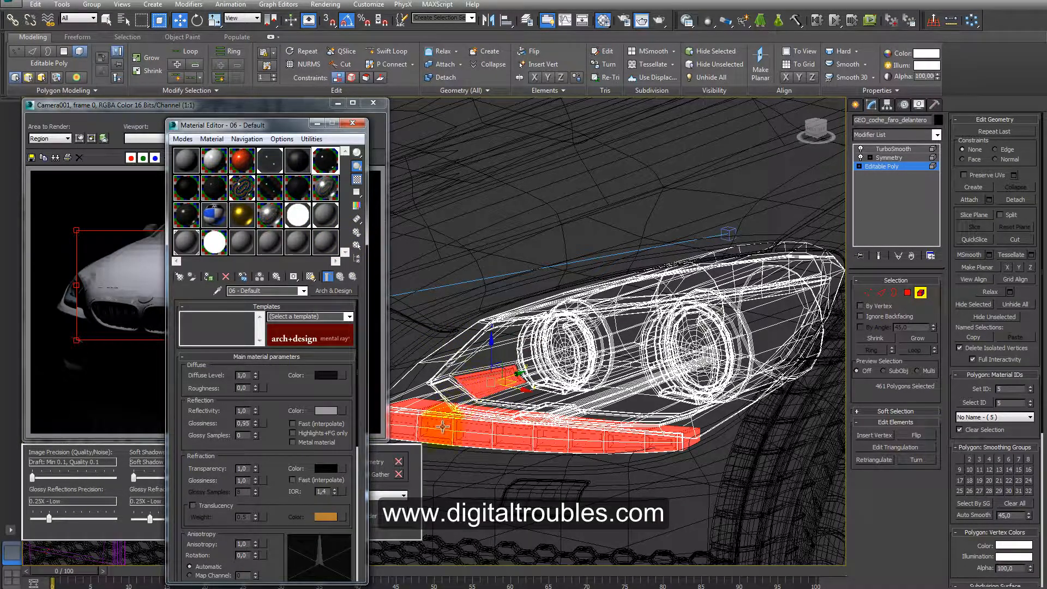
Assign a second-row sample material to the front face of the strip below the headlight and switch to polygon-level editing.
click(439, 438)
middle_drag(478, 416, 594, 401)
drag(312, 183, 510, 376)
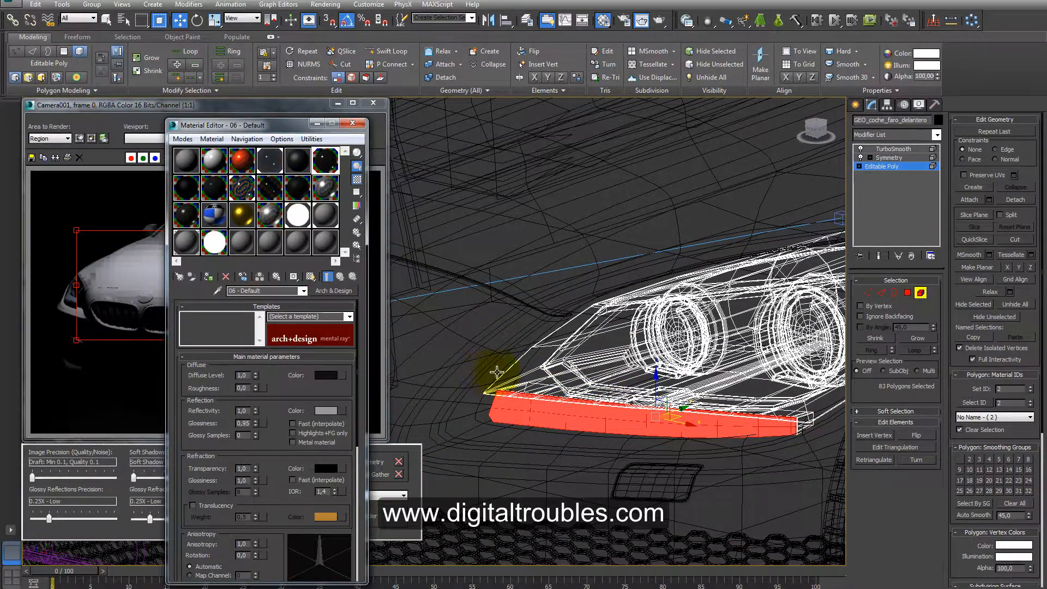
middle_drag(633, 389, 498, 397)
click(906, 294)
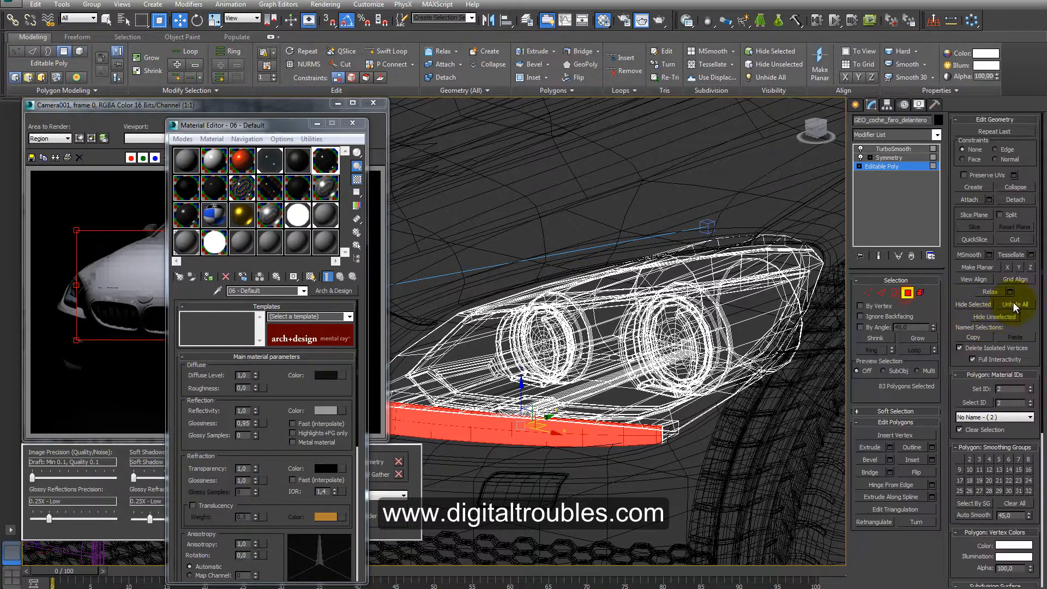
drag(283, 129, 509, 110)
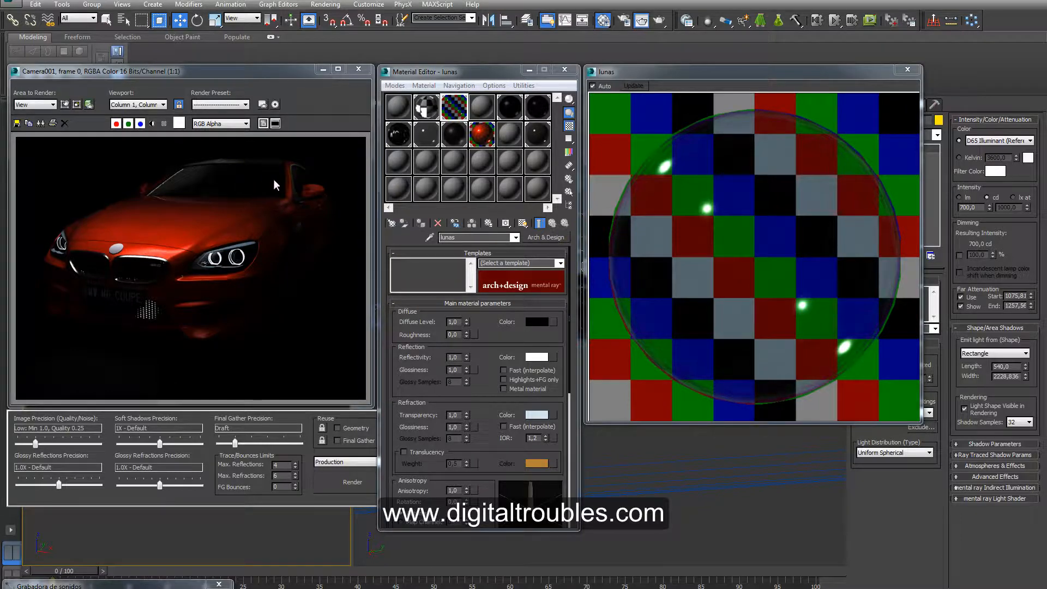
Render the camera view of the car, and close the rendered frame and the Material Editor.
click(343, 483)
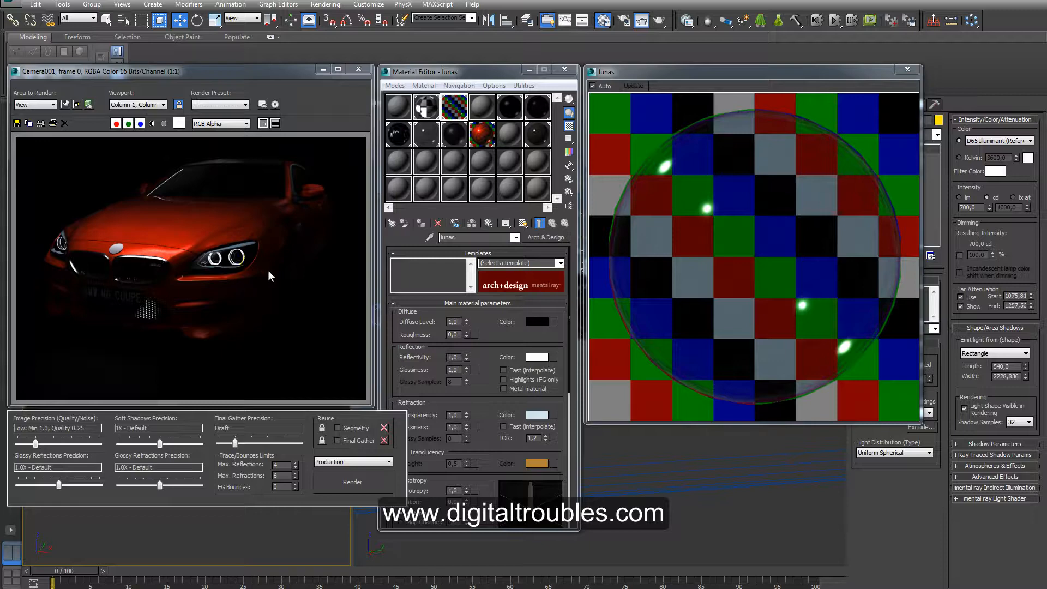
click(358, 69)
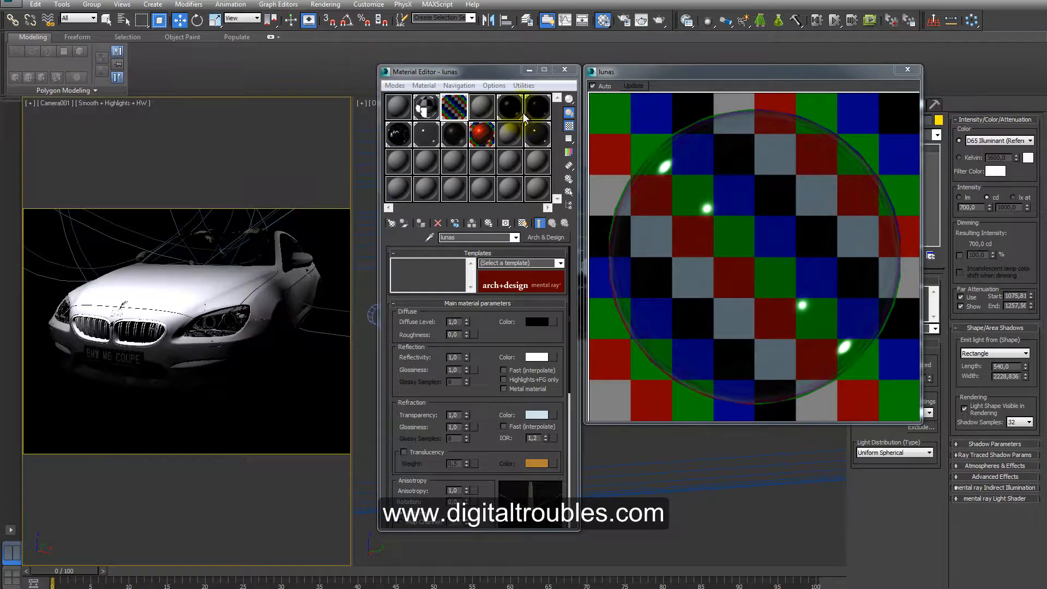
click(565, 69)
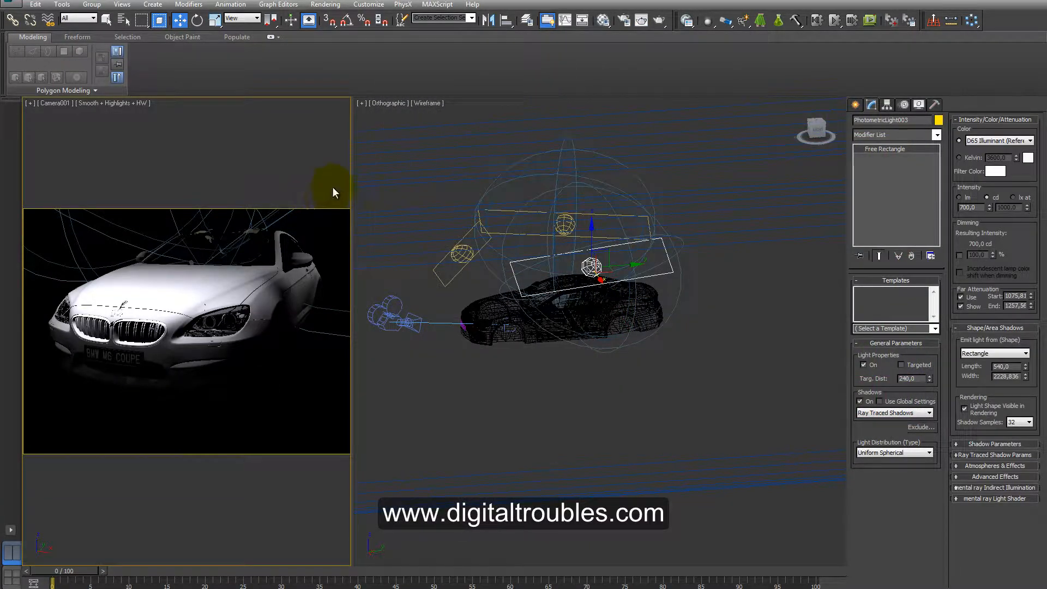
Maximize the orthographic viewport and examine from above how the photometric lights and camera are arranged around the car.
click(646, 421)
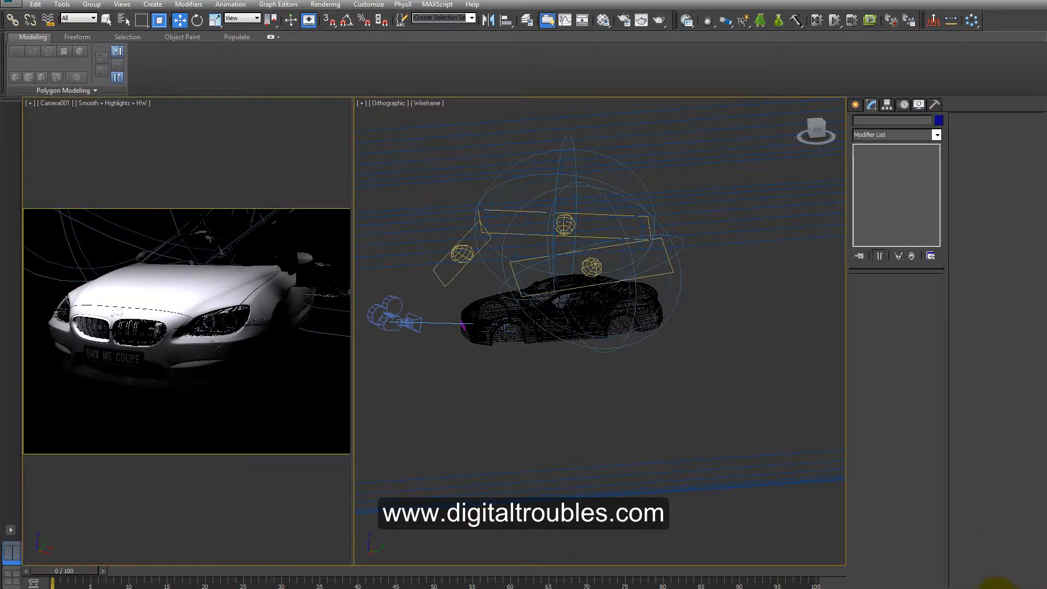
key(alt+w)
middle_drag(578, 471, 567, 450)
scroll(591, 491, down, 3)
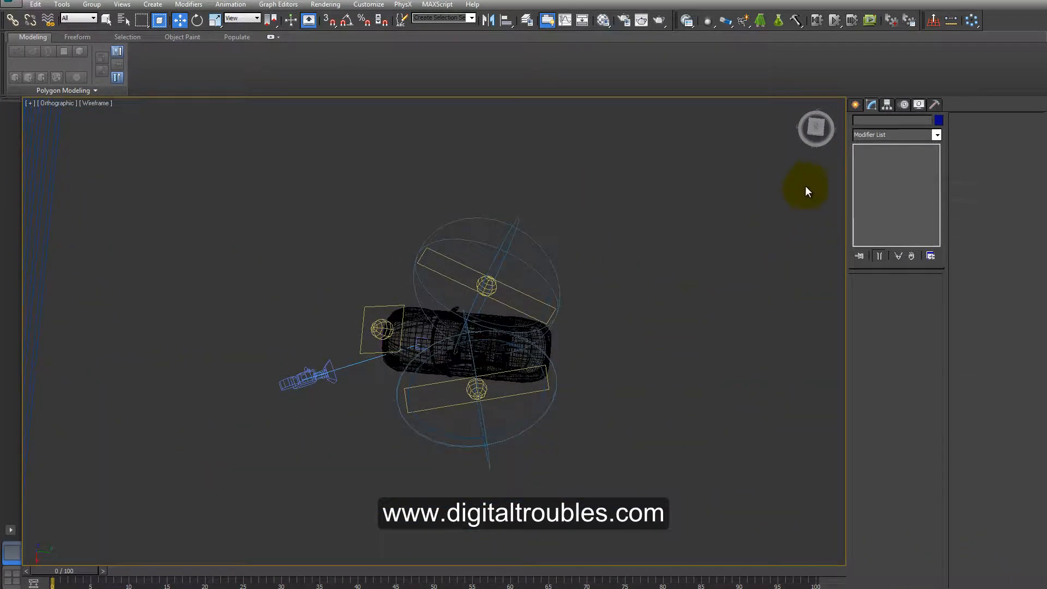
click(815, 127)
scroll(553, 346, up, 6)
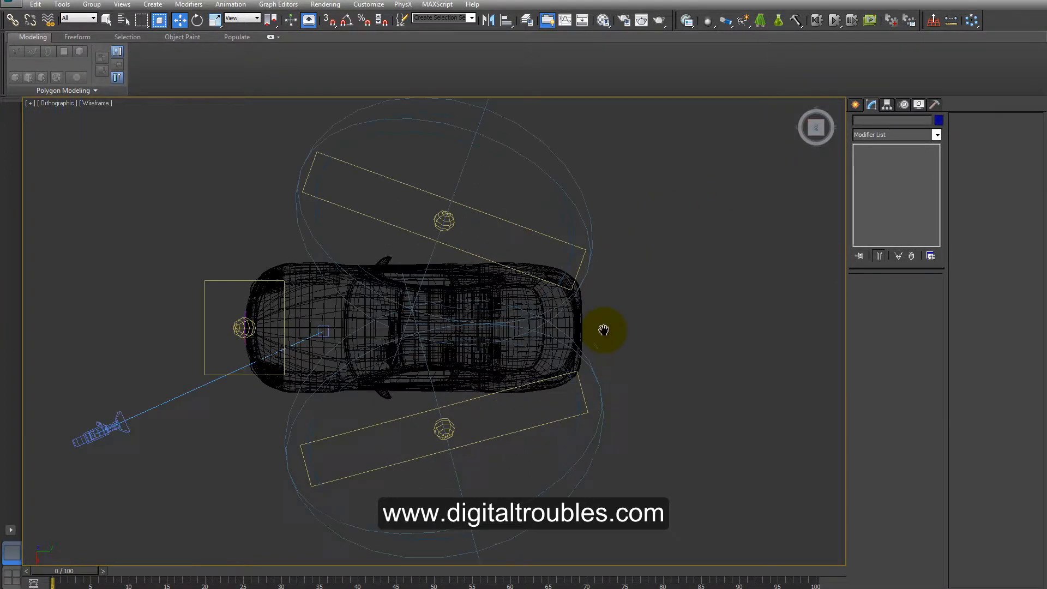
middle_drag(643, 305, 622, 333)
scroll(730, 296, down, 3)
scroll(623, 311, down, 2)
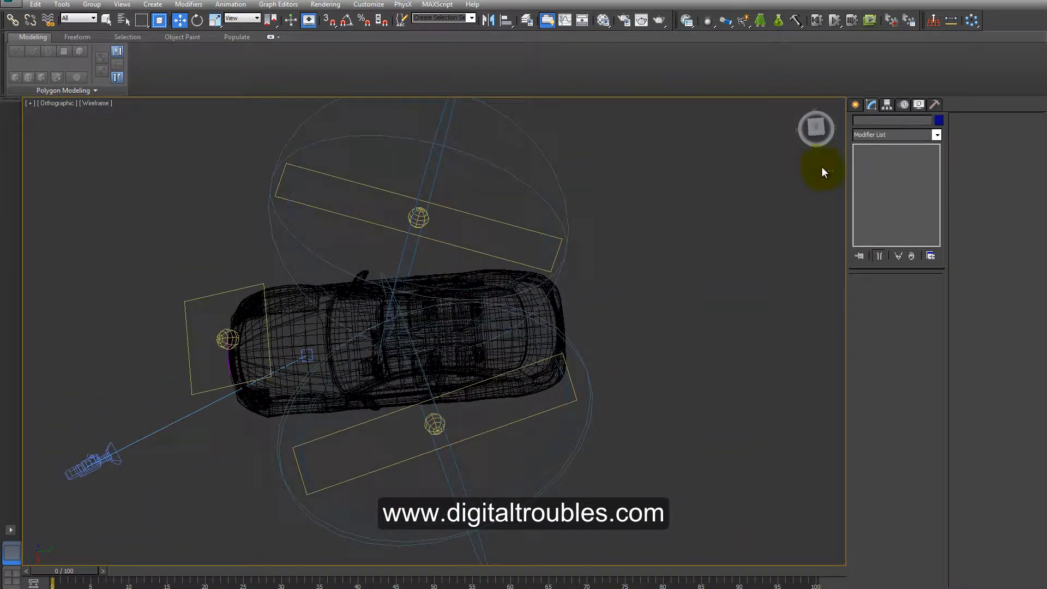
Create a plane about 5114 long and 2905 wide beside the car in the top view, inside the surrounding room.
click(815, 127)
scroll(731, 271, down, 3)
middle_drag(728, 271, 486, 306)
scroll(617, 289, down, 2)
scroll(600, 289, down, 3)
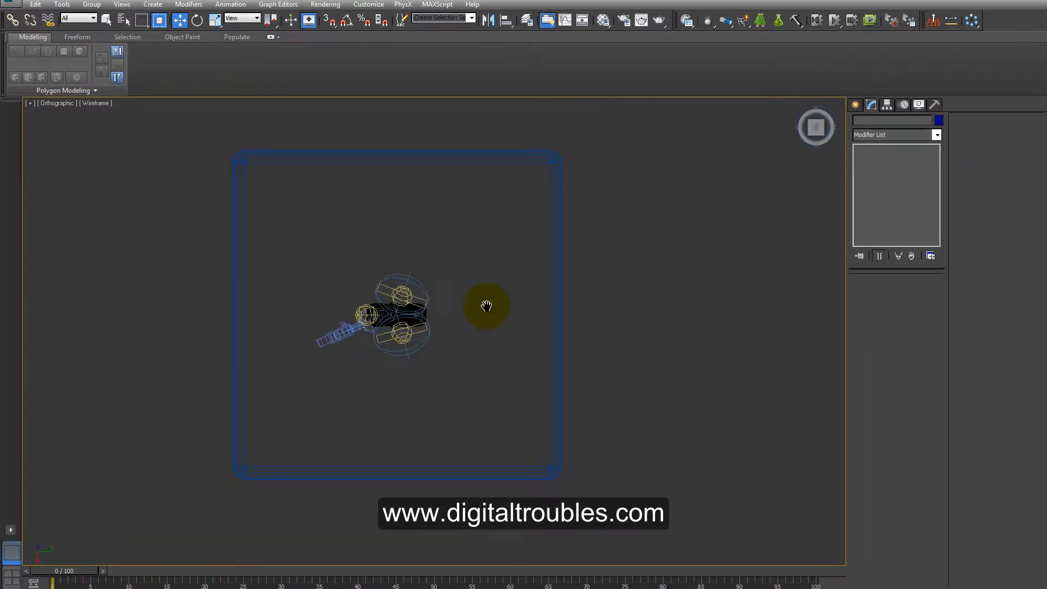
click(856, 105)
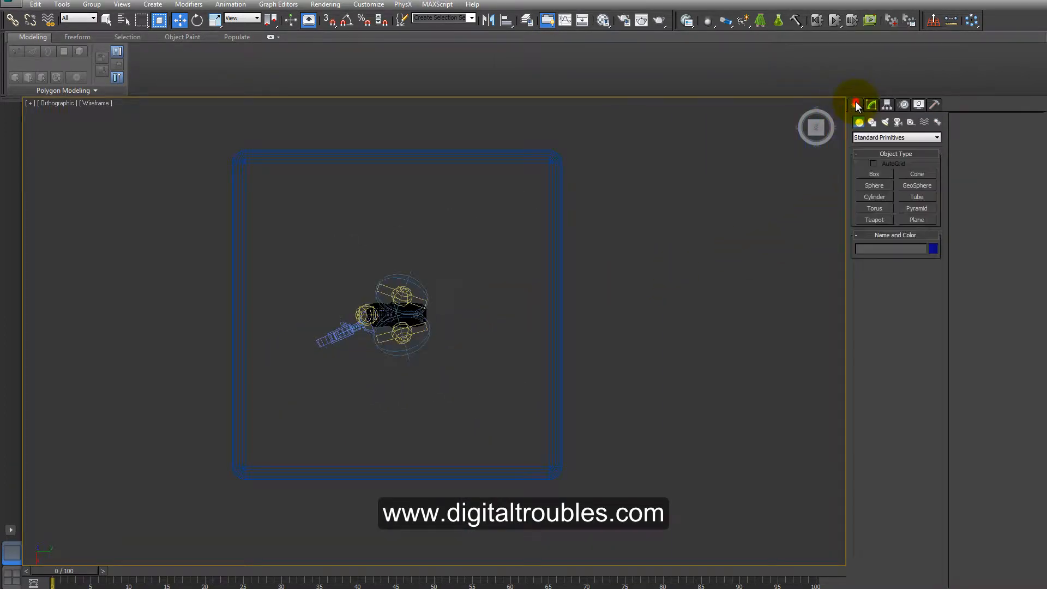
click(917, 220)
drag(433, 237, 549, 304)
Set the new plane's length and width segments to 1.
drag(910, 348, 844, 336)
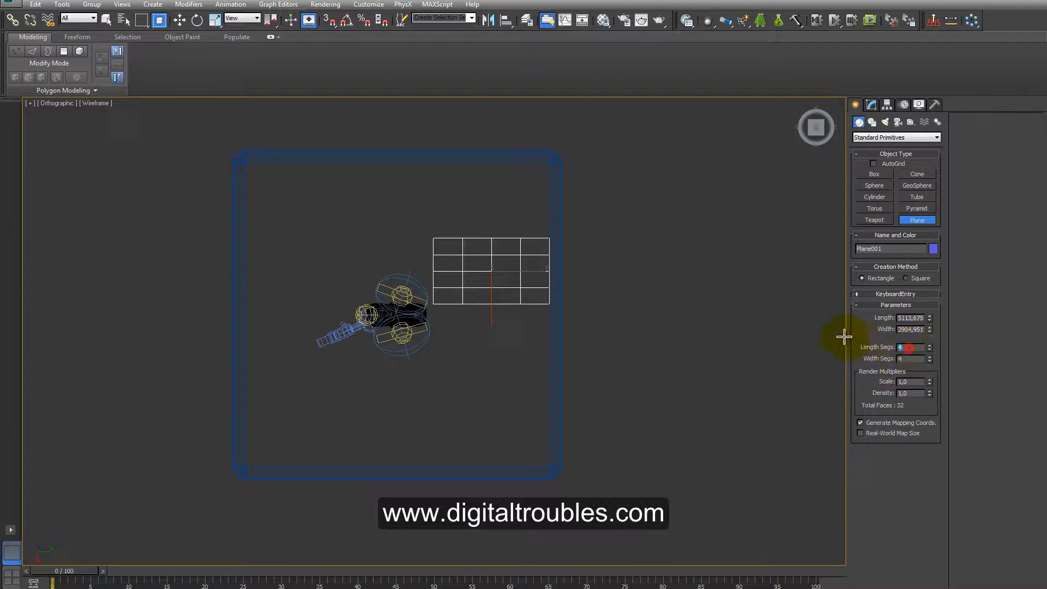
text(1)
key(Tab)
text(1)
key(Tab)
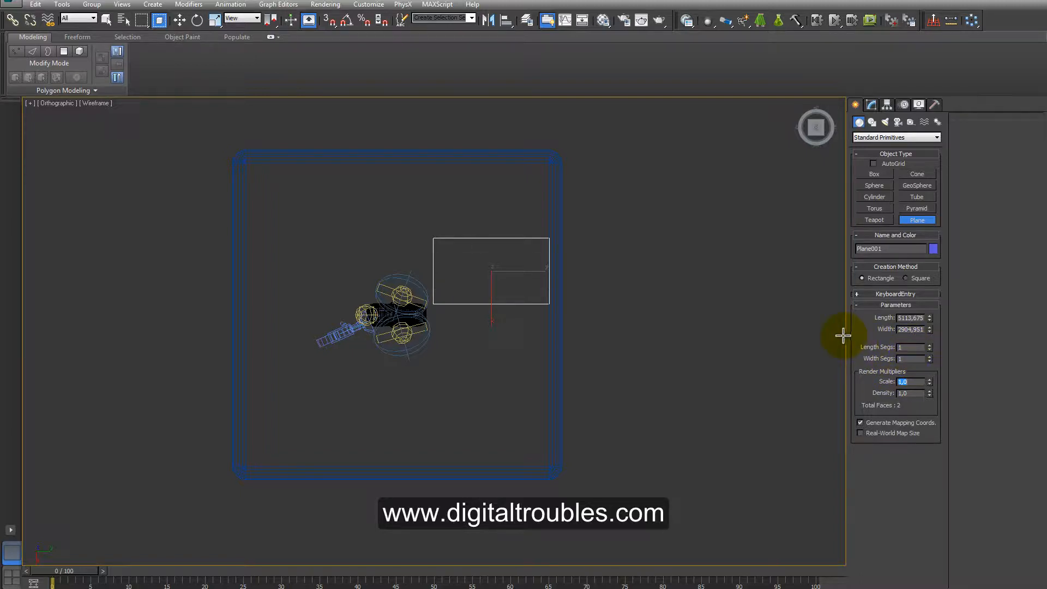
Set the new plane's length and width segments to 2.
drag(904, 345, 848, 338)
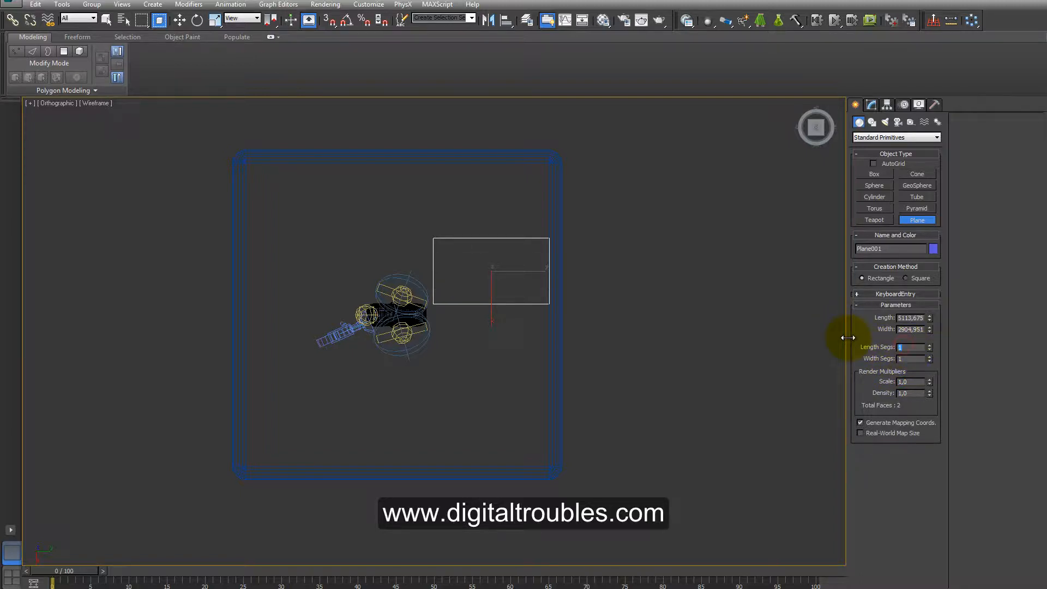
text(2)
key(Tab)
text(2)
key(Tab)
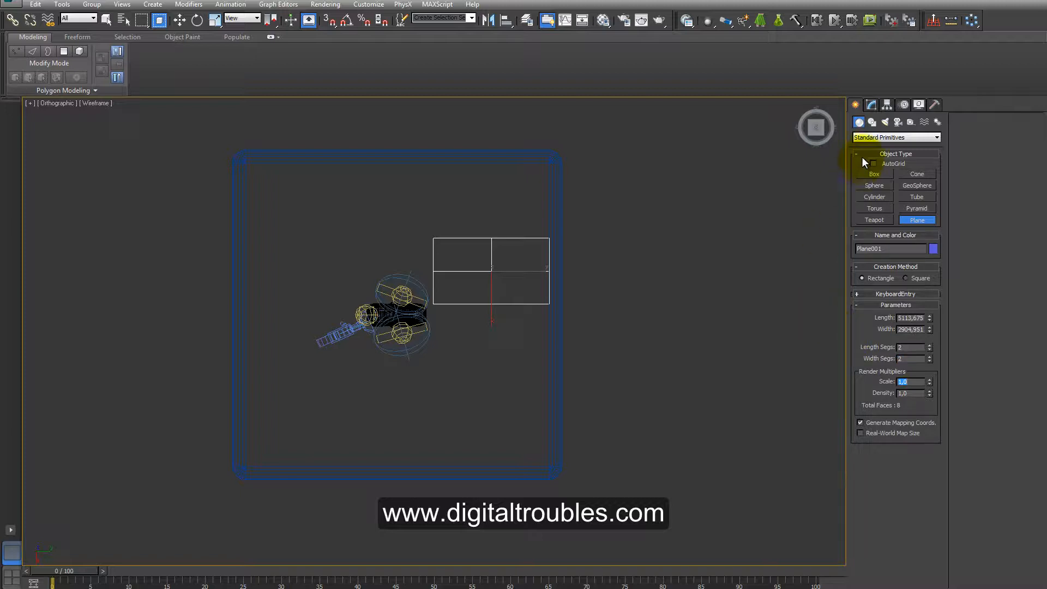
Rename the new plane as GEO_brillo.
double_click(885, 248)
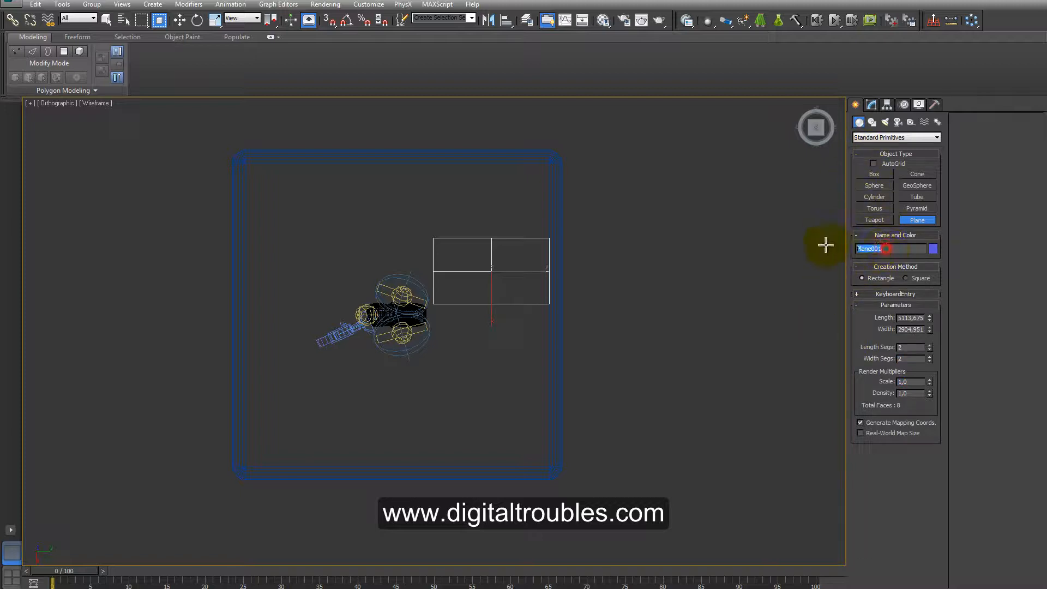
text(GEO_brillo)
In the front view, raise the GEO_brillo plane above the photometric lights and shift it sideways to line up with the car's centreline.
middle_drag(626, 280, 599, 291)
scroll(595, 293, down, 2)
alt+middle_drag(526, 320, 661, 200)
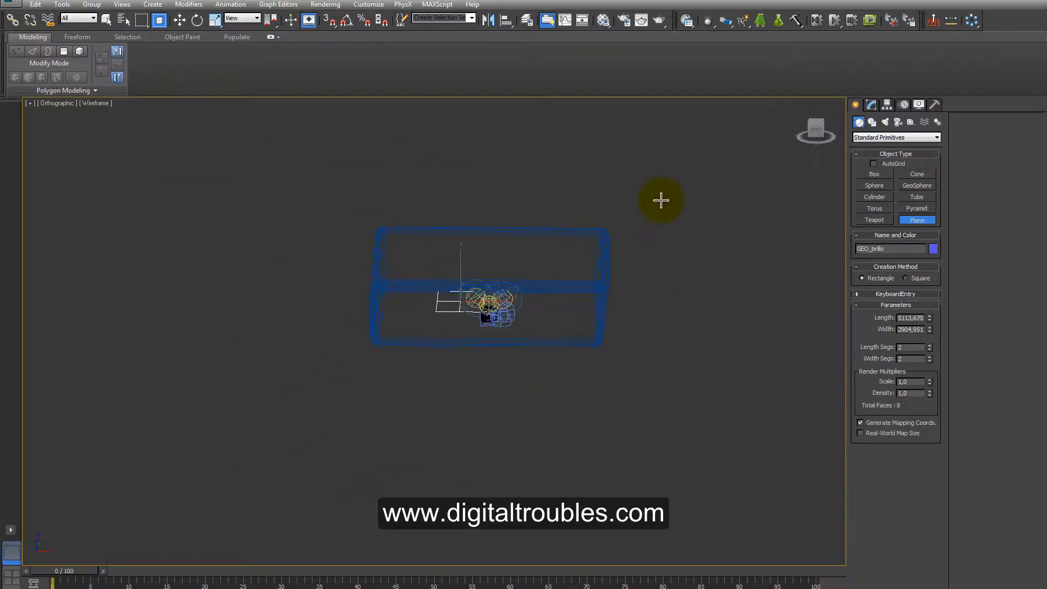
click(819, 130)
middle_drag(618, 305, 582, 430)
scroll(582, 431, up, 4)
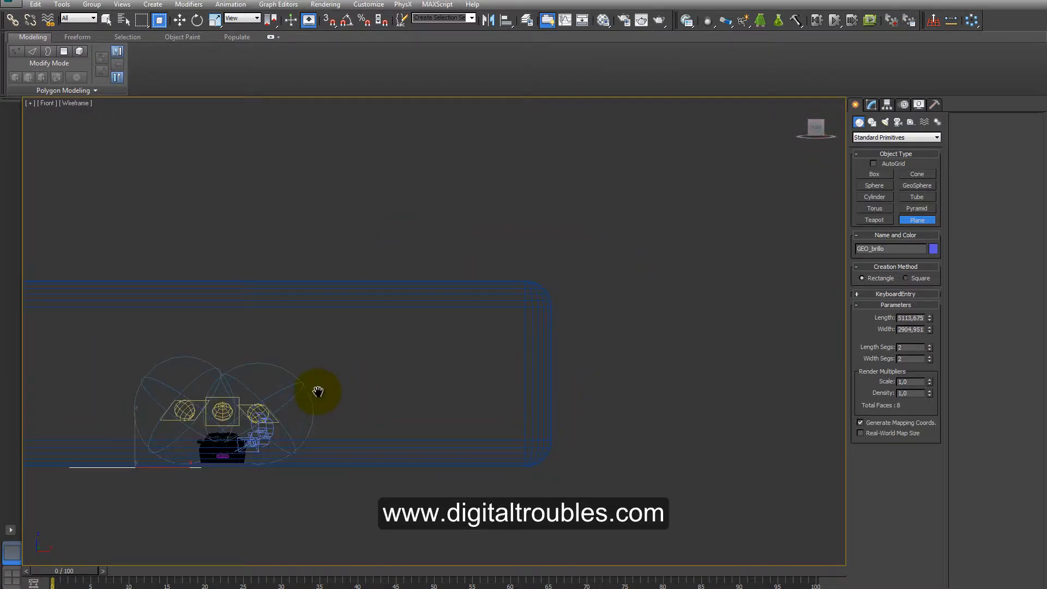
middle_drag(318, 392, 478, 393)
key(w)
drag(317, 440, 323, 331)
drag(362, 360, 450, 359)
Slide the GEO_brillo plane along the car's length, viewed from above, until it lies over the car.
alt+middle_drag(442, 361, 398, 445)
click(826, 129)
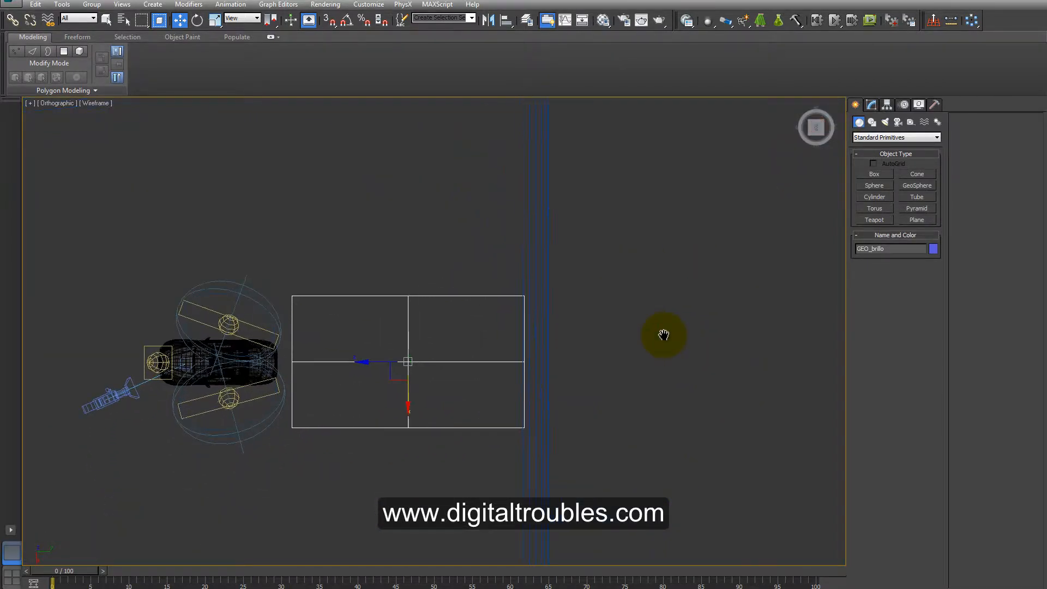
drag(524, 354, 383, 380)
Scale the GEO_brillo plane down uniformly to roughly two thirds of its size.
alt+middle_drag(383, 380, 442, 315)
right_click(443, 315)
click(455, 345)
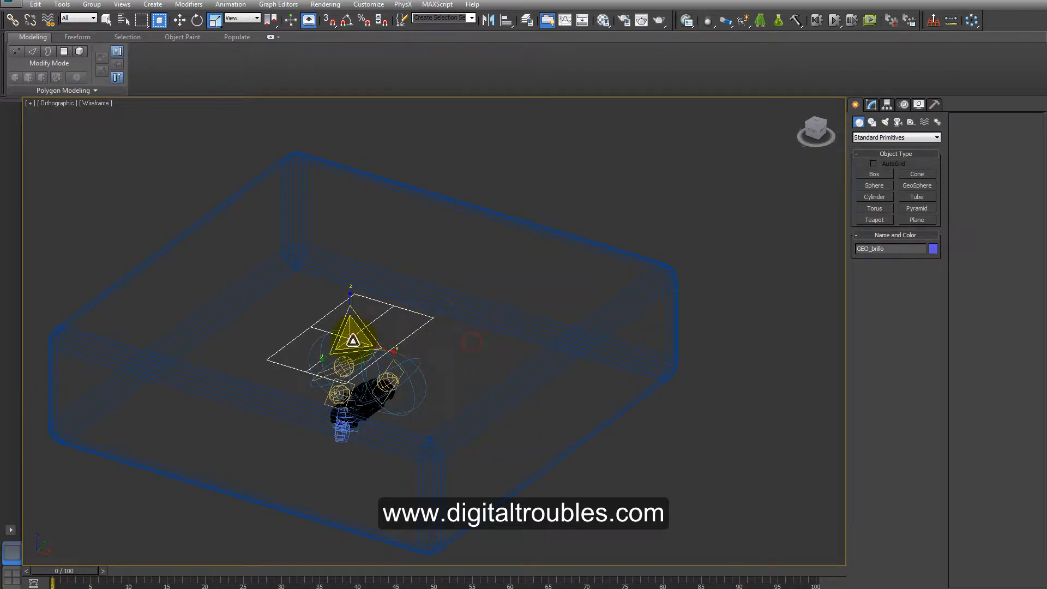
drag(347, 341, 348, 366)
scroll(516, 311, up, 8)
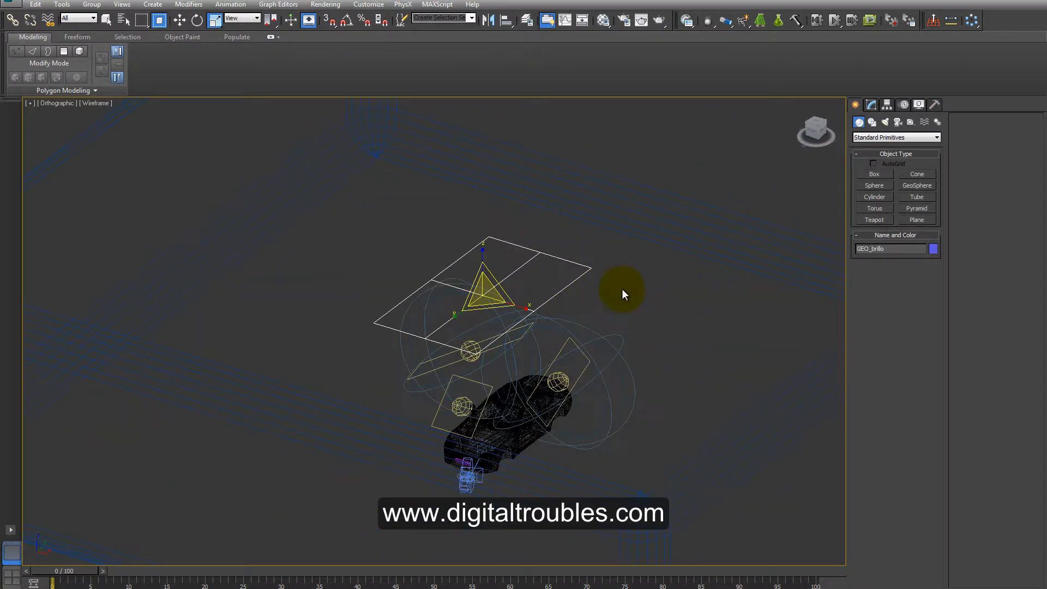
Open the Material Editor and rename the "fibra de carbono" Standard material as brillos.
click(603, 21)
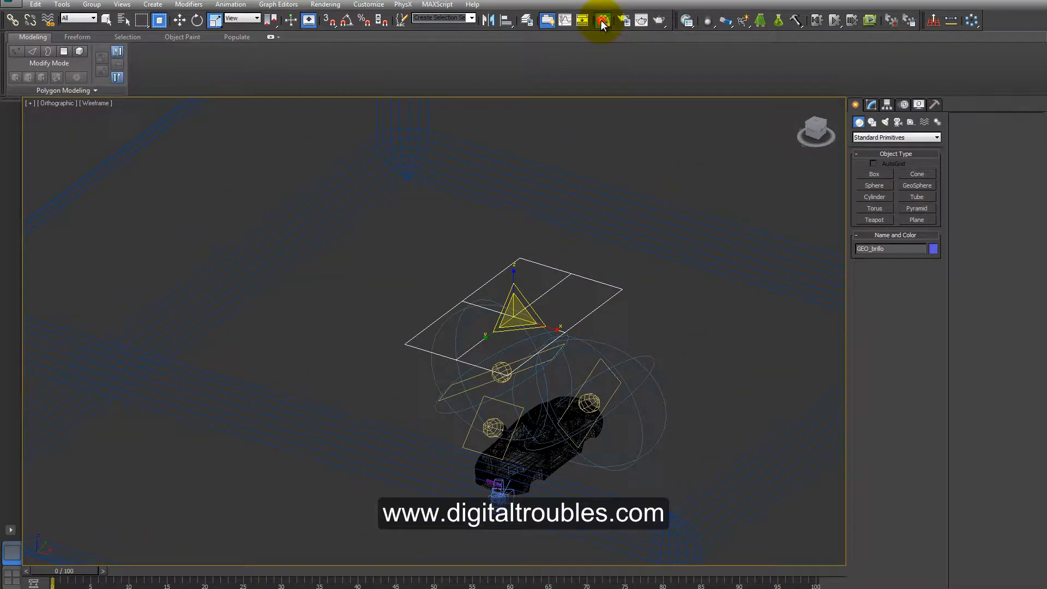
drag(487, 75, 197, 137)
click(219, 192)
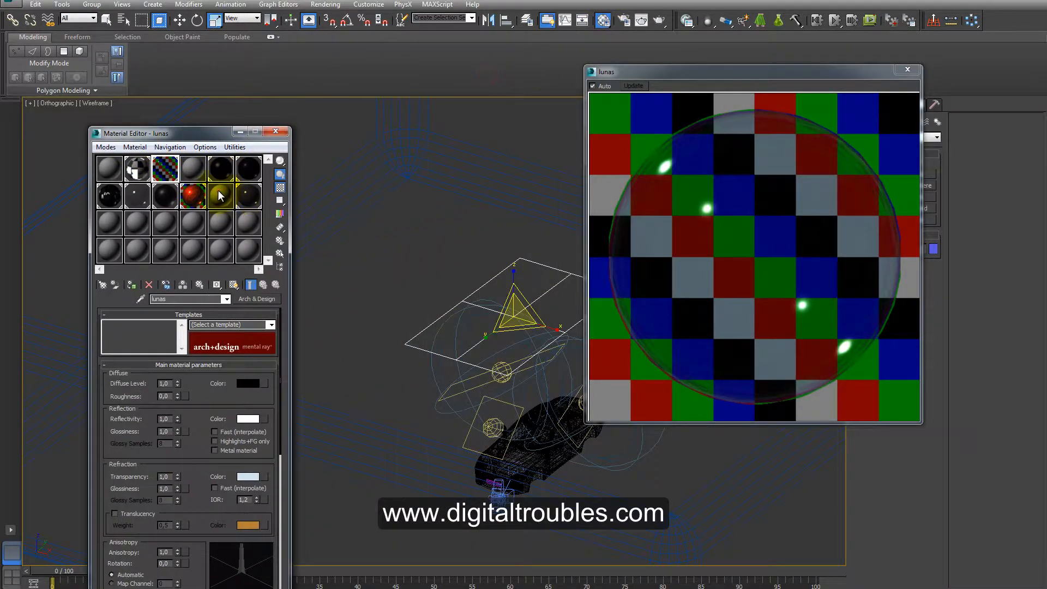
drag(196, 299, 114, 305)
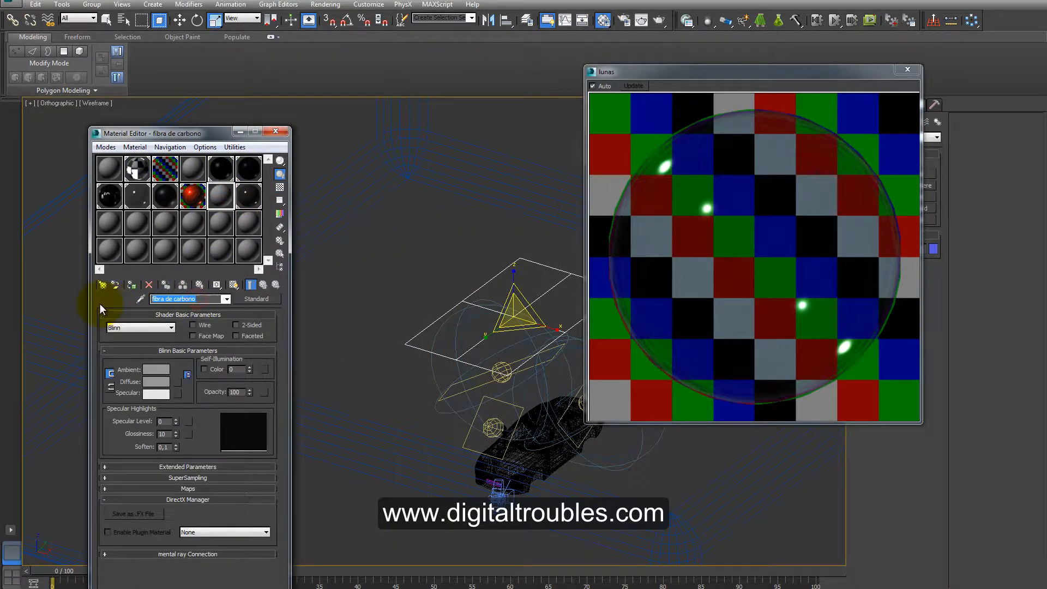
text(brillos)
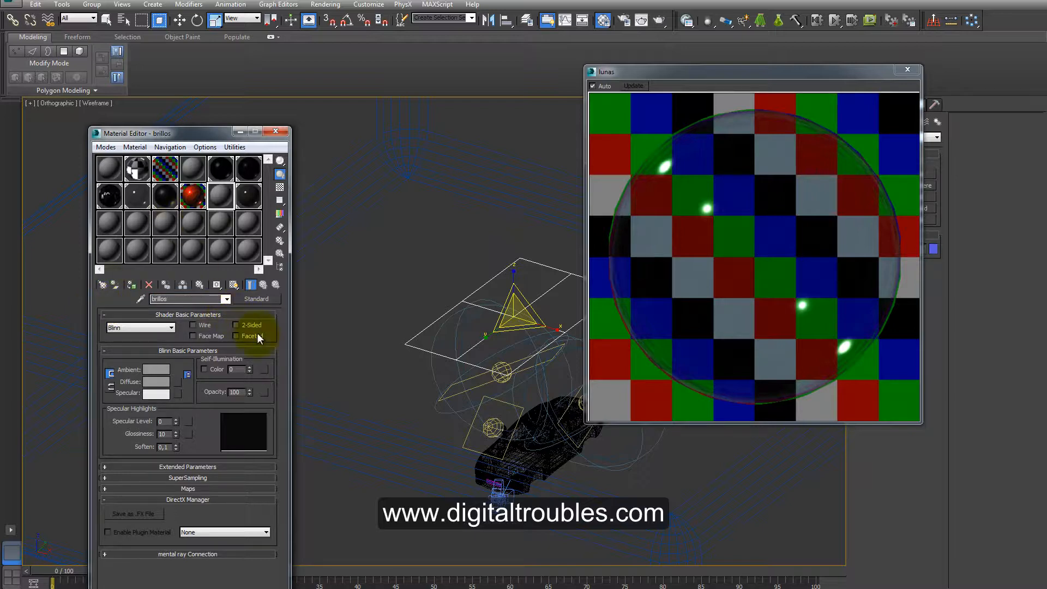
Set the brillos material's self-illumination amount to 100 and look through the maps available for it.
click(204, 370)
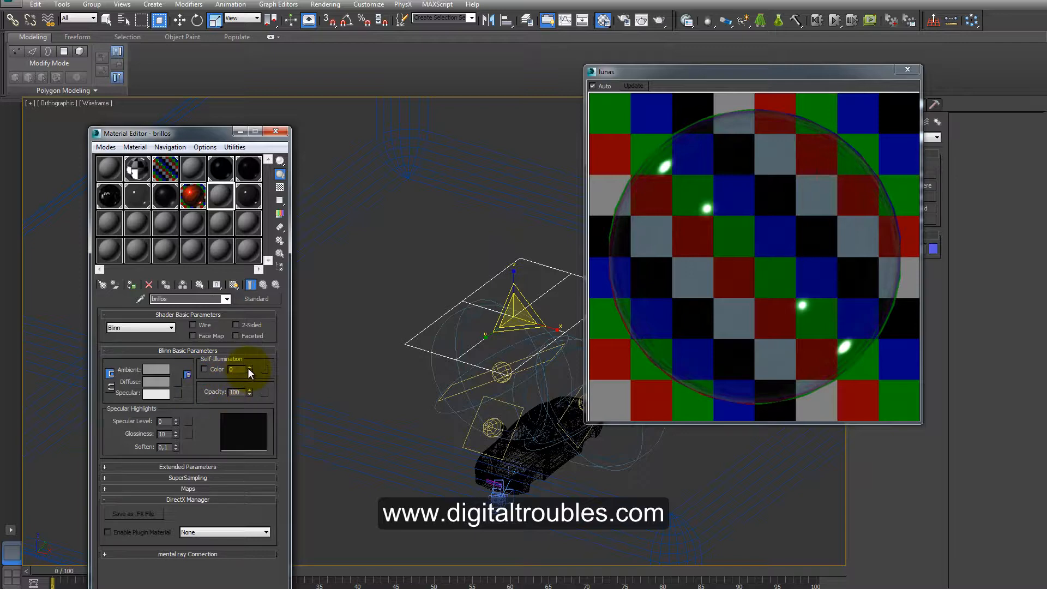
drag(250, 371, 255, 217)
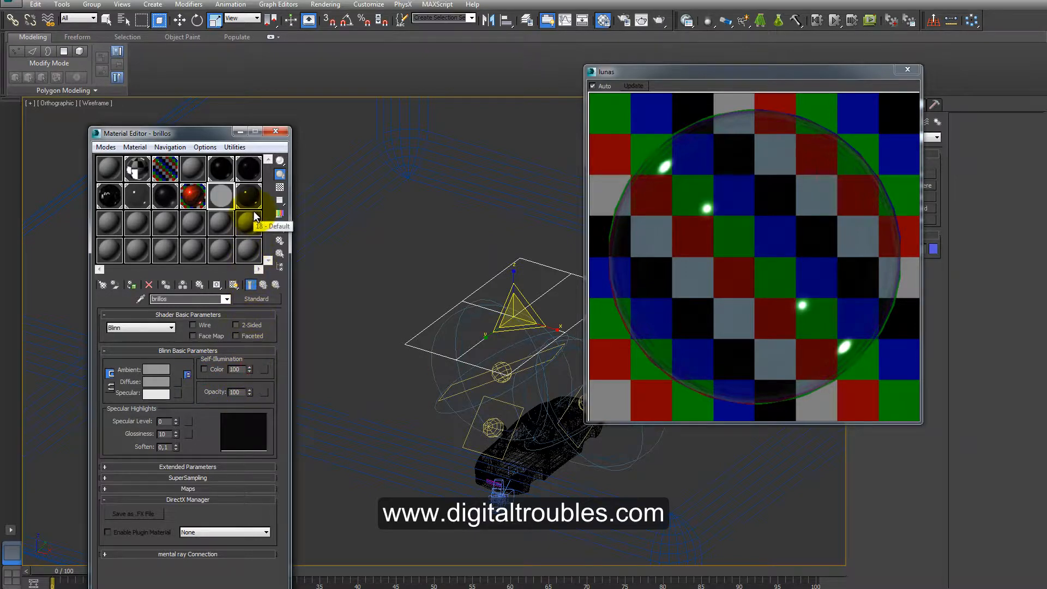
click(264, 369)
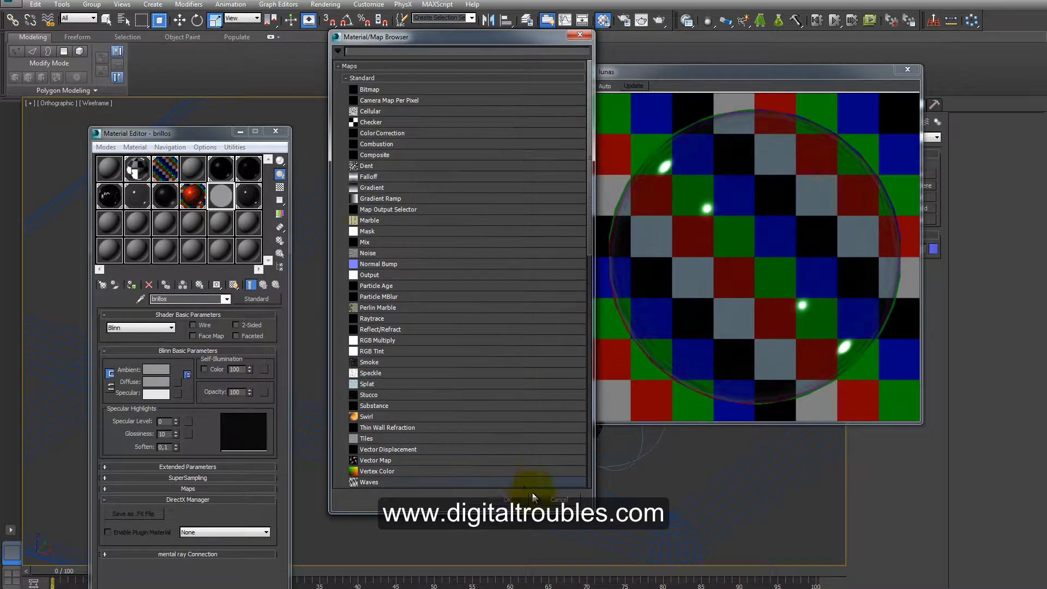
click(559, 499)
Enable a self-illumination colour for the brillos material, make it pure white (255, 255, 255), and close the material windows.
click(204, 369)
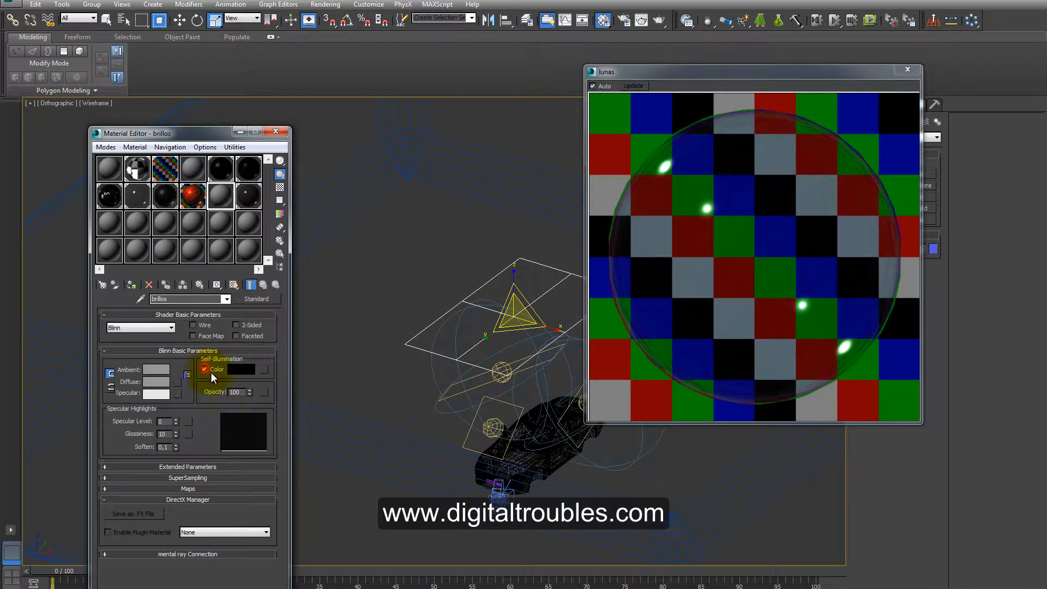
click(244, 369)
drag(320, 54, 324, 137)
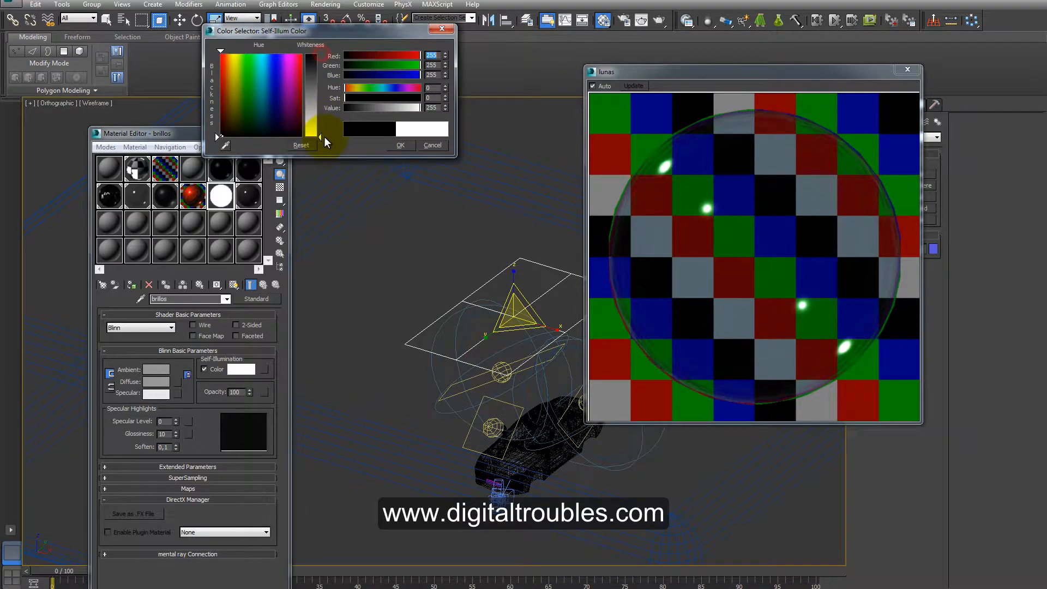
click(407, 143)
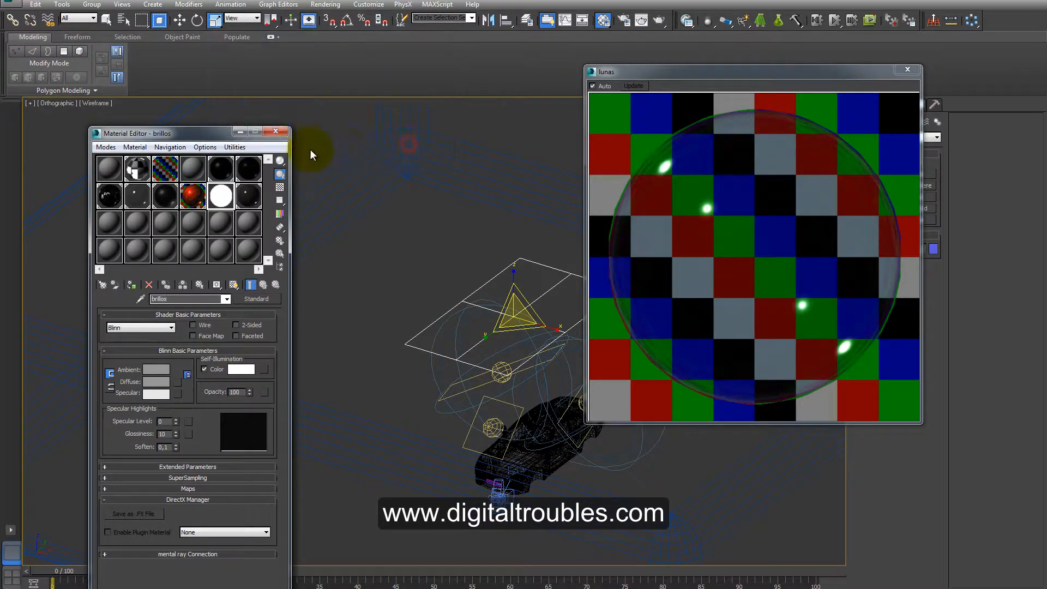
click(275, 131)
click(907, 69)
Restore the two-viewport layout and render the car through Camera001.
middle_drag(640, 338, 606, 293)
scroll(636, 320, down, 2)
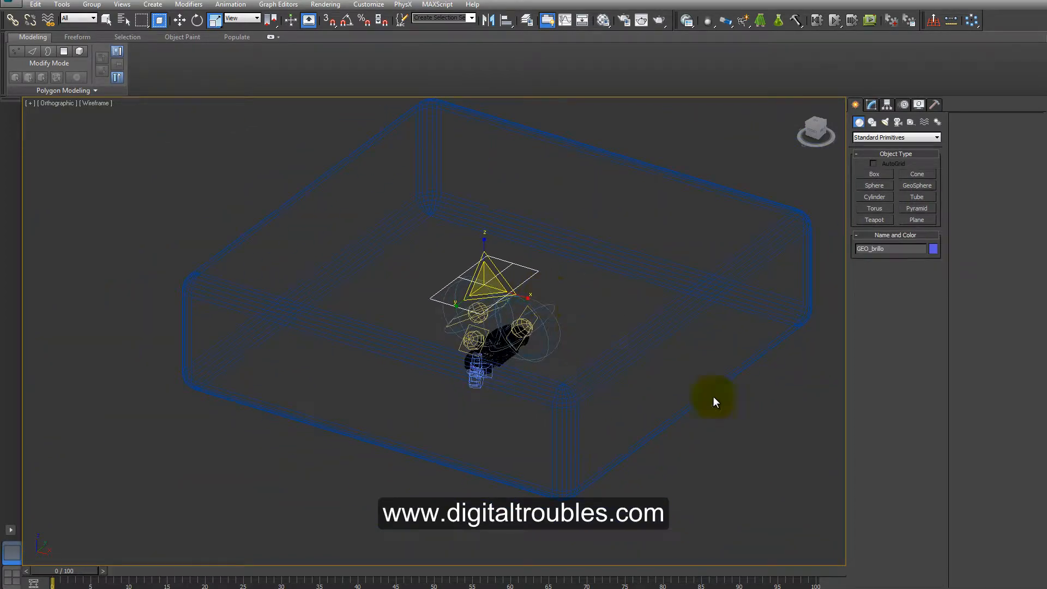
click(1025, 586)
right_click(220, 157)
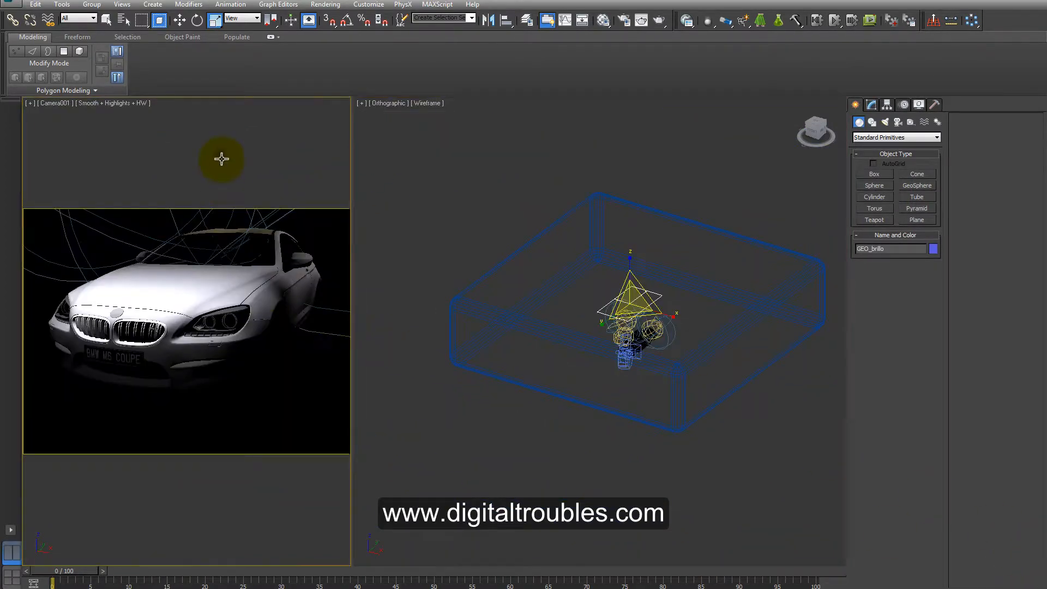
click(659, 22)
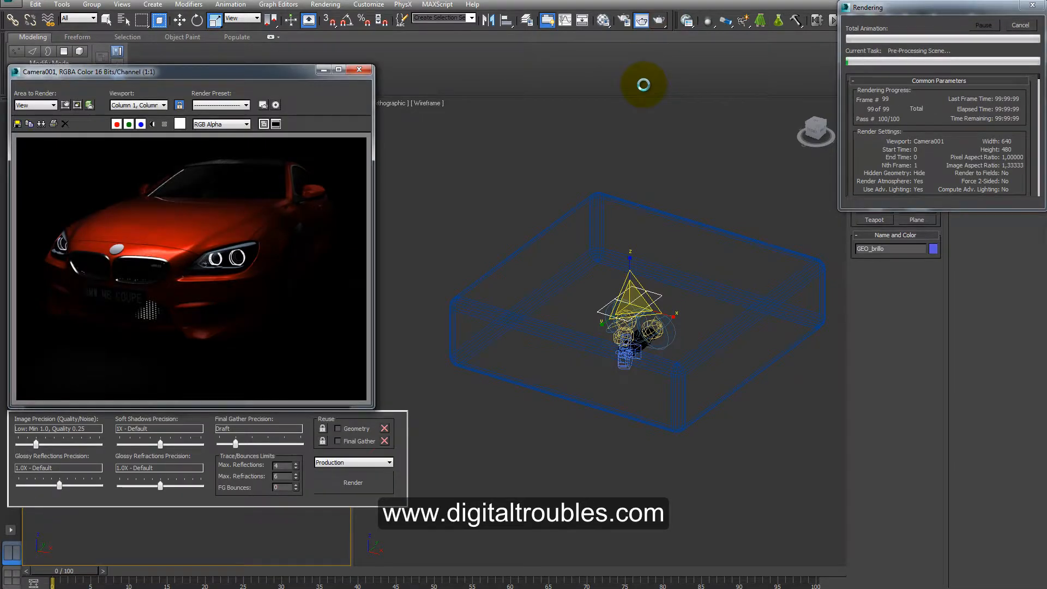
click(353, 482)
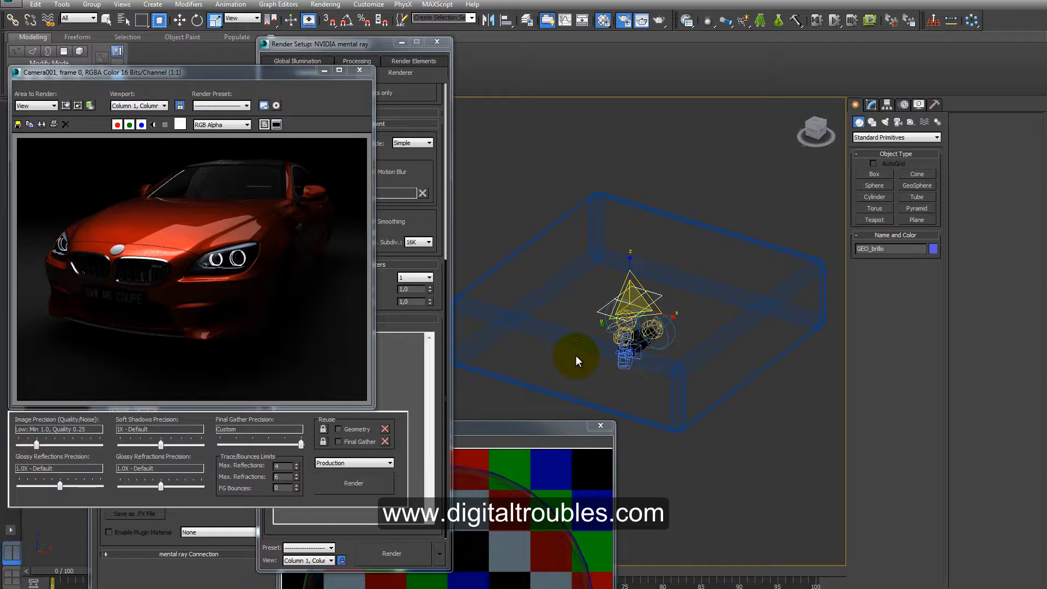
click(262, 588)
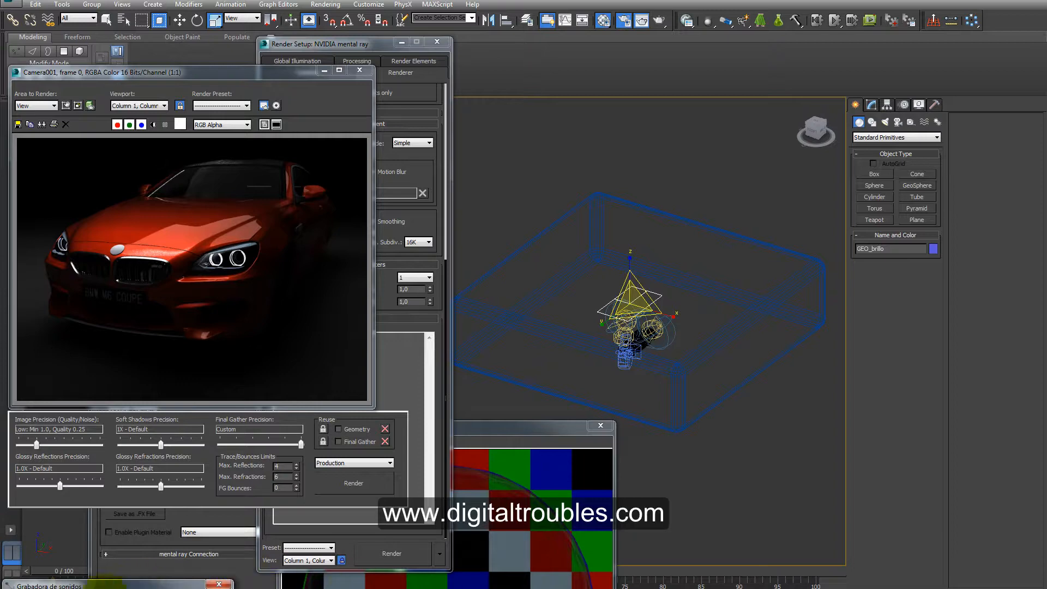
click(41, 588)
click(986, 588)
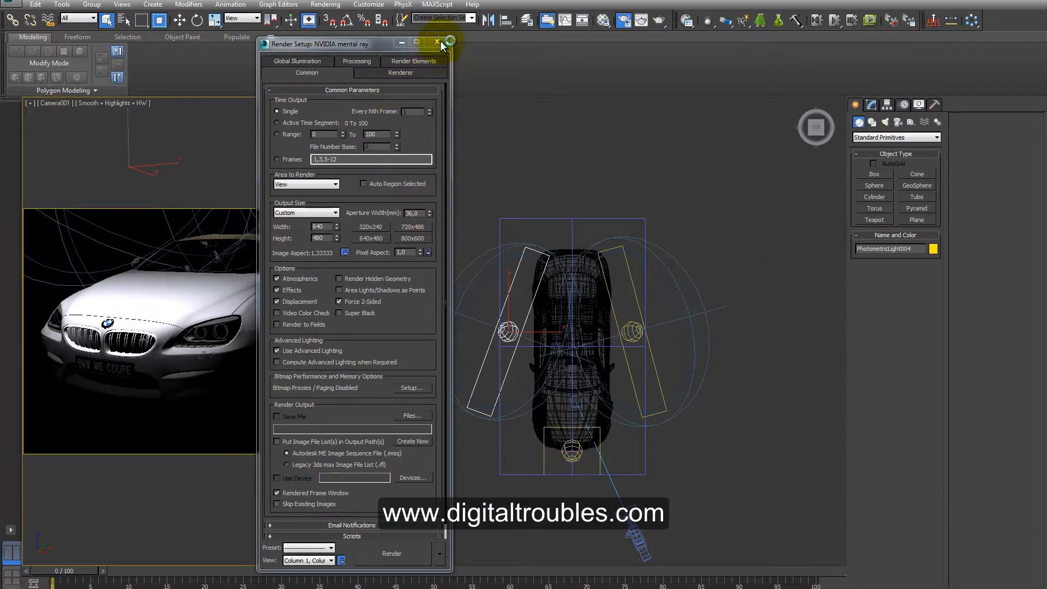
Set glossy reflections and refractions precision to 1.5X - Normal Quality and image precision to Medium: Min 1.0, Quality 1.5.
click(438, 42)
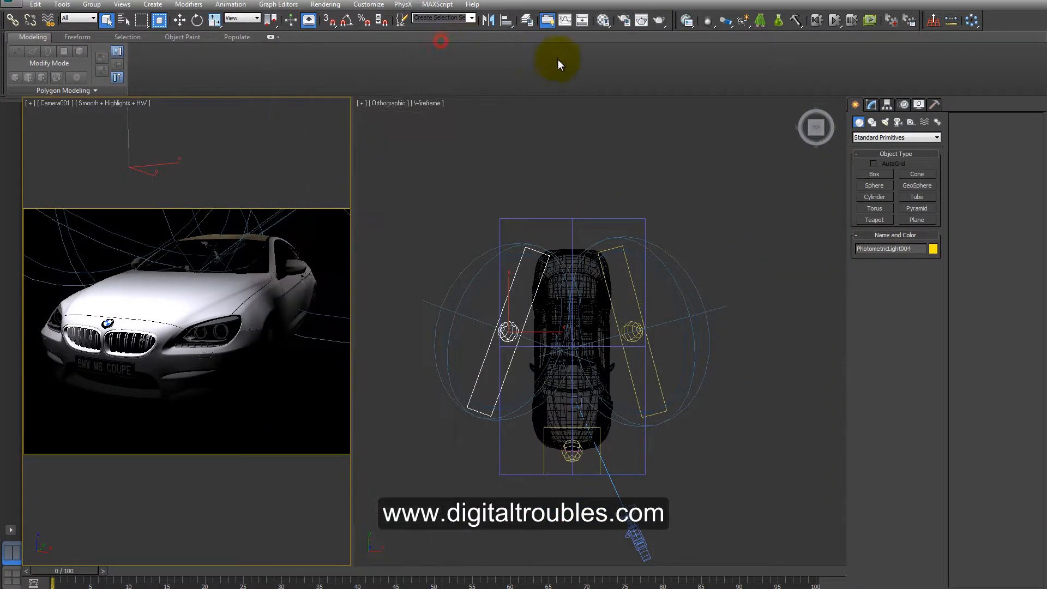
click(641, 21)
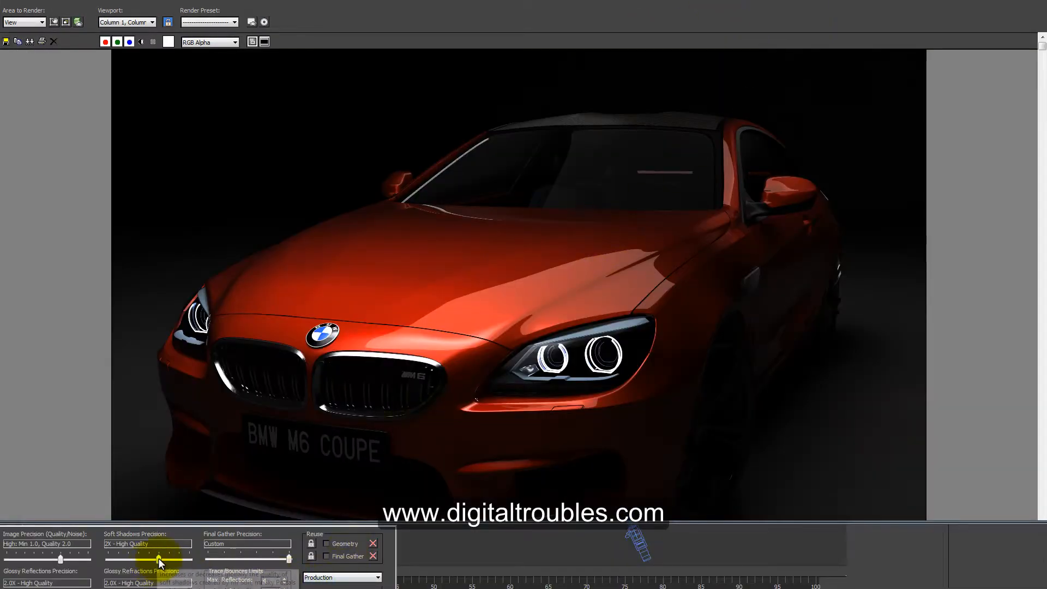
drag(158, 558, 163, 587)
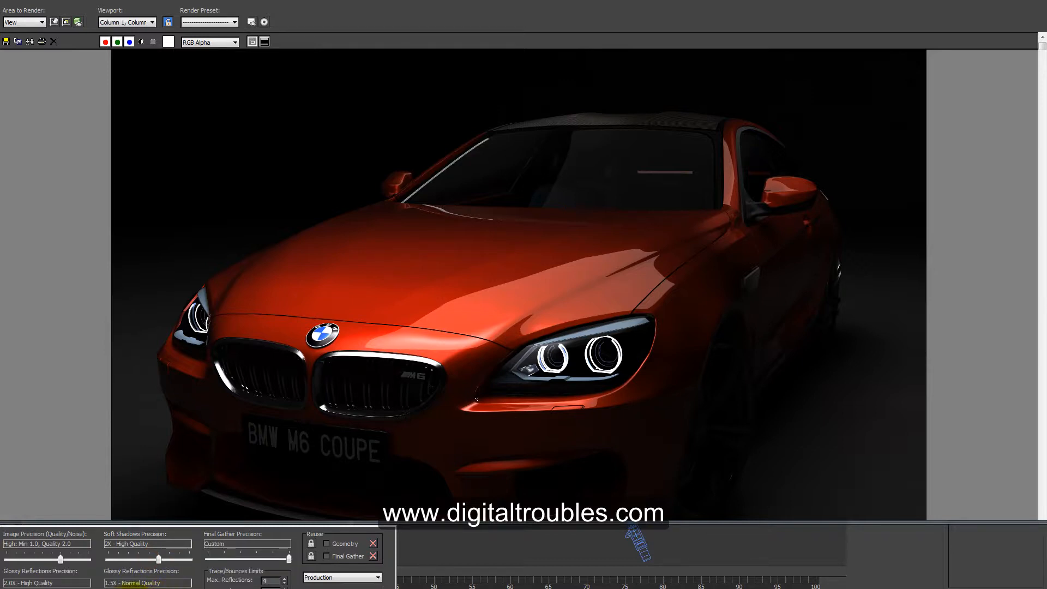
drag(74, 588, 53, 559)
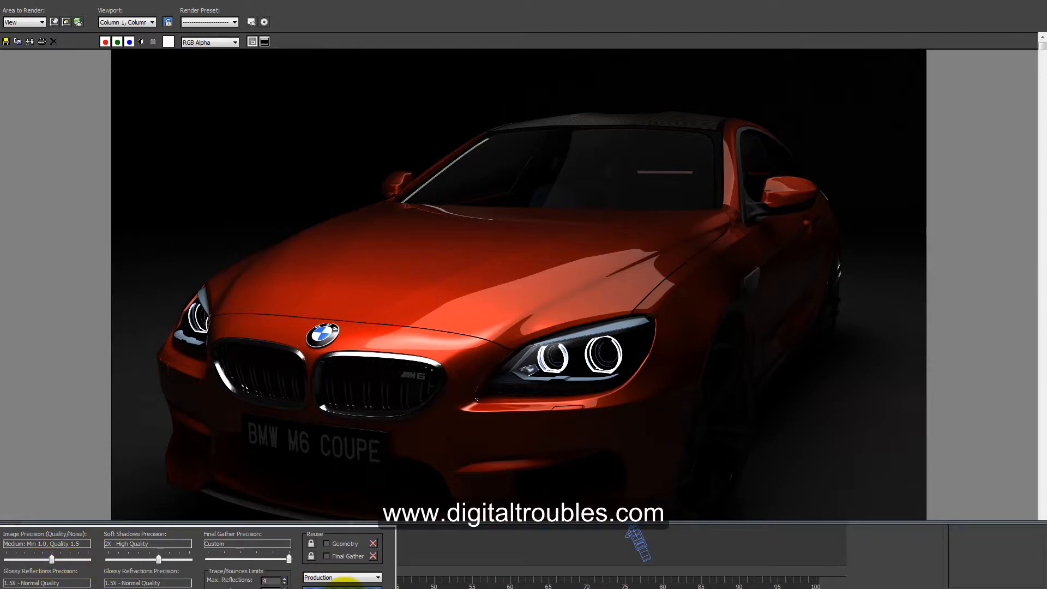
Render Camera001 with the adjusted quality settings and maximize the rendered frame window.
click(335, 588)
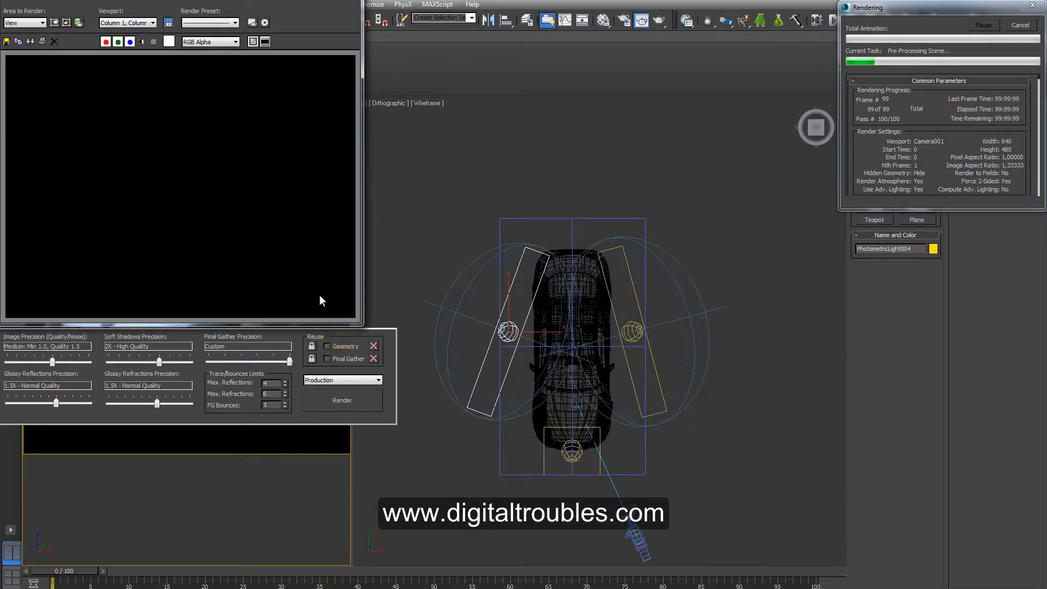
double_click(285, 0)
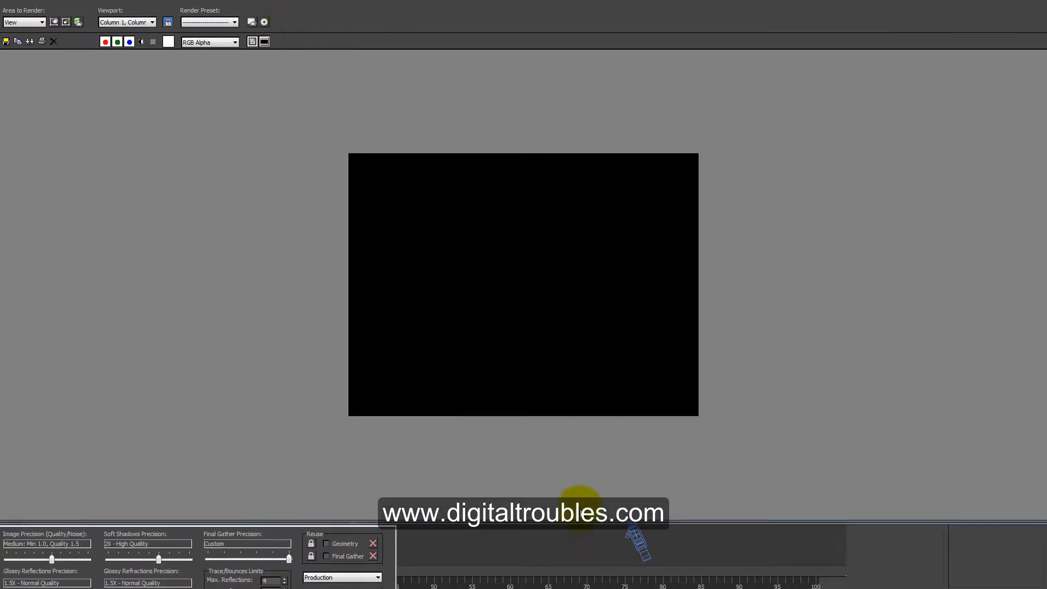
click(619, 588)
drag(966, 524, 957, 469)
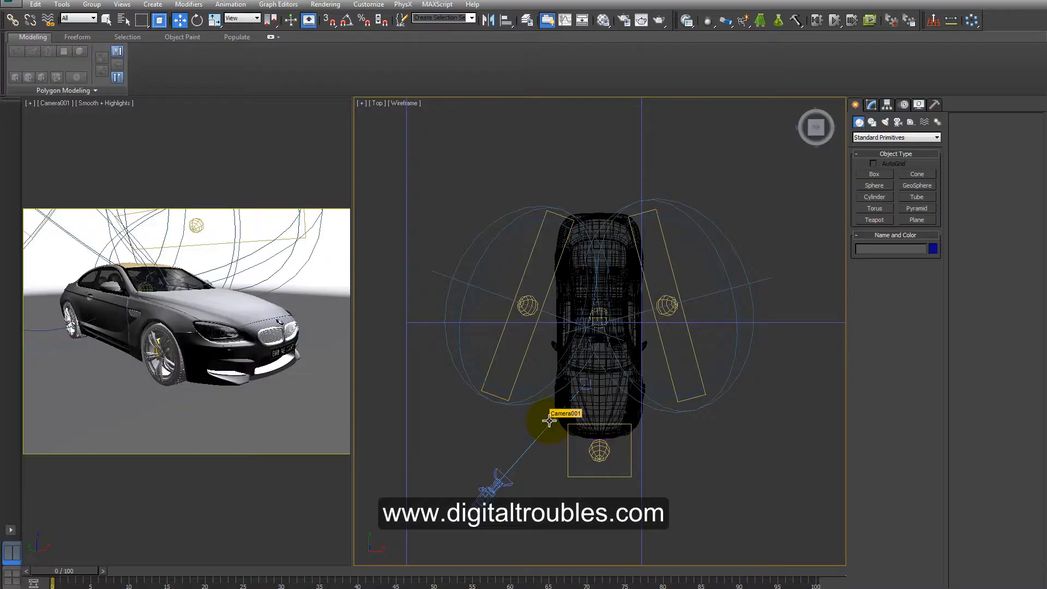
click(474, 348)
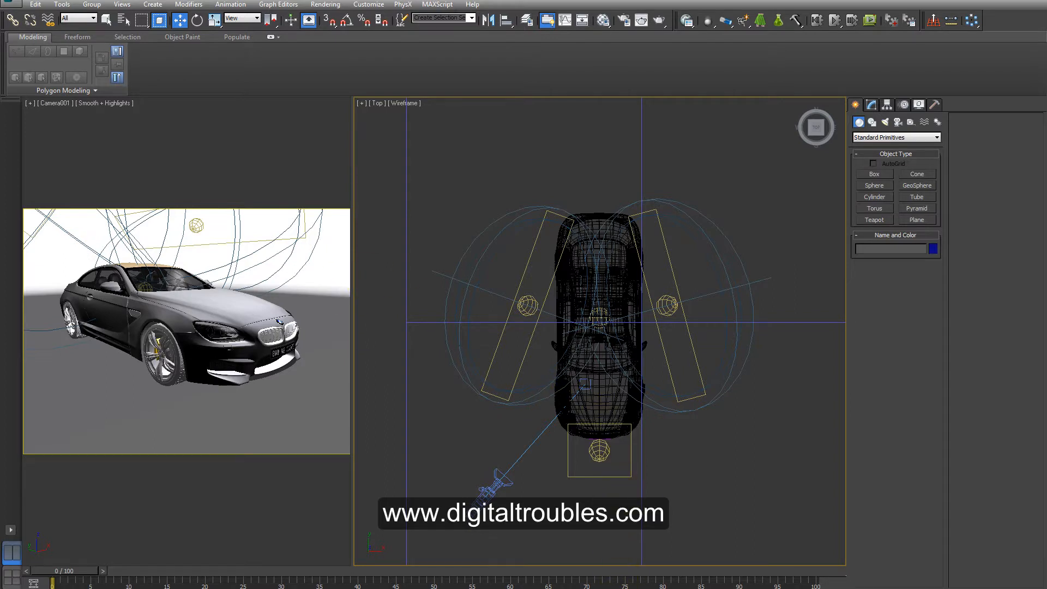
Switch to Windows Photo Viewer showing render_01.jpg and enlarge it to examine the lighting and floor reflections in the side-angle render.
mouse_move(598, 587)
click(666, 578)
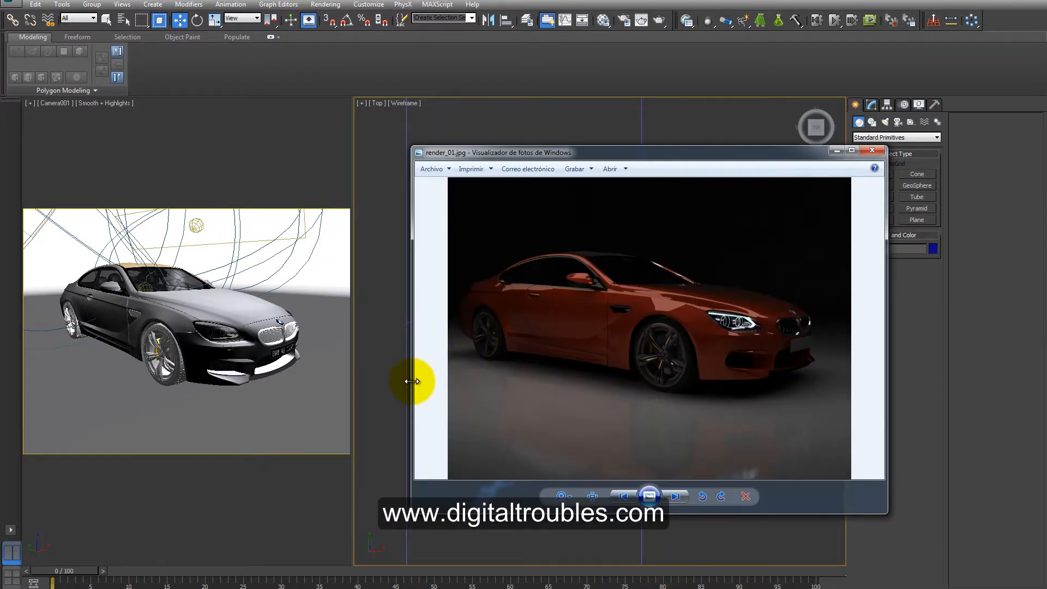
drag(410, 380, 66, 400)
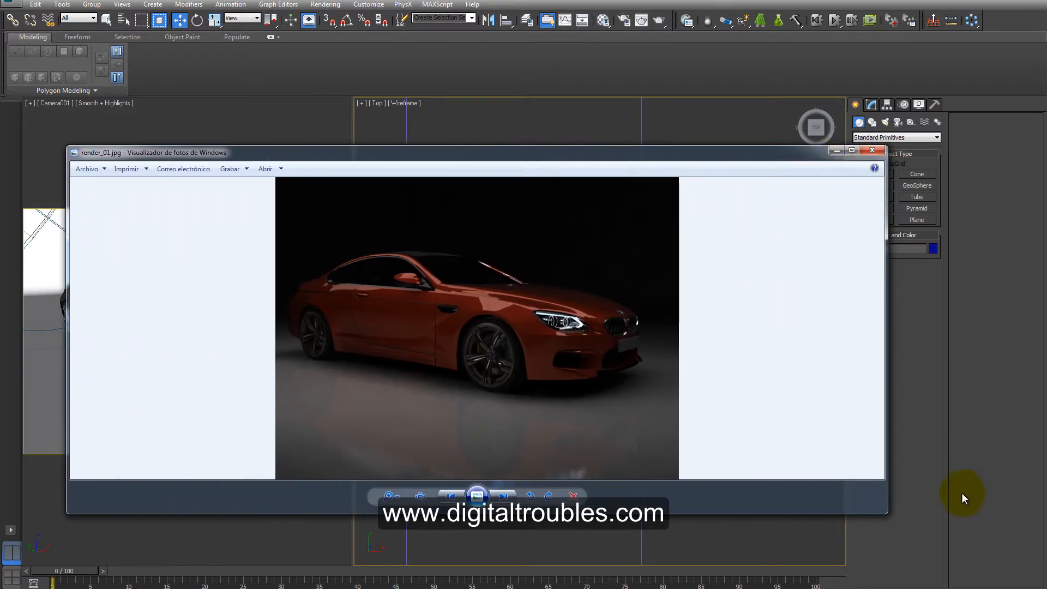
drag(884, 511, 999, 586)
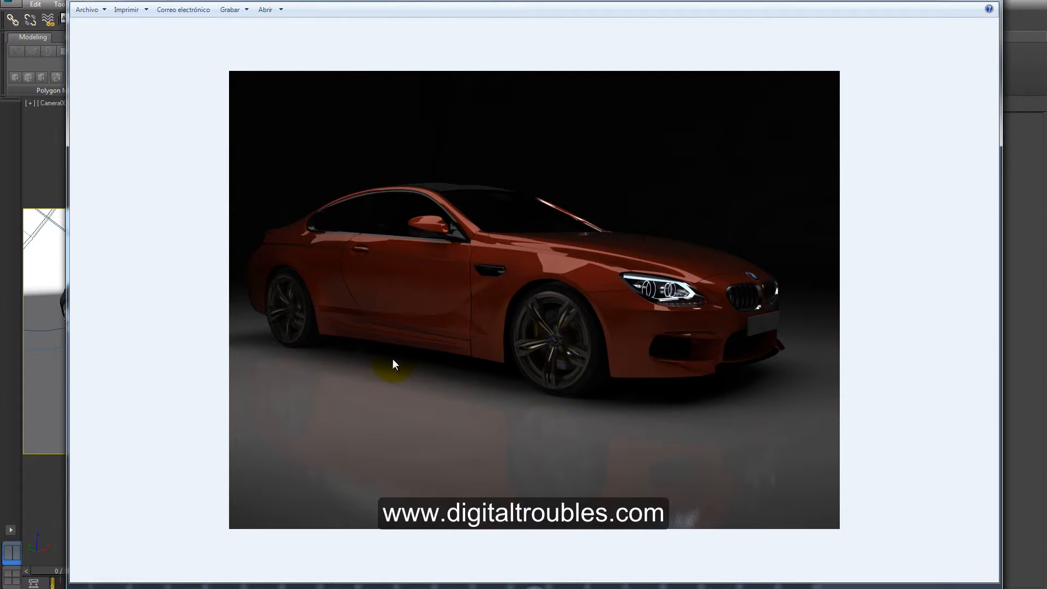
click(626, 501)
click(661, 507)
Shrink the render_01.jpg viewer and place it beside the Camera001 viewport to compare the render with the scene.
click(968, 3)
click(1009, 3)
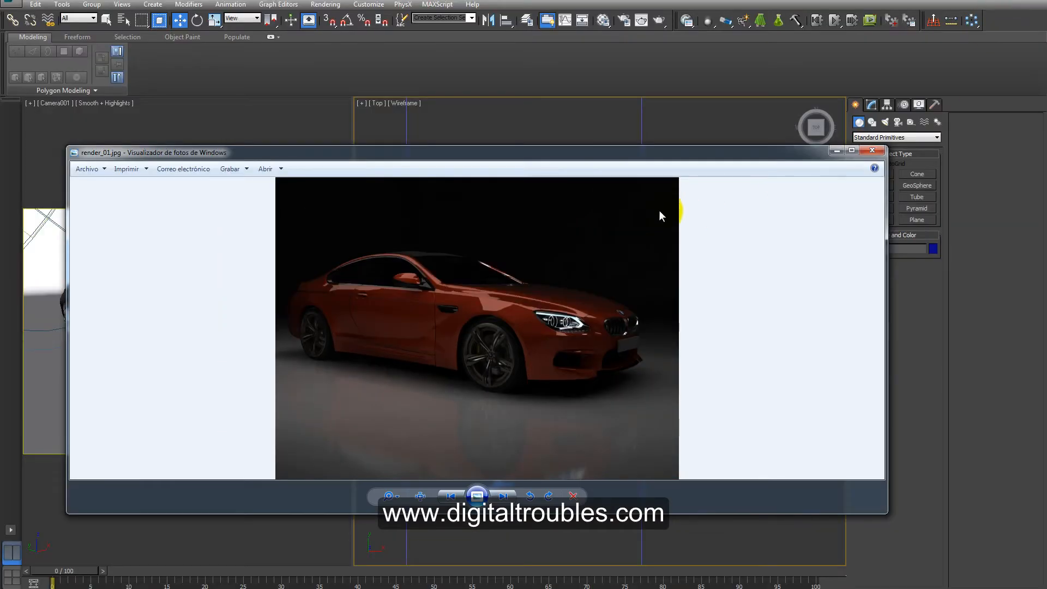
drag(888, 378, 529, 388)
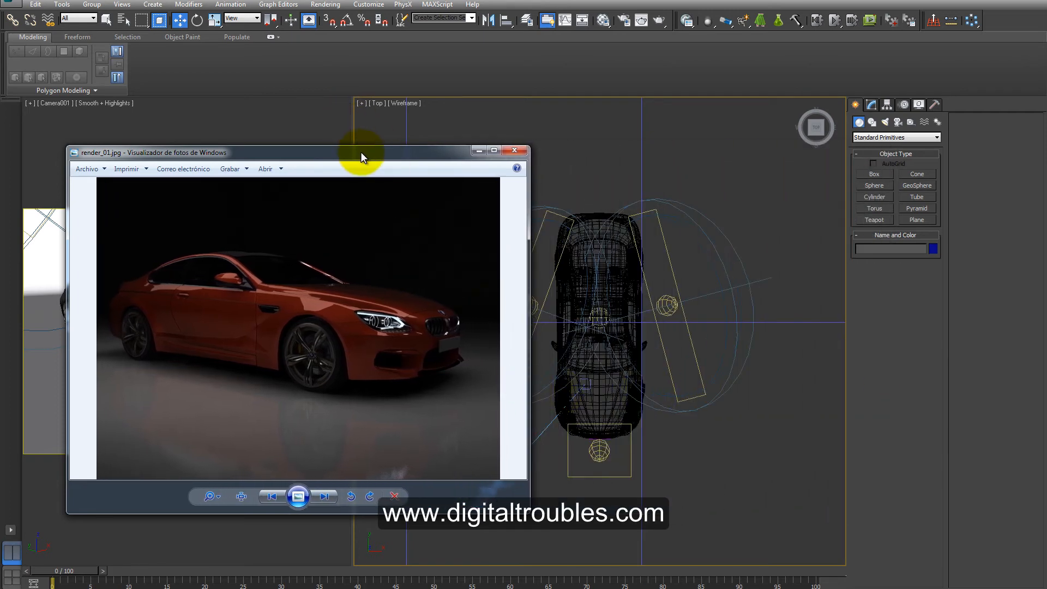
drag(362, 152, 740, 121)
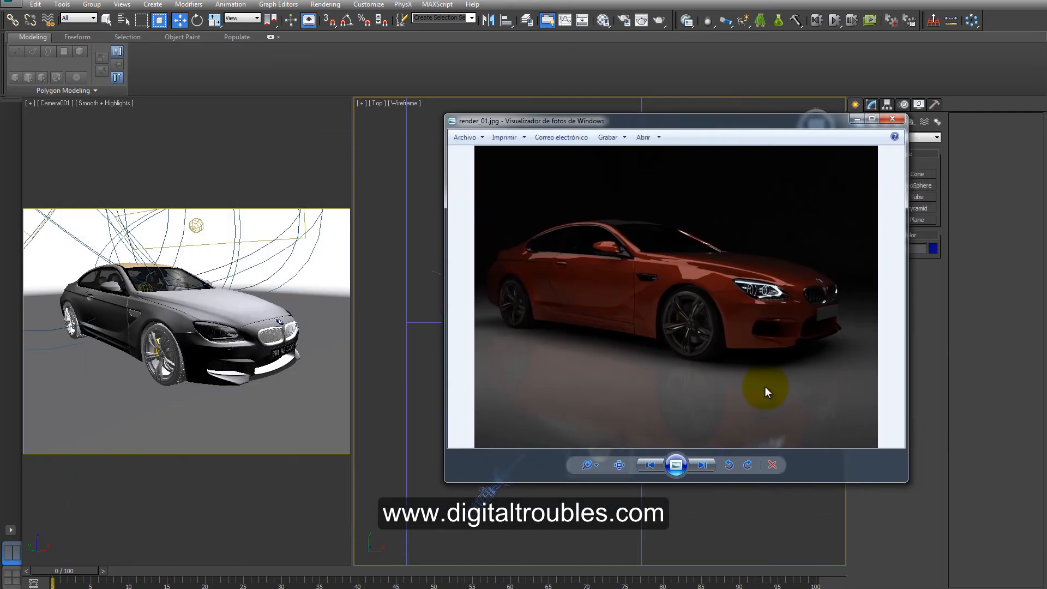